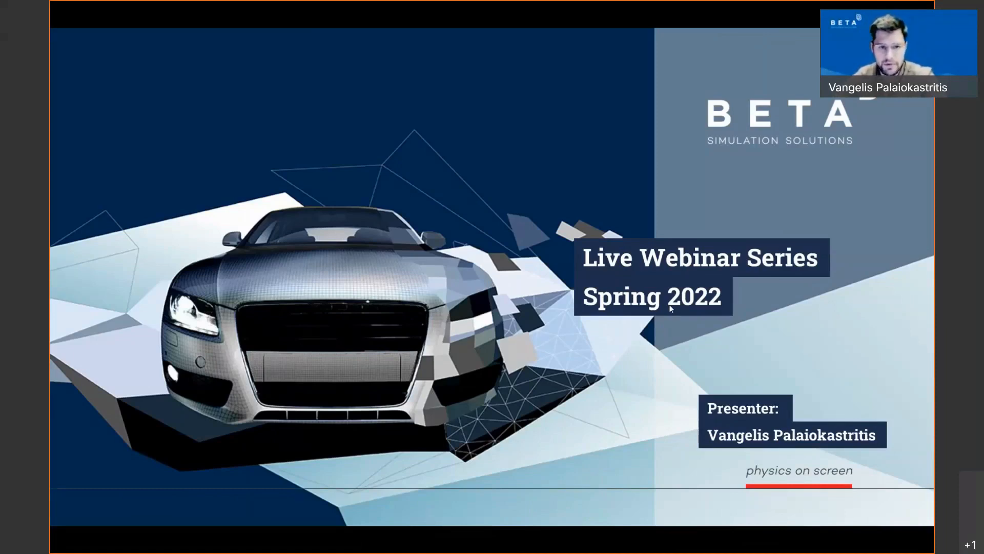
# Step: Advance from the webinar title slide to the 'Latest developments in ANSA for Composites' slide
pyautogui.click(564, 303)
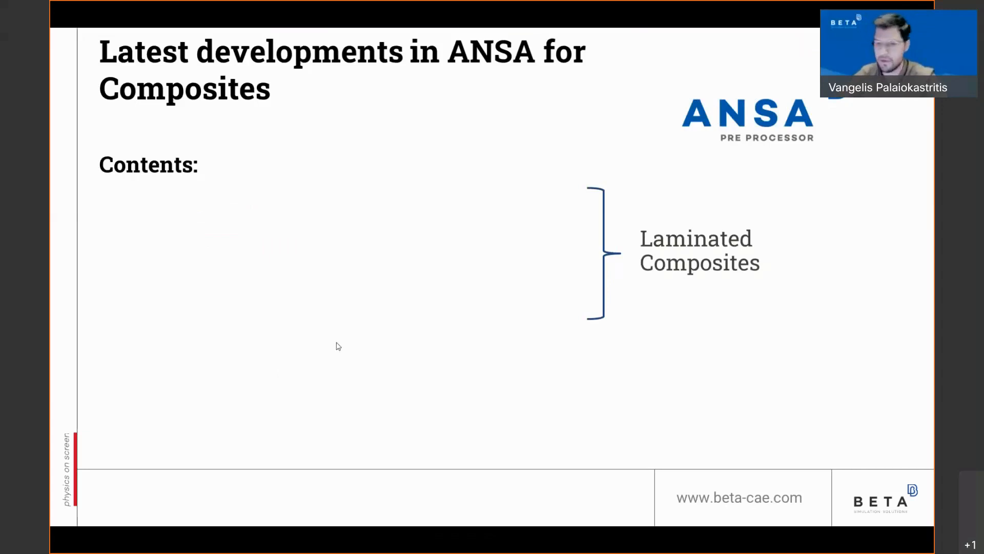
# Step: Reveal the contents bullets, up to the Laminate Plybook generation bullet
pyautogui.click(631, 318)
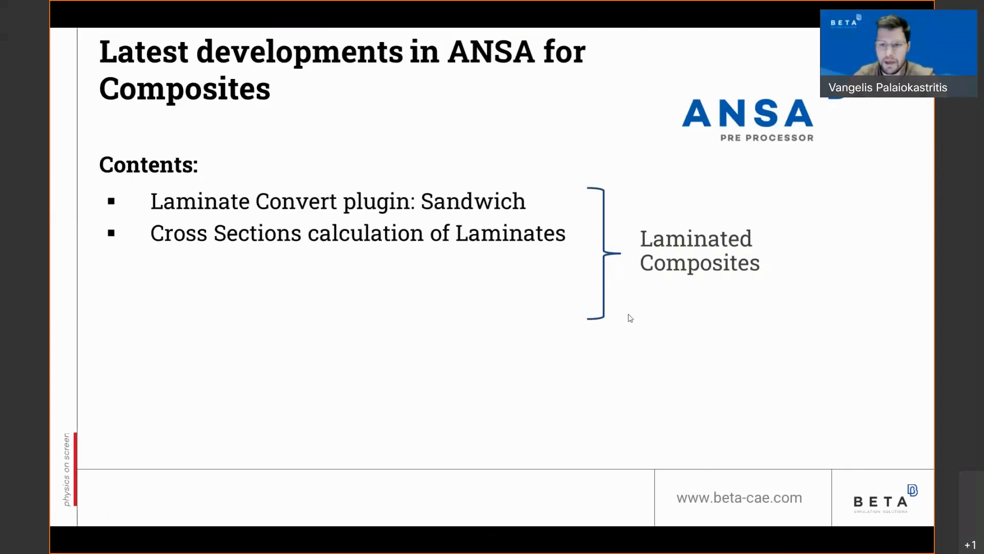
pyautogui.click(630, 318)
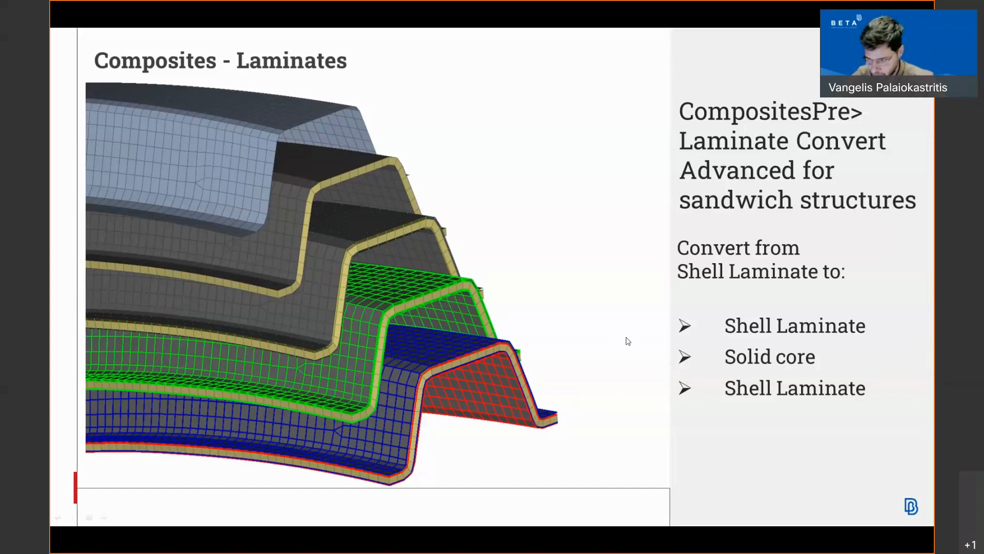
# Step: Return to ANSA and switch the solver deck to NASTRAN
pyautogui.hotkey('alt', 'Tab')
pyautogui.press('Escape')
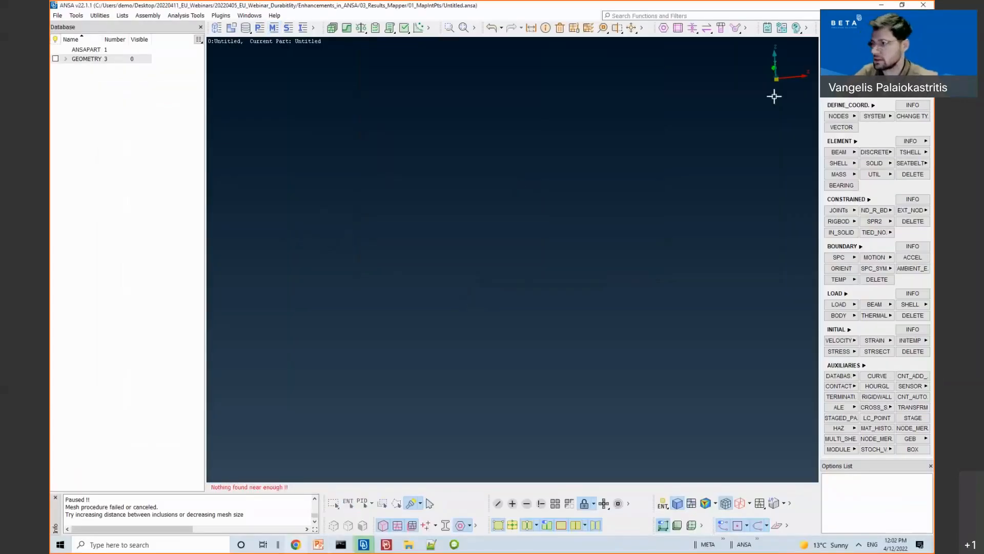
pyautogui.click(866, 28)
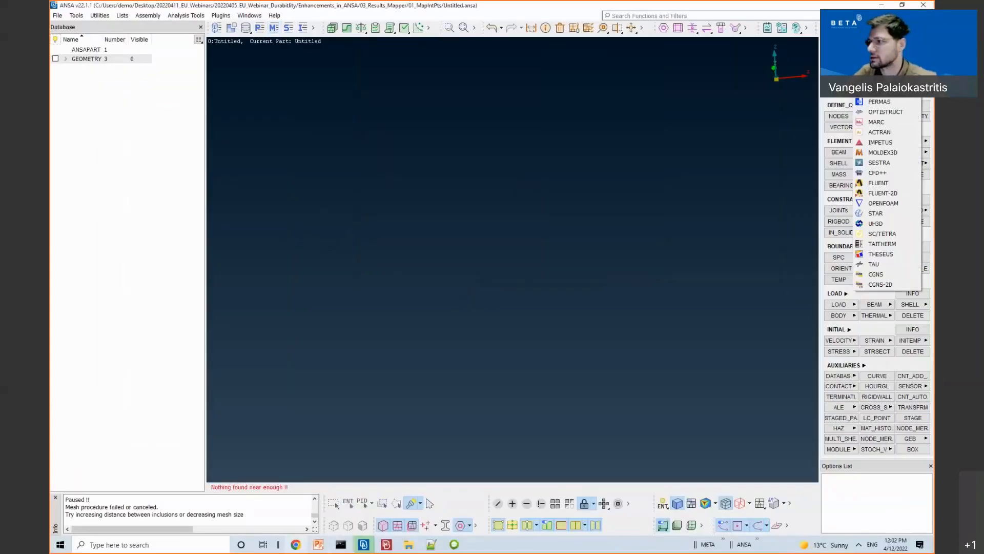
pyautogui.click(880, 41)
# Step: Discard the empty model and open 02_Sandwich_structure/sandwich_structure.ansa
pyautogui.hotkey('ctrl', 'o')
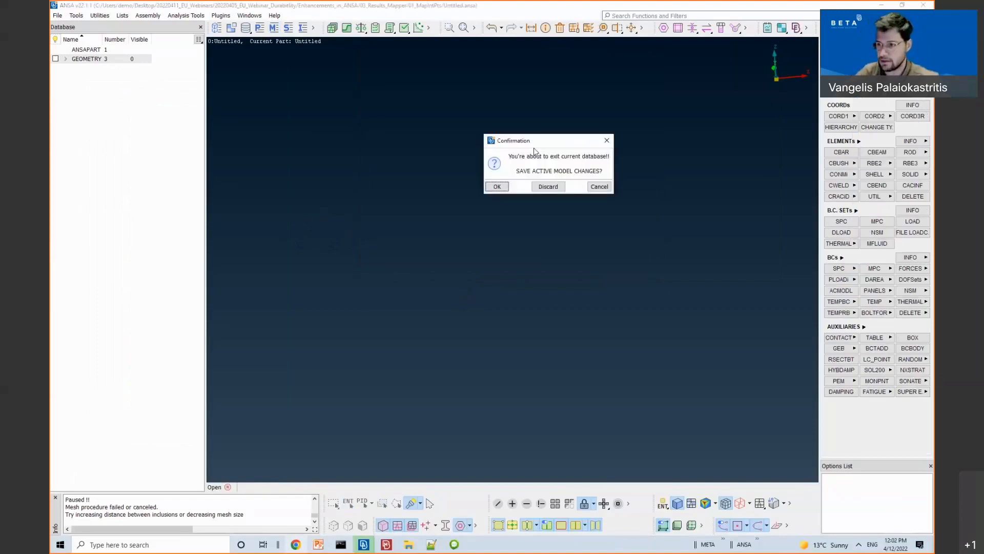
pyautogui.click(548, 186)
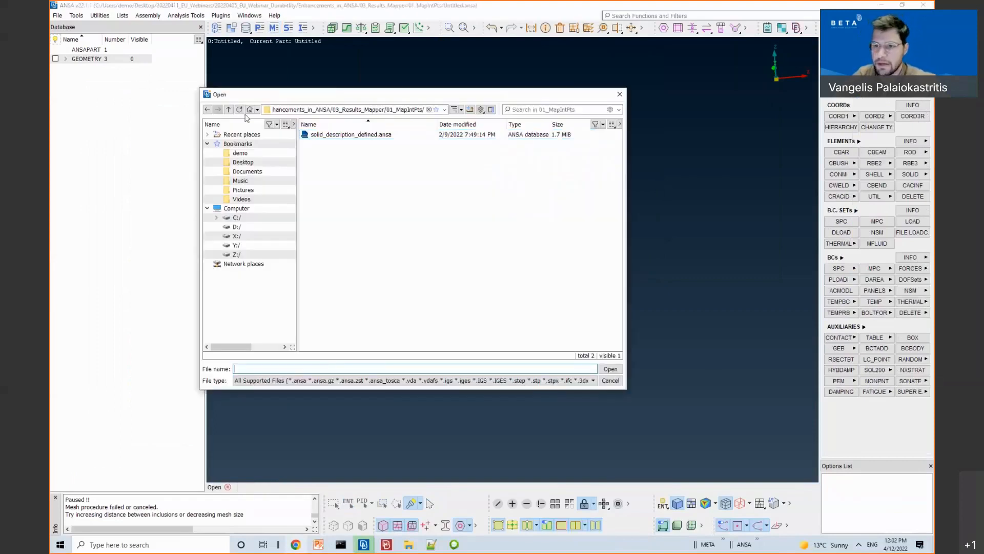
pyautogui.click(229, 110)
pyautogui.click(228, 109)
pyautogui.click(228, 109)
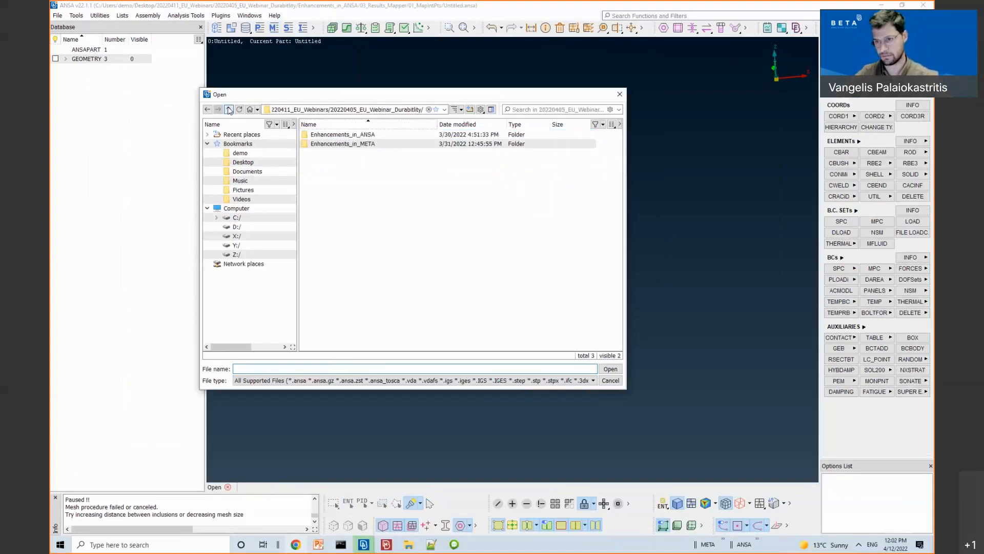
pyautogui.click(228, 109)
pyautogui.doubleClick(330, 138)
pyautogui.doubleClick(332, 136)
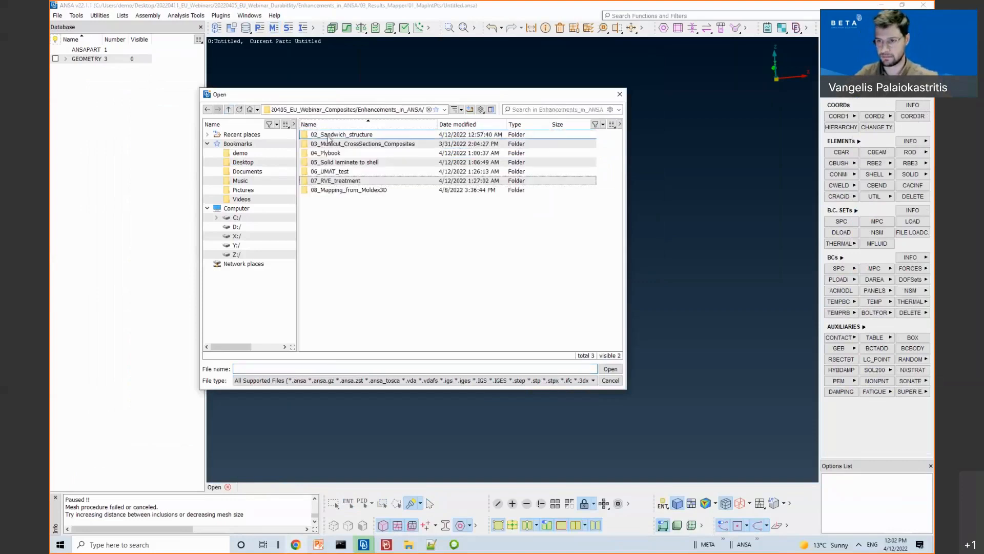
pyautogui.doubleClick(329, 141)
pyautogui.doubleClick(328, 135)
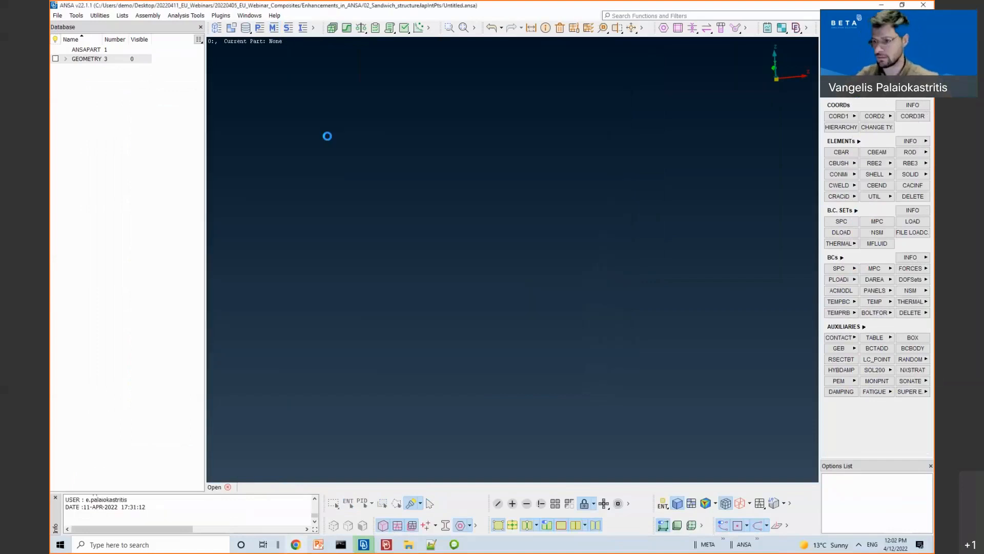
pyautogui.keyDown('ctrl'); pyautogui.moveTo(508, 309); pyautogui.dragTo(442, 236); pyautogui.keyUp('ctrl')
pyautogui.keyDown('ctrl'); pyautogui.moveTo(498, 281); pyautogui.dragTo(336, 123); pyautogui.keyUp('ctrl')
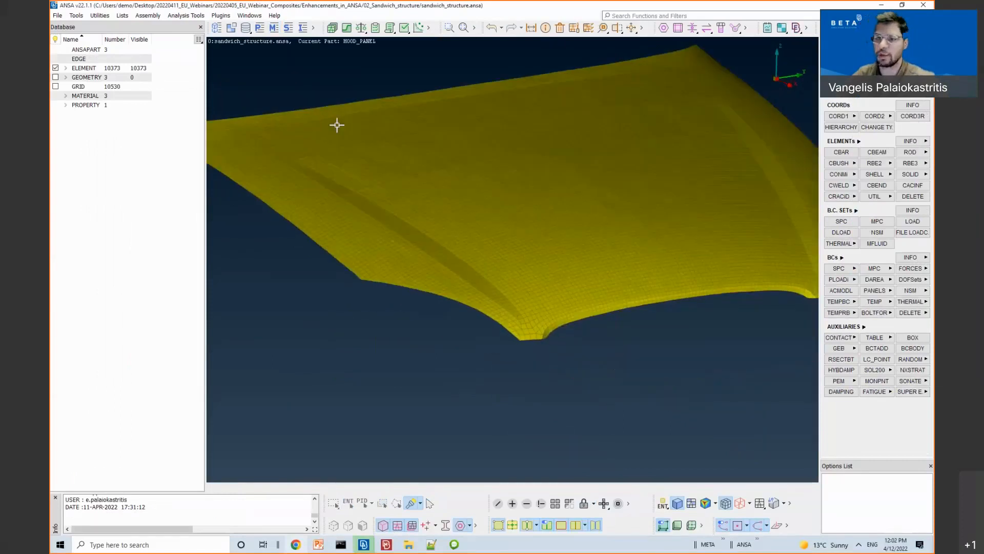
pyautogui.click(185, 15)
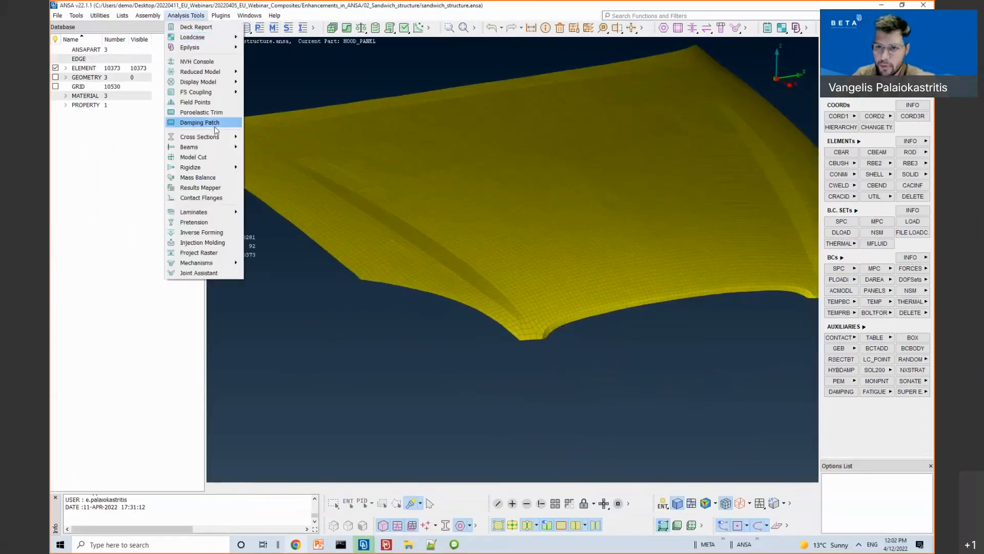
pyautogui.moveTo(234, 218)
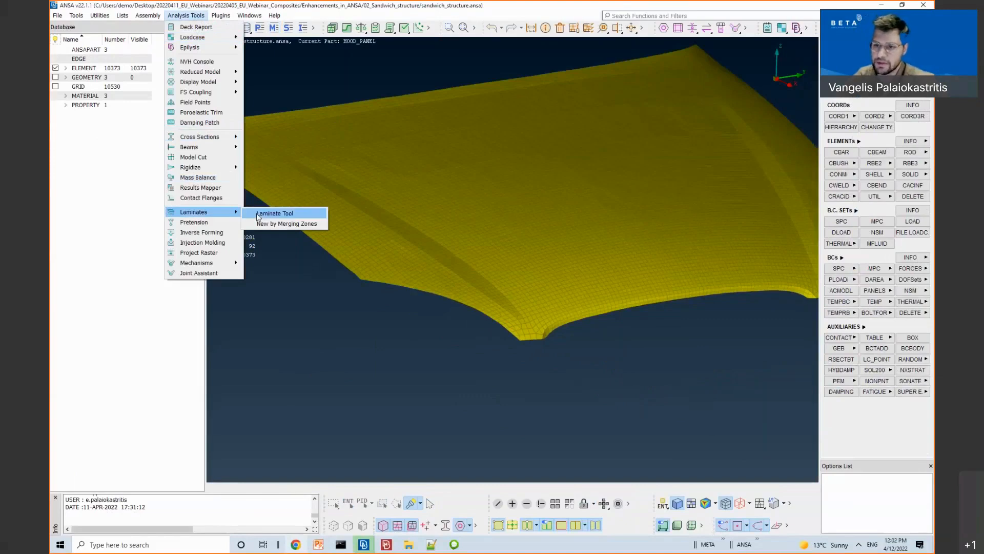
pyautogui.click(257, 214)
pyautogui.click(518, 236)
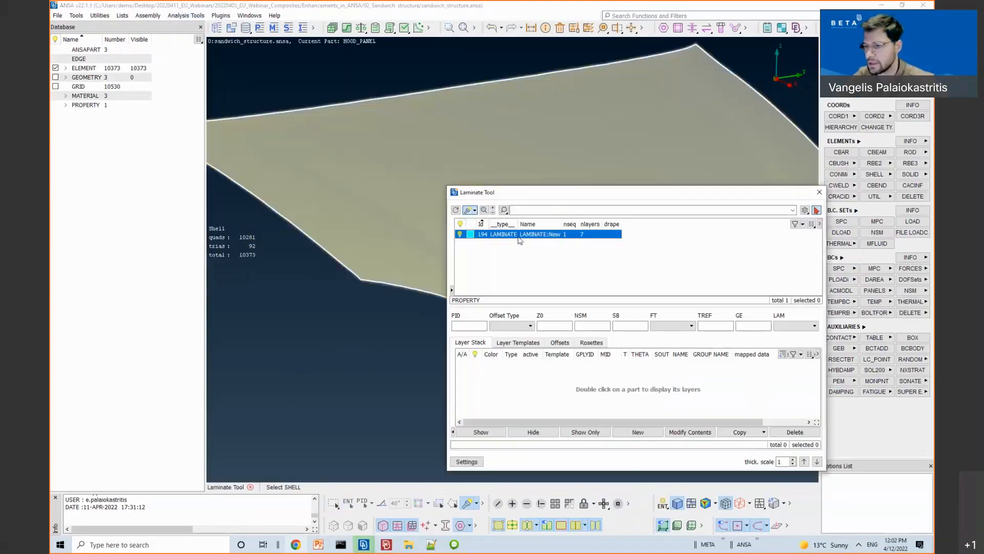
pyautogui.doubleClick(520, 237)
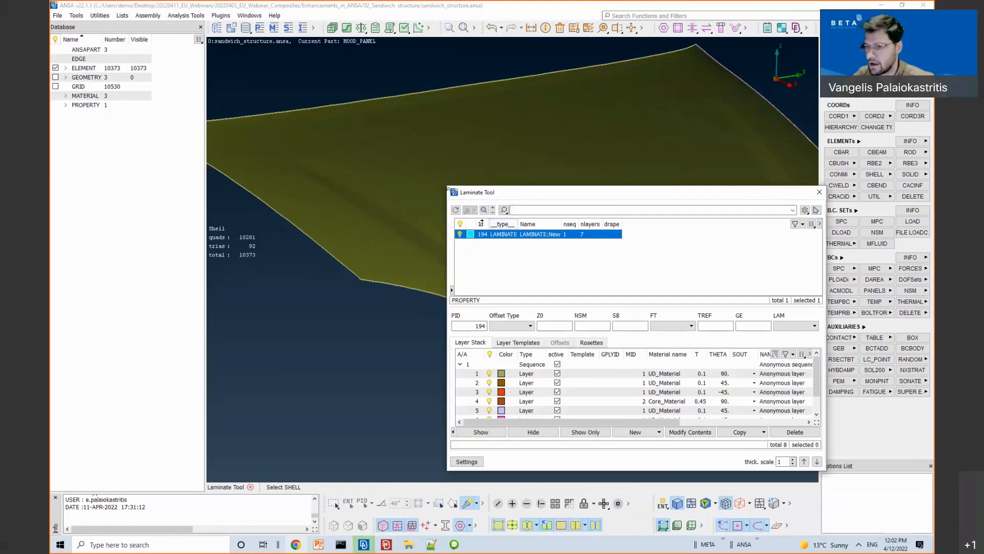
pyautogui.moveTo(427, 133); pyautogui.dragTo(430, 132)
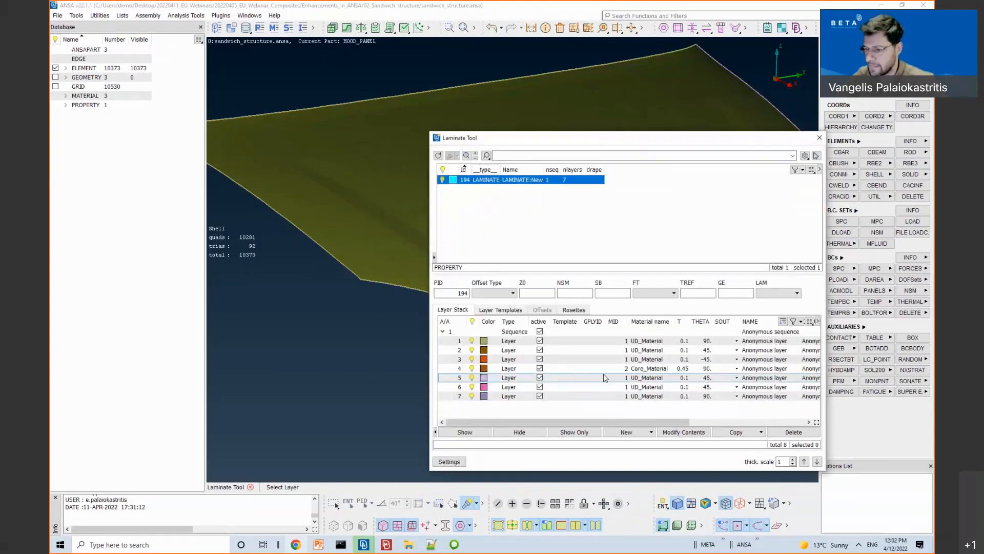
pyautogui.click(581, 341)
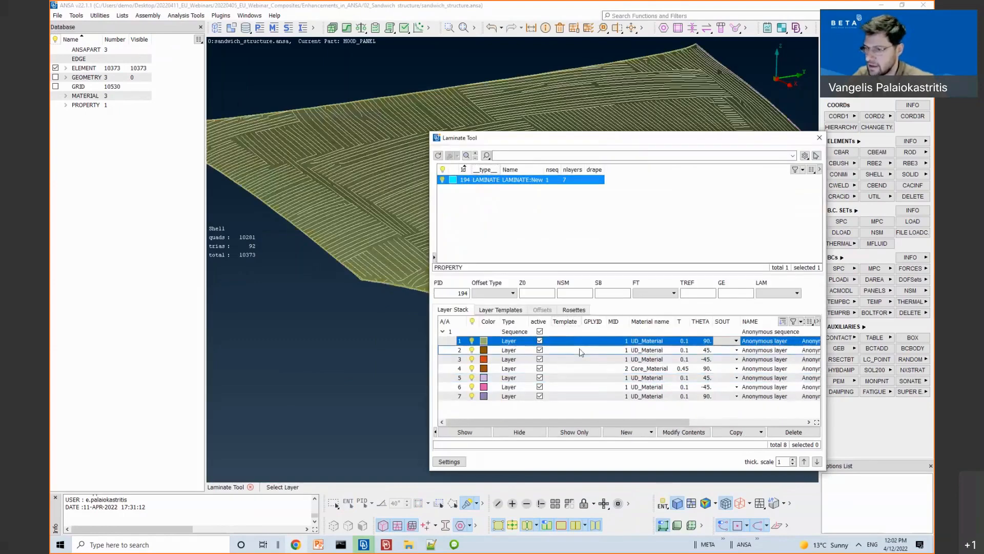
pyautogui.click(579, 350)
pyautogui.click(571, 413)
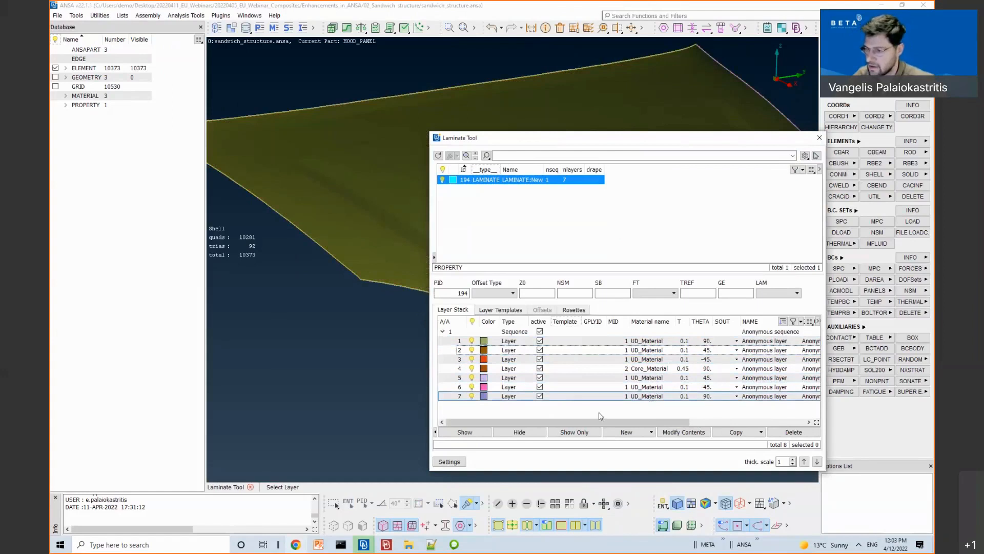
pyautogui.click(818, 139)
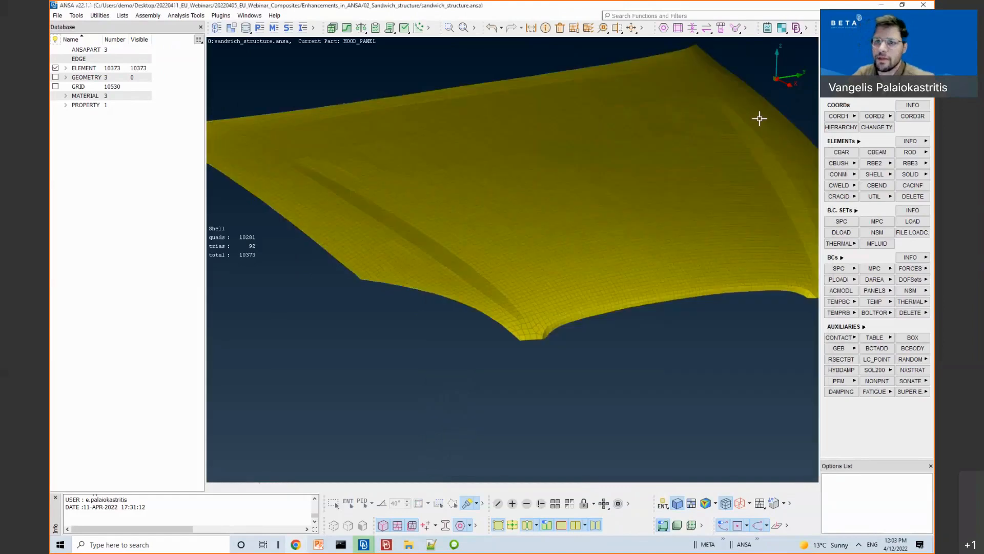
# Step: Start Laminate Convert Advanced and select all the hood shells to convert
pyautogui.click(215, 16)
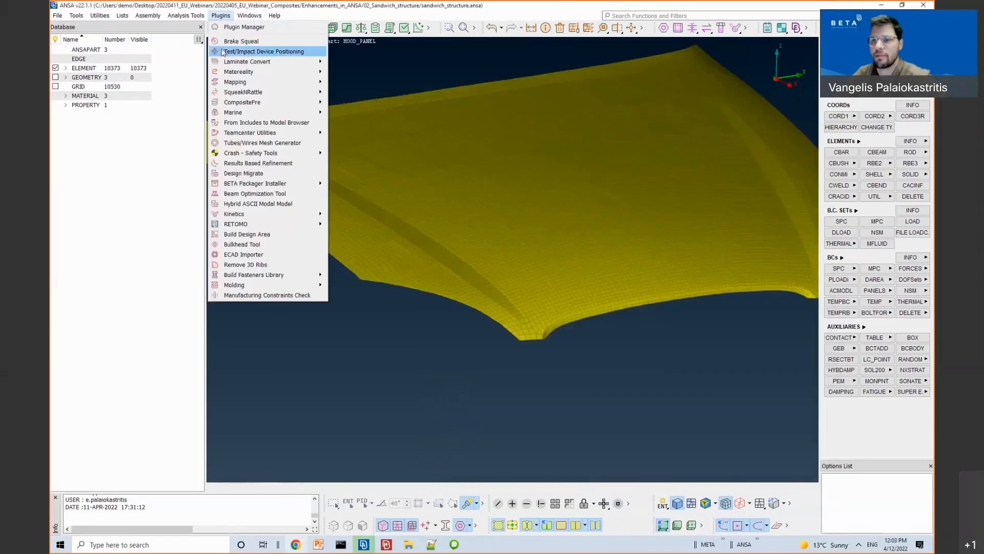
pyautogui.moveTo(240, 86)
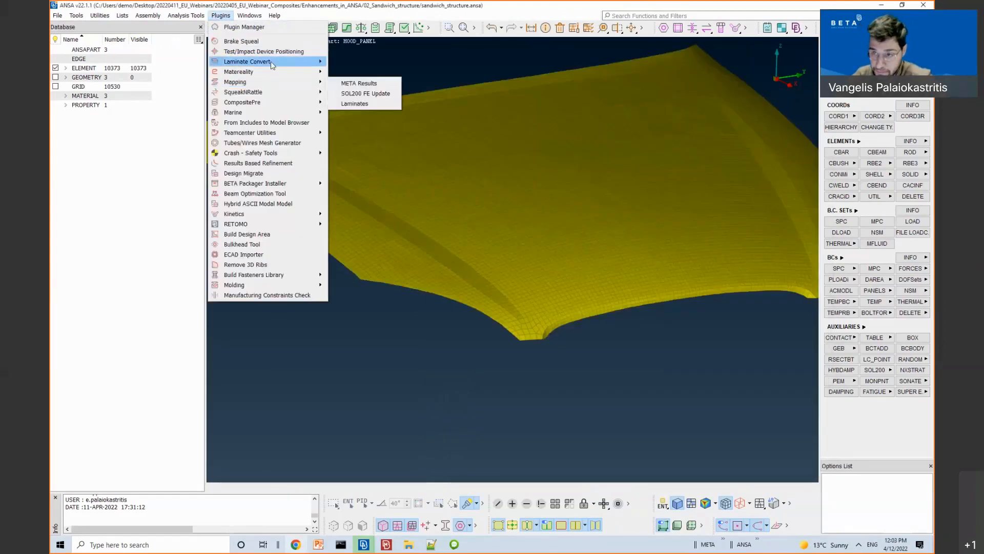
pyautogui.moveTo(276, 62)
pyautogui.click(347, 74)
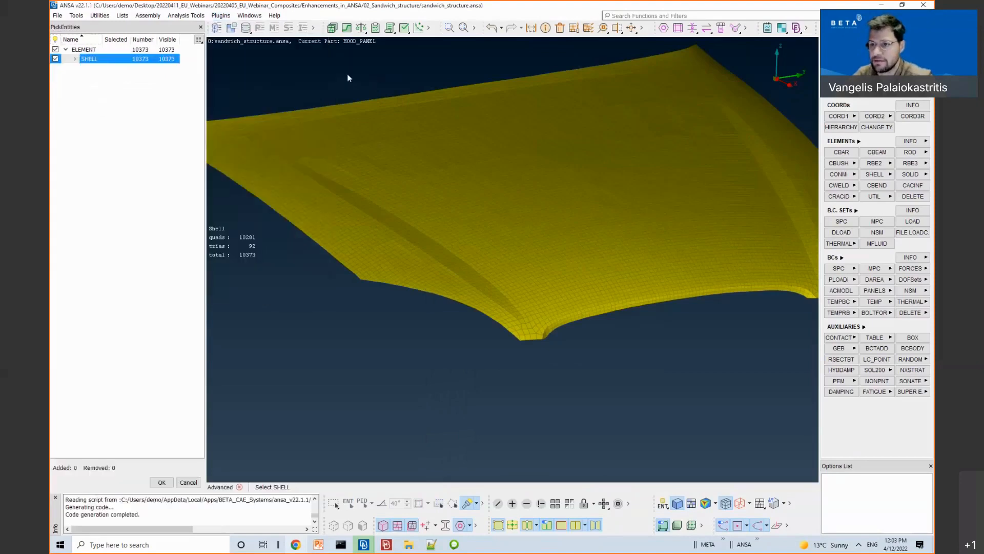
pyautogui.scroll(-3, 441, 177)
pyautogui.moveTo(276, 104); pyautogui.dragTo(706, 299)
pyautogui.scroll(3, 481, 281)
pyautogui.middleClick(475, 297)
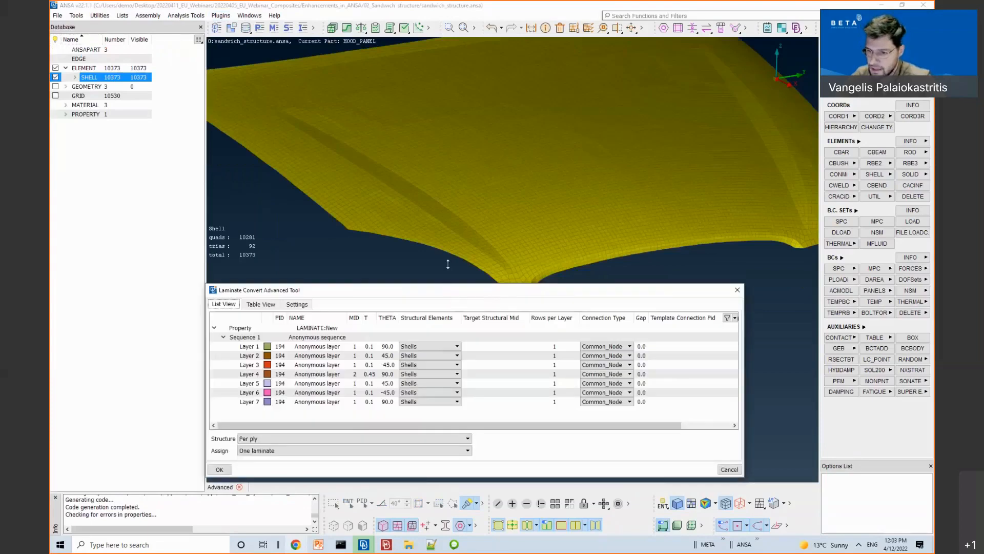
# Step: Set Structure to Sandwich with Common_Node connection and run the conversion
pyautogui.moveTo(444, 286); pyautogui.dragTo(446, 126)
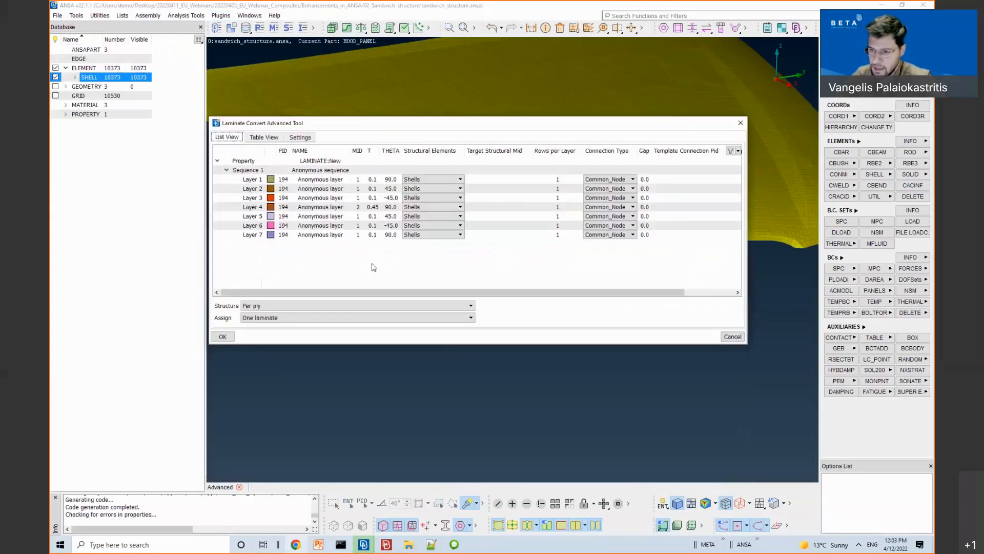
pyautogui.click(245, 307)
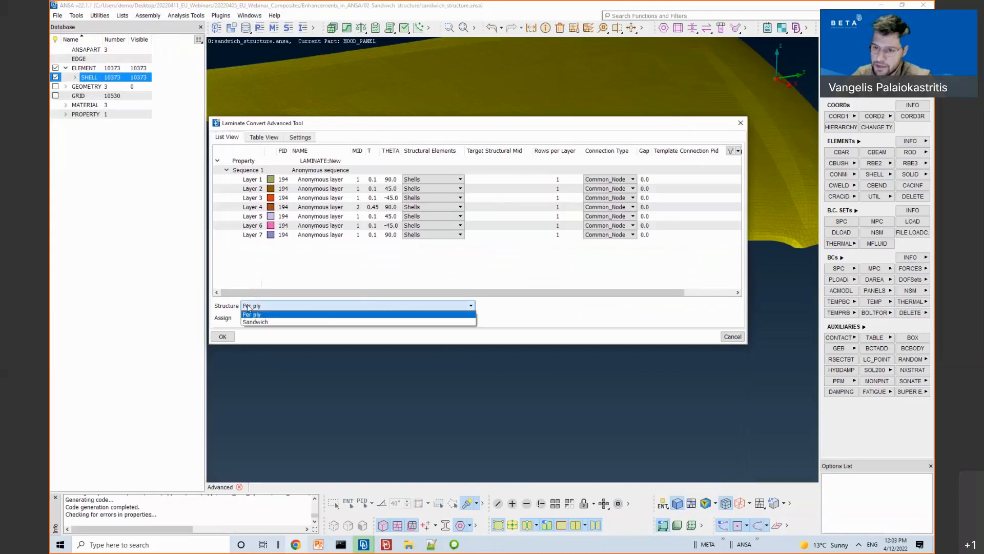
pyautogui.click(256, 322)
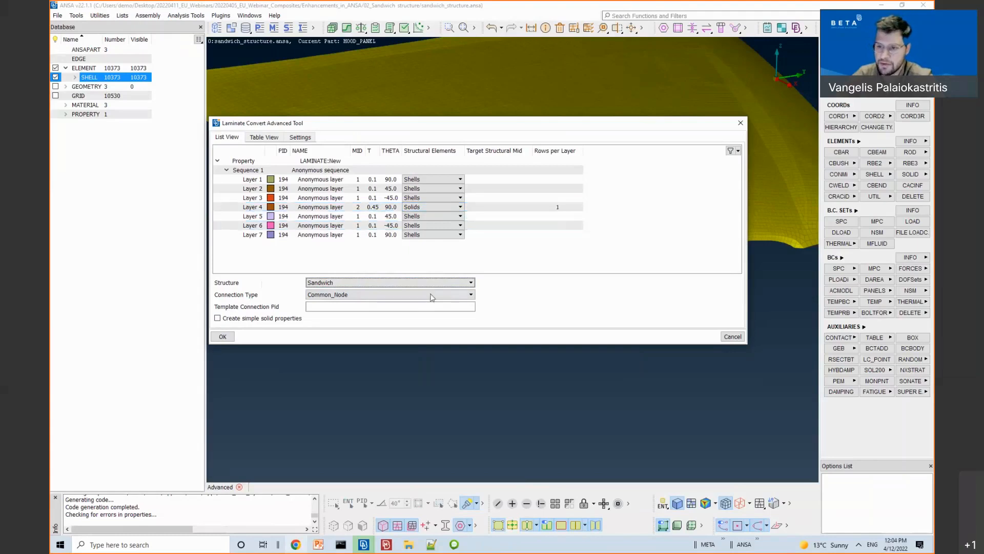
pyautogui.click(337, 298)
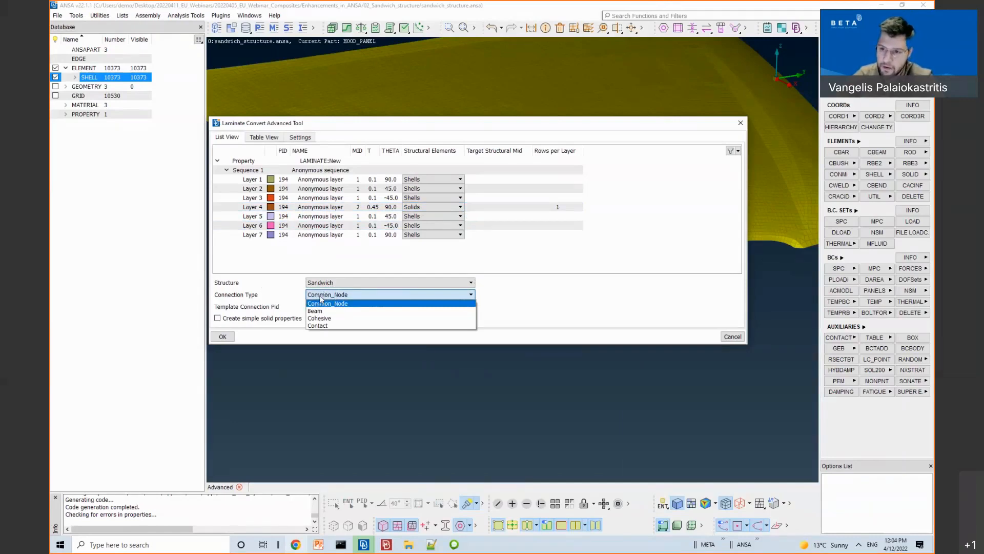
pyautogui.click(322, 302)
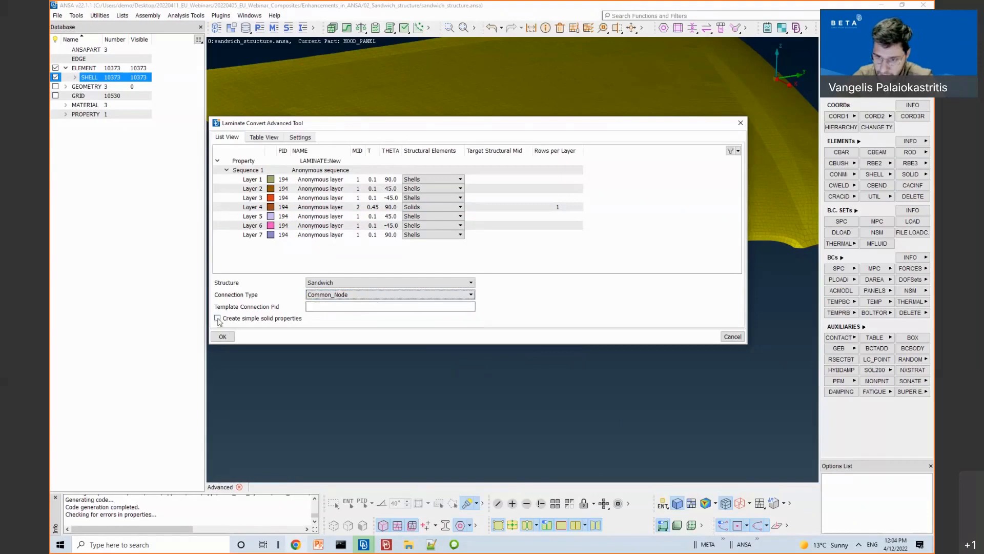
pyautogui.click(225, 338)
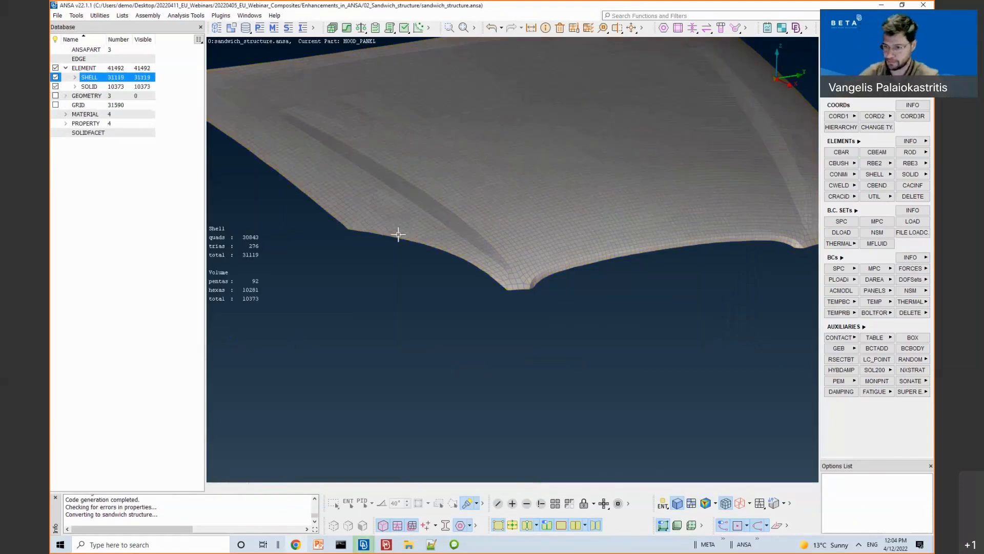
# Step: Tilt the hood to reveal its flange and colour the model by PID
pyautogui.scroll(5, 507, 277)
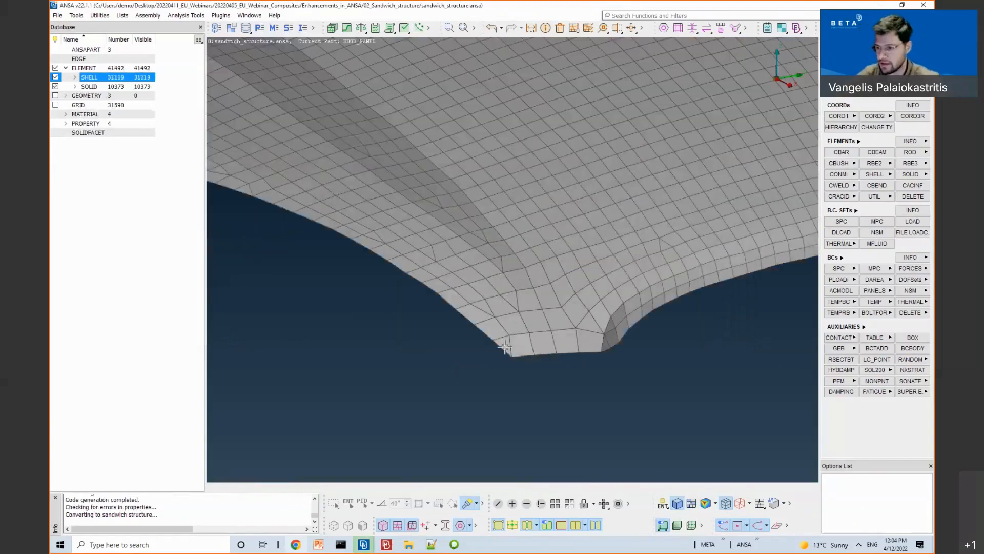
pyautogui.keyDown('ctrl'); pyautogui.moveTo(504, 348); pyautogui.dragTo(521, 292); pyautogui.keyUp('ctrl')
pyautogui.scroll(5, 519, 366)
pyautogui.keyDown('ctrl'); pyautogui.moveTo(518, 366); pyautogui.dragTo(584, 138, button='middle'); pyautogui.keyUp('ctrl')
pyautogui.keyDown('ctrl'); pyautogui.moveTo(584, 138); pyautogui.dragTo(586, 202); pyautogui.keyUp('ctrl')
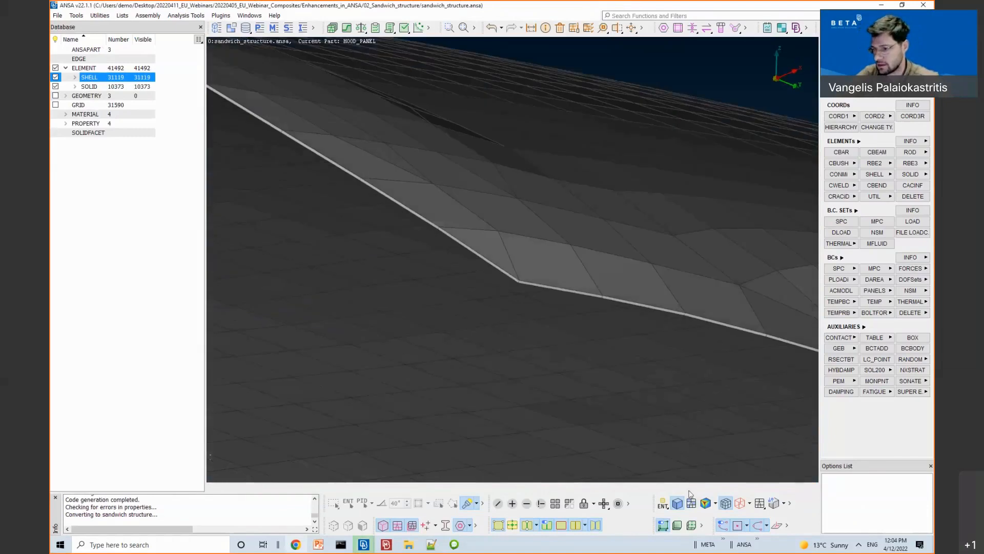
pyautogui.scroll(4, 527, 273)
pyautogui.click(663, 504)
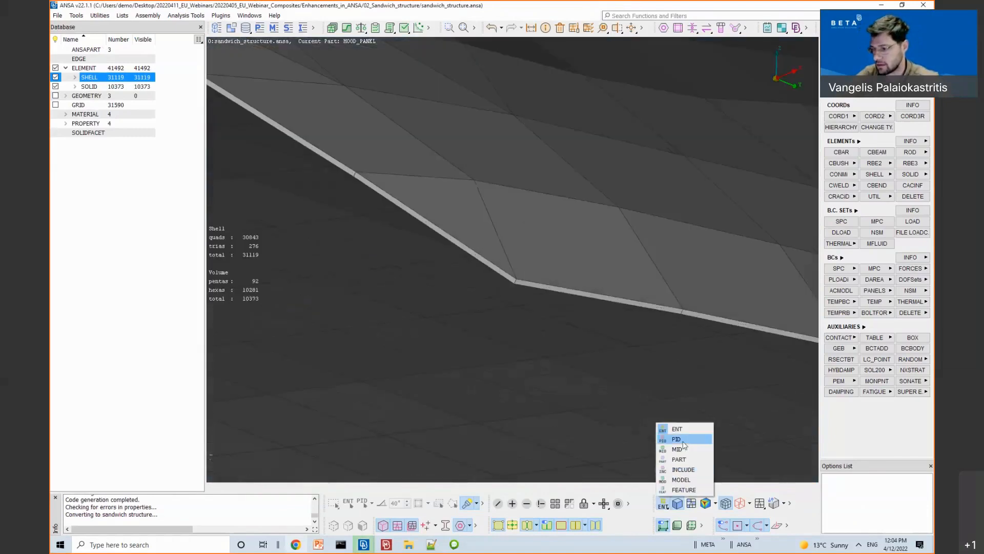
pyautogui.click(678, 438)
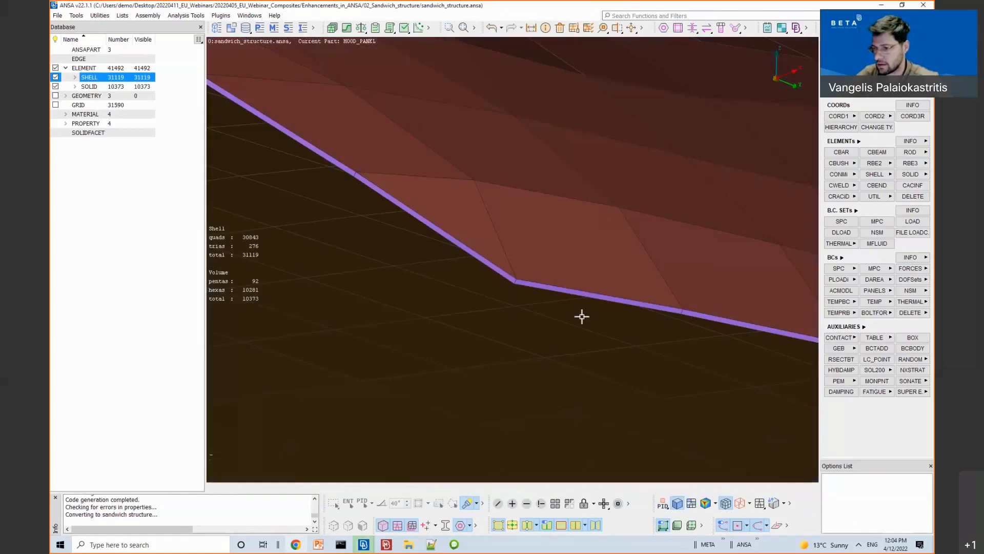
# Step: Rotate the panel to inspect its edge thickness
pyautogui.keyDown('ctrl'); pyautogui.moveTo(561, 291); pyautogui.dragTo(561, 236); pyautogui.keyUp('ctrl')
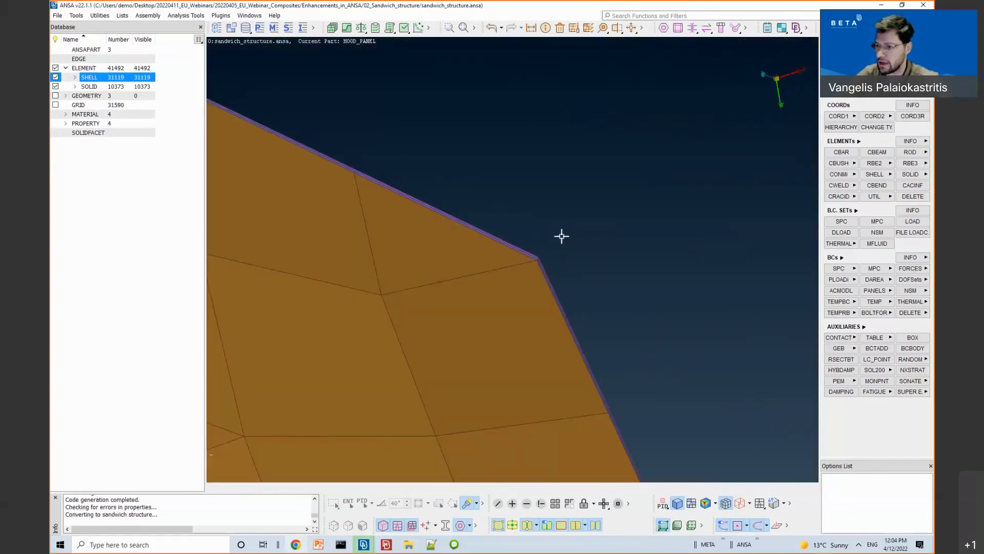
pyautogui.keyDown('ctrl'); pyautogui.moveTo(514, 266); pyautogui.dragTo(479, 279); pyautogui.keyUp('ctrl')
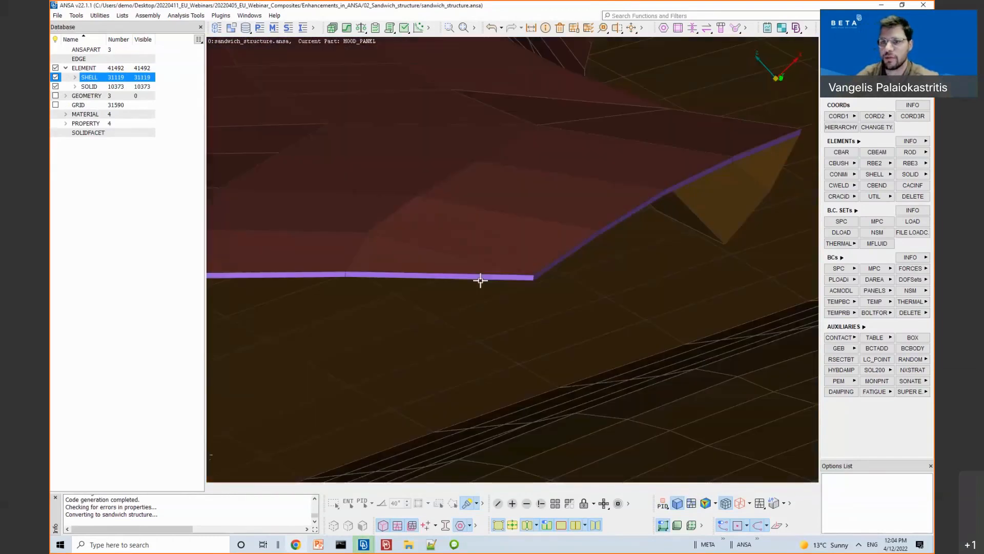
pyautogui.click(174, 18)
# Step: In the Laminate Tool, highlight laminate properties 191, 192 and 193 on the model
pyautogui.moveTo(225, 211)
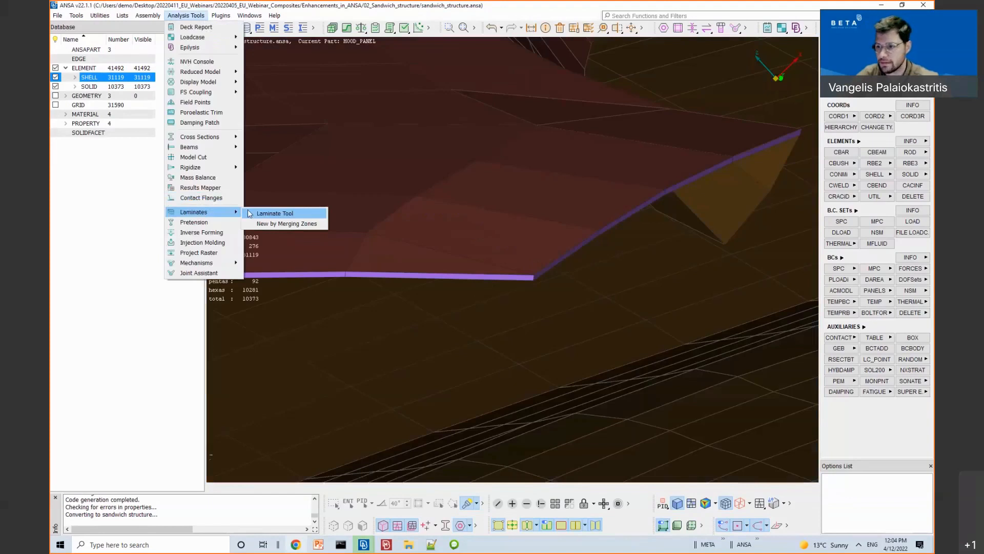
pyautogui.click(275, 213)
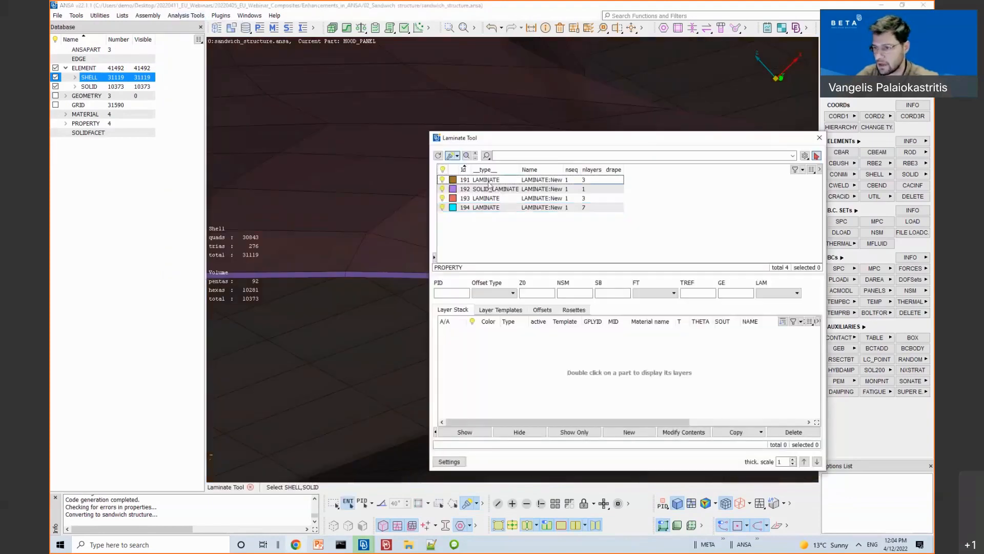
pyautogui.click(489, 181)
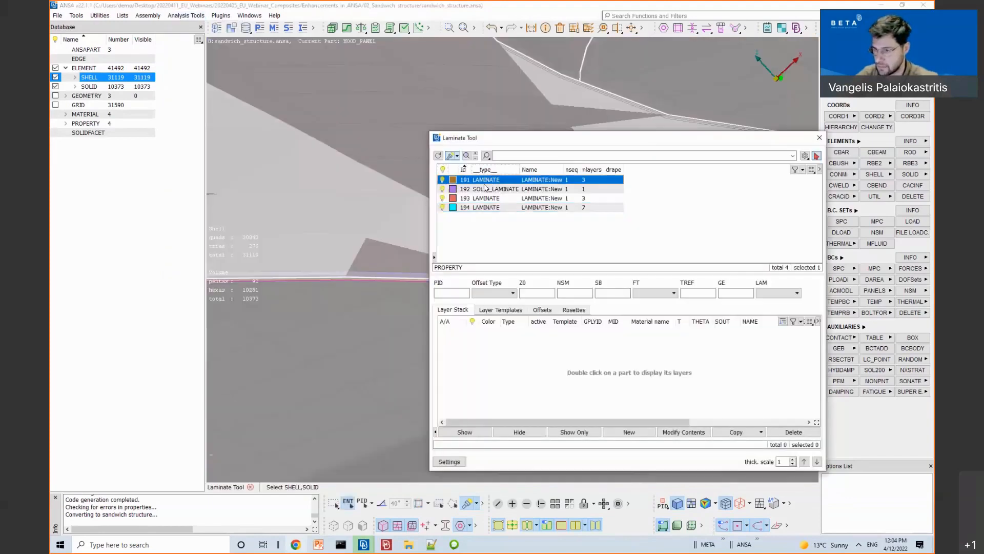
pyautogui.click(483, 190)
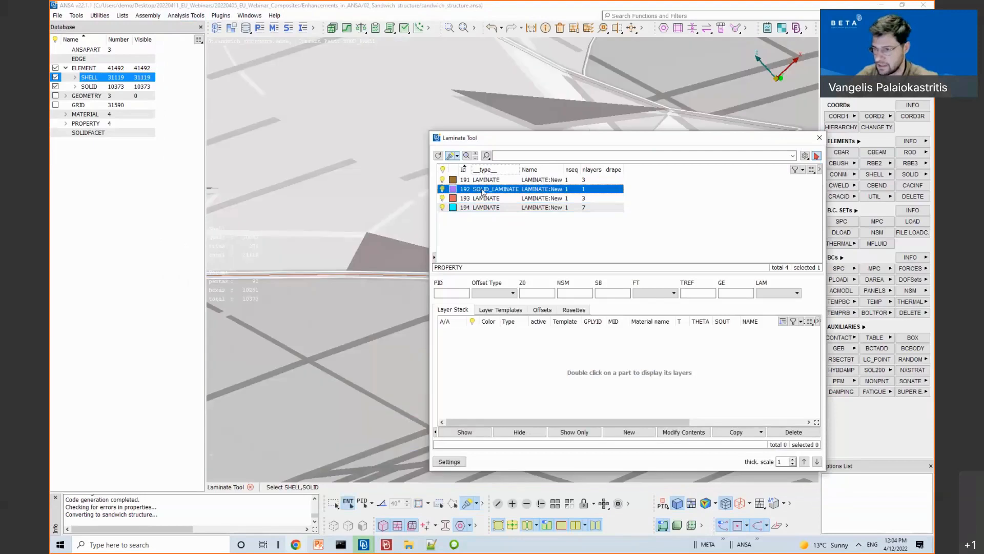
pyautogui.click(484, 199)
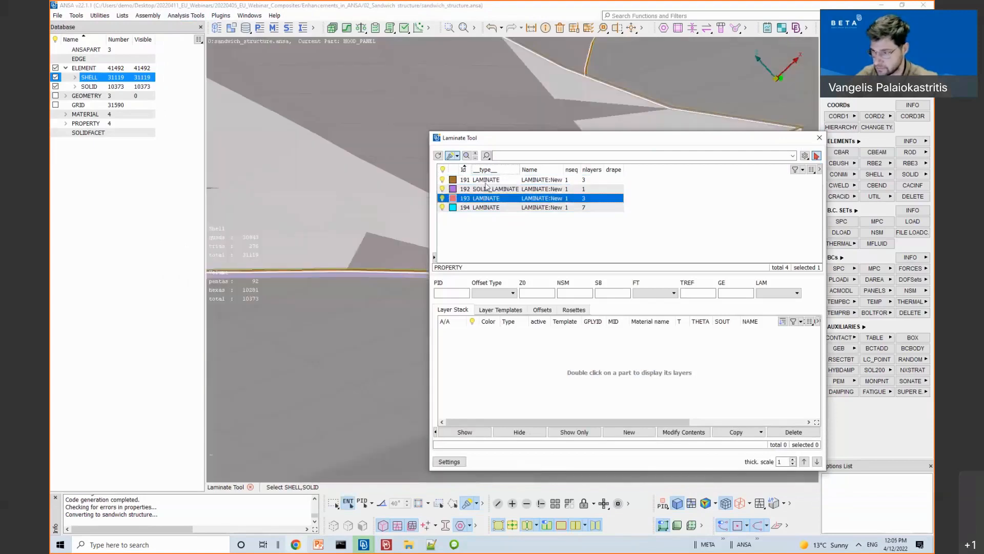
# Step: Review the layer stacks of laminate 191, solid laminate 192 and laminate 193
pyautogui.doubleClick(485, 180)
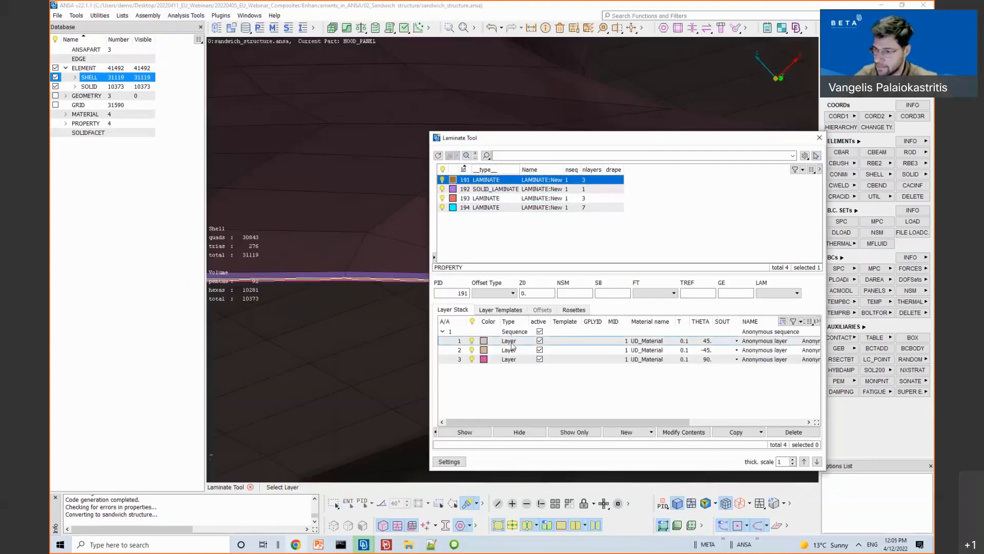
pyautogui.click(510, 342)
pyautogui.click(508, 351)
pyautogui.click(509, 360)
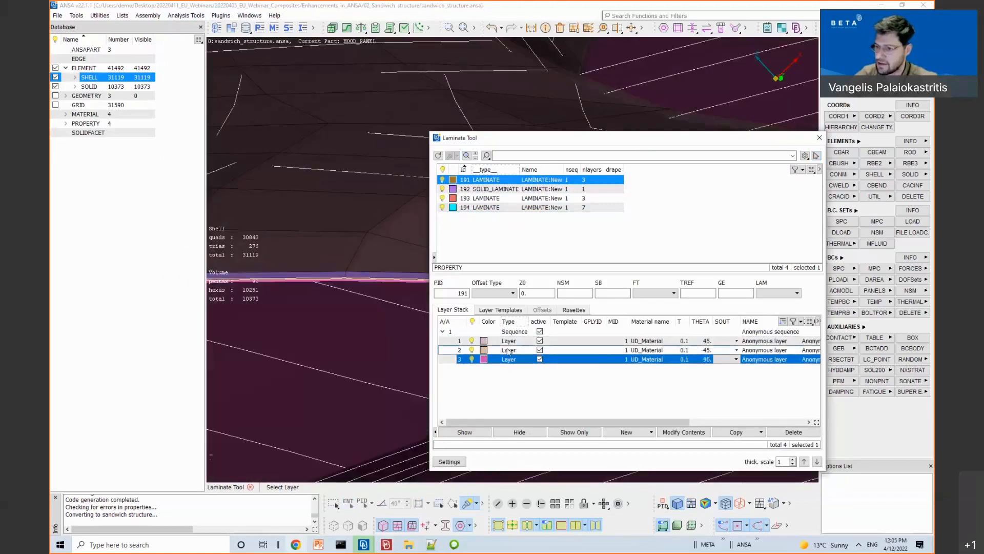
pyautogui.click(492, 194)
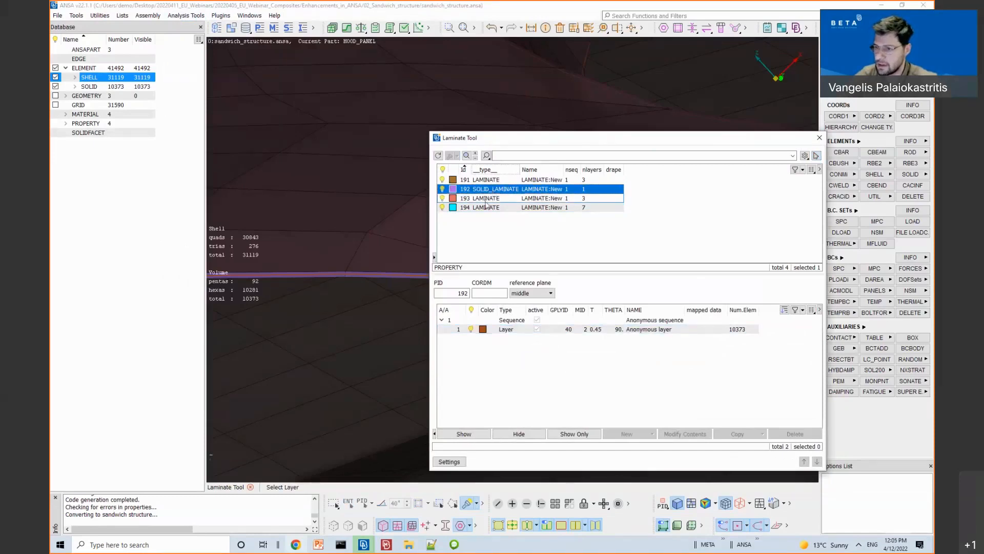
pyautogui.click(484, 199)
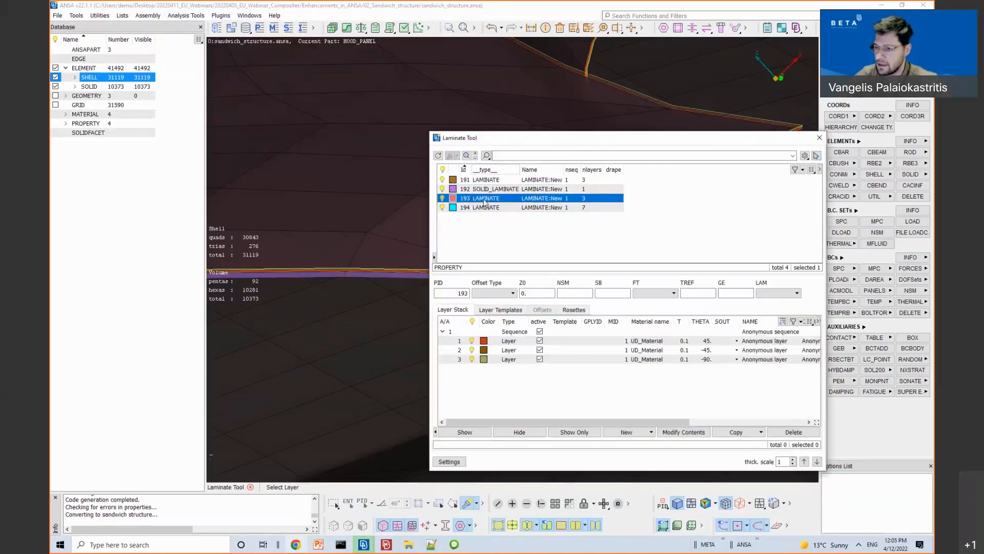
pyautogui.click(511, 342)
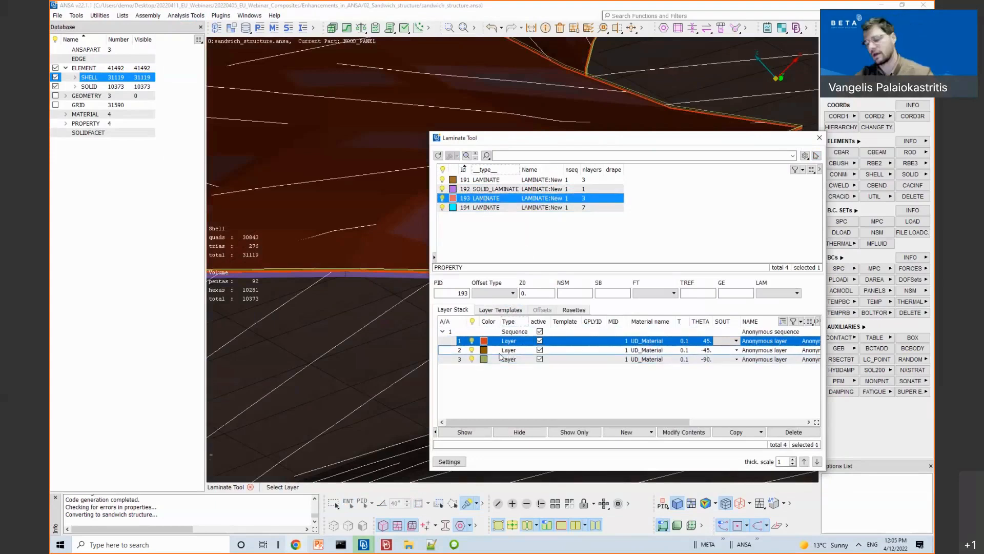
# Step: Close the Laminate Tool and start the PowerPoint slideshow full screen
pyautogui.click(485, 239)
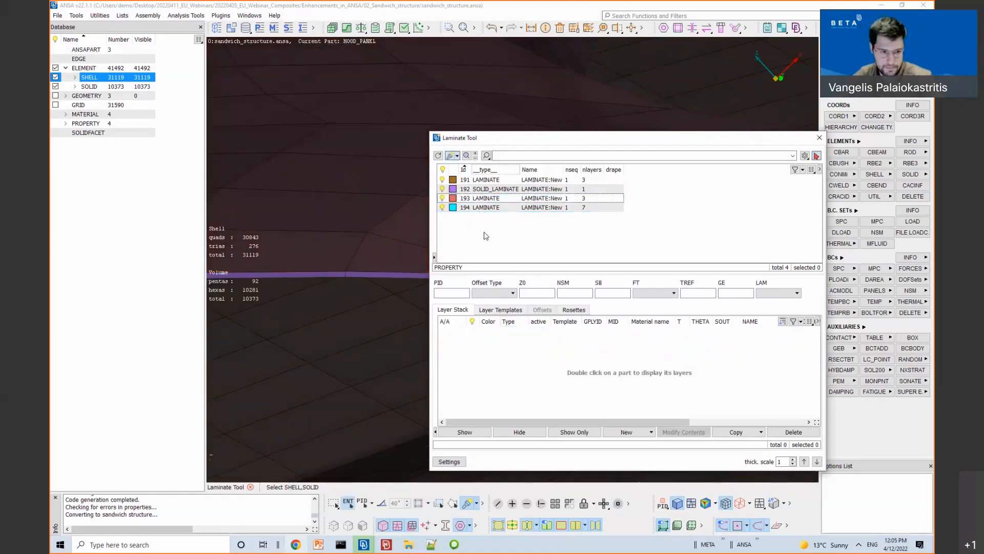
pyautogui.press('Escape')
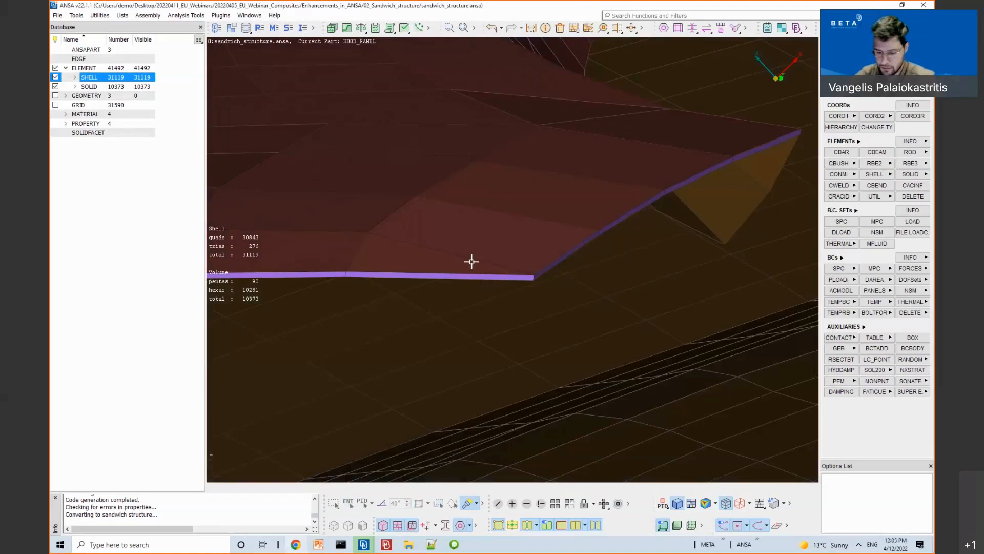
pyautogui.click(318, 544)
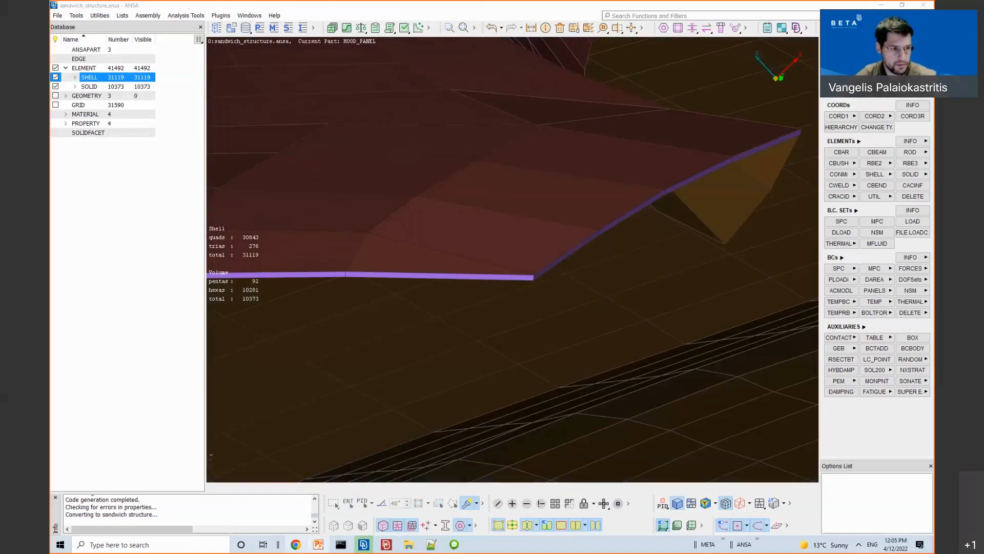
pyautogui.hotkey('shift', 'F5')
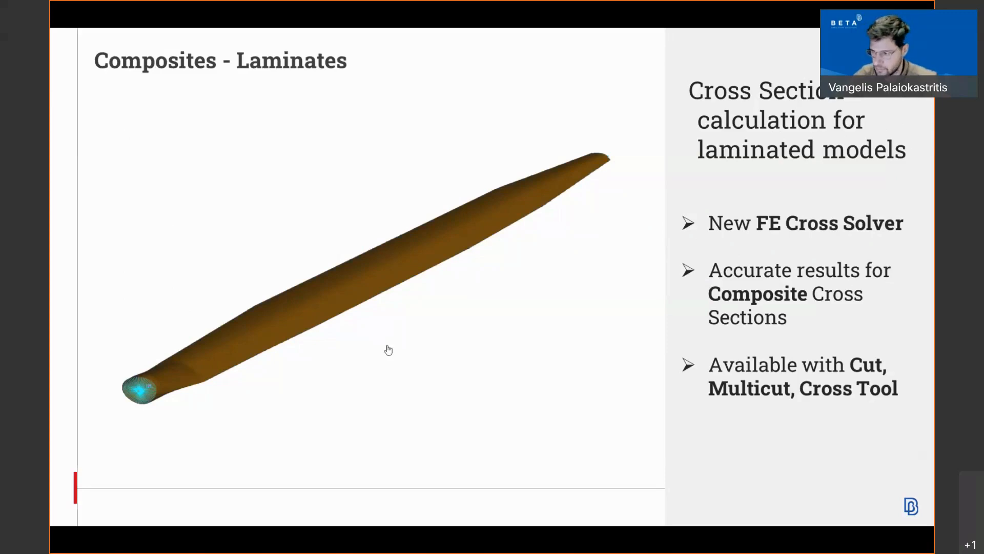
# Step: Leave the cross-section slide and bring up ANSA's File menu
pyautogui.moveTo(116, 405)
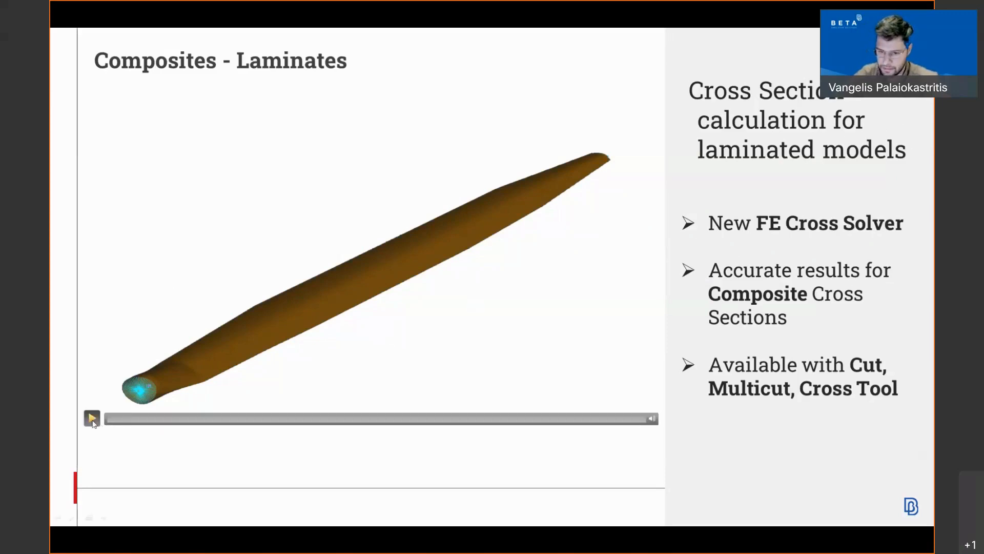
pyautogui.hotkey('alt', 'Tab')
pyautogui.click(59, 16)
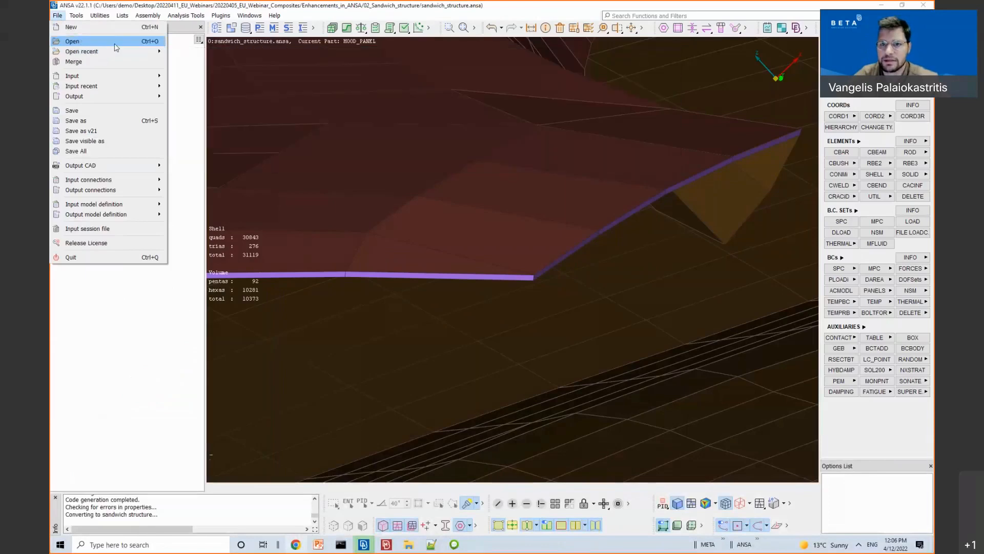
# Step: Discard the sandwich changes and open 03_Multicut_CrossSections_Composites/WTBlade_SYM_Laminate_init.ansa
pyautogui.click(115, 45)
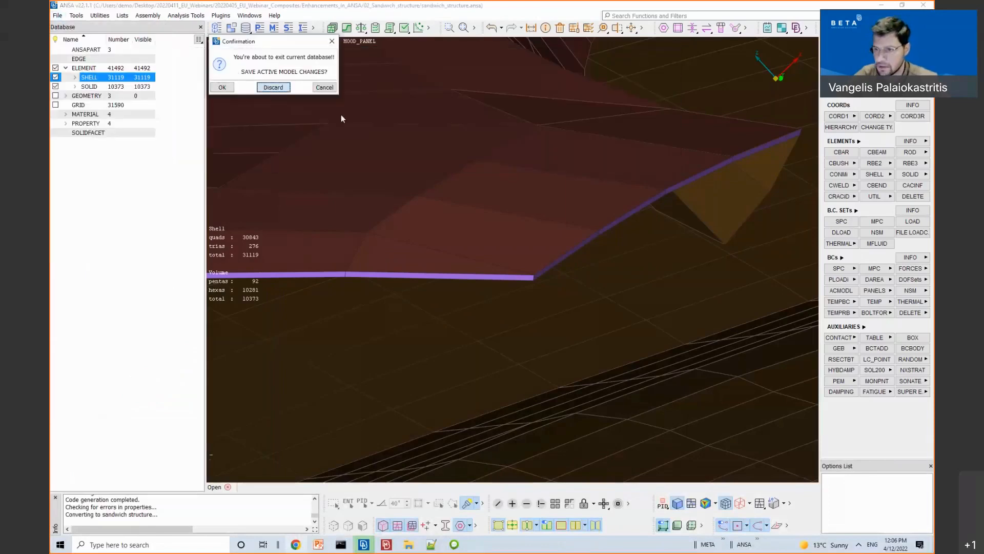
pyautogui.click(275, 87)
pyautogui.click(228, 109)
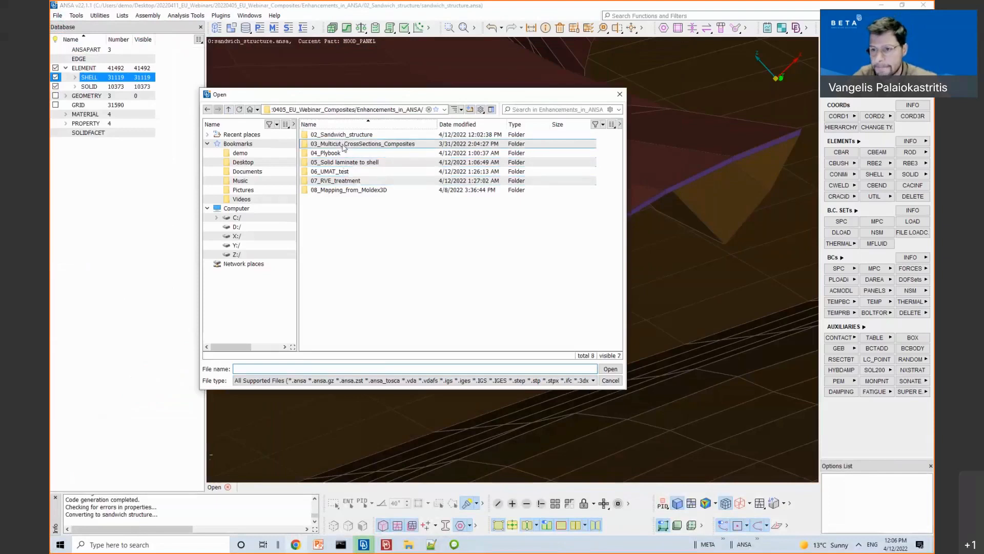
pyautogui.doubleClick(343, 145)
pyautogui.doubleClick(340, 152)
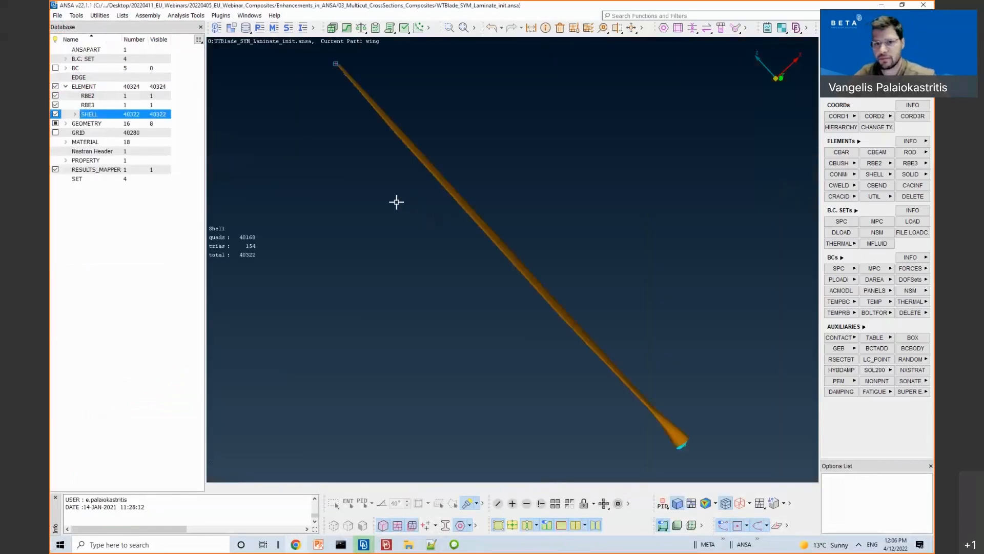
# Step: Rotate the blade and isolate one section of it for display
pyautogui.keyDown('ctrl'); pyautogui.moveTo(377, 189); pyautogui.dragTo(395, 281); pyautogui.keyUp('ctrl')
pyautogui.keyDown('ctrl'); pyautogui.moveTo(624, 442); pyautogui.dragTo(599, 404); pyautogui.keyUp('ctrl')
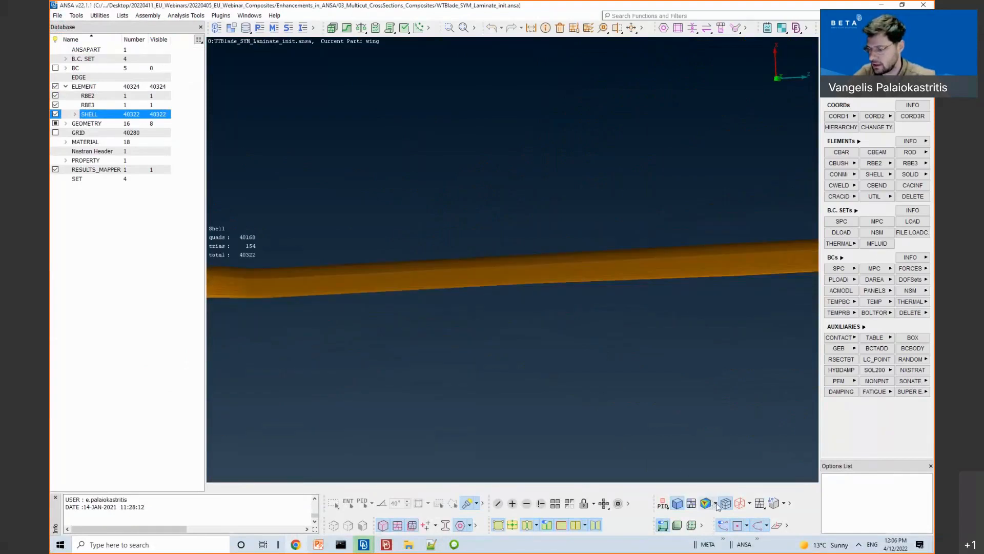
pyautogui.click(498, 503)
pyautogui.moveTo(382, 231); pyautogui.dragTo(439, 323)
pyautogui.scroll(5, 416, 284)
pyautogui.keyDown('ctrl'); pyautogui.moveTo(405, 259); pyautogui.dragTo(479, 260); pyautogui.keyUp('ctrl')
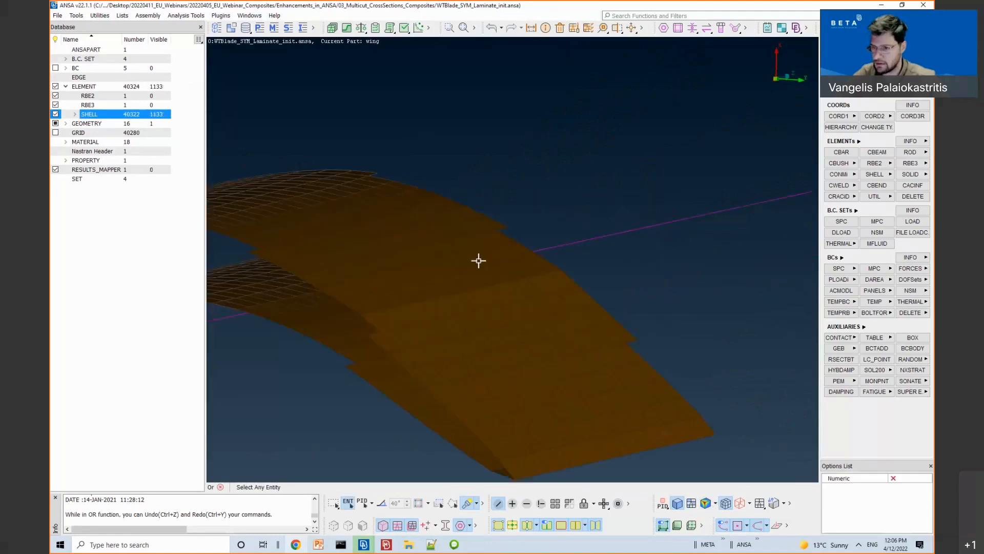
pyautogui.keyDown('ctrl'); pyautogui.moveTo(479, 260); pyautogui.dragTo(582, 229, button='middle'); pyautogui.keyUp('ctrl')
pyautogui.keyDown('ctrl'); pyautogui.moveTo(563, 361); pyautogui.dragTo(641, 317, button='middle'); pyautogui.keyUp('ctrl')
pyautogui.scroll(-5, 536, 317)
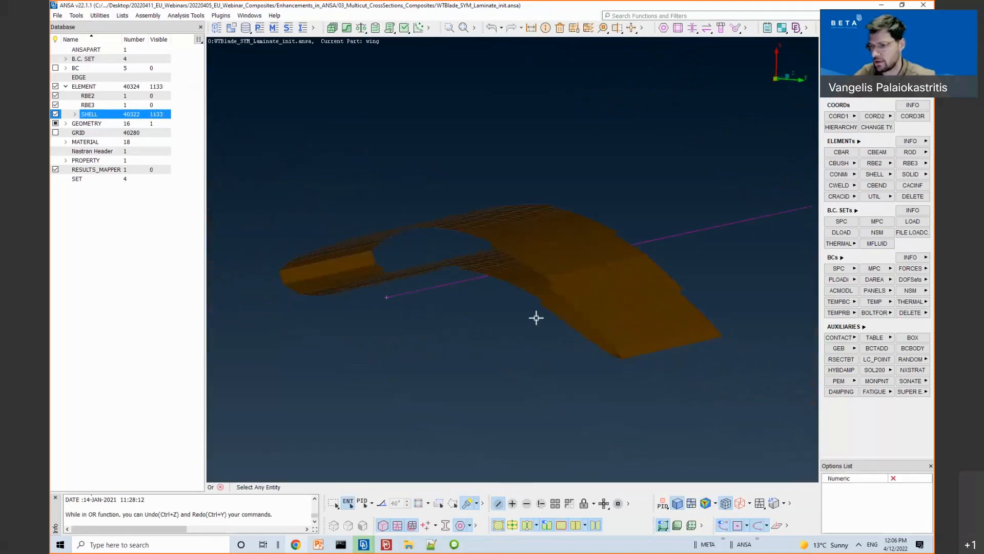
# Step: Colour the isolated blade section by laminate layer, then show the whole model again
pyautogui.moveTo(729, 491)
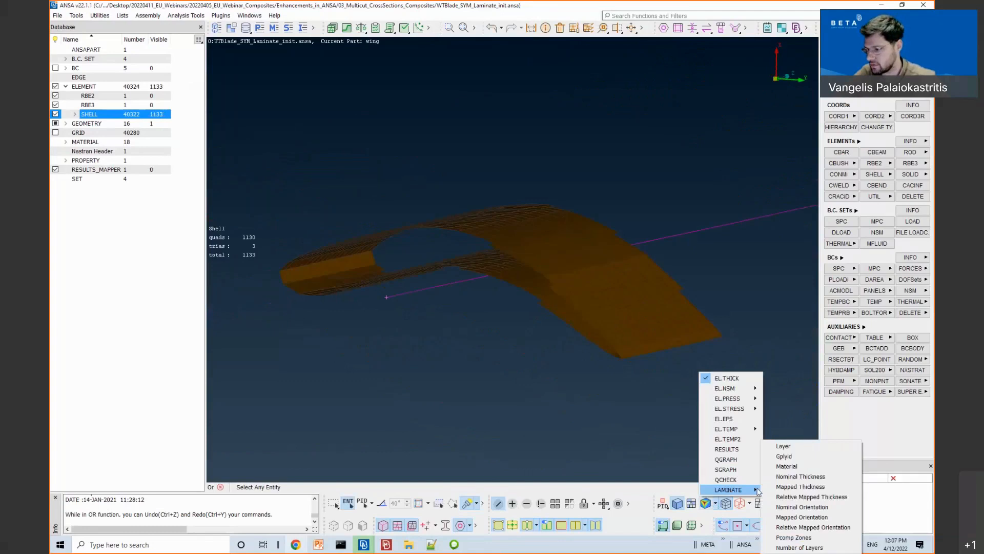
pyautogui.click(782, 446)
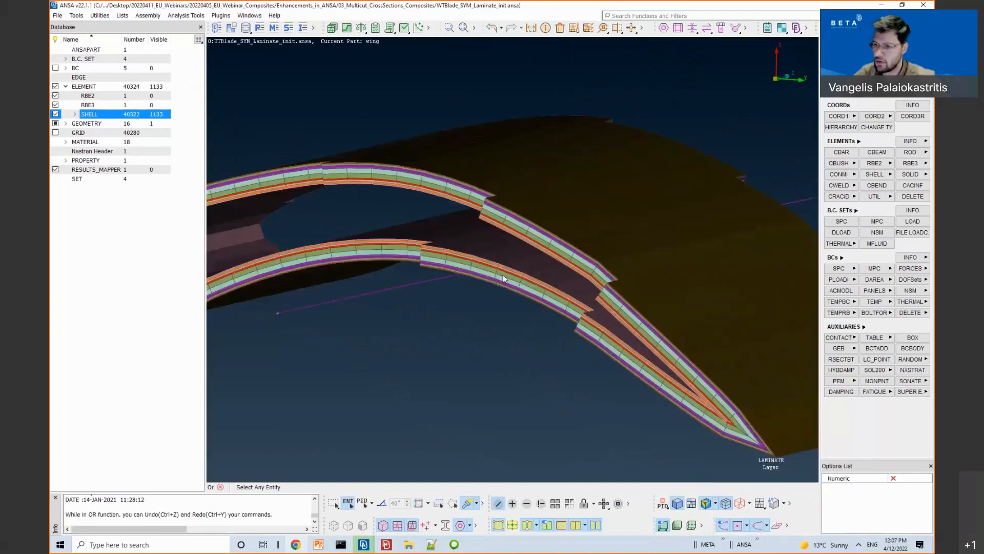
pyautogui.click(553, 502)
pyautogui.scroll(-4, 513, 365)
pyautogui.middleClick(484, 382)
# Step: Rotate the blade to show its outer skin and run nearly horizontal
pyautogui.keyDown('ctrl'); pyautogui.moveTo(460, 365); pyautogui.dragTo(439, 394); pyautogui.keyUp('ctrl')
pyautogui.scroll(4, 518, 281)
pyautogui.keyDown('ctrl'); pyautogui.moveTo(518, 281); pyautogui.dragTo(552, 258); pyautogui.keyUp('ctrl')
pyautogui.scroll(-4, 540, 272)
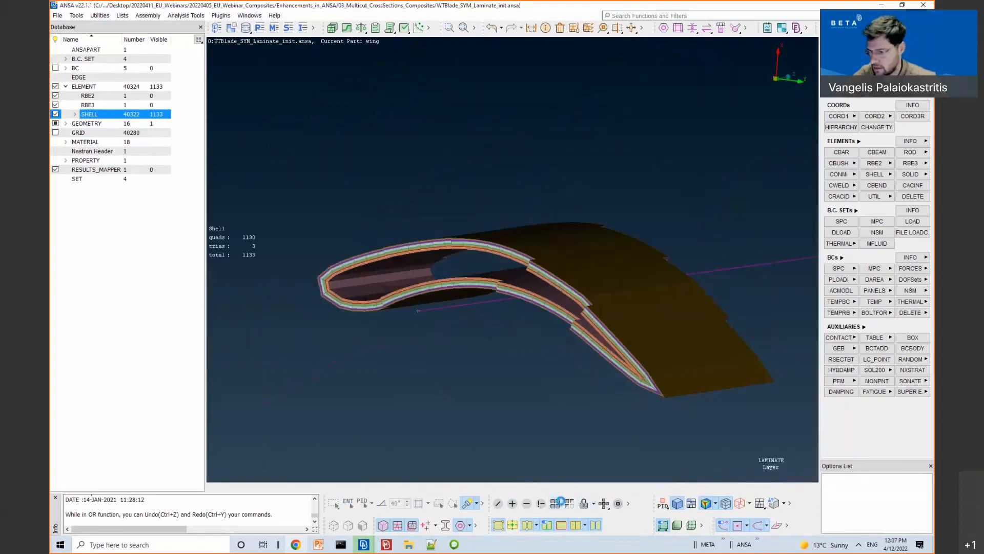
pyautogui.scroll(4, 543, 457)
pyautogui.scroll(-6, 554, 380)
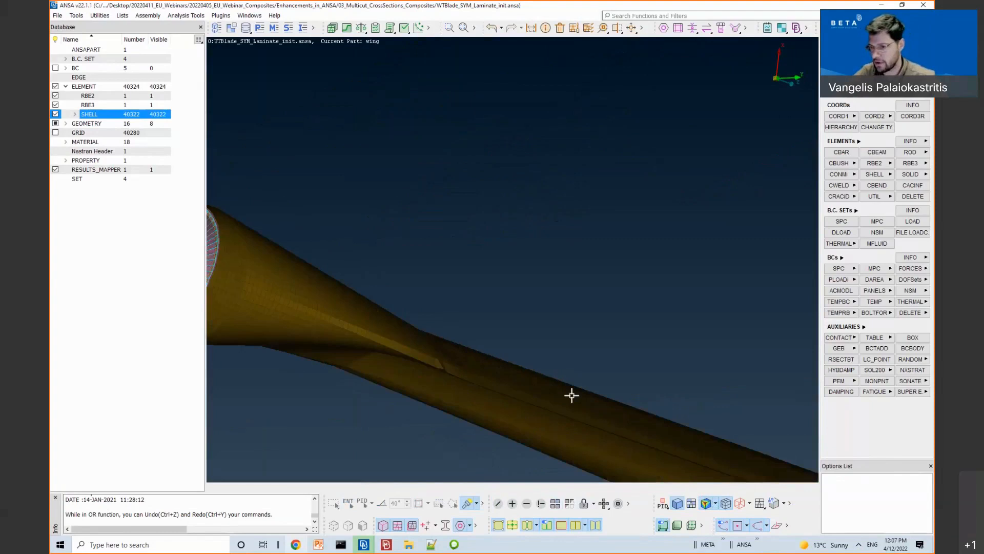
pyautogui.keyDown('ctrl'); pyautogui.moveTo(540, 303); pyautogui.dragTo(575, 283); pyautogui.keyUp('ctrl')
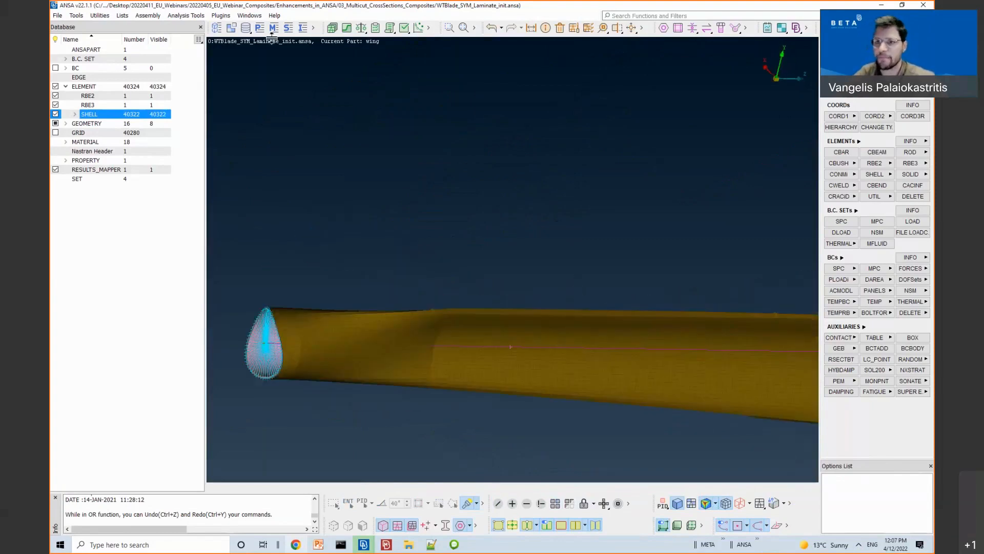
# Step: Start Cross Sections Multicut and pick the blade curve as the cut path
pyautogui.click(186, 15)
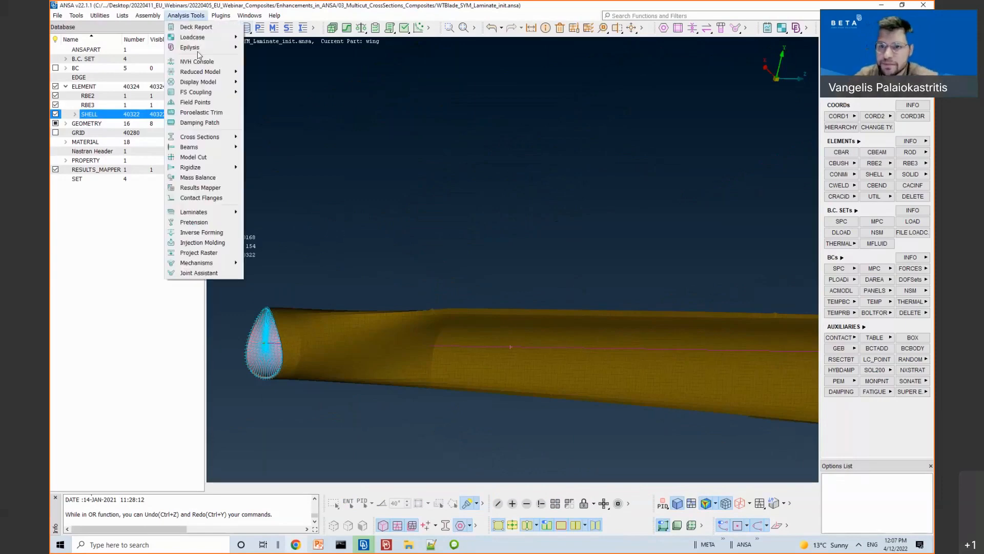
pyautogui.moveTo(200, 137)
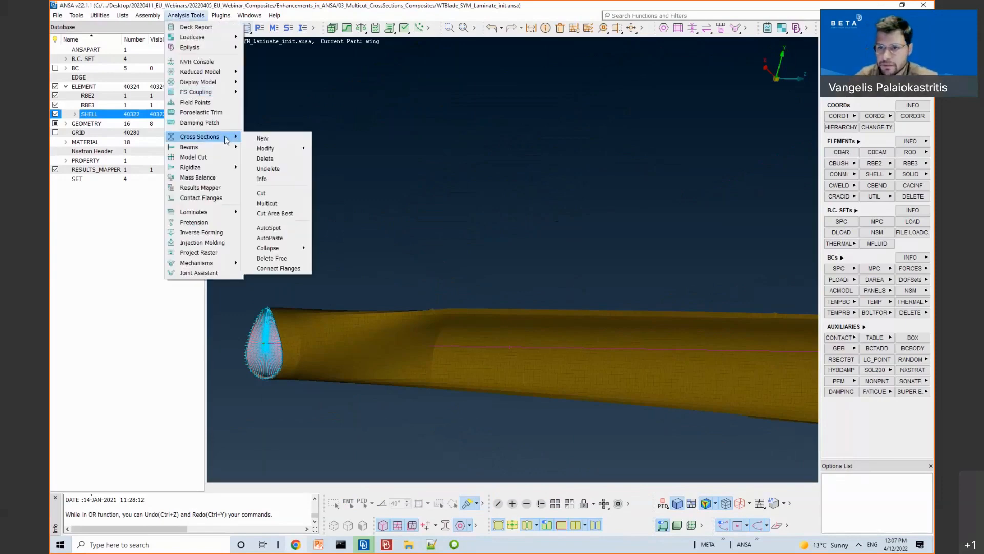
pyautogui.click(287, 203)
pyautogui.click(535, 348)
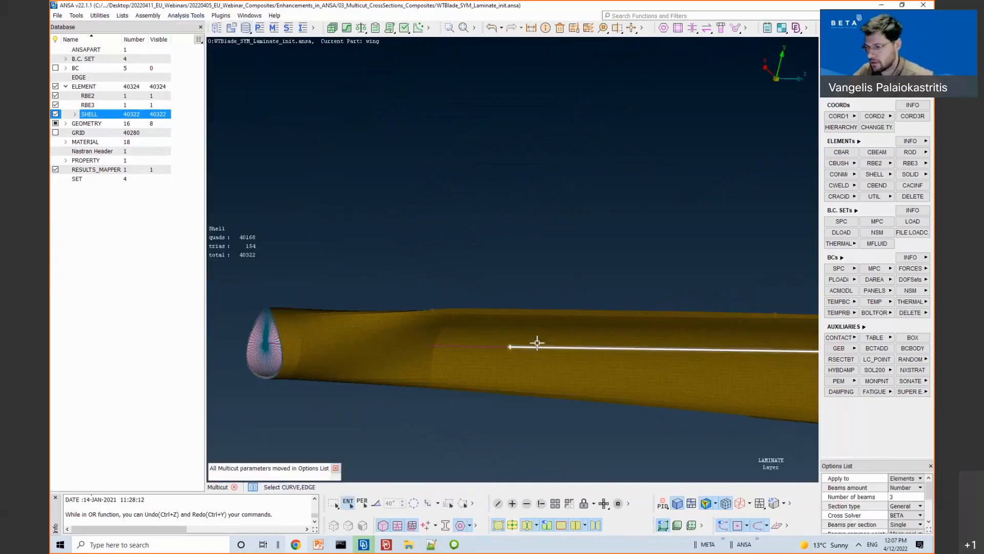
pyautogui.scroll(-5, 587, 232)
pyautogui.keyDown('ctrl'); pyautogui.moveTo(528, 223); pyautogui.dragTo(472, 235, button='middle'); pyautogui.keyUp('ctrl')
pyautogui.keyDown('ctrl'); pyautogui.moveTo(472, 235); pyautogui.dragTo(531, 269); pyautogui.keyUp('ctrl')
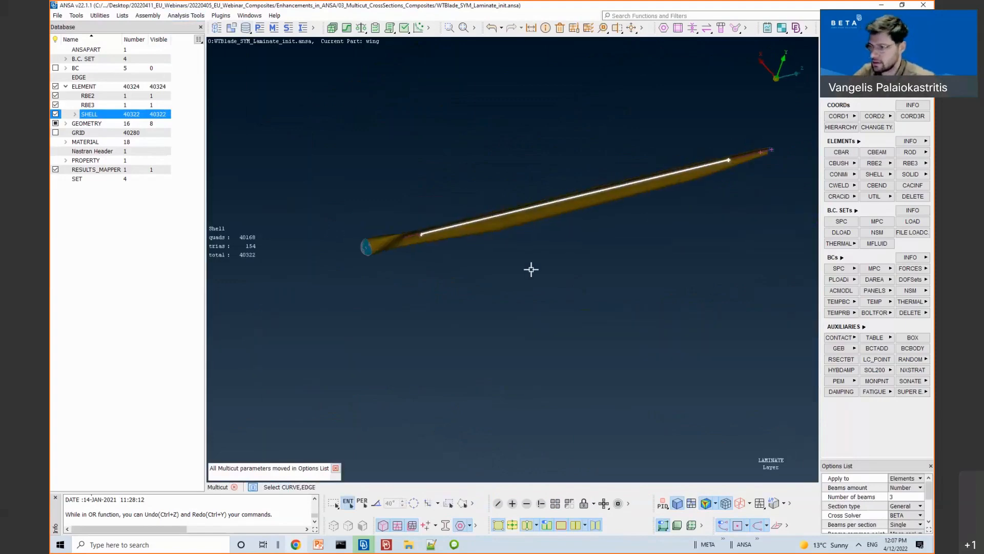
pyautogui.middleClick(564, 282)
# Step: Select all the blade shells to be cut
pyautogui.moveTo(400, 138); pyautogui.dragTo(759, 287)
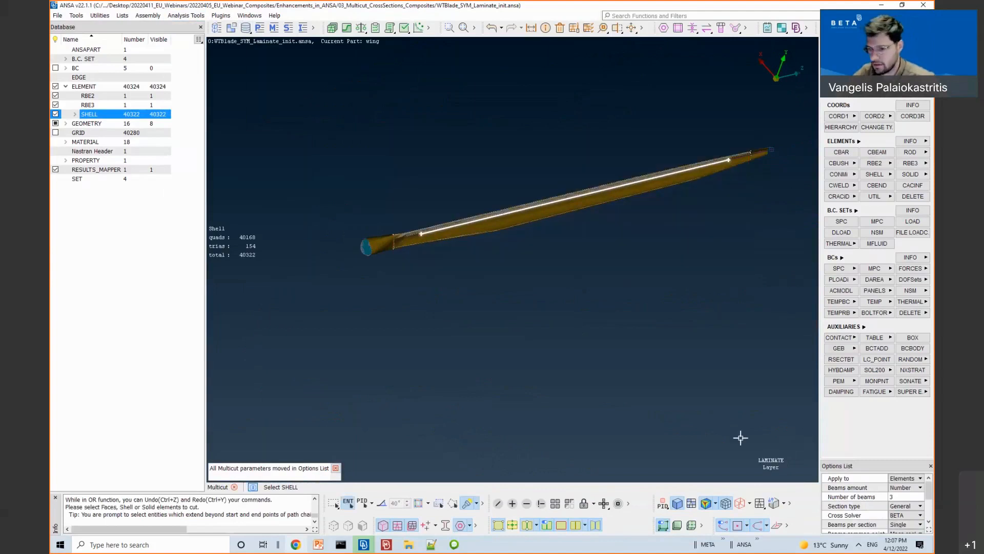
pyautogui.scroll(5, 410, 224)
pyautogui.keyDown('ctrl'); pyautogui.moveTo(410, 225); pyautogui.dragTo(475, 251); pyautogui.keyUp('ctrl')
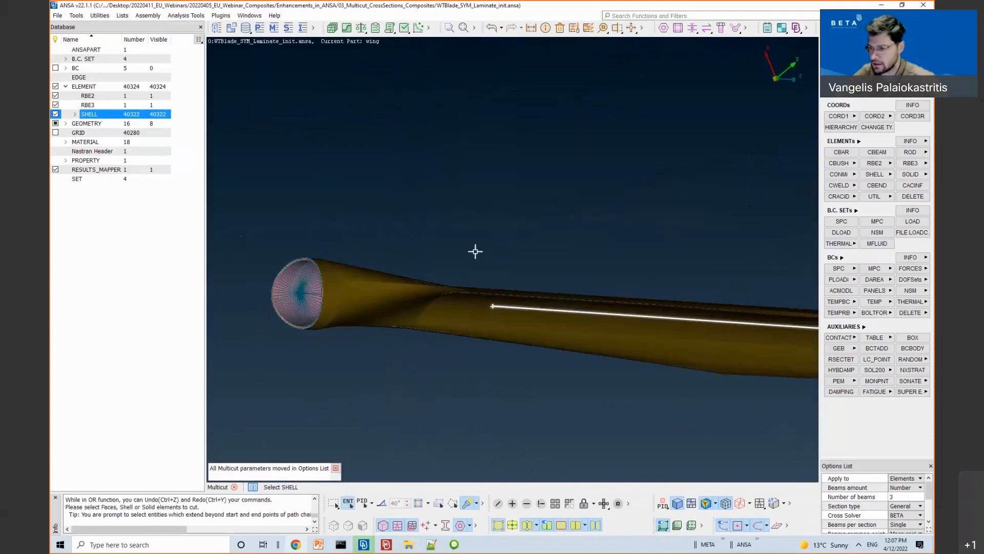
pyautogui.click(707, 502)
pyautogui.keyDown('ctrl'); pyautogui.moveTo(597, 415); pyautogui.dragTo(597, 437); pyautogui.keyUp('ctrl')
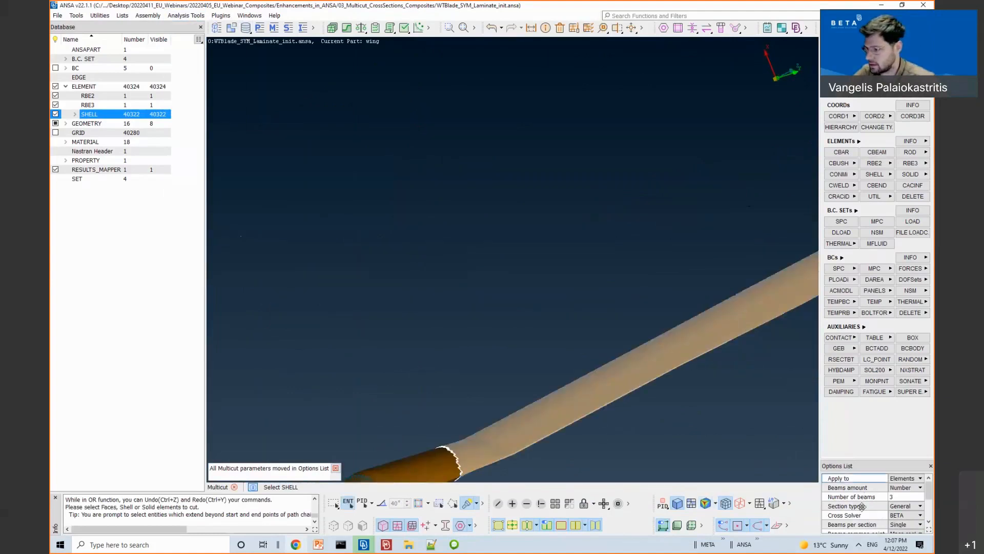
# Step: Set the cross-section solver to FE and the number of beams to 10
pyautogui.click(878, 463)
pyautogui.moveTo(878, 462); pyautogui.dragTo(623, 171)
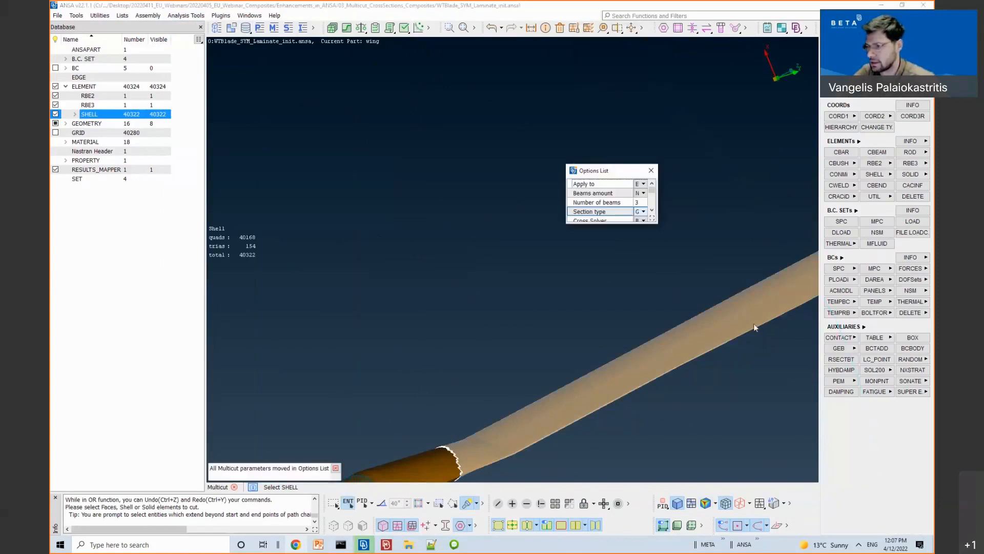
pyautogui.moveTo(657, 221); pyautogui.dragTo(753, 324)
pyautogui.click(666, 221)
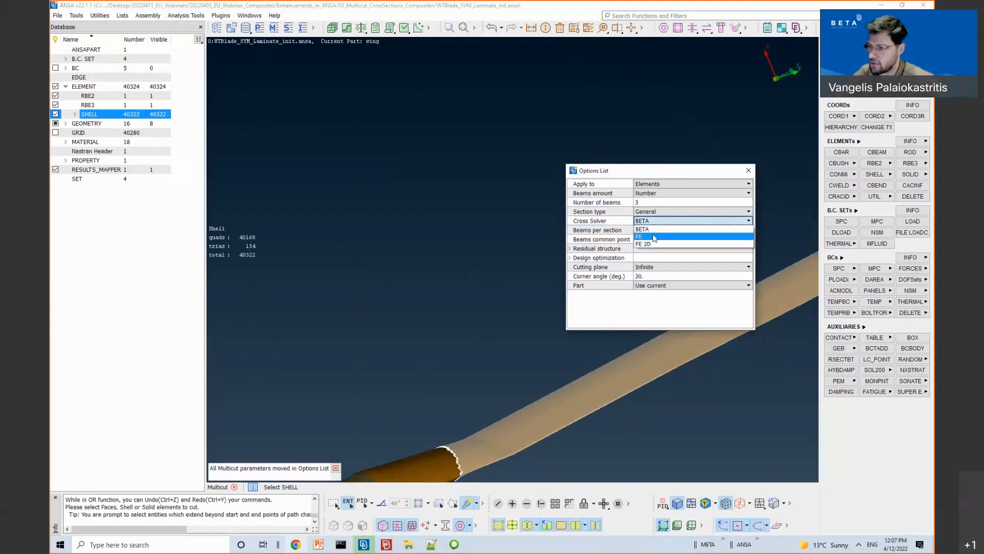
pyautogui.click(654, 237)
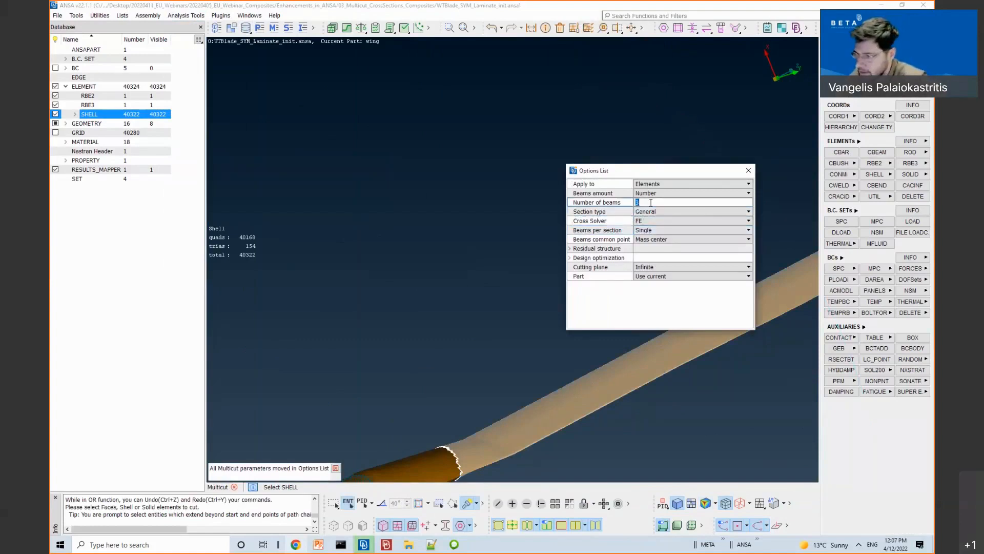
pyautogui.click(631, 202)
pyautogui.write('10')
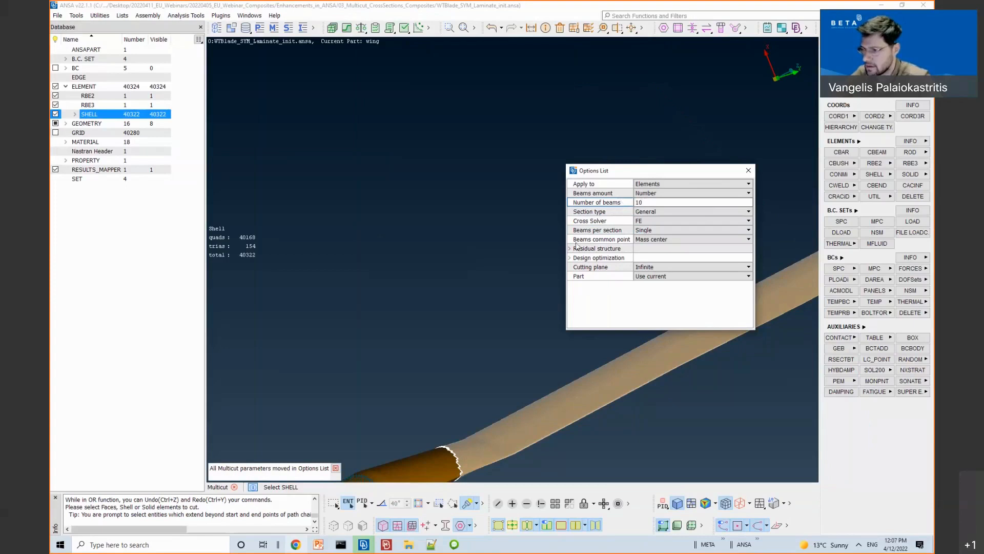
# Step: Delete replaced elements, connect the residual structure with RBE2, and run the Multicut
pyautogui.click(621, 248)
pyautogui.click(639, 267)
pyautogui.click(639, 267)
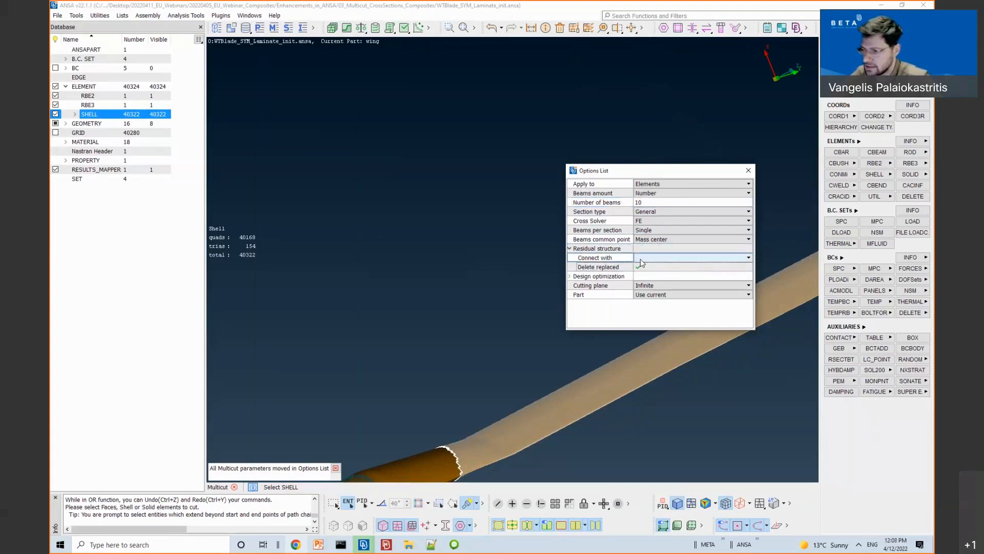
pyautogui.click(640, 257)
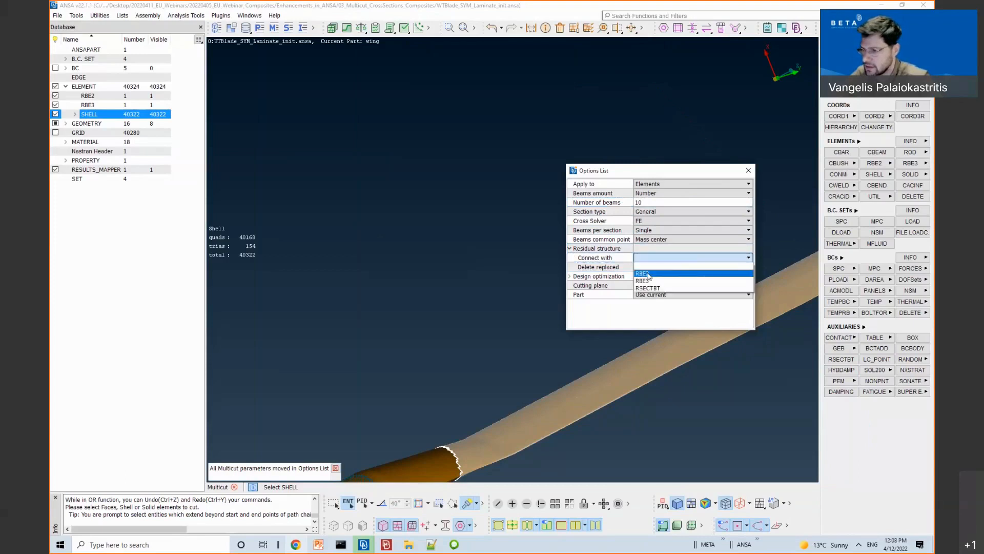
pyautogui.click(662, 275)
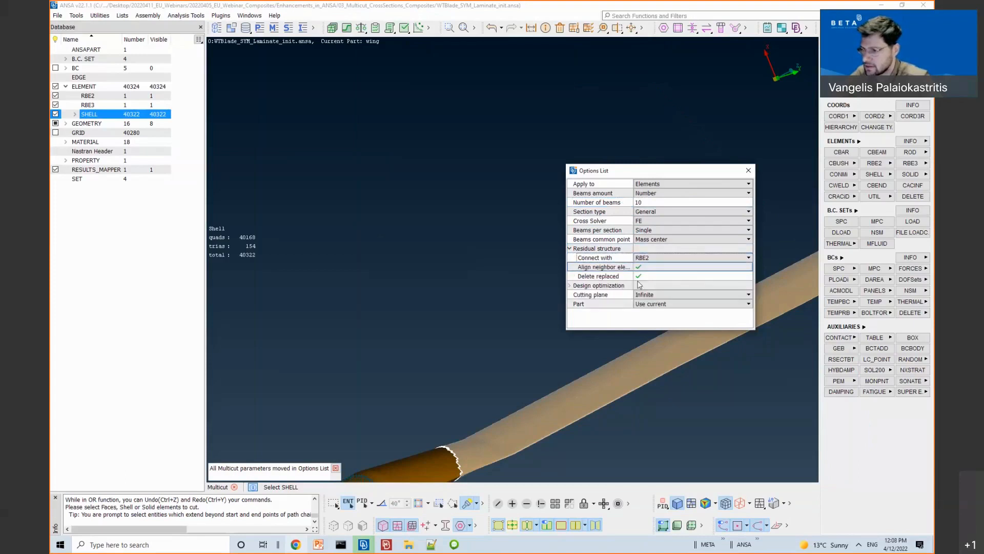
pyautogui.middleClick(471, 263)
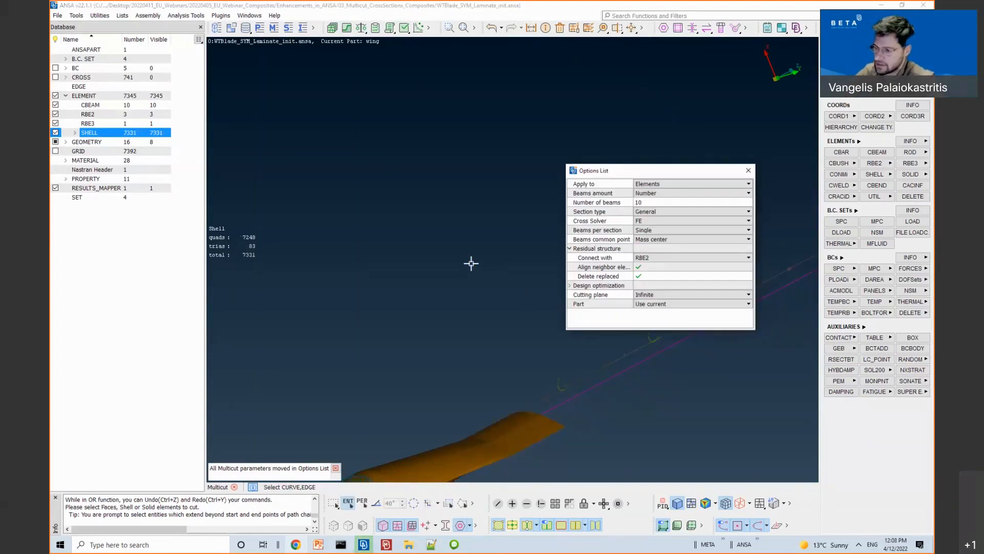
# Step: Display the 741 cross sections along the blade and rotate the view to see them
pyautogui.click(749, 170)
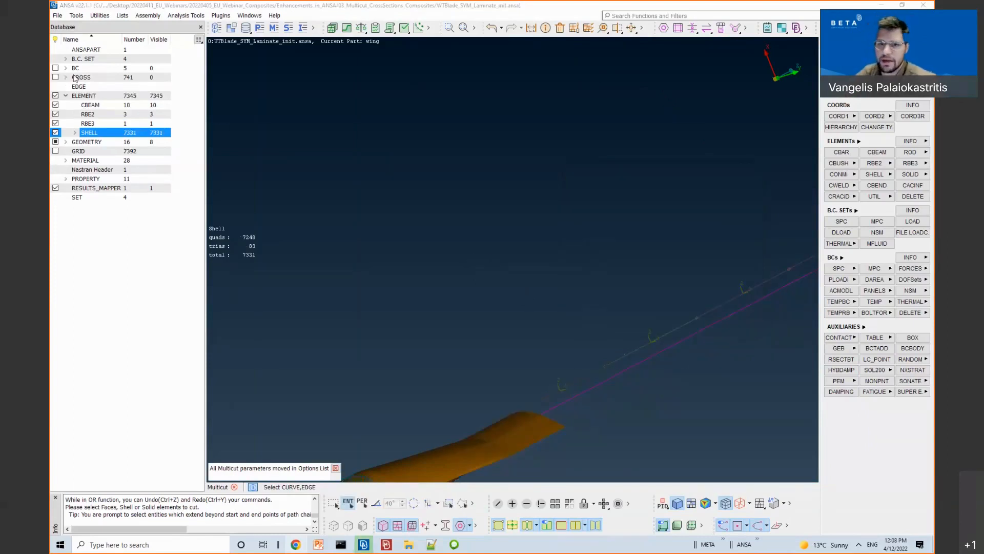
pyautogui.click(55, 76)
pyautogui.keyDown('ctrl'); pyautogui.moveTo(680, 290); pyautogui.dragTo(587, 280); pyautogui.keyUp('ctrl')
pyautogui.middleClick(621, 327)
pyautogui.scroll(3, 602, 287)
pyautogui.scroll(4, 603, 286)
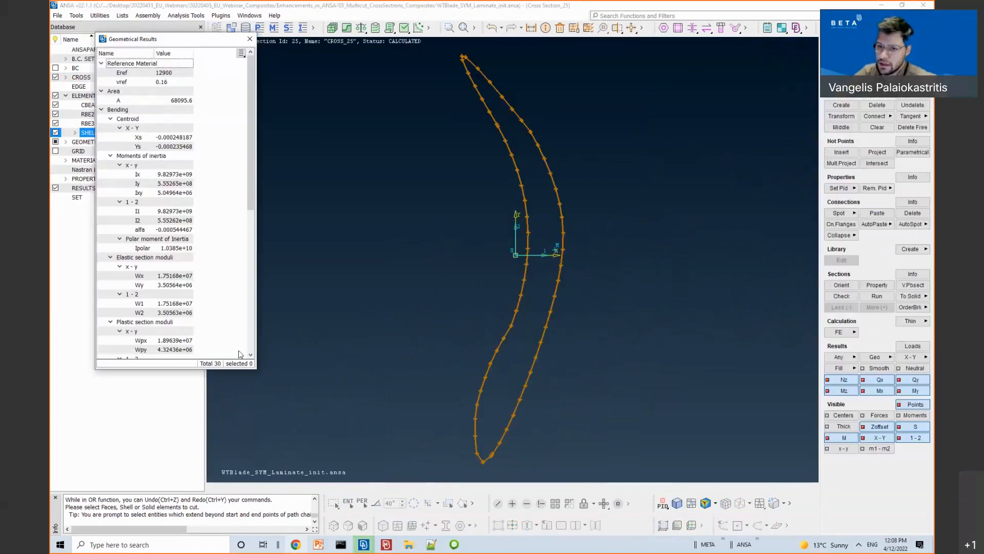
# Step: Review CROSS_25's geometrical results (area 68095.6), then close the results window
pyautogui.moveTo(255, 373); pyautogui.dragTo(287, 419)
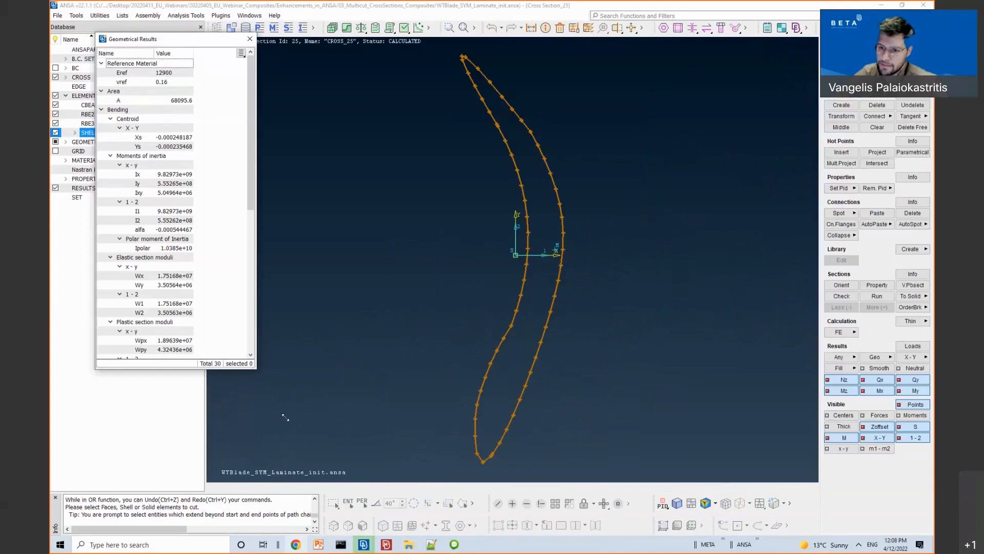
pyautogui.scroll(-1, 159, 111)
pyautogui.scroll(1, 158, 111)
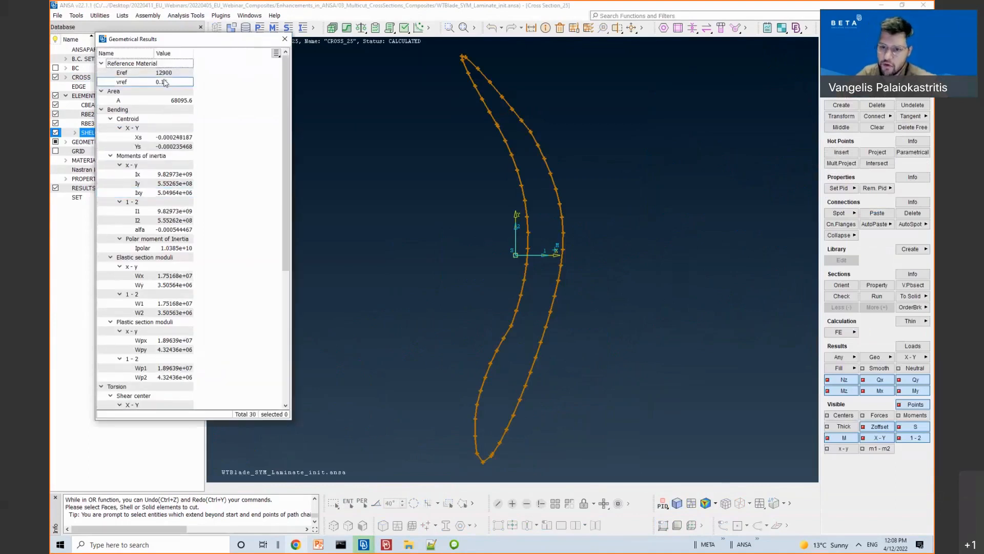
pyautogui.scroll(-7, 217, 195)
pyautogui.scroll(5, 217, 195)
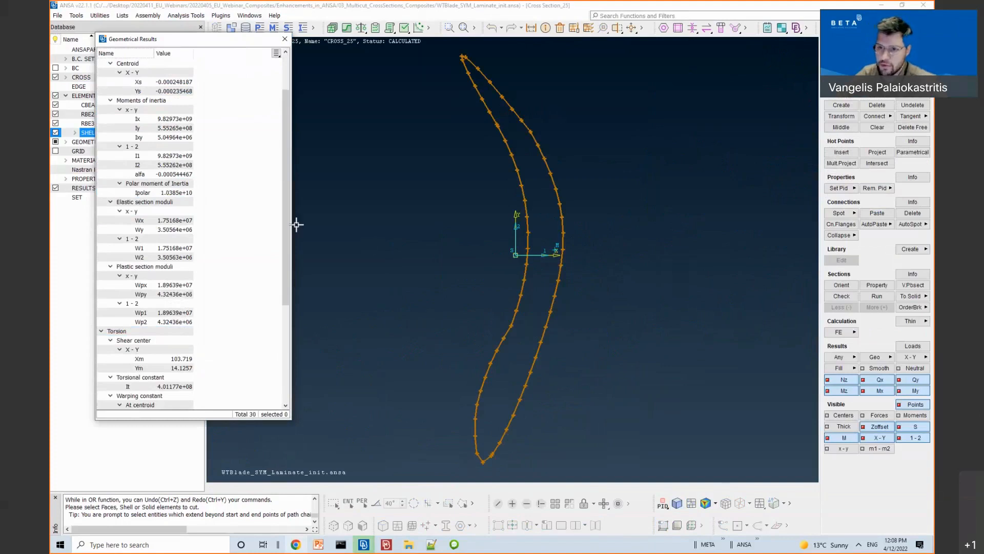
pyautogui.scroll(-2, 276, 262)
pyautogui.scroll(4, 276, 261)
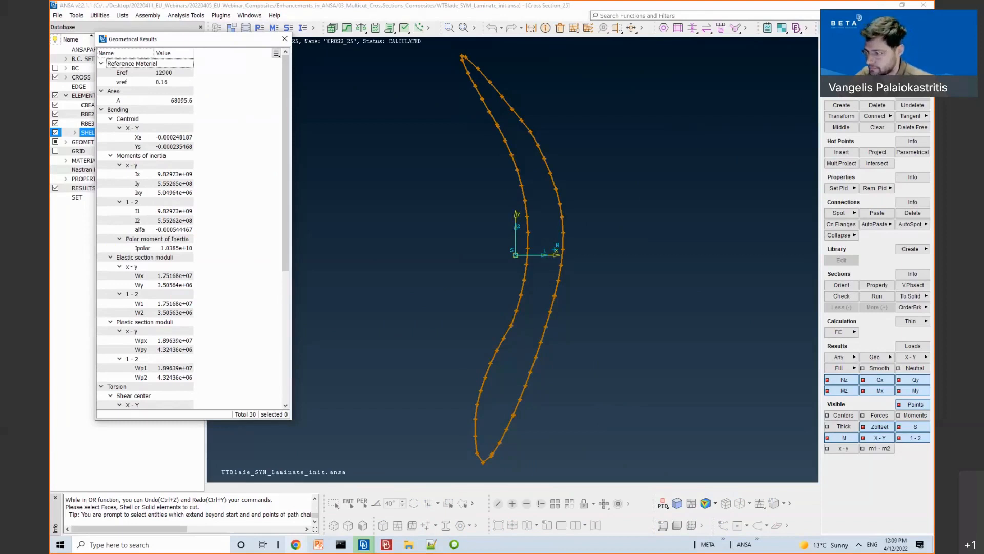
pyautogui.press('Escape')
pyautogui.press('Escape')
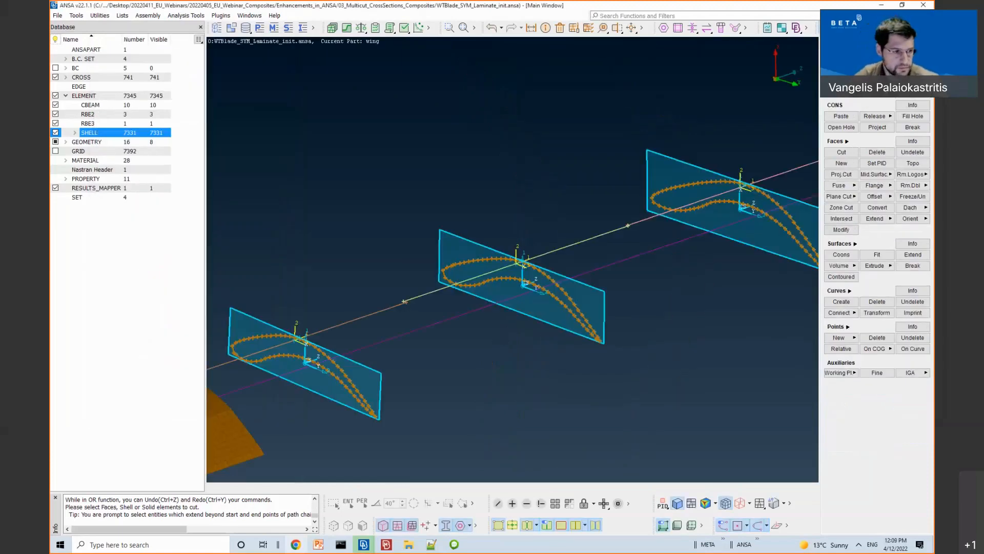
# Step: Bring the PowerPoint slideshow forward on the Laminate PlyBooks slide
pyautogui.click(318, 544)
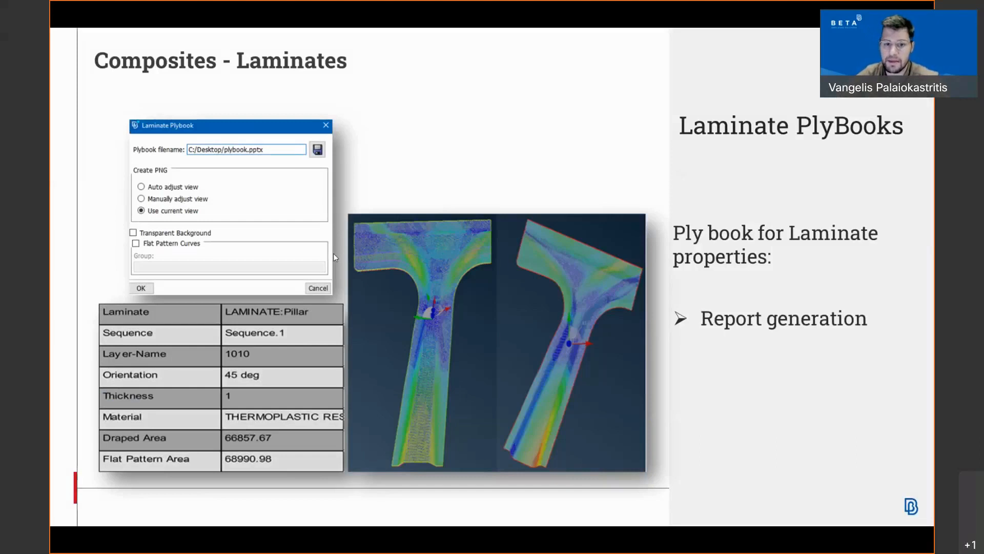
# Step: Reveal the Flat pattern view and Flat pattern curves bullets, go to the Unvolumize slide, and return to ANSA
pyautogui.click(338, 250)
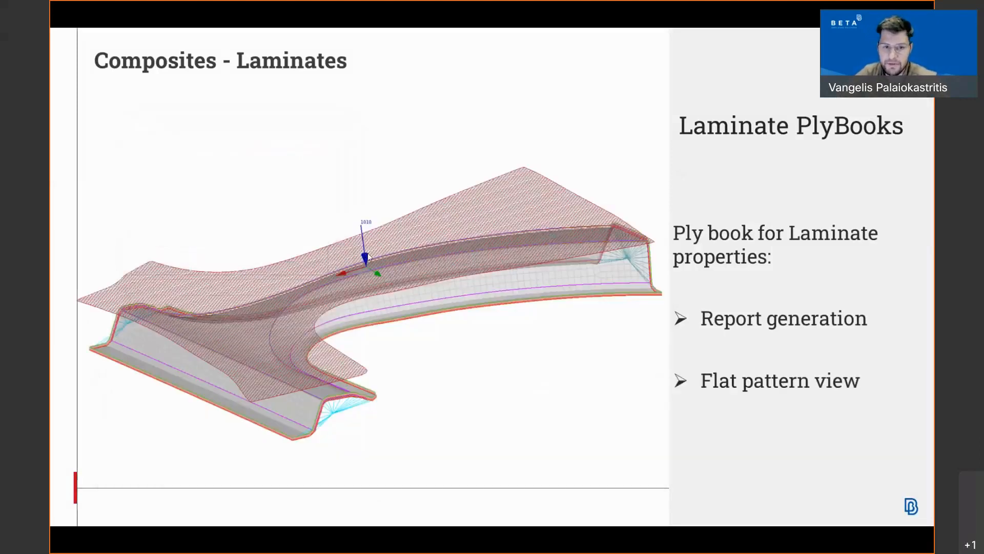
pyautogui.click(427, 257)
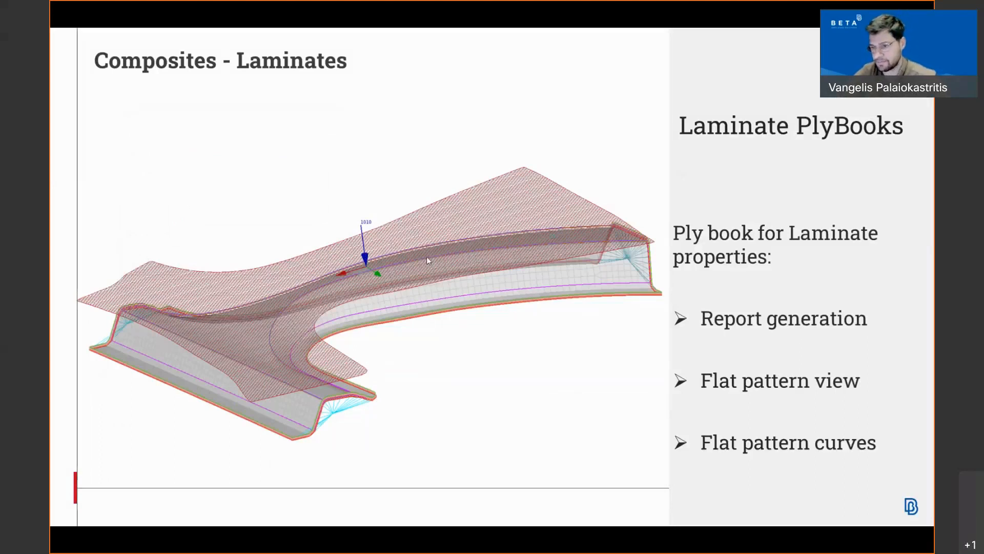
pyautogui.click(425, 256)
pyautogui.hotkey('alt', 'Tab')
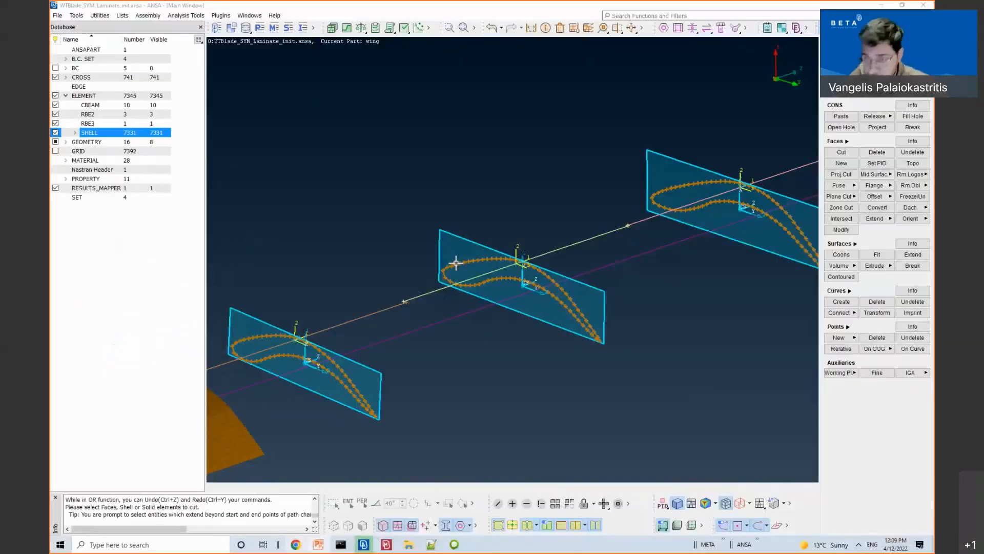
# Step: Open Laminate_plybook.ansa from the 04_Plybook folder, discarding the blade model's changes
pyautogui.click(57, 15)
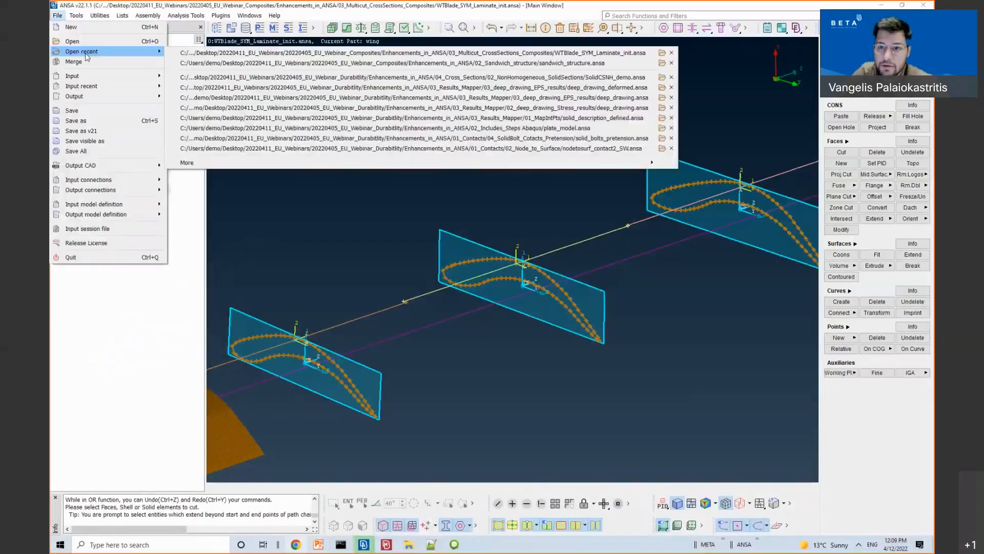
pyautogui.click(137, 40)
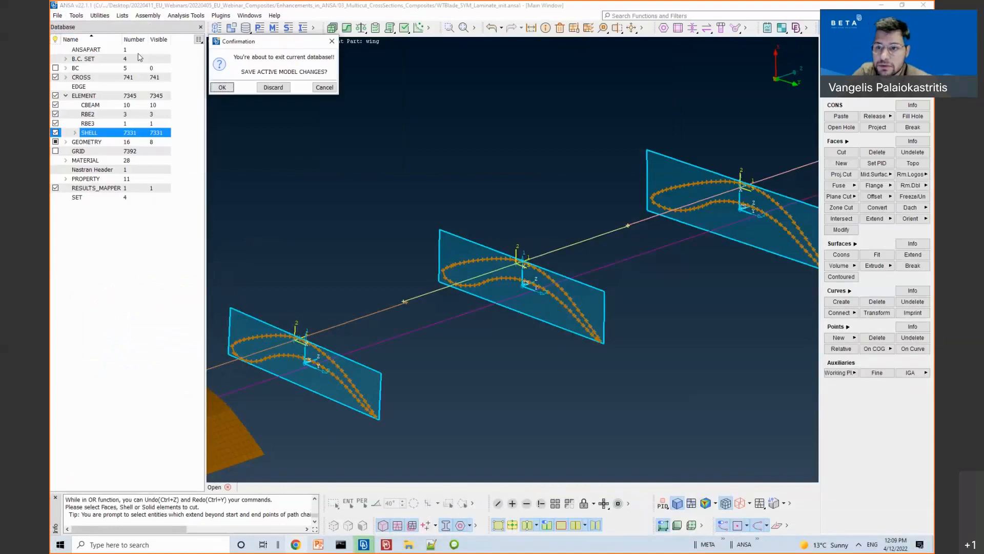
pyautogui.click(263, 86)
pyautogui.click(229, 110)
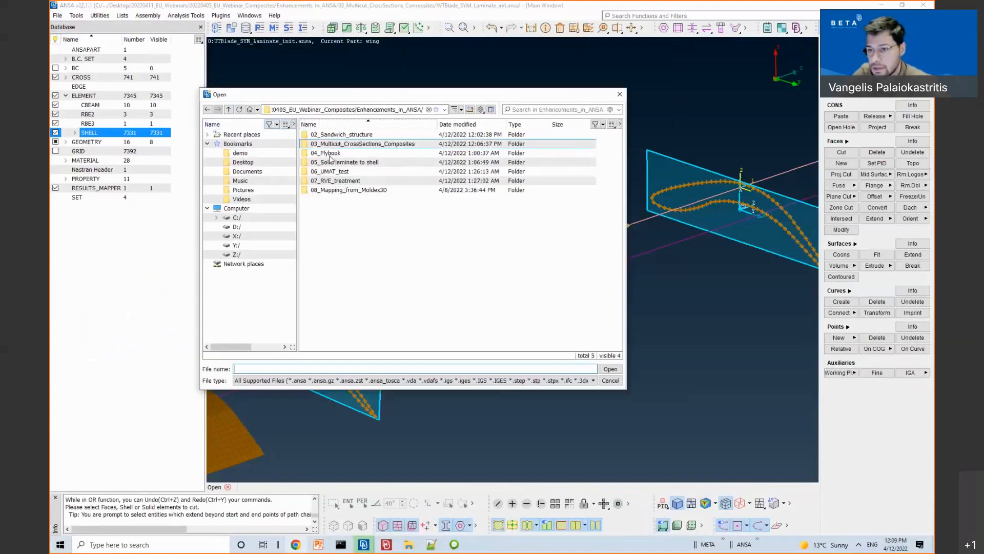
pyautogui.doubleClick(333, 161)
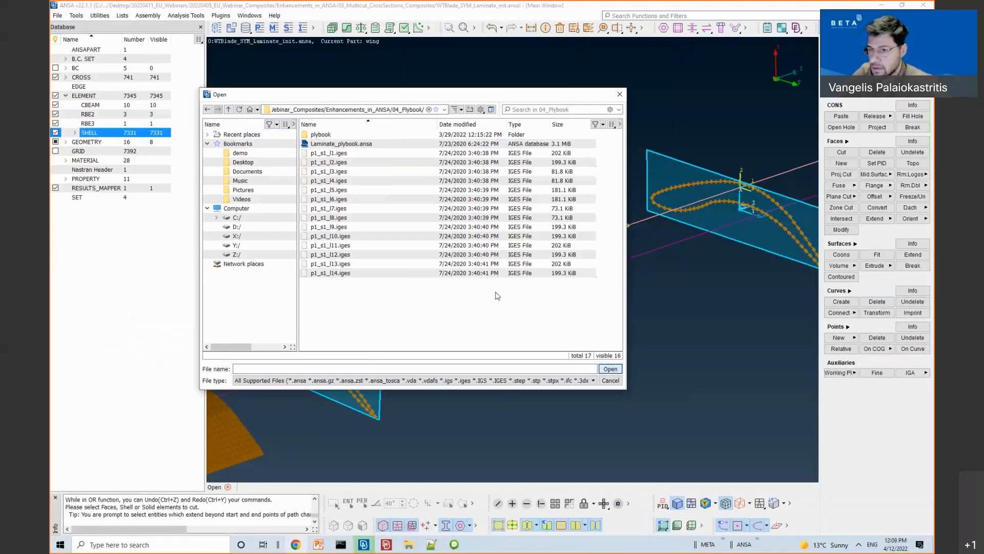
pyautogui.doubleClick(359, 143)
# Step: Inspect the 3006-shell T-pillar model and bring up the Analysis Tools list
pyautogui.keyDown('ctrl'); pyautogui.moveTo(468, 232); pyautogui.dragTo(601, 357); pyautogui.keyUp('ctrl')
pyautogui.scroll(-5, 600, 357)
pyautogui.scroll(5, 601, 356)
pyautogui.scroll(-2, 644, 343)
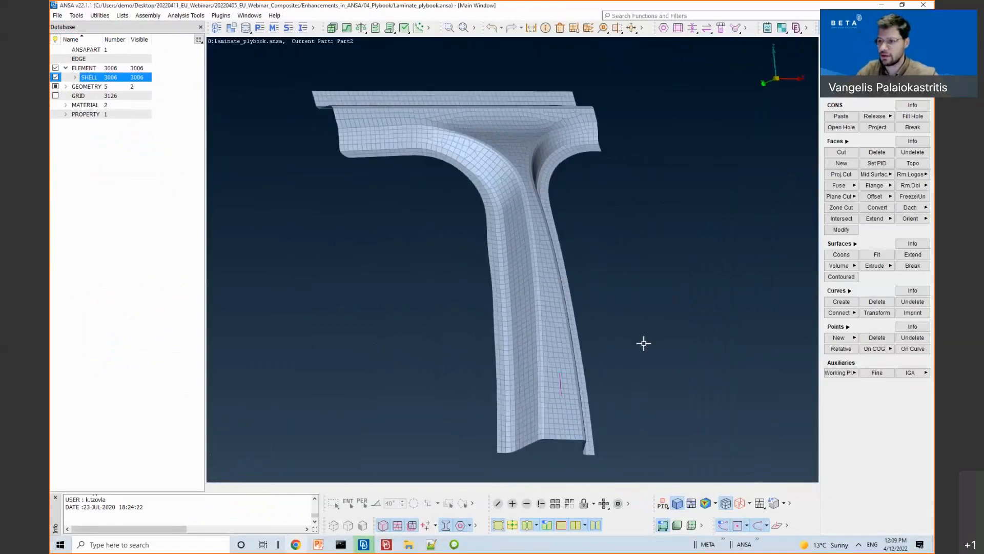
pyautogui.click(185, 15)
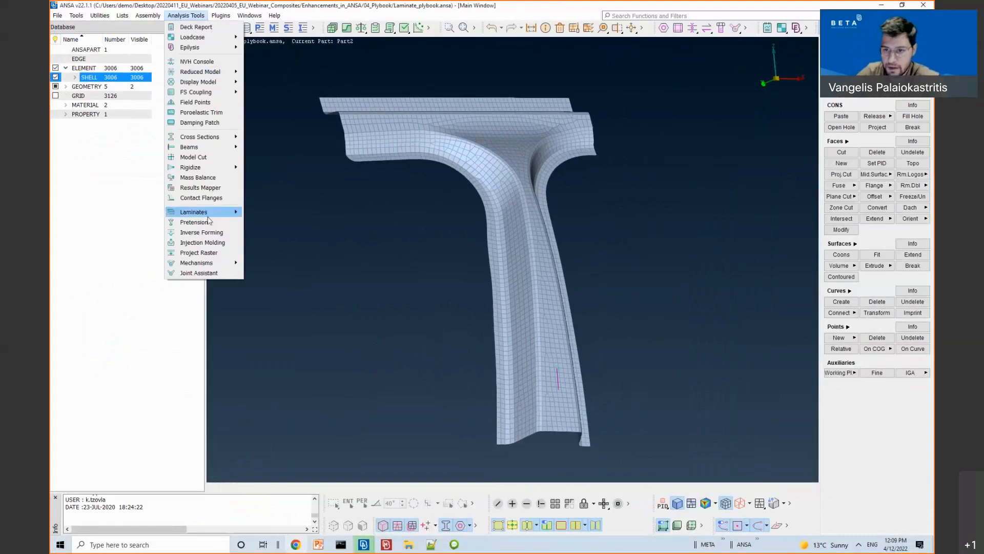
# Step: Open the Laminate Tool and load the LAMINATE:Pillar property's layers
pyautogui.moveTo(225, 212)
pyautogui.click(255, 213)
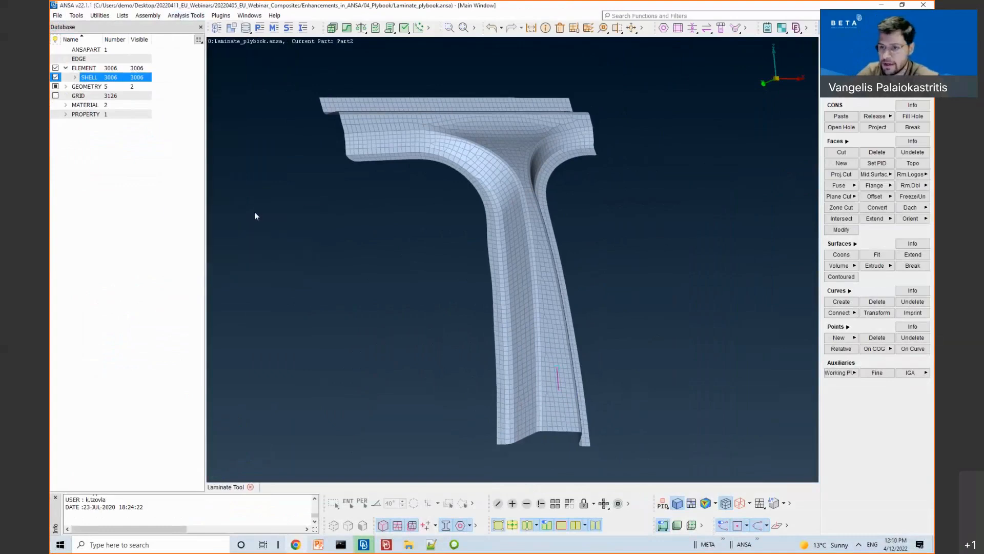
pyautogui.moveTo(494, 134); pyautogui.dragTo(403, 94)
pyautogui.click(392, 141)
pyautogui.doubleClick(392, 141)
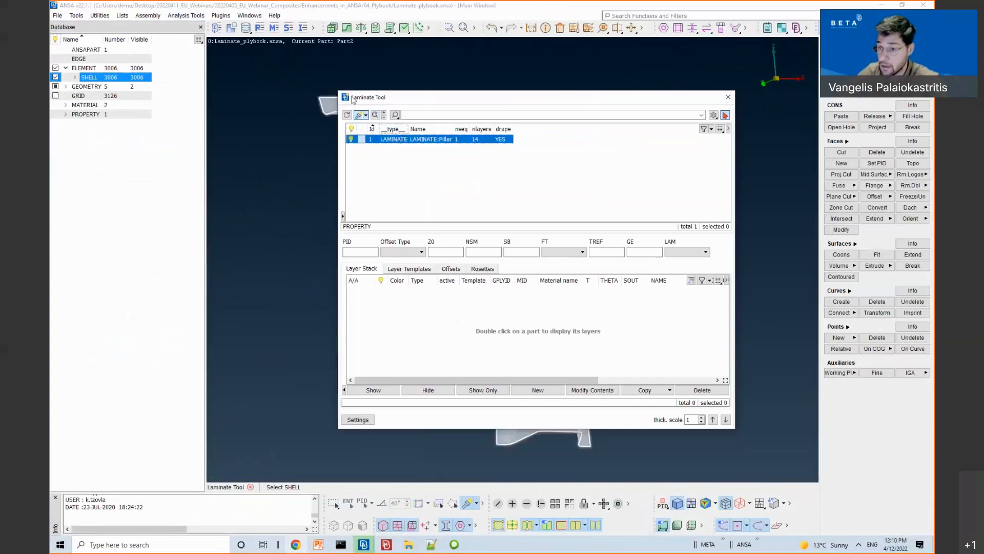
# Step: Resize the dialog and columns to show all 14 layers with thicknesses, angles and drape counts
pyautogui.moveTo(251, 60); pyautogui.dragTo(213, 47)
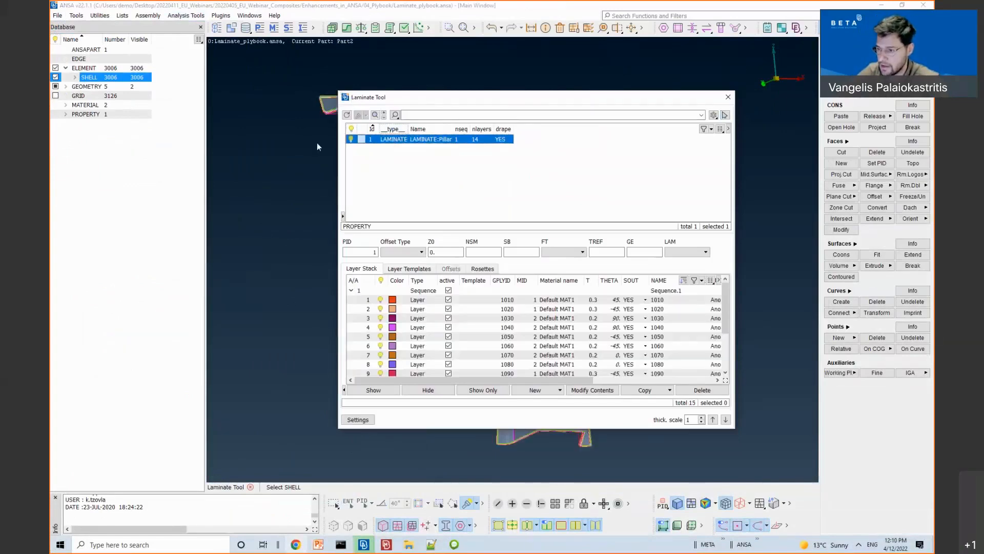
pyautogui.scroll(-1, 363, 307)
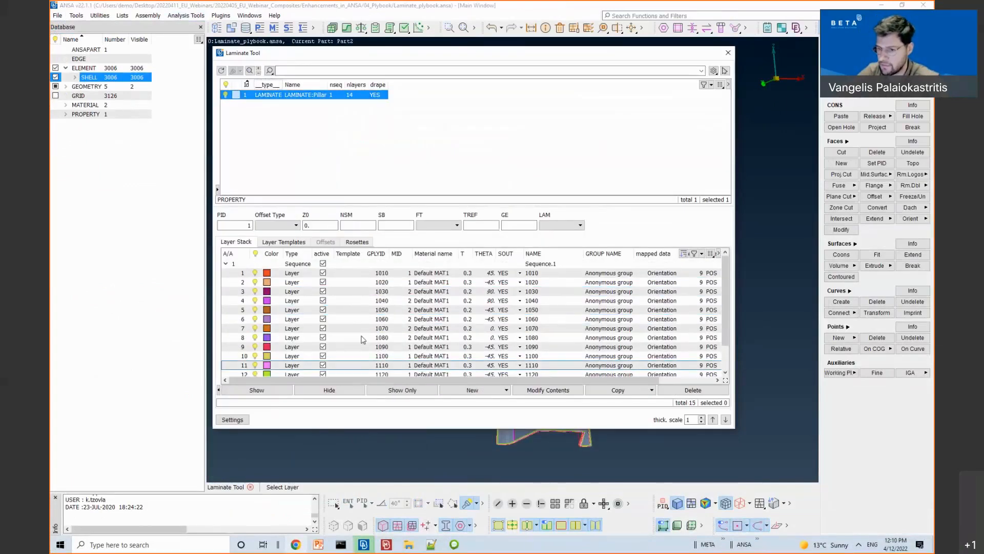
pyautogui.moveTo(349, 380); pyautogui.dragTo(447, 384)
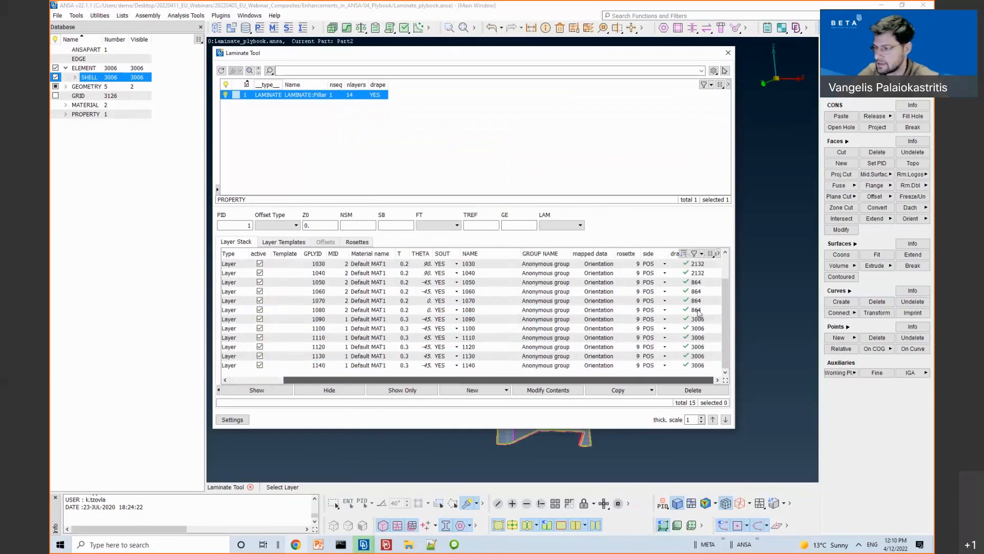
pyautogui.moveTo(669, 253); pyautogui.dragTo(665, 253)
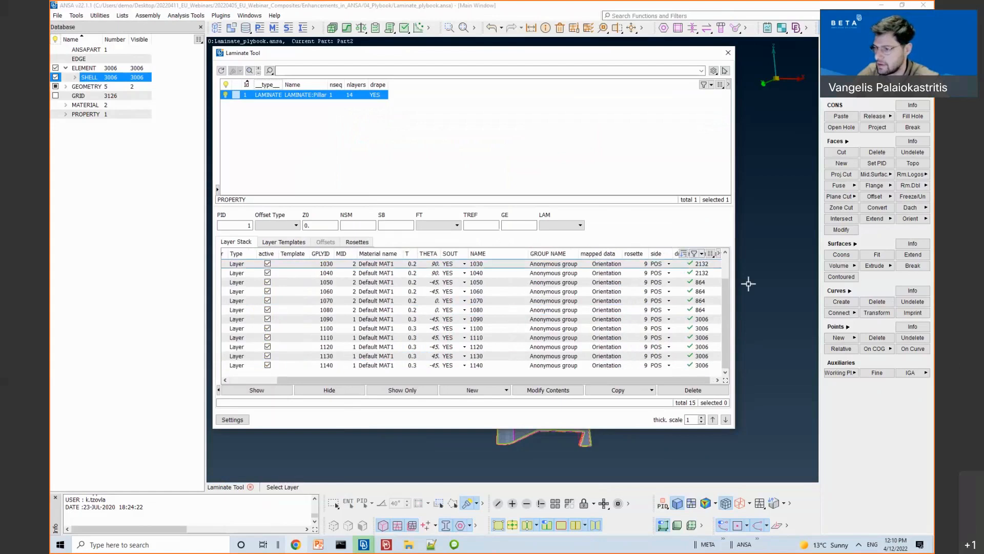
pyautogui.doubleClick(523, 255)
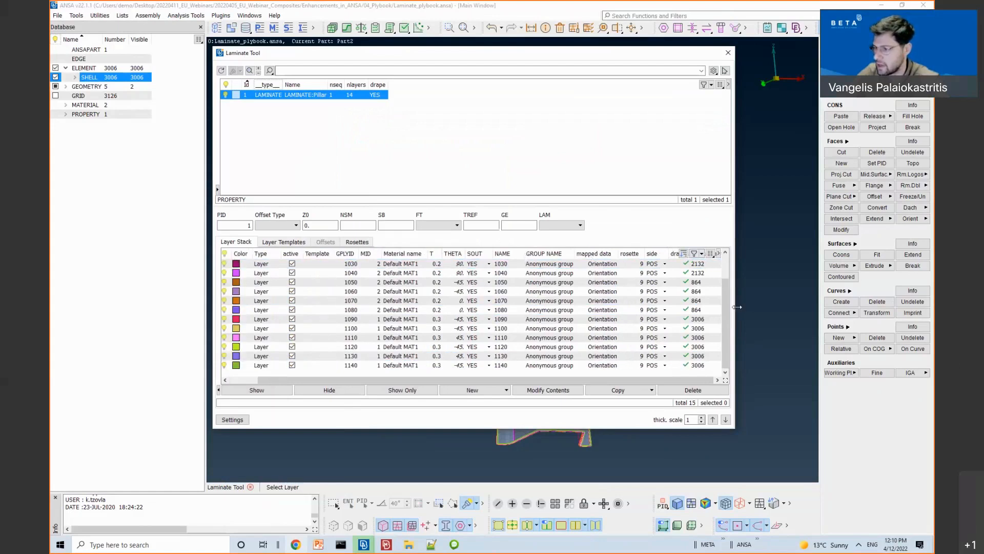
pyautogui.moveTo(734, 277); pyautogui.dragTo(797, 287)
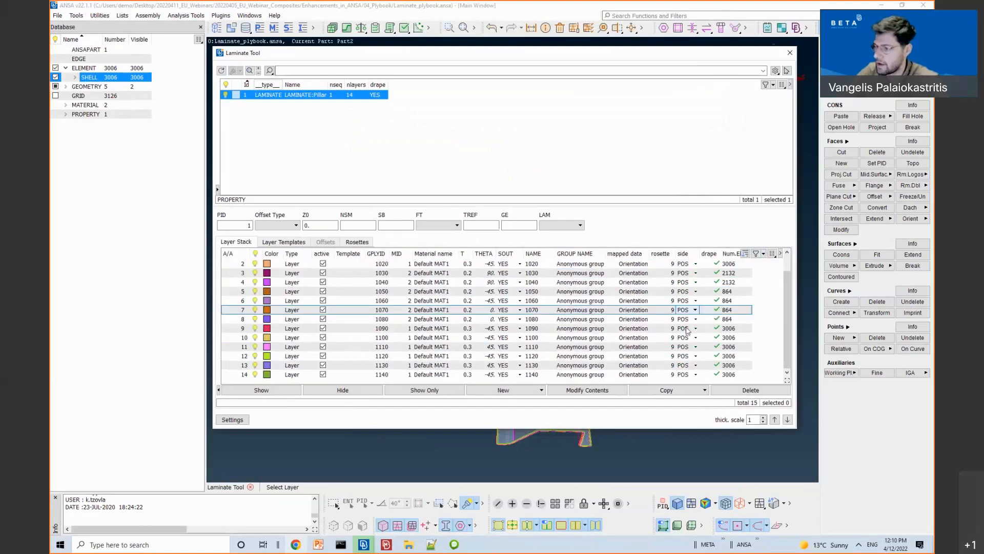
pyautogui.click(689, 301)
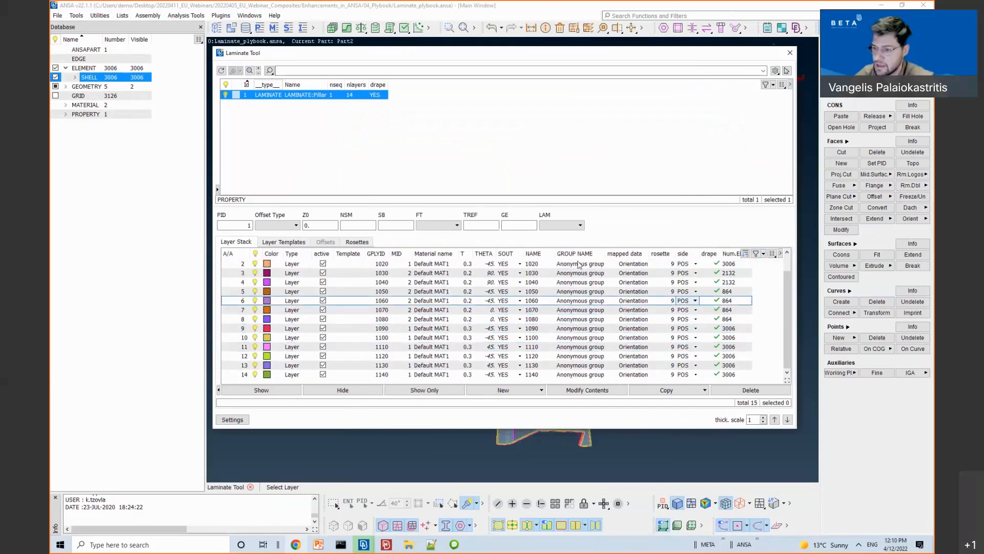
# Step: Turn on Show flat pattern in the laminate display settings and apply it
pyautogui.click(232, 420)
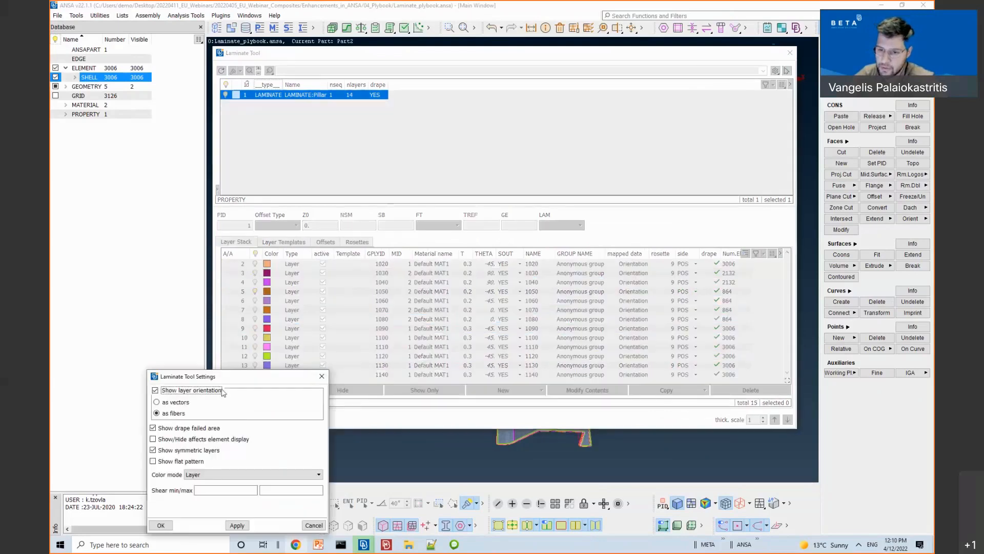
pyautogui.moveTo(221, 376); pyautogui.dragTo(271, 271)
pyautogui.click(203, 355)
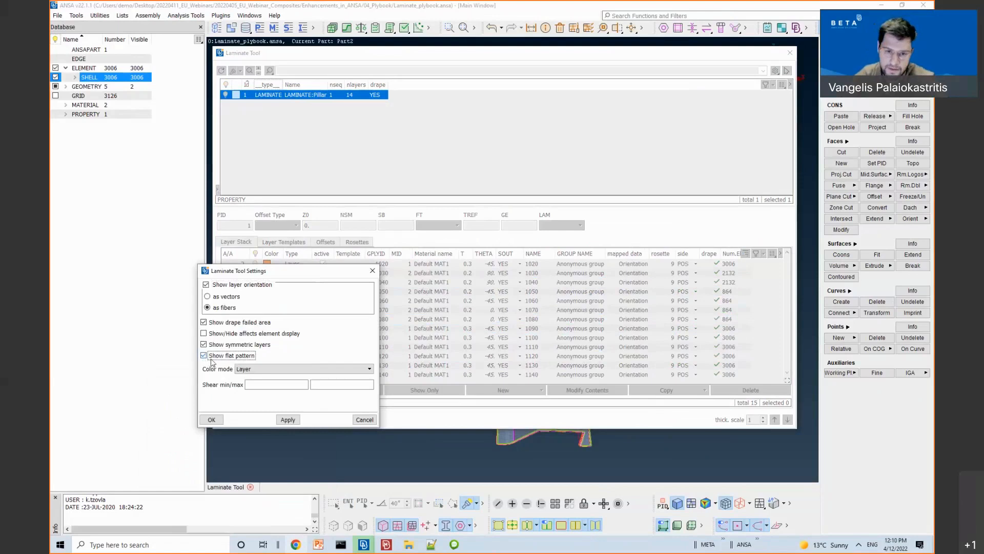
pyautogui.click(288, 419)
pyautogui.click(210, 419)
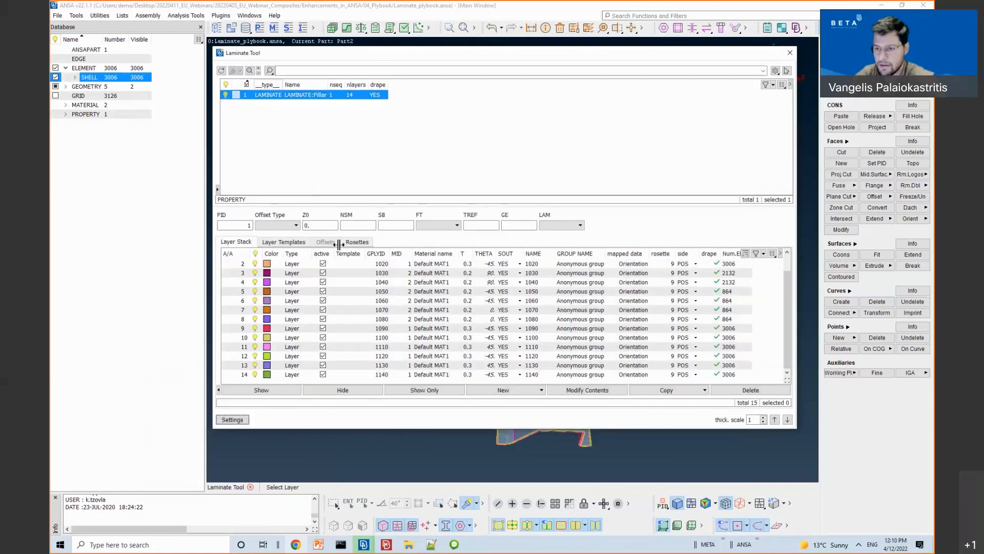
# Step: Select layer 1010, roll up the Laminate Tool and orbit the pillar to view its flat pattern
pyautogui.scroll(1, 357, 280)
pyautogui.click(284, 274)
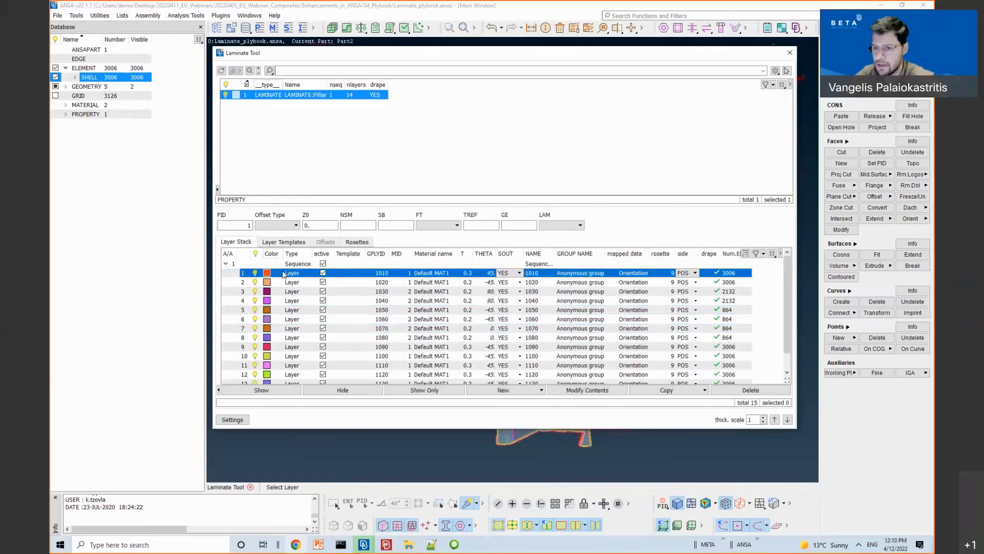
pyautogui.doubleClick(371, 57)
pyautogui.keyDown('ctrl'); pyautogui.moveTo(572, 253); pyautogui.dragTo(389, 51); pyautogui.keyUp('ctrl')
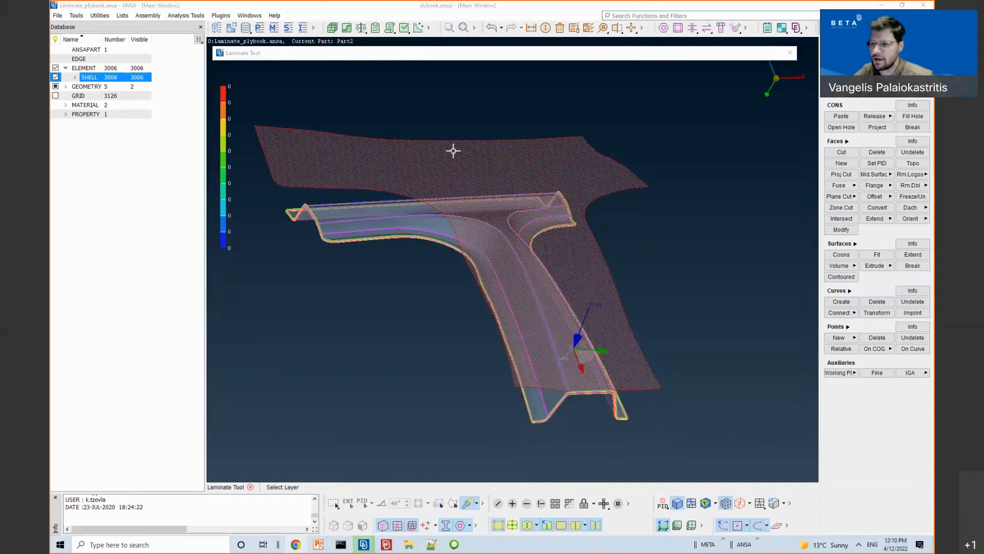
# Step: Switch the display to ply 1090 and orbit the pillar to inspect its fibre layout
pyautogui.click(686, 263)
pyautogui.keyDown('ctrl'); pyautogui.moveTo(686, 264); pyautogui.dragTo(503, 58); pyautogui.keyUp('ctrl')
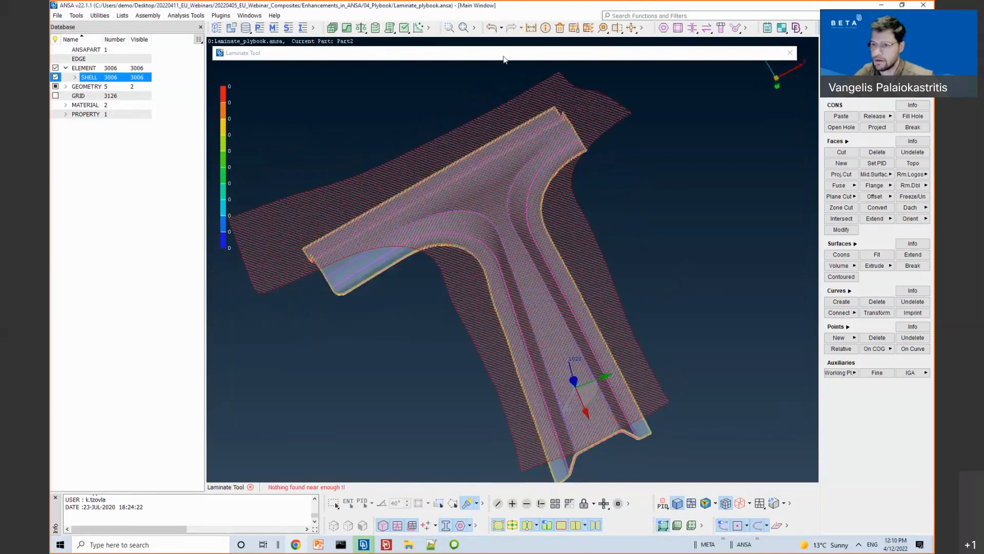
pyautogui.doubleClick(504, 57)
pyautogui.click(314, 328)
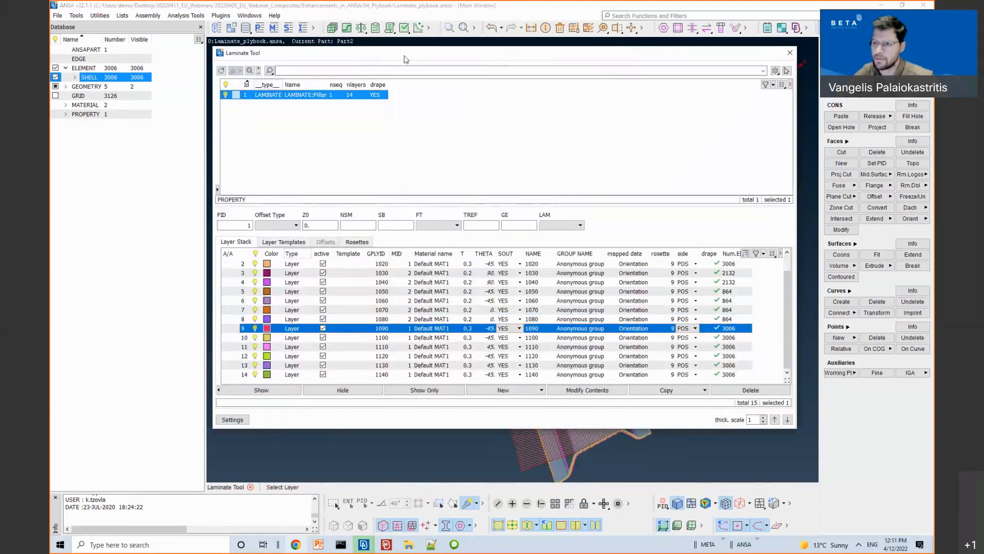
pyautogui.doubleClick(404, 57)
pyautogui.click(674, 257)
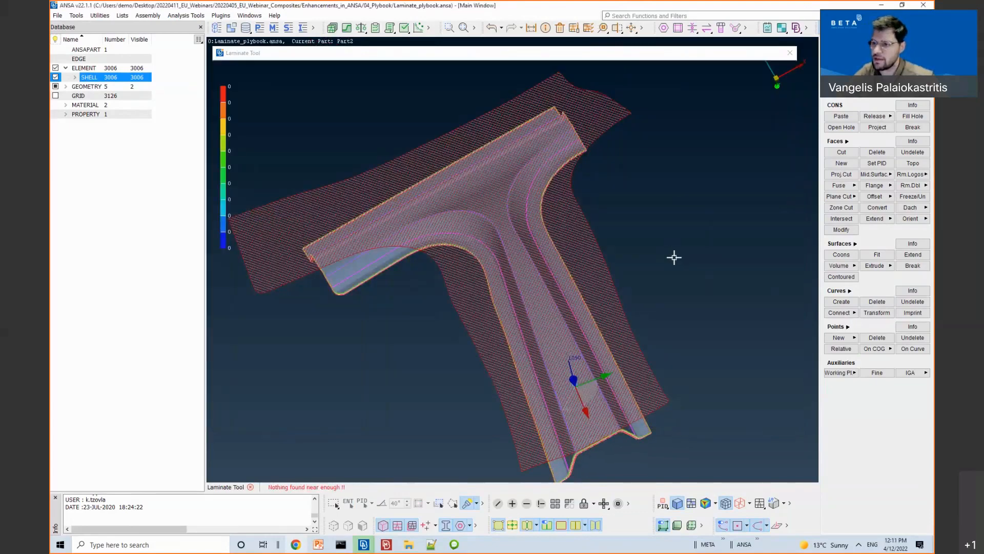
pyautogui.keyDown('ctrl'); pyautogui.moveTo(674, 257); pyautogui.dragTo(661, 195); pyautogui.keyUp('ctrl')
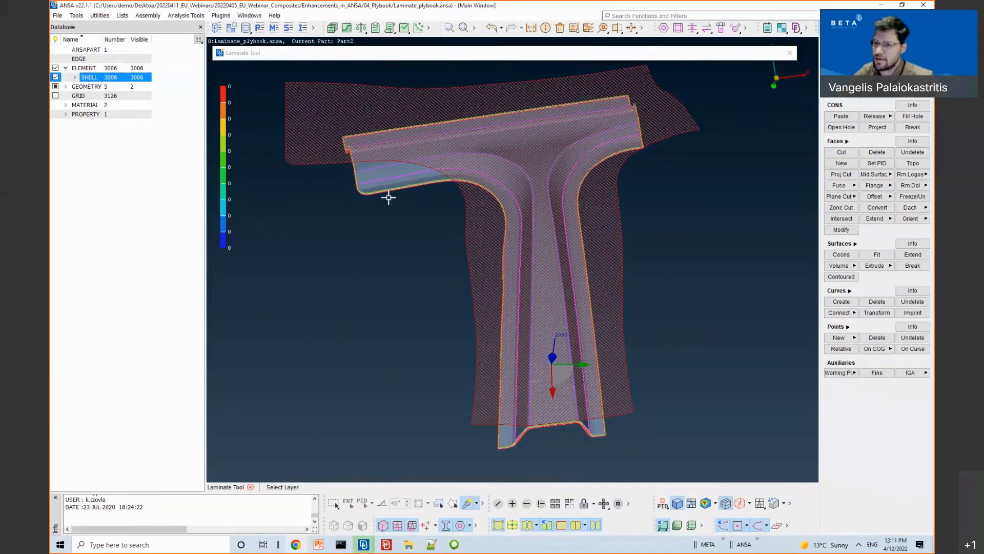
pyautogui.keyDown('ctrl'); pyautogui.moveTo(651, 166); pyautogui.dragTo(602, 347); pyautogui.keyUp('ctrl')
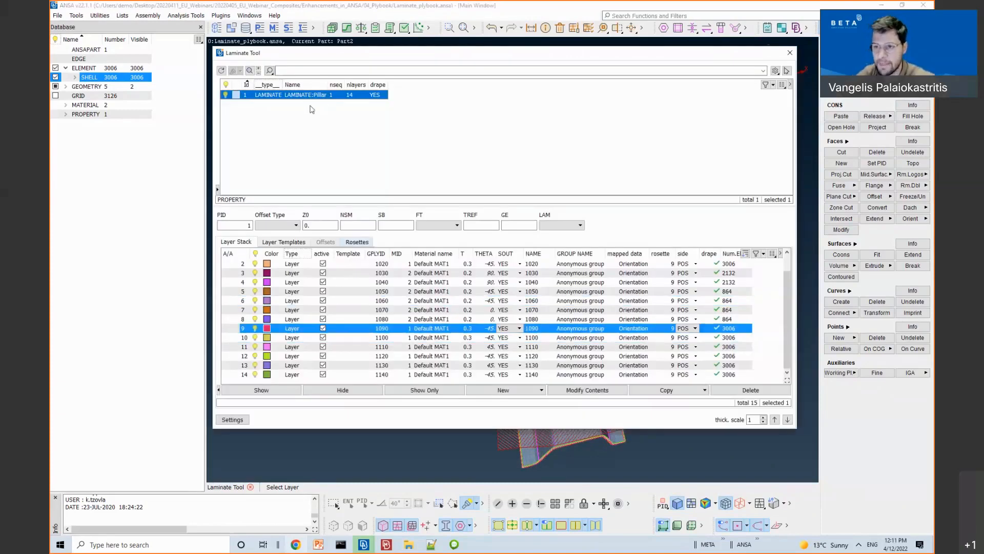
# Step: Start a plybook for LAMINATE:Pillar and set its output file to test_plybook.pptx
pyautogui.rightClick(296, 99)
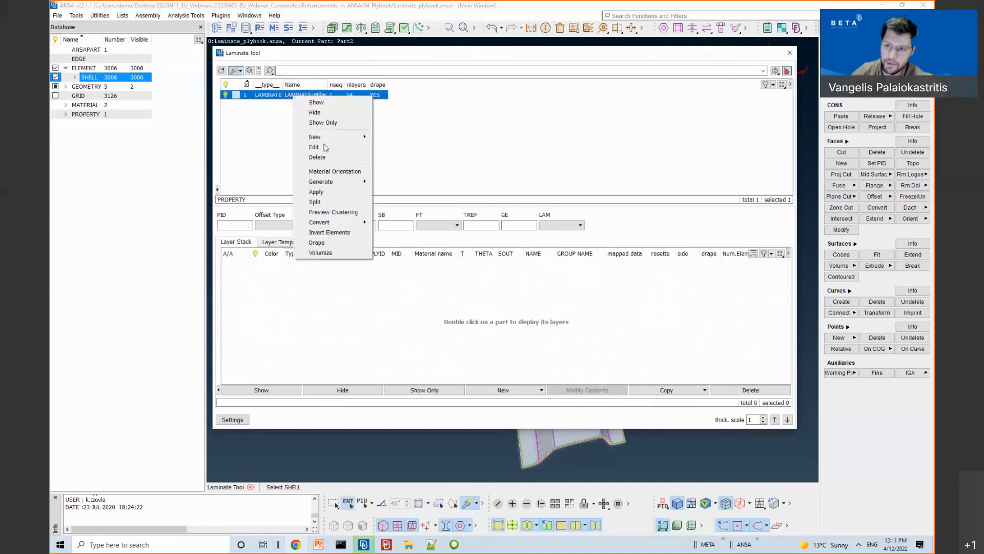
pyautogui.moveTo(333, 181)
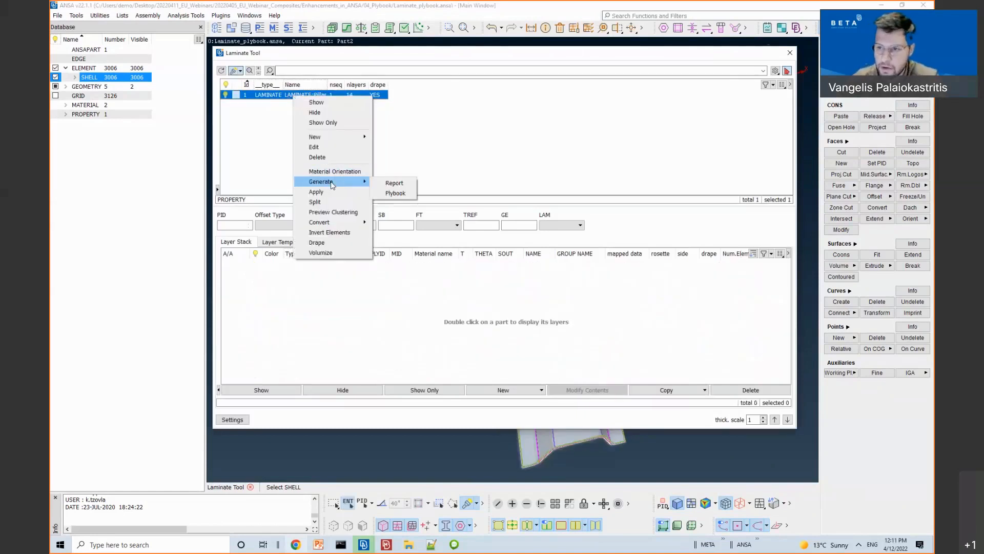
pyautogui.click(396, 193)
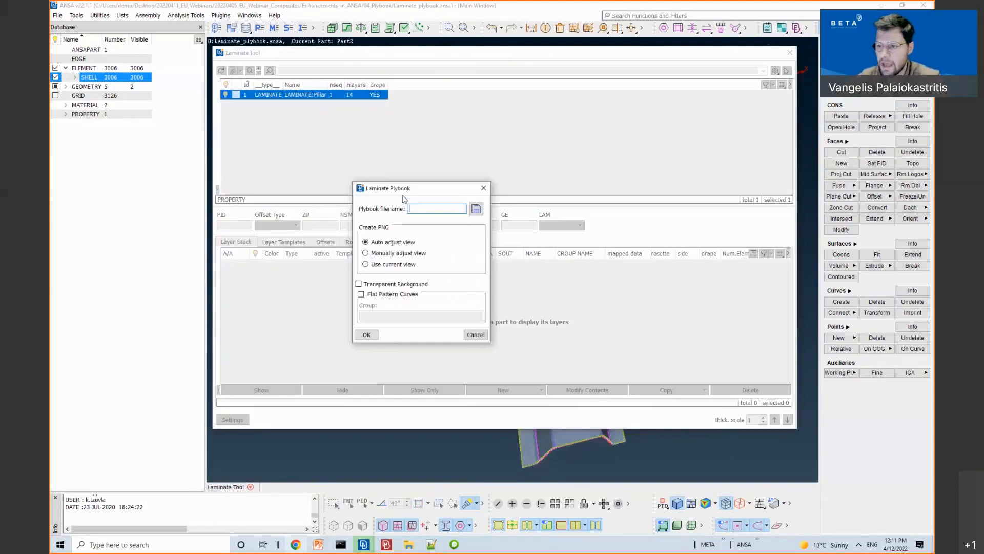
pyautogui.click(476, 209)
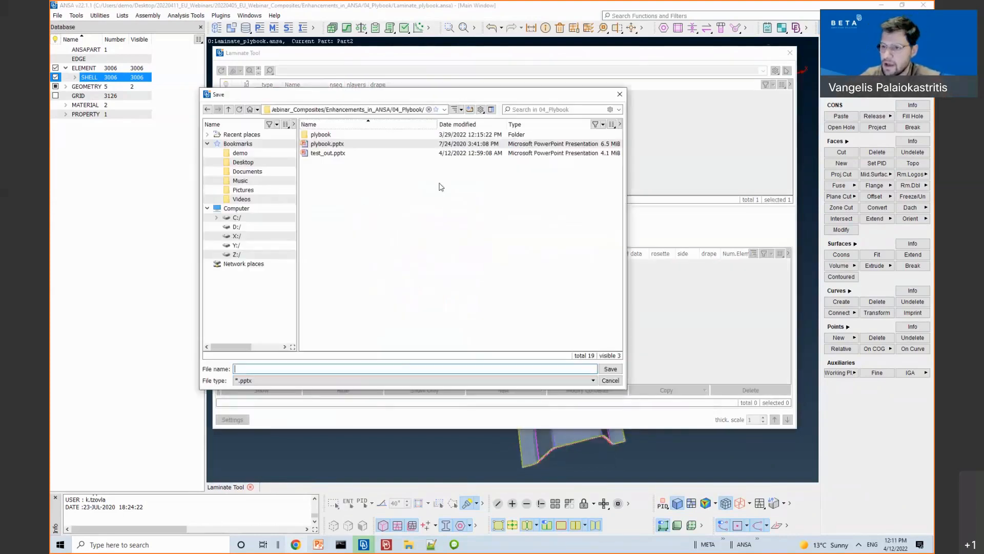
pyautogui.click(324, 154)
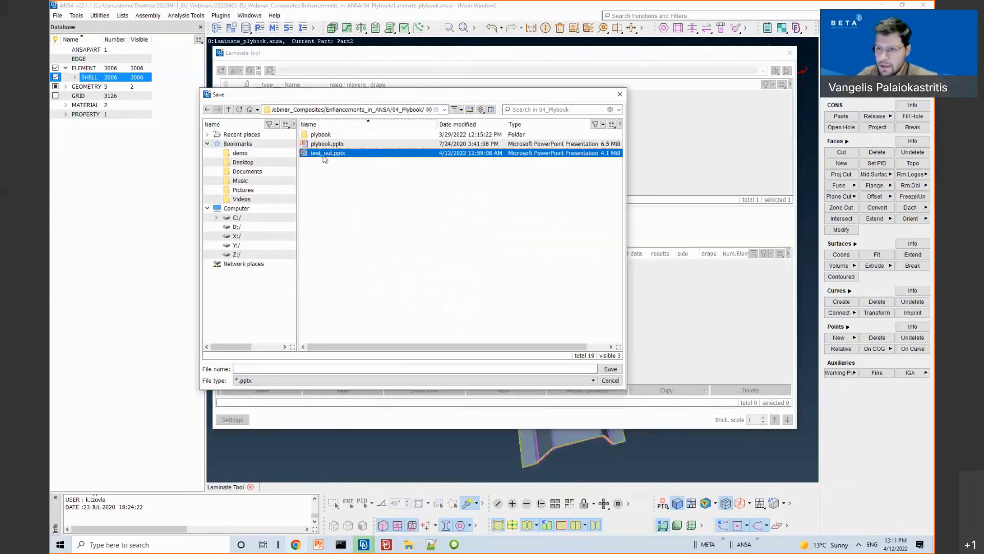
pyautogui.click(362, 171)
pyautogui.click(278, 371)
pyautogui.write('te')
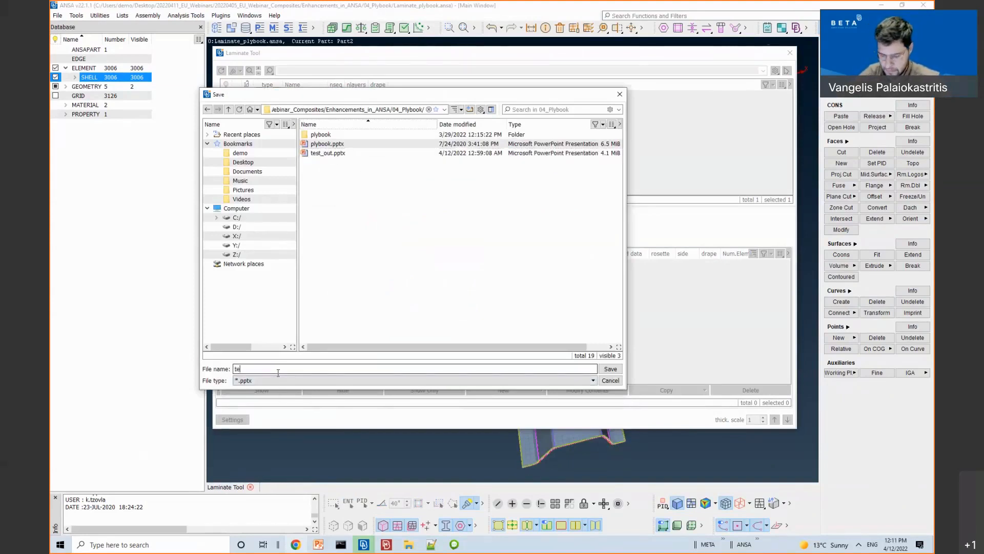
pyautogui.write('st_plybook')
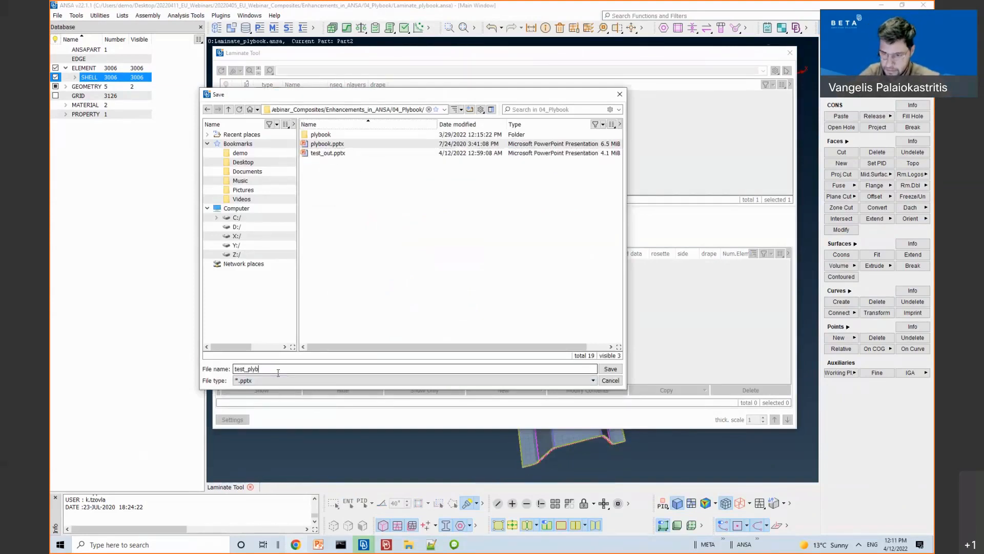
pyautogui.click(611, 369)
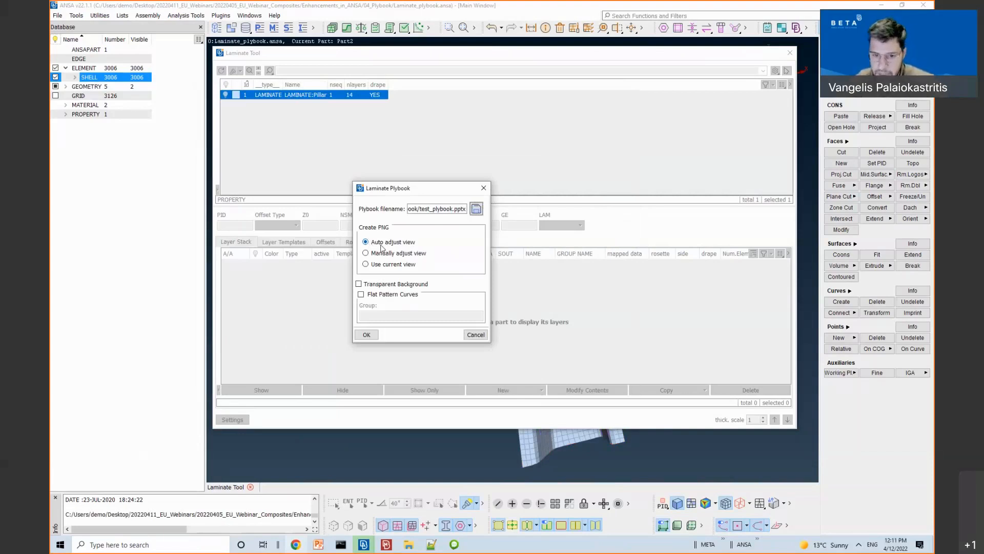
# Step: Enable Transparent Background and Flat Pattern Curves, choose Part2 as the group, and generate
pyautogui.click(359, 285)
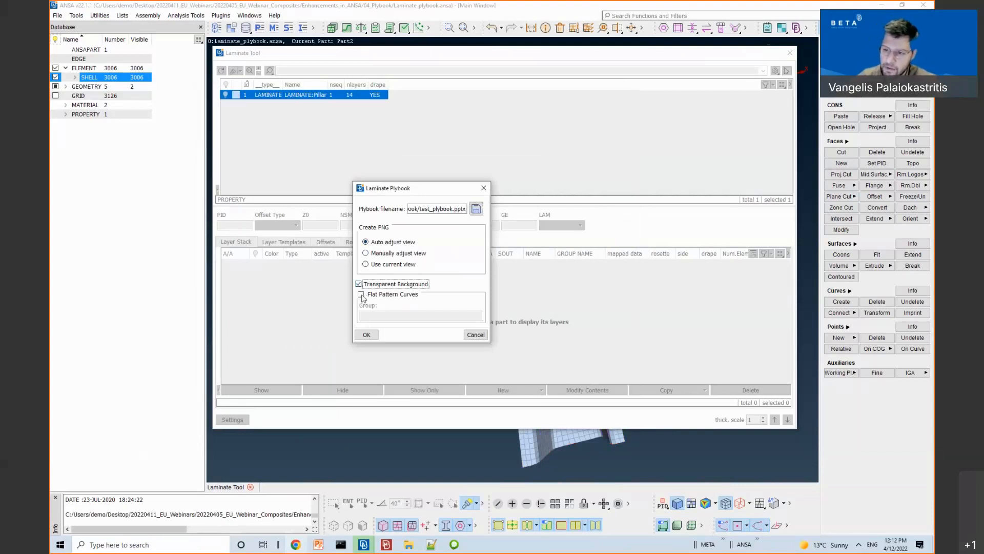
pyautogui.click(361, 295)
pyautogui.click(378, 314)
pyautogui.doubleClick(379, 315)
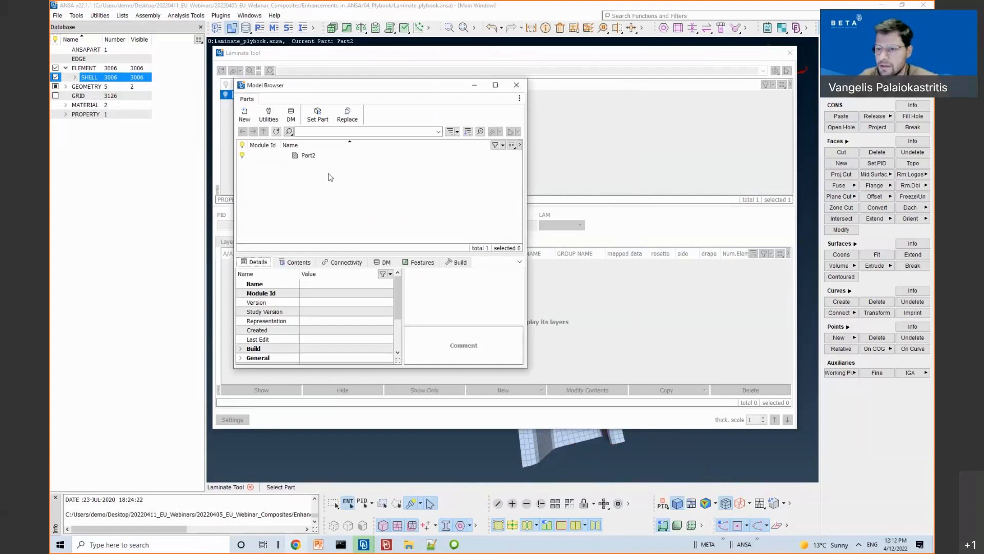
pyautogui.click(309, 156)
pyautogui.middleClick(328, 183)
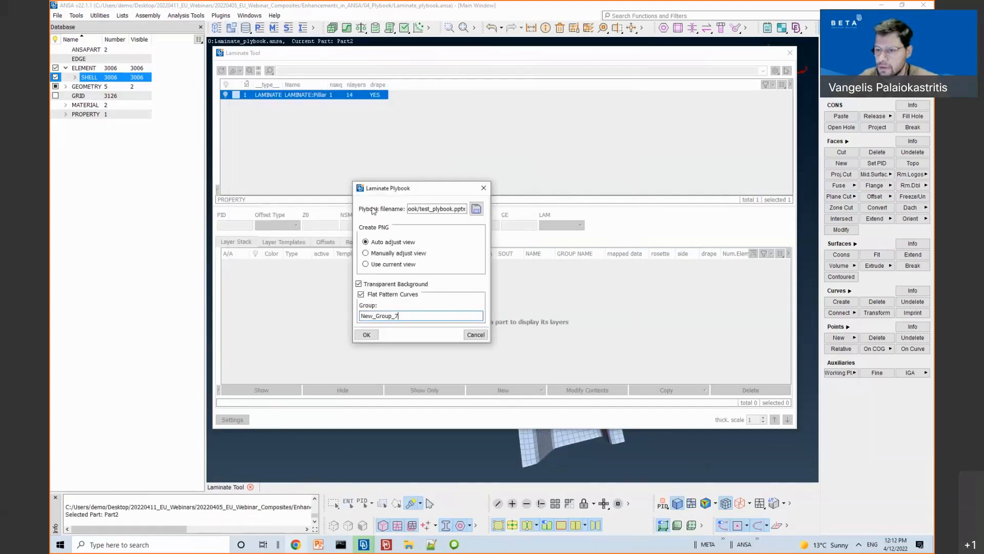
pyautogui.click(367, 334)
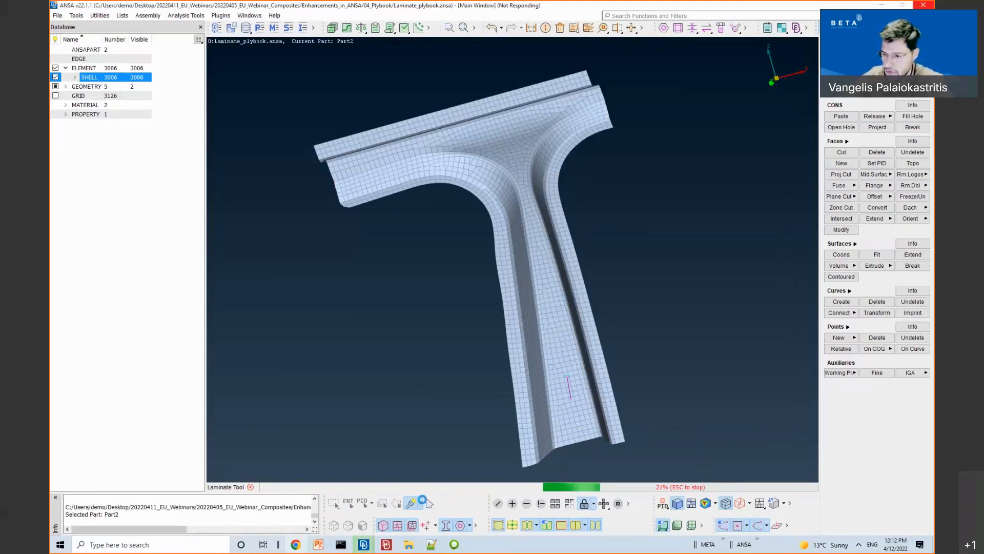
# Step: In Explorer, go up to 20220411_EU_Webinars and down through Composites and Enhancements_in_ANSA into 04_Plybook
pyautogui.click(409, 544)
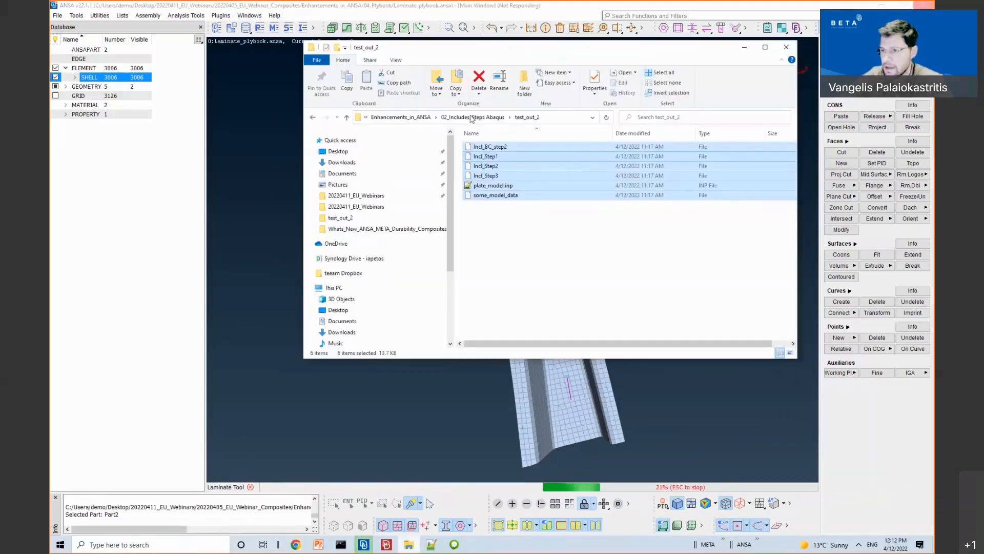
pyautogui.click(473, 117)
pyautogui.click(410, 117)
pyautogui.click(405, 118)
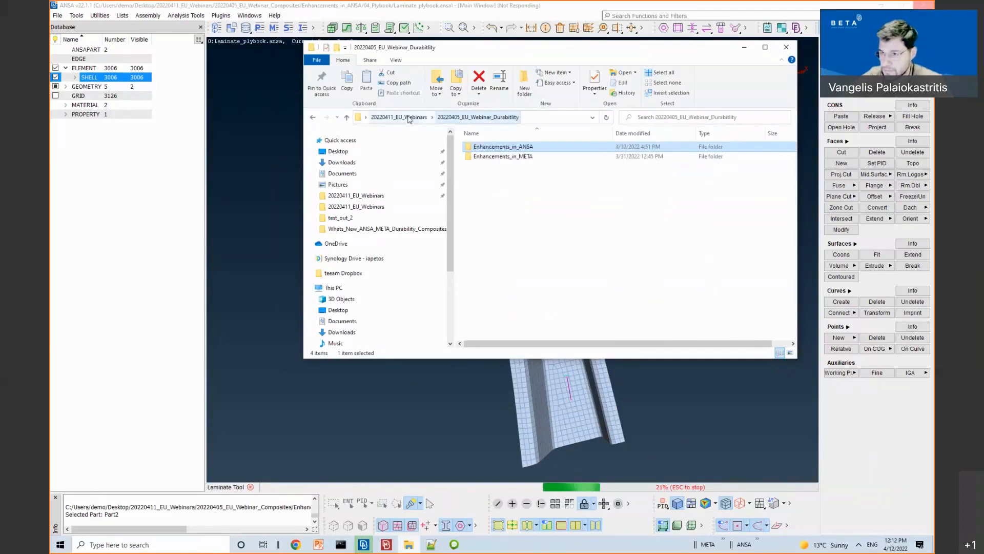
pyautogui.click(397, 117)
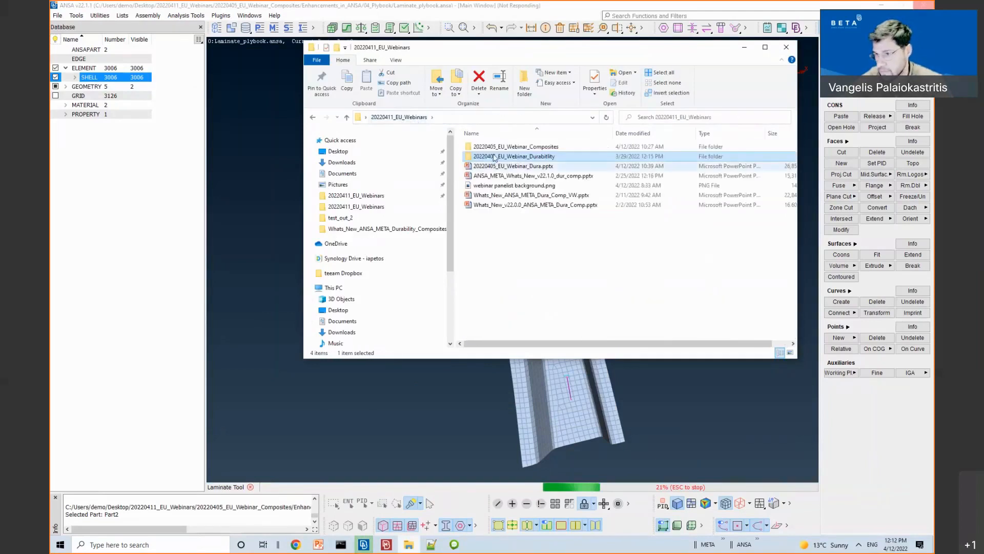
pyautogui.doubleClick(494, 147)
pyautogui.doubleClick(494, 147)
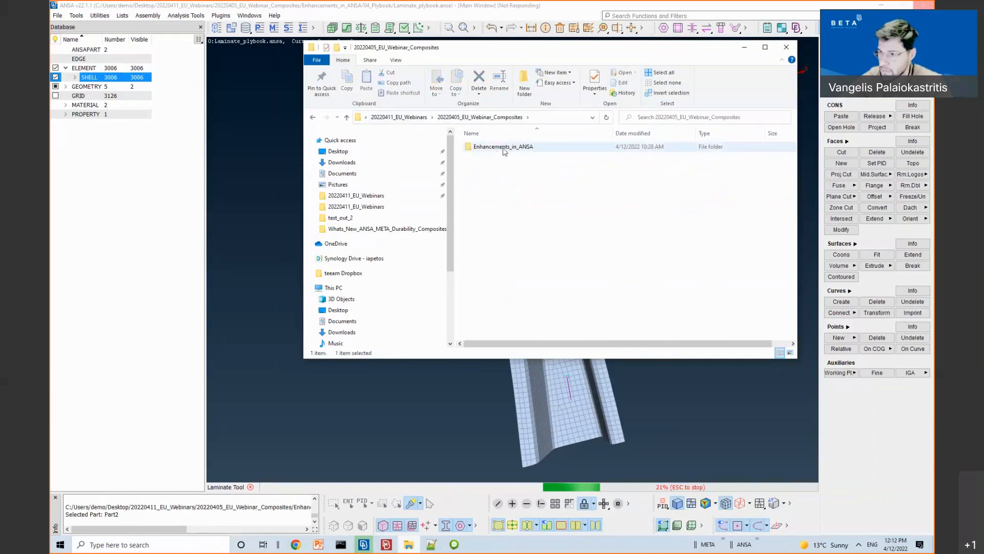
pyautogui.click(497, 169)
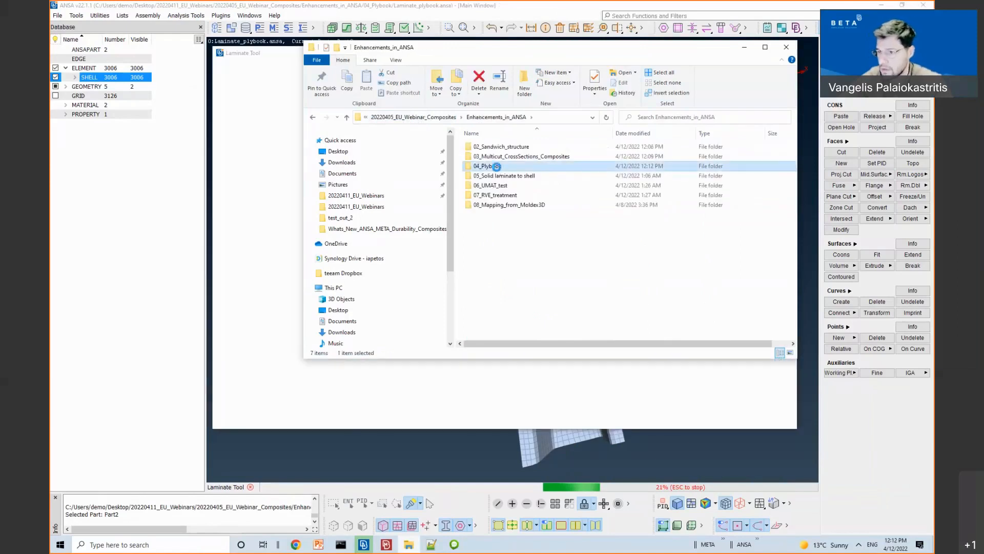
pyautogui.doubleClick(497, 168)
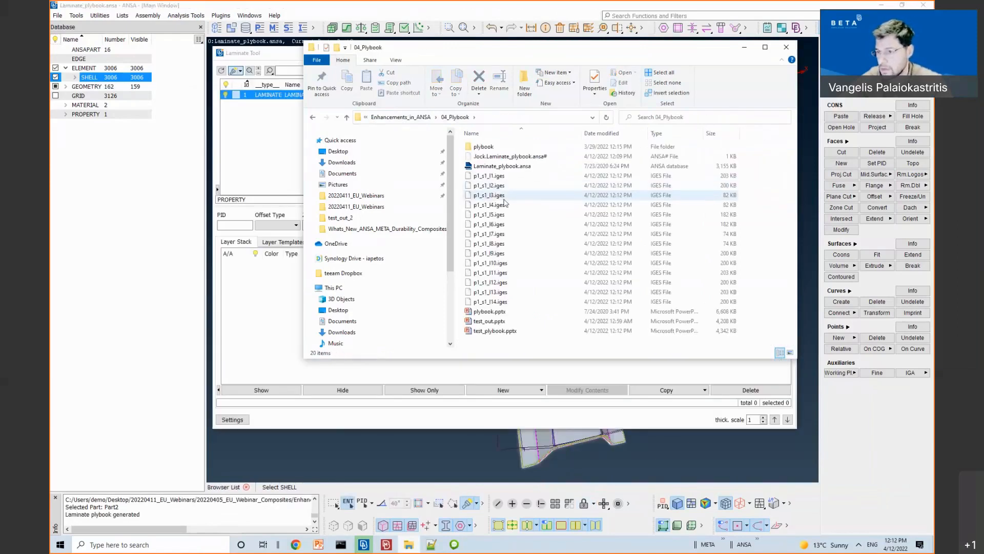
# Step: Open plybook.pptx, page through the material table and ply slides 1010 to 1050, then close it
pyautogui.doubleClick(510, 312)
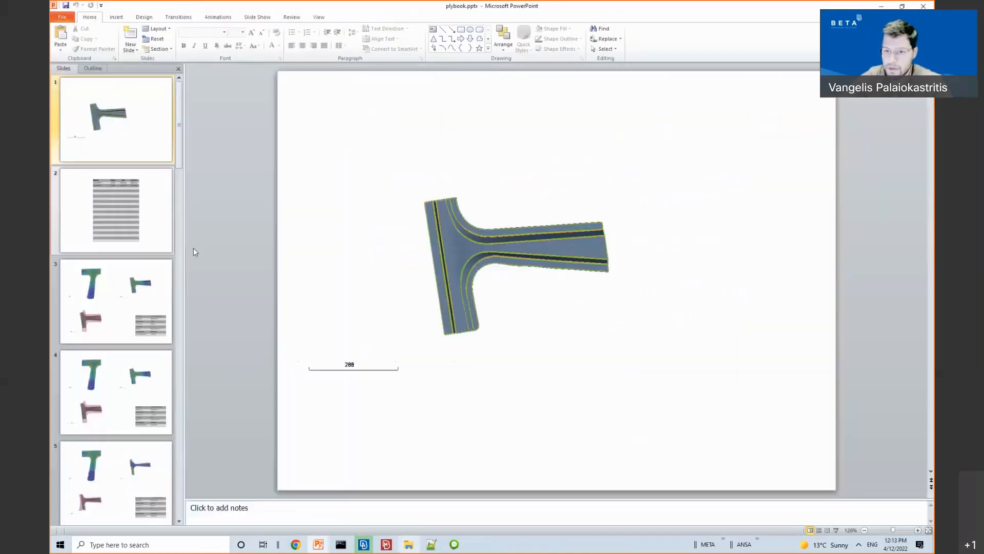
pyautogui.click(118, 228)
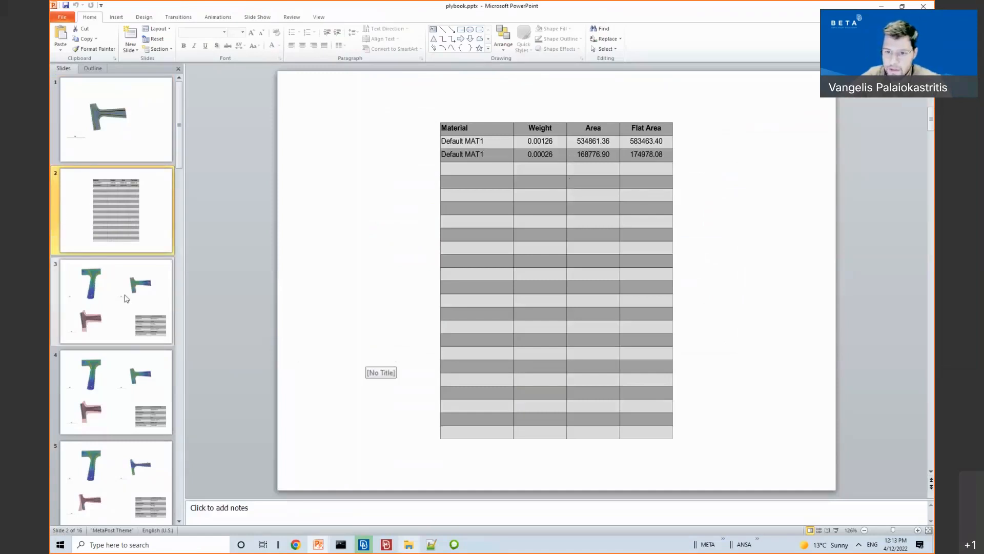
pyautogui.click(126, 297)
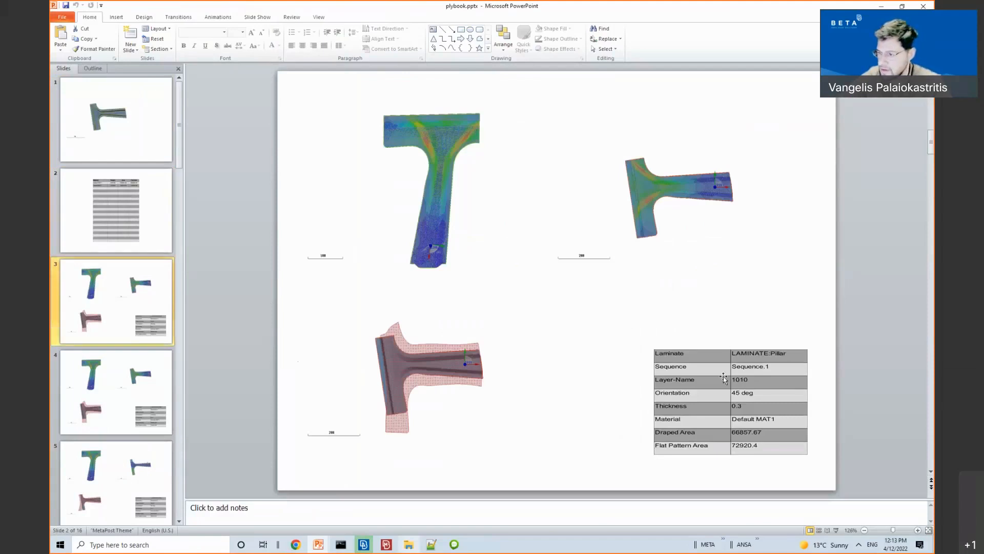
pyautogui.click(129, 383)
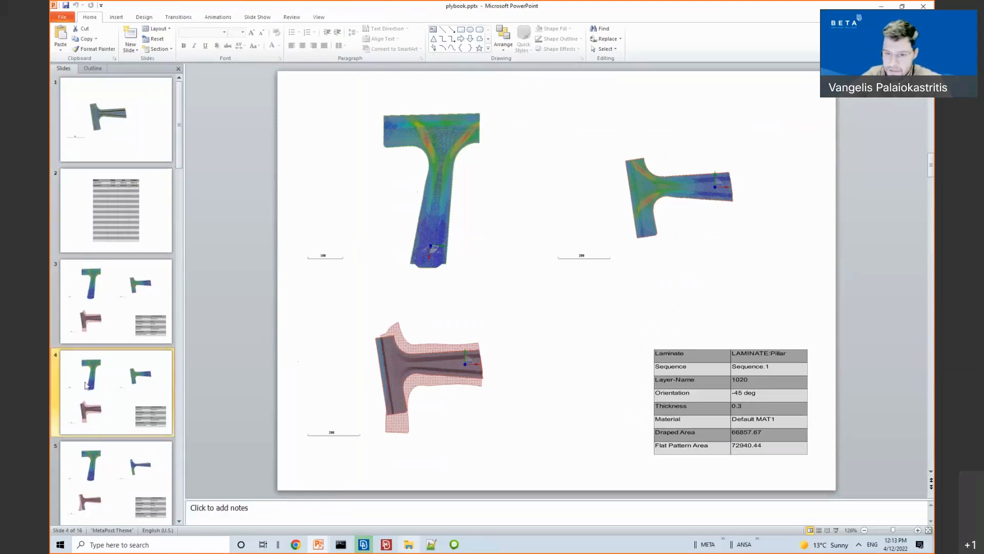
pyautogui.click(90, 461)
pyautogui.scroll(-1, 86, 462)
pyautogui.click(82, 462)
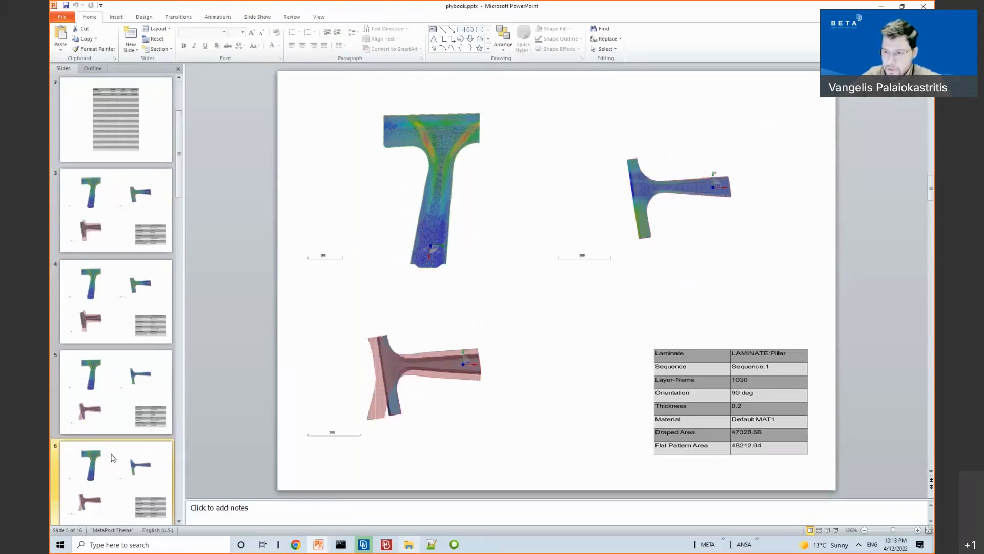
pyautogui.scroll(-2, 111, 443)
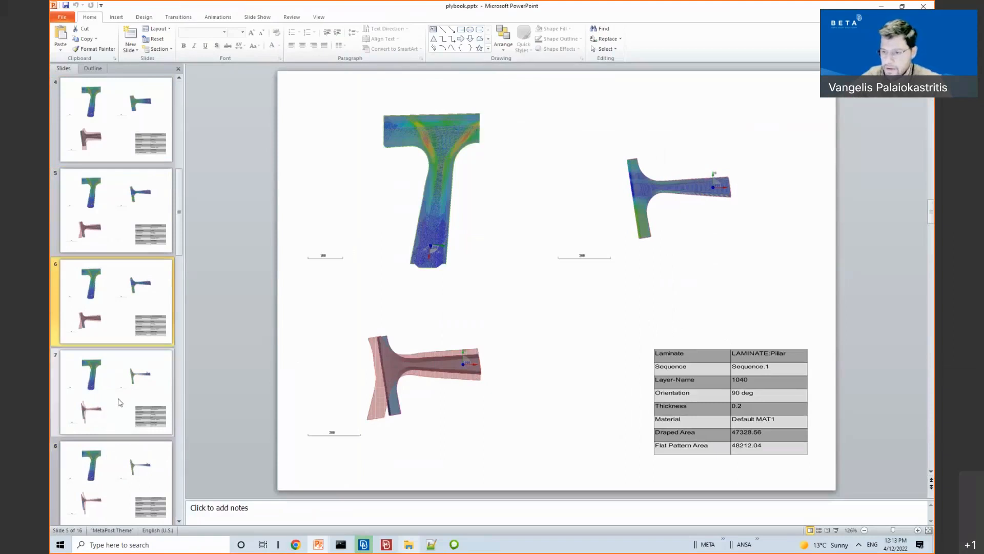
pyautogui.click(92, 394)
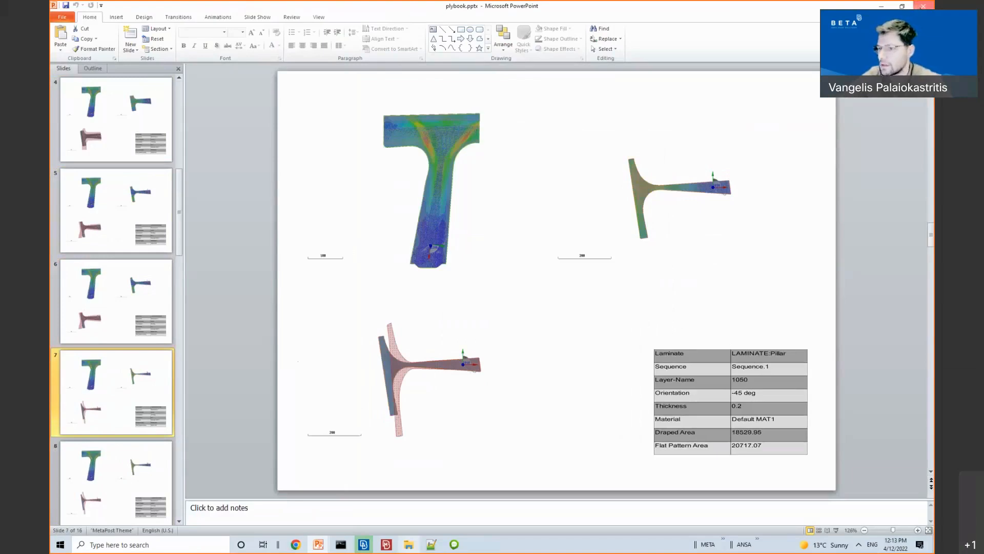
pyautogui.click(921, 7)
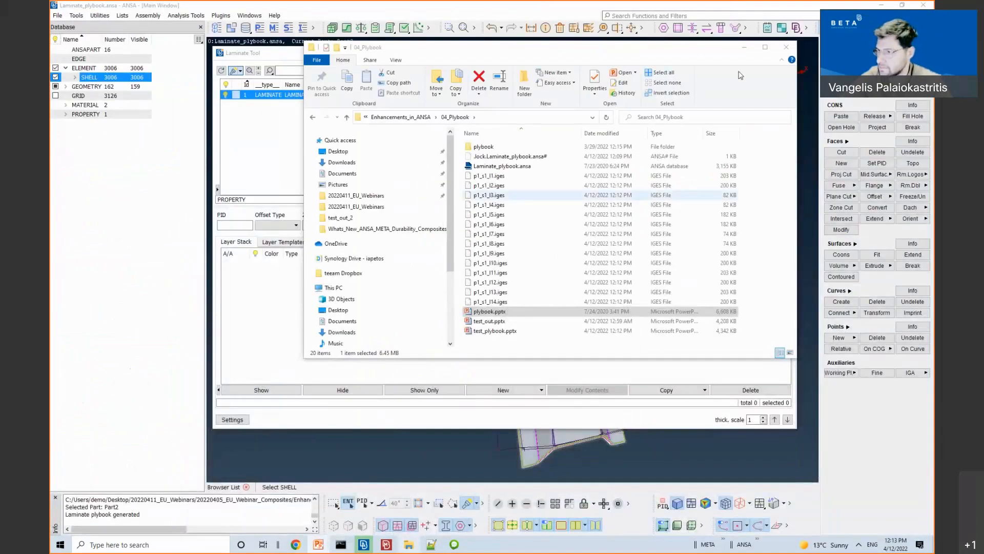
# Step: Close the file browser and the Laminate Tool, then orbit the T-pillar edge-on with its curves
pyautogui.click(787, 48)
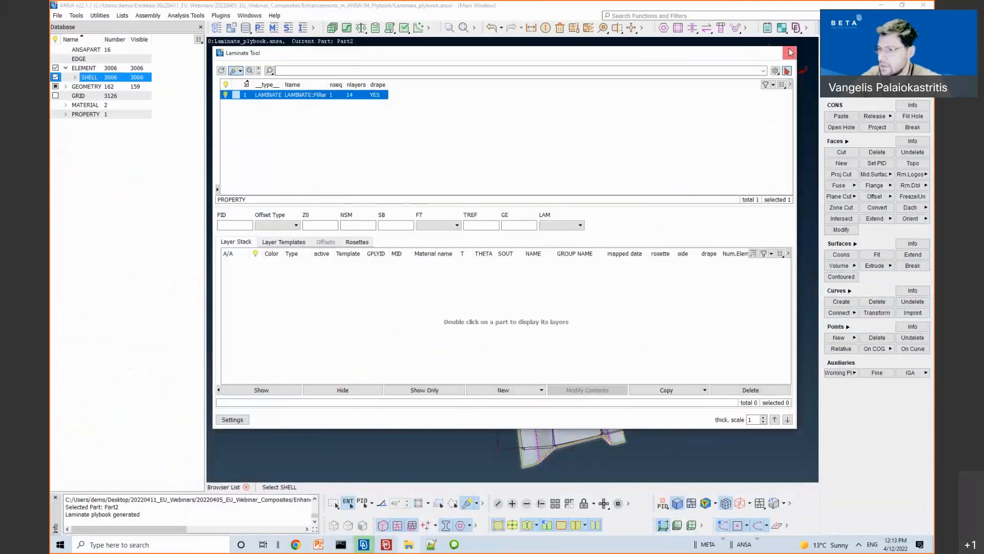
pyautogui.click(789, 52)
pyautogui.keyDown('ctrl'); pyautogui.moveTo(714, 132); pyautogui.dragTo(455, 142); pyautogui.keyUp('ctrl')
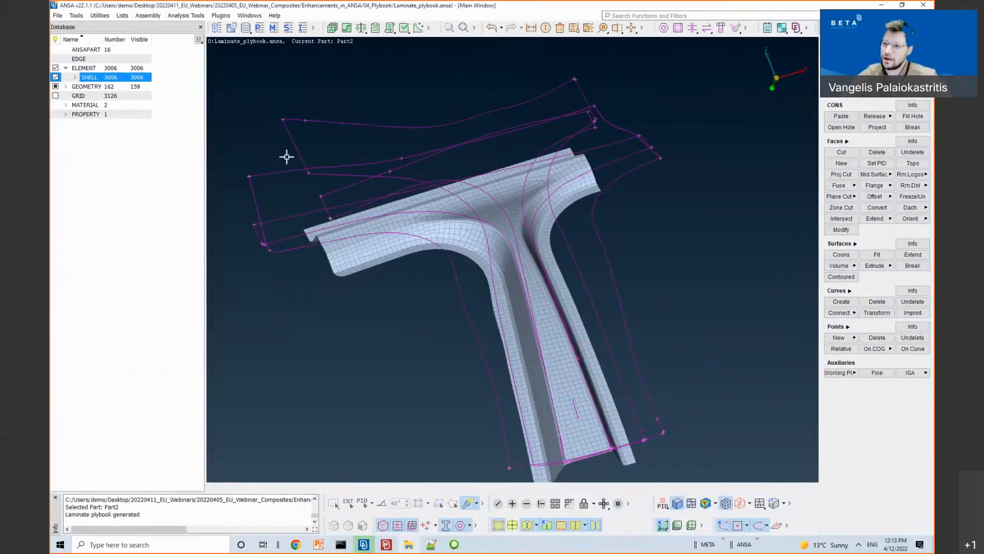
pyautogui.keyDown('ctrl'); pyautogui.moveTo(365, 116); pyautogui.dragTo(527, 143); pyautogui.keyUp('ctrl')
# Step: Rotate the pillar to compare its flat-pattern curves with its profile, then start the PowerPoint slideshow
pyautogui.keyDown('ctrl'); pyautogui.moveTo(574, 200); pyautogui.dragTo(627, 204, button='middle'); pyautogui.keyUp('ctrl')
pyautogui.keyDown('ctrl'); pyautogui.moveTo(626, 203); pyautogui.dragTo(589, 200); pyautogui.keyUp('ctrl')
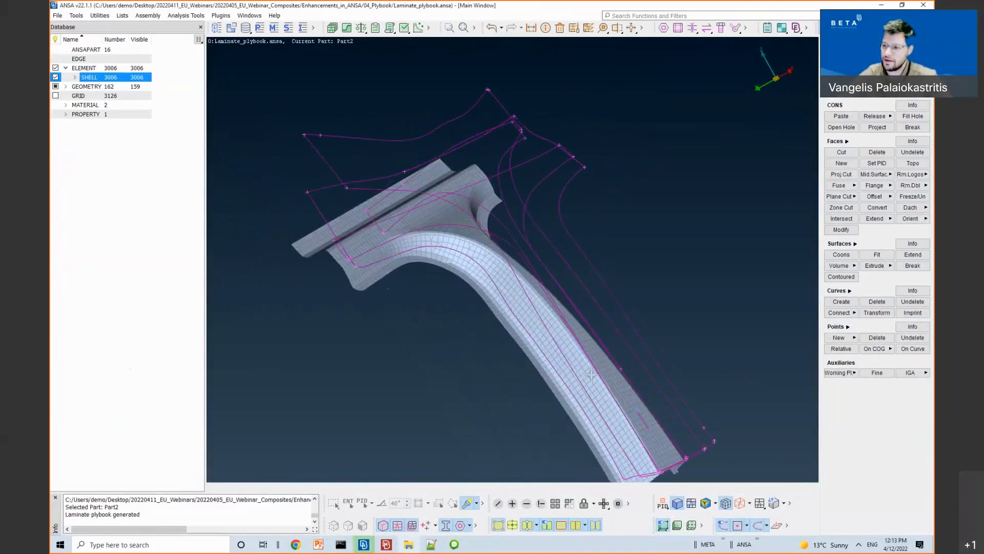
pyautogui.keyDown('ctrl'); pyautogui.moveTo(702, 325); pyautogui.dragTo(656, 287); pyautogui.keyUp('ctrl')
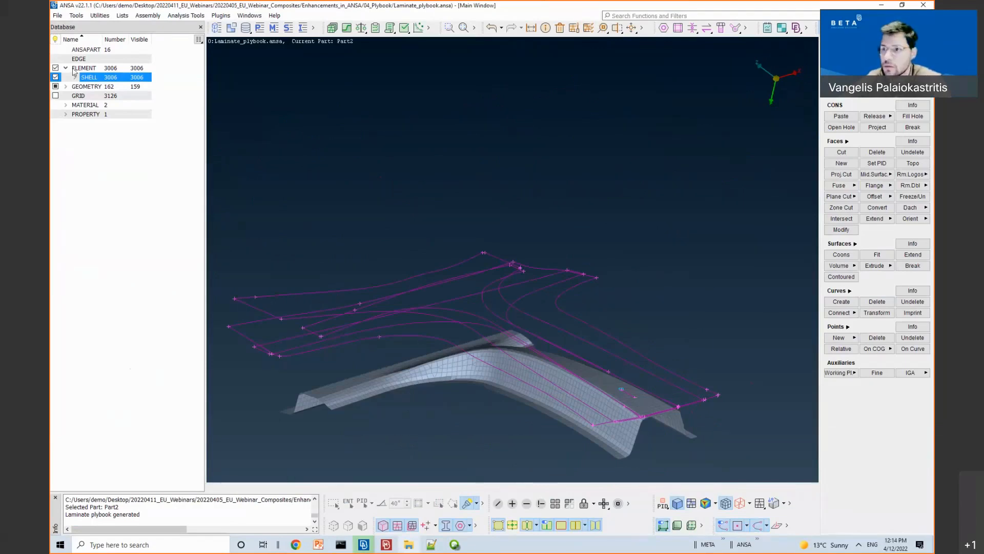
pyautogui.hotkey('alt', 'Tab')
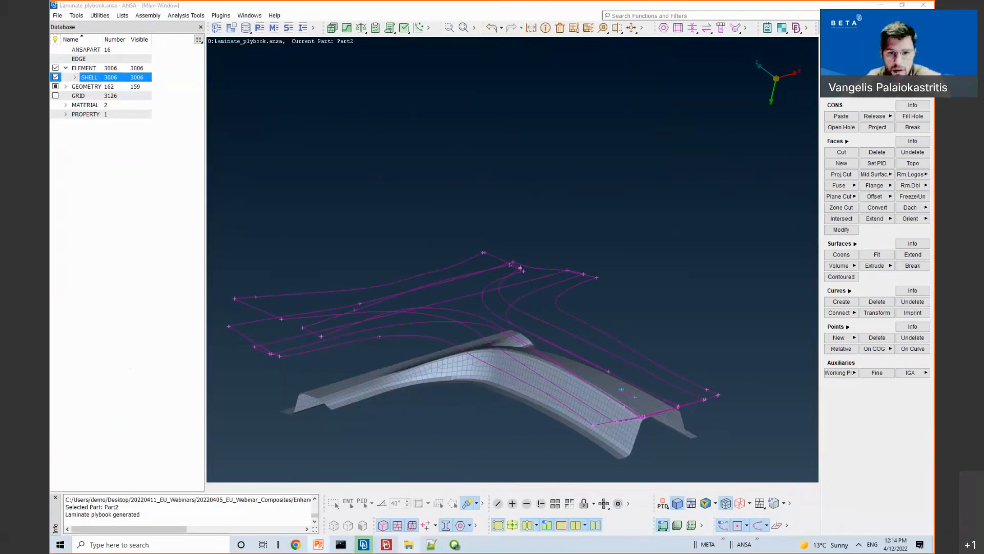
pyautogui.hotkey('shift', 'F5')
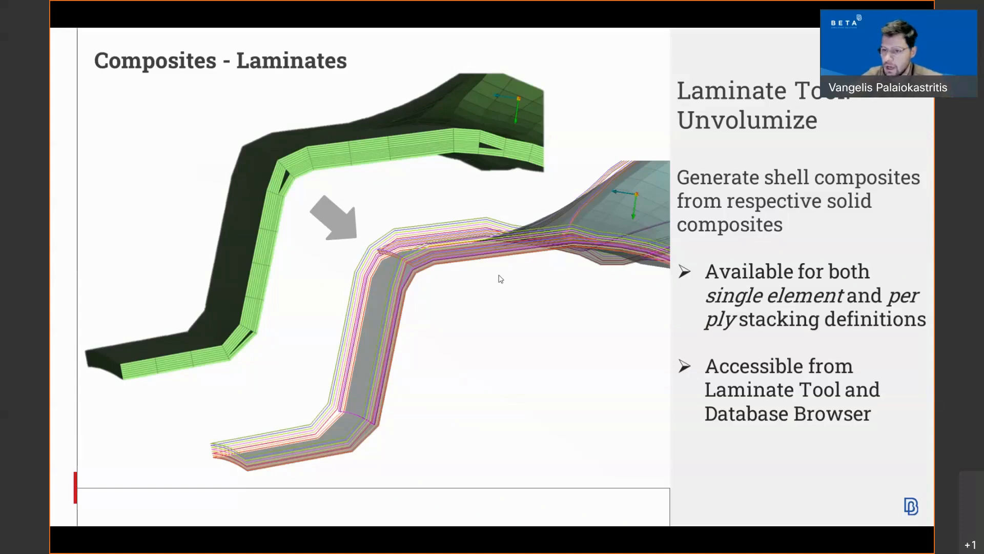
# Step: Leave the Unvolumize slide and return to the T-pillar model in ANSA
pyautogui.hotkey('alt', 'Tab')
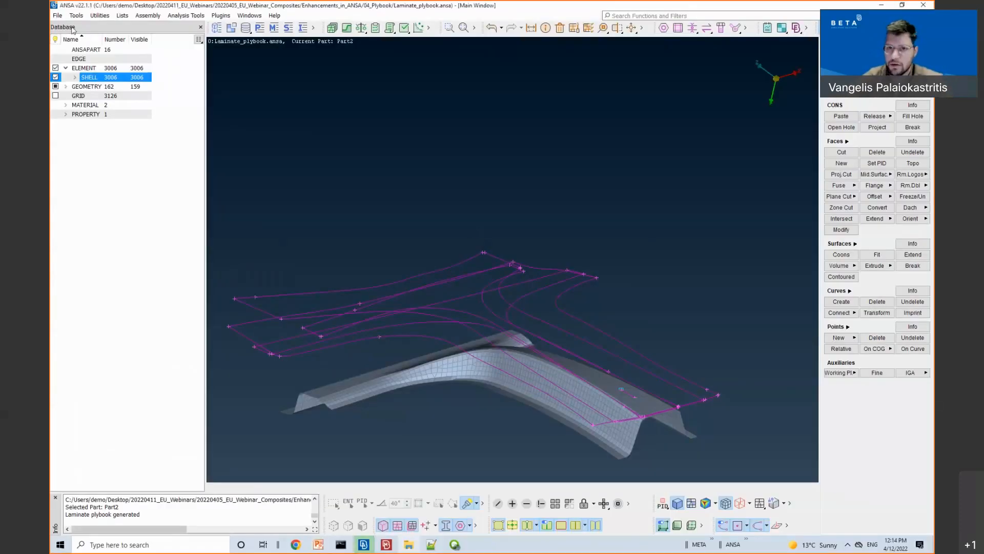
# Step: Discard current changes, open 05_Solid laminate to shell/generic_pillar_unvolumize.ansa, and orbit the two solid pillars
pyautogui.click(57, 16)
pyautogui.moveTo(92, 55)
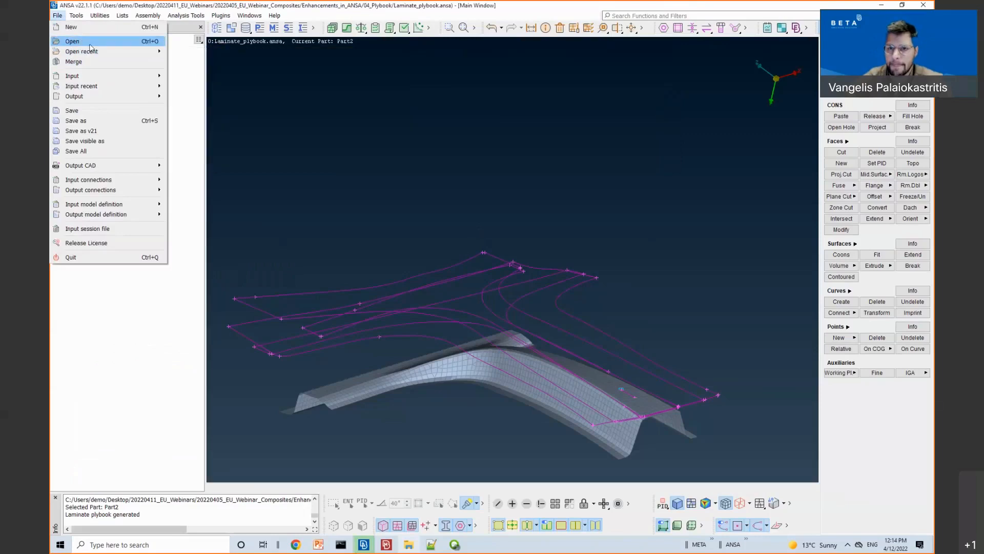
pyautogui.click(73, 41)
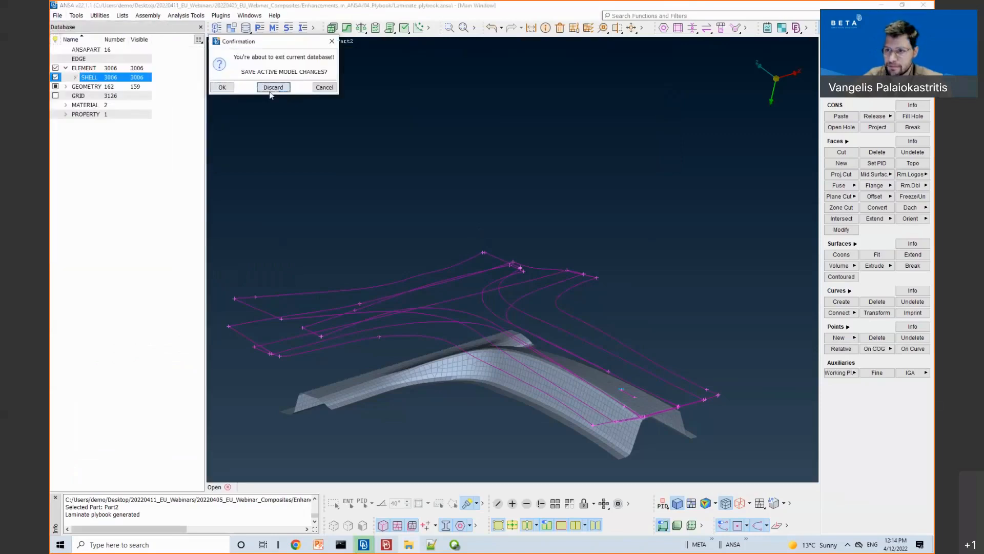
pyautogui.click(274, 87)
pyautogui.click(228, 109)
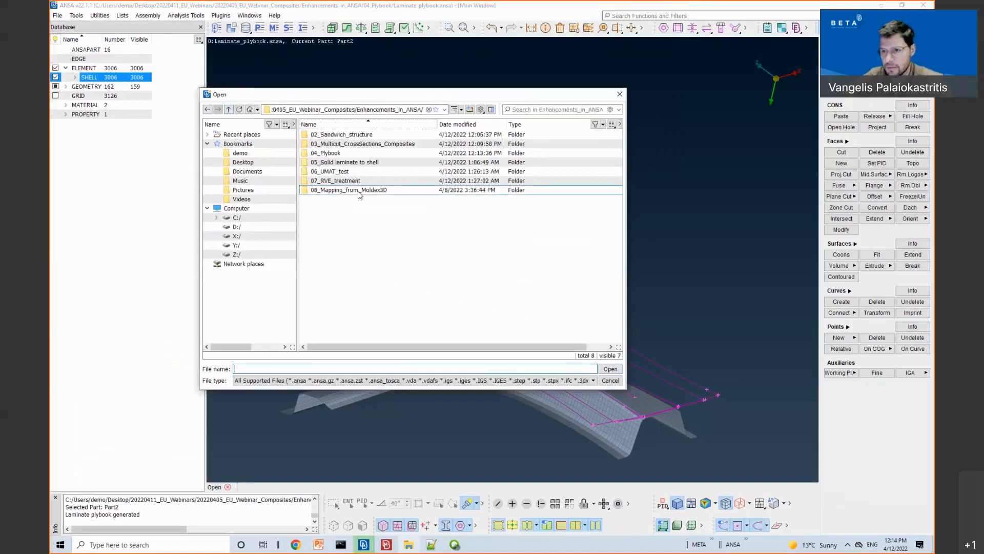
pyautogui.click(351, 163)
pyautogui.doubleClick(352, 163)
pyautogui.click(339, 135)
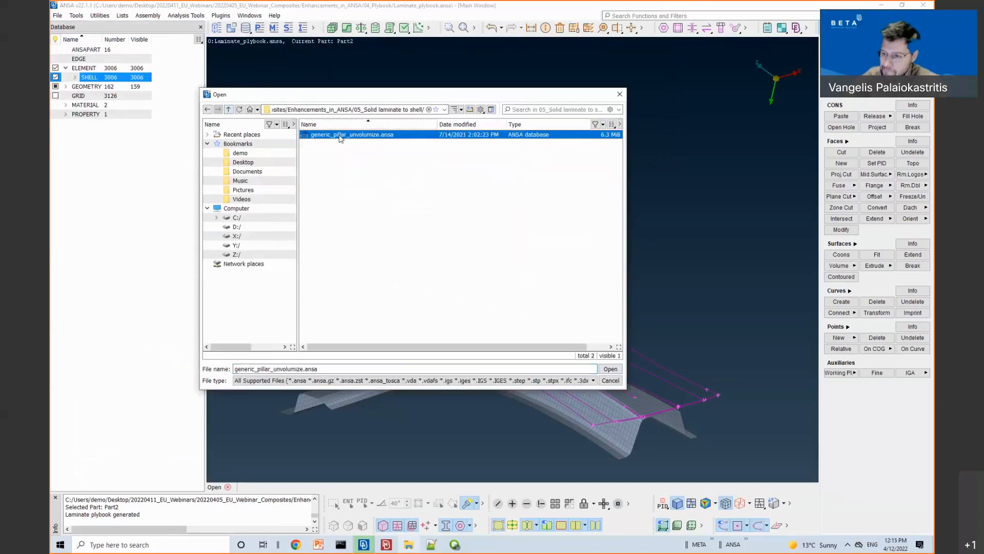
pyautogui.doubleClick(339, 135)
pyautogui.keyDown('ctrl'); pyautogui.moveTo(624, 314); pyautogui.dragTo(482, 306); pyautogui.keyUp('ctrl')
# Step: Zoom in and out on the solid pillar's flange corners to inspect its through-thickness layers
pyautogui.scroll(6, 445, 293)
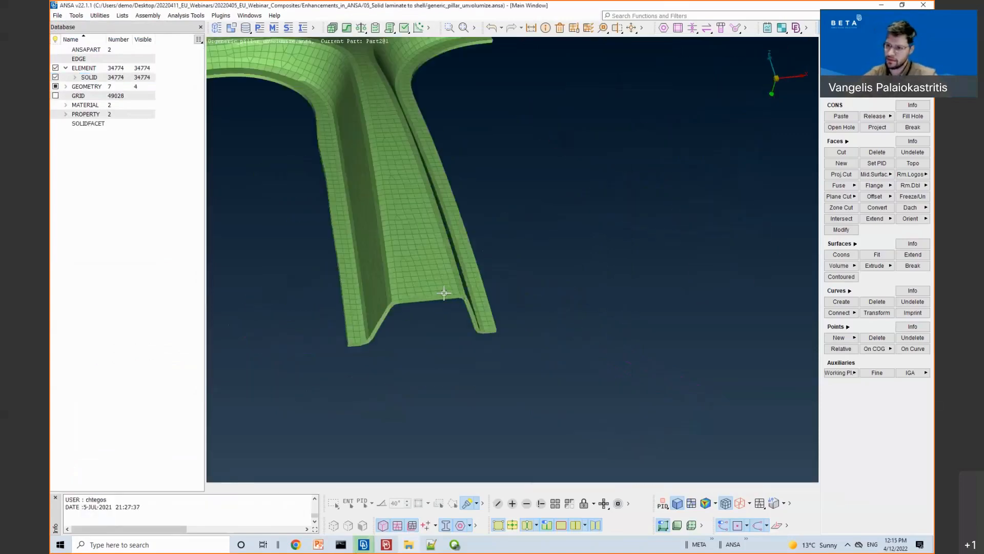
pyautogui.scroll(5, 532, 290)
pyautogui.scroll(-5, 532, 291)
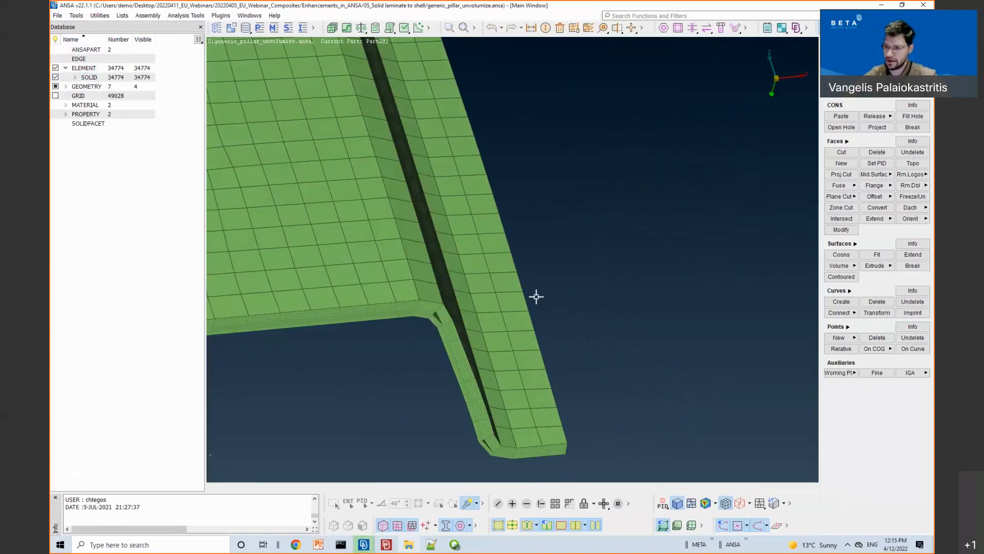
pyautogui.scroll(3, 719, 268)
pyautogui.scroll(-4, 718, 267)
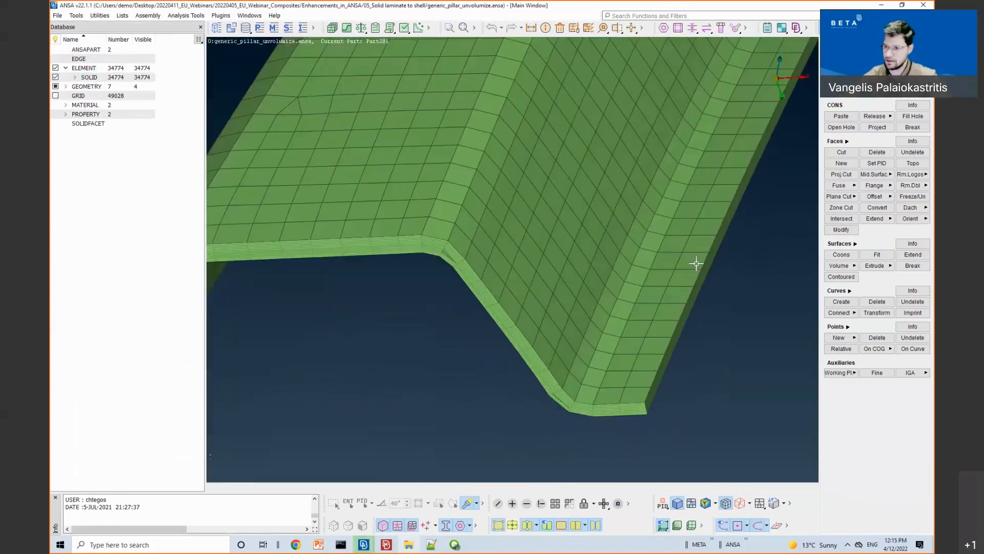
pyautogui.scroll(4, 587, 259)
pyautogui.scroll(4, 590, 257)
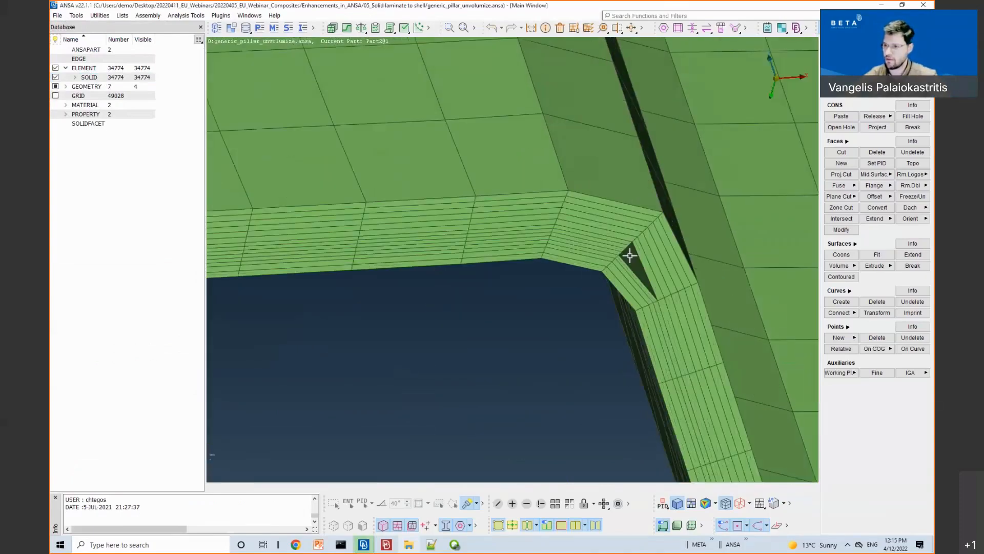
pyautogui.scroll(-4, 618, 282)
pyautogui.scroll(1, 605, 241)
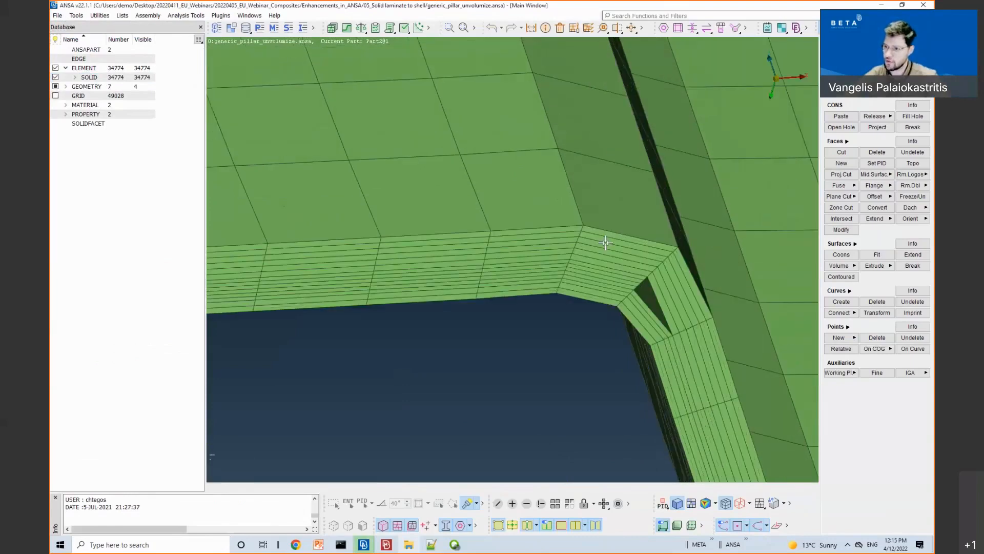
pyautogui.scroll(-3, 618, 275)
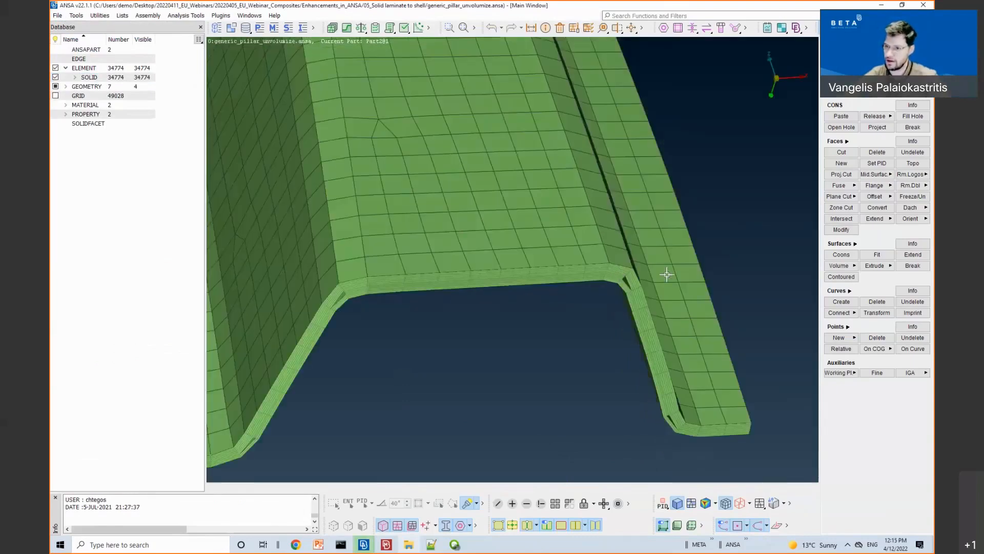
# Step: Bring the yellow pillar section into view and rotate its flange, then open the Analysis Tools menu
pyautogui.keyDown('ctrl'); pyautogui.moveTo(684, 276); pyautogui.dragTo(554, 272, button='middle'); pyautogui.keyUp('ctrl')
pyautogui.scroll(-4, 553, 272)
pyautogui.keyDown('ctrl'); pyautogui.moveTo(716, 288); pyautogui.dragTo(360, 313, button='middle'); pyautogui.keyUp('ctrl')
pyautogui.scroll(8, 687, 272)
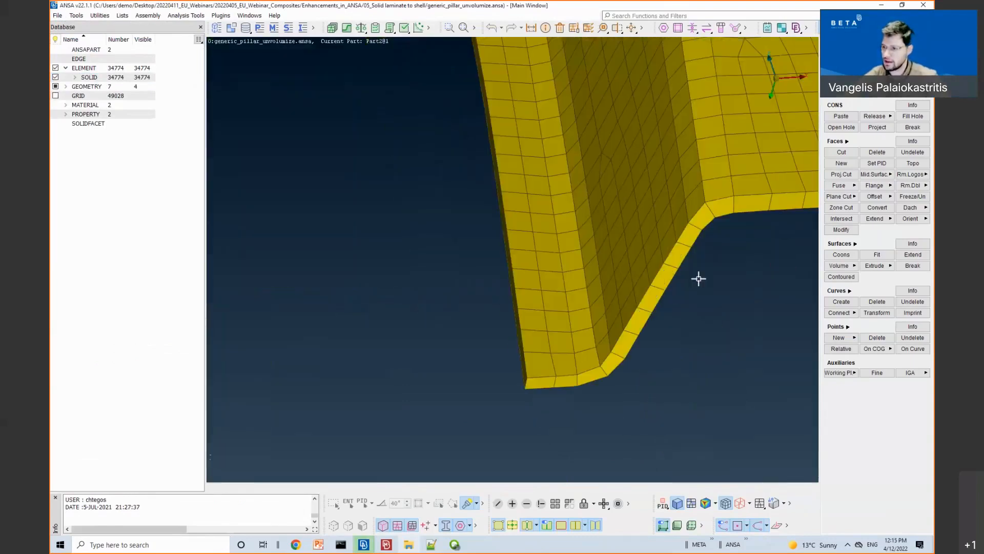
pyautogui.keyDown('ctrl'); pyautogui.moveTo(657, 249); pyautogui.dragTo(681, 271); pyautogui.keyUp('ctrl')
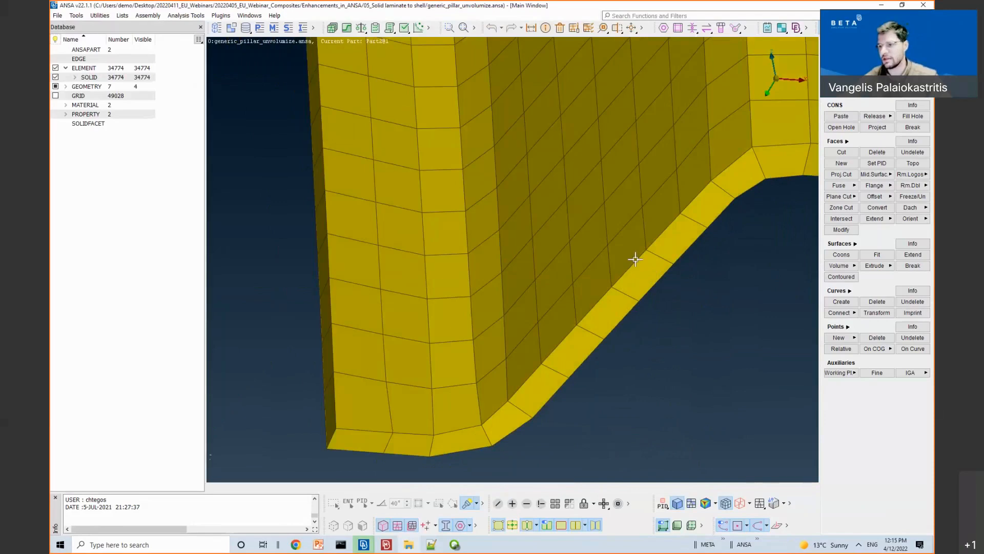
pyautogui.scroll(-2, 641, 277)
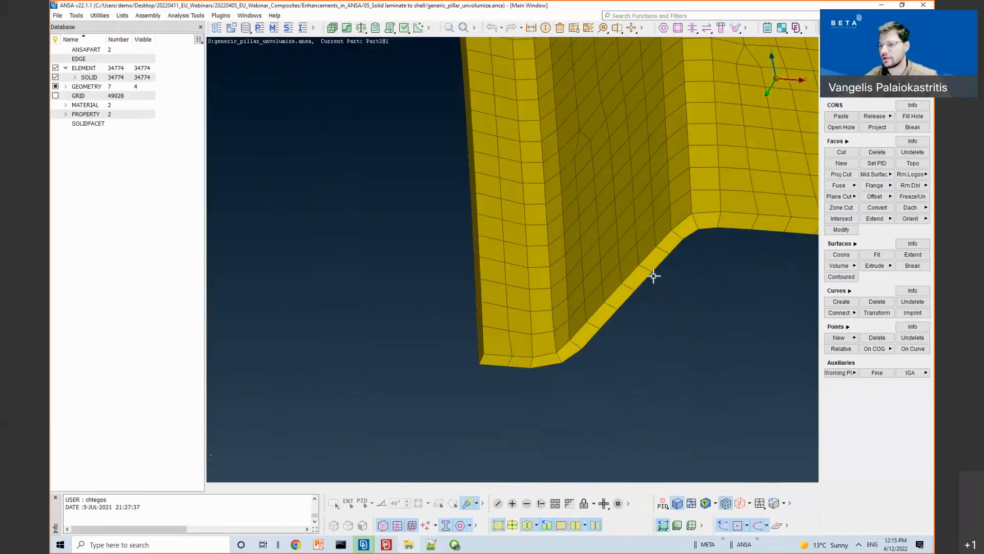
pyautogui.click(186, 15)
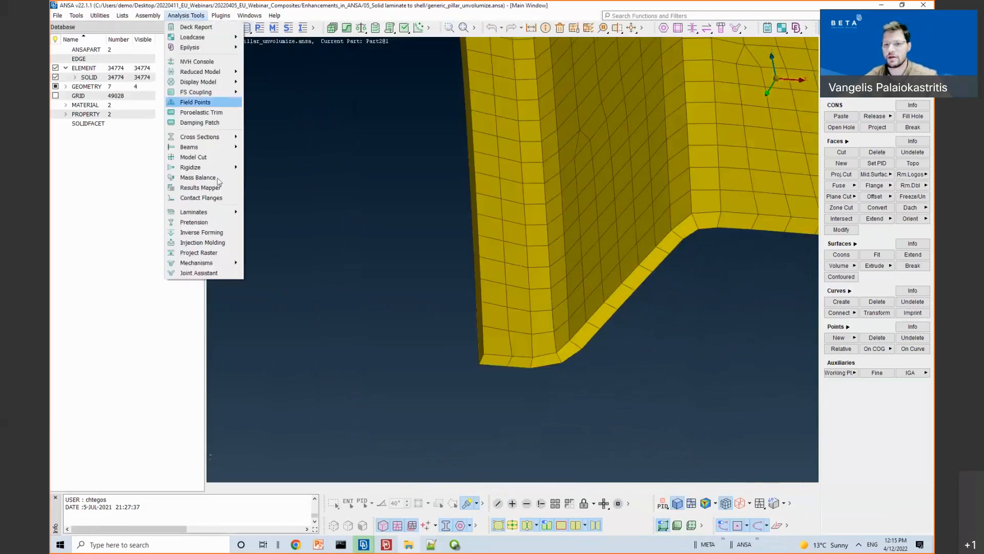
# Step: Open the Laminate Tool from Analysis Tools > Laminates and move its window aside
pyautogui.moveTo(215, 214)
pyautogui.click(277, 212)
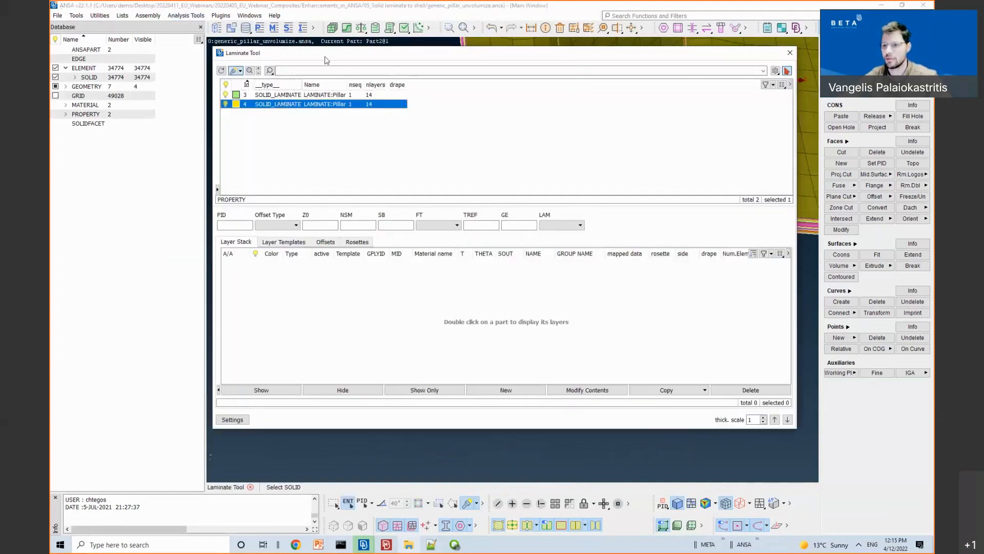
pyautogui.doubleClick(325, 58)
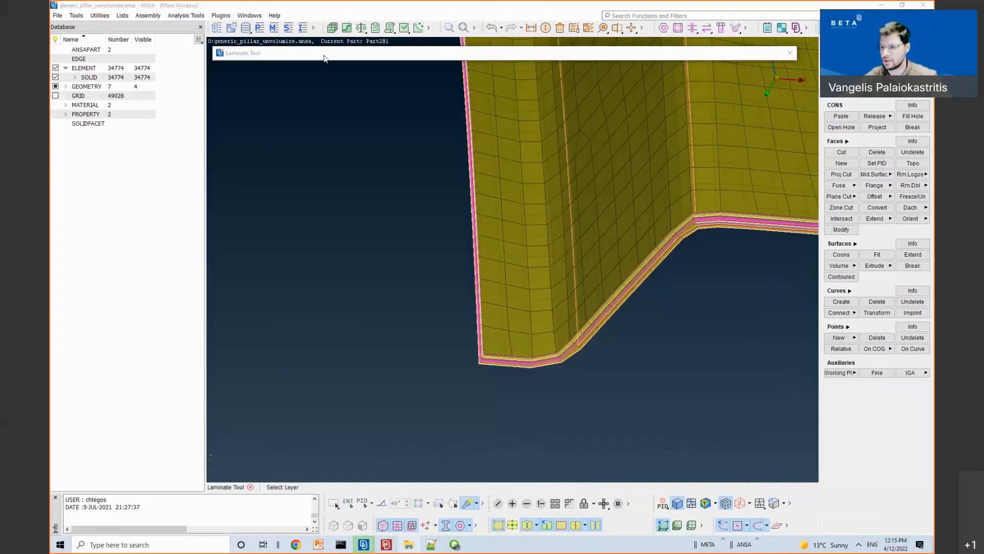
pyautogui.doubleClick(324, 55)
pyautogui.moveTo(229, 58); pyautogui.dragTo(59, 59)
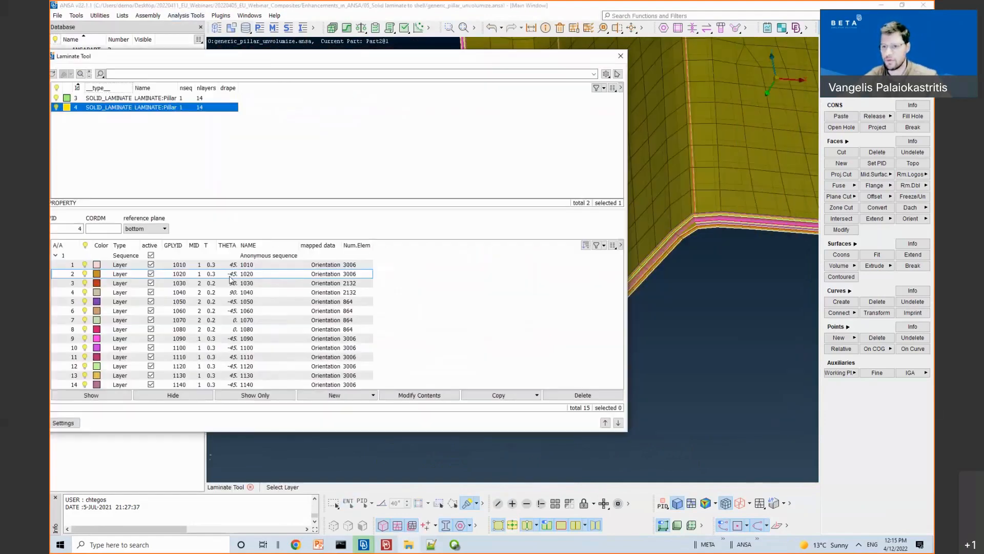
# Step: Browse laminate 4's plies on the model, from ply 2 down to ply 1140
pyautogui.click(196, 274)
pyautogui.press('Down')
pyautogui.press('Down')
pyautogui.press('Down')
pyautogui.press('Down')
pyautogui.press('Down')
pyautogui.press('Down')
pyautogui.press('Down')
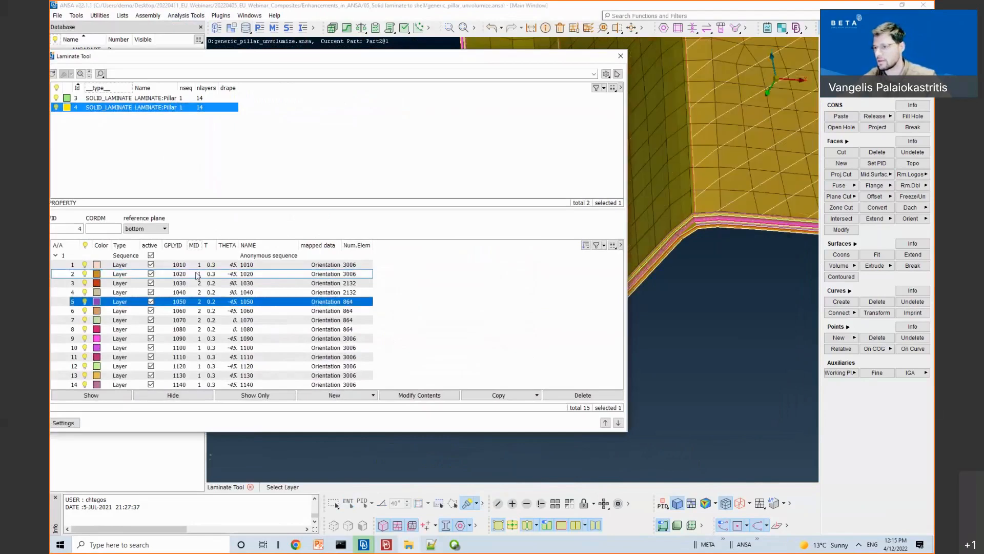
pyautogui.press('Down')
pyautogui.press('Down')
pyautogui.press('Down')
pyautogui.press('Down')
pyautogui.press('Down')
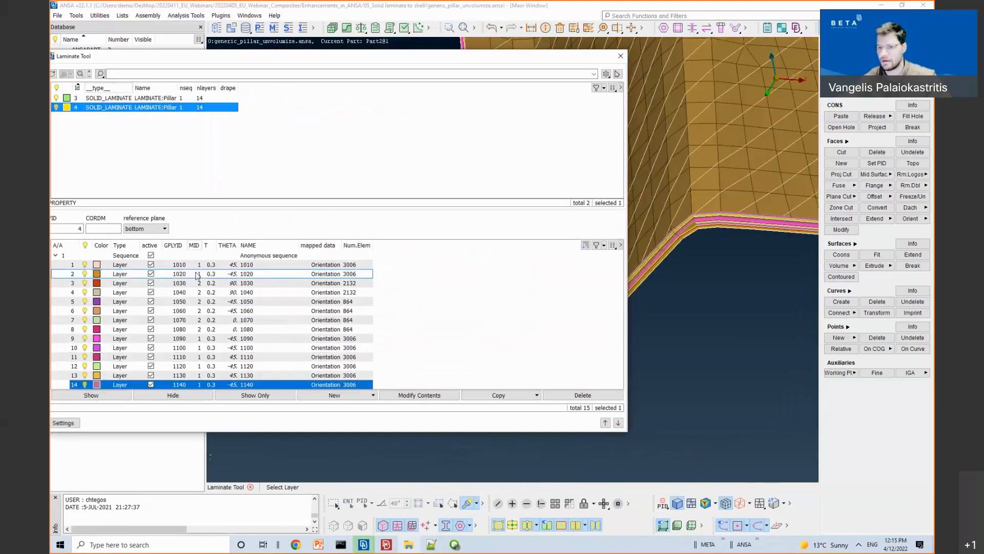
pyautogui.press('Up')
pyautogui.press('Up')
pyautogui.press('Up')
# Step: Show solid laminate 3's layers, step through plies 3, 1040 and 1060, then select both laminates
pyautogui.click(115, 97)
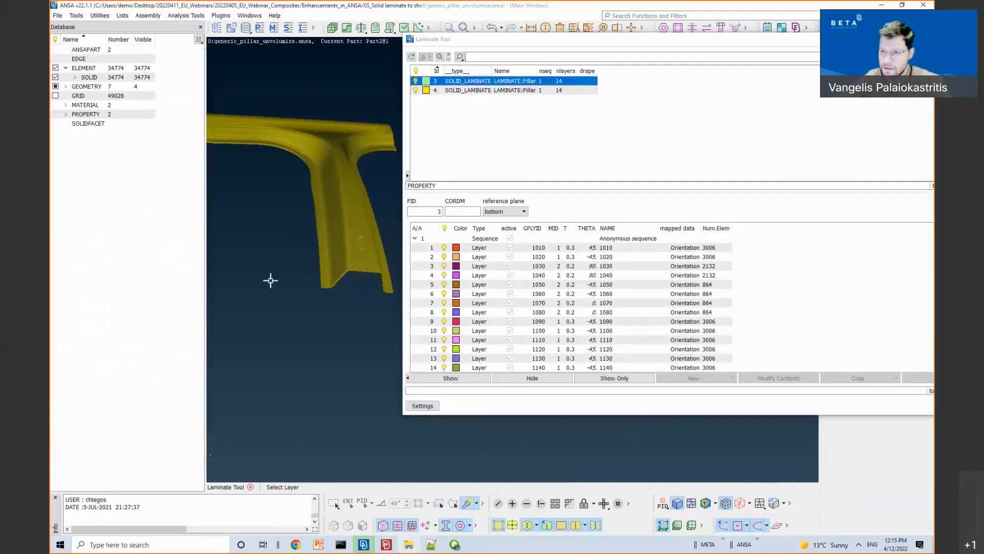
pyautogui.scroll(8, 264, 262)
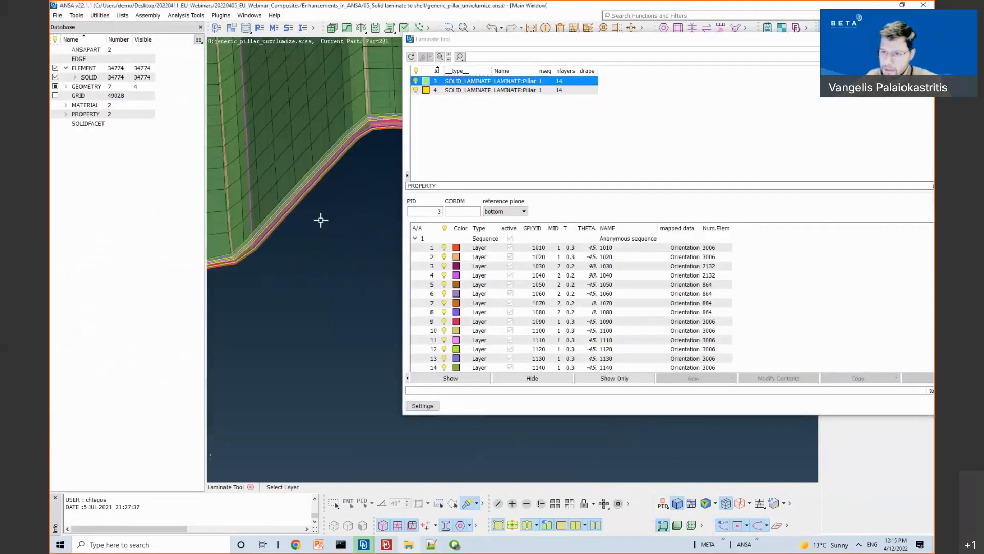
pyautogui.keyDown('ctrl'); pyautogui.moveTo(350, 200); pyautogui.dragTo(317, 186); pyautogui.keyUp('ctrl')
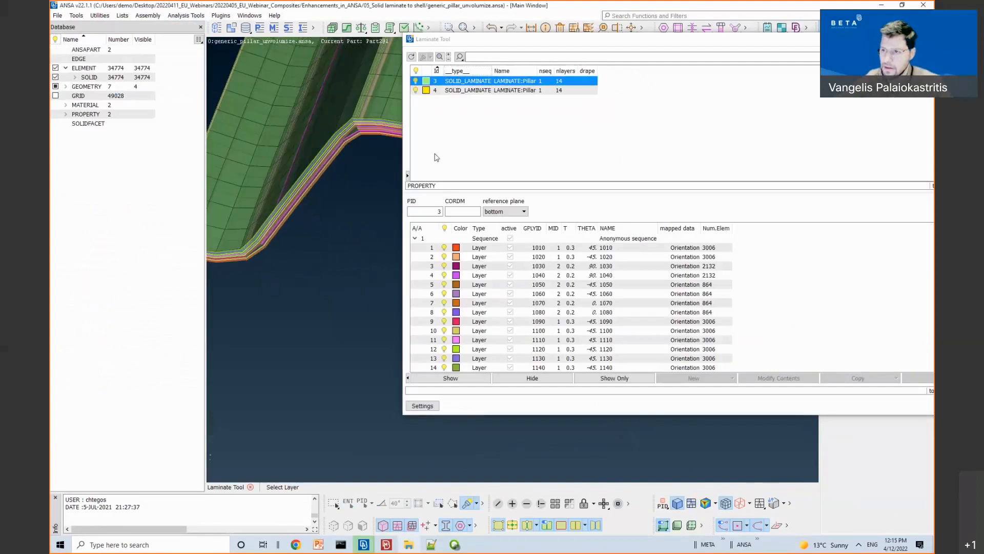
pyautogui.click(460, 266)
pyautogui.press('Down')
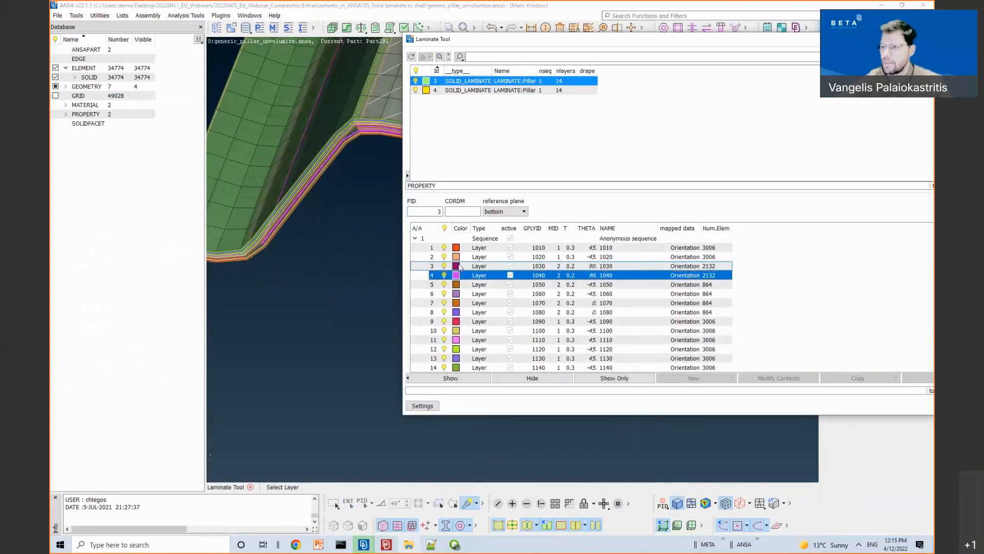
pyautogui.press('Down')
pyautogui.press('Down')
pyautogui.click(498, 142)
pyautogui.moveTo(481, 91); pyautogui.dragTo(474, 82)
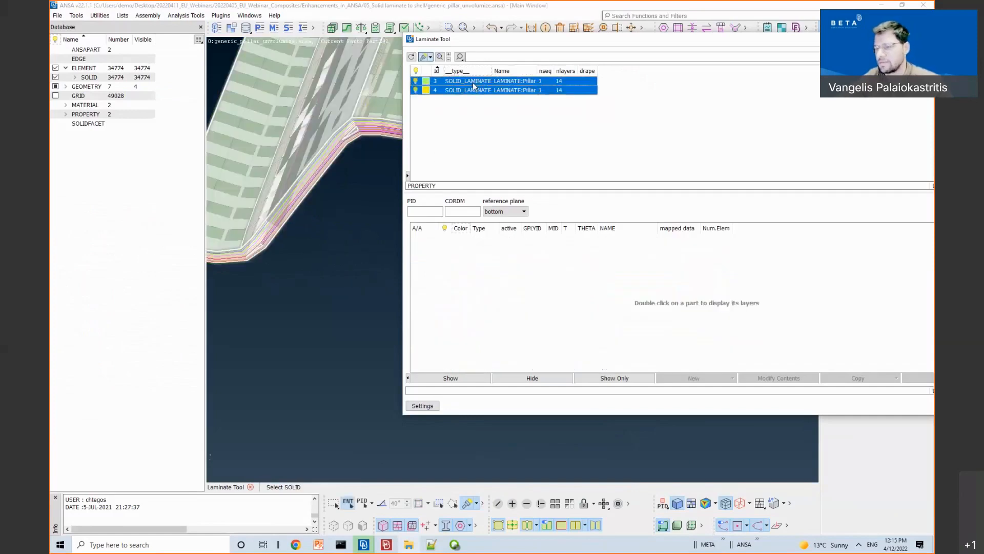
# Step: Unvolumize both selected SOLID_LAMINATE properties into shells, leaving Delete original solids unchecked
pyautogui.rightClick(473, 83)
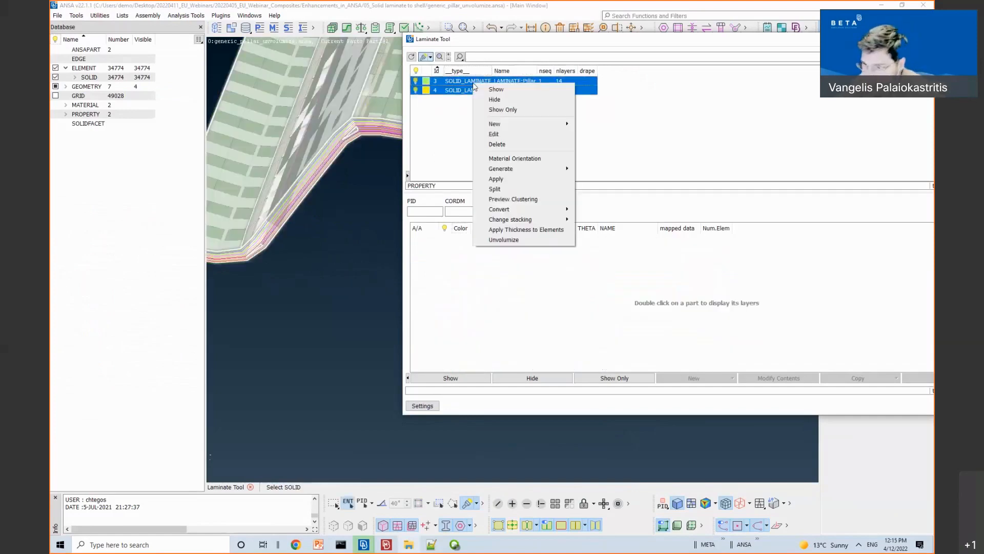
pyautogui.click(503, 240)
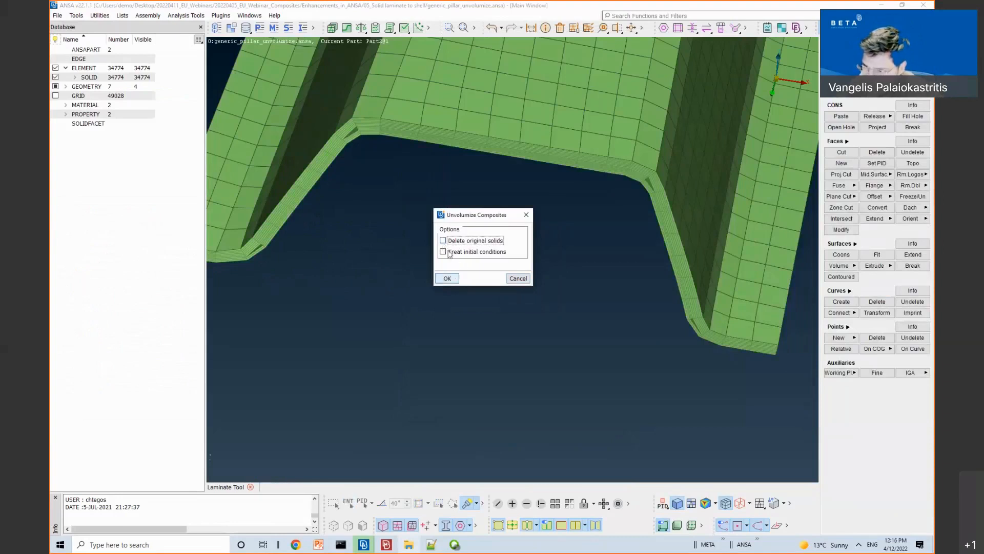
pyautogui.click(445, 279)
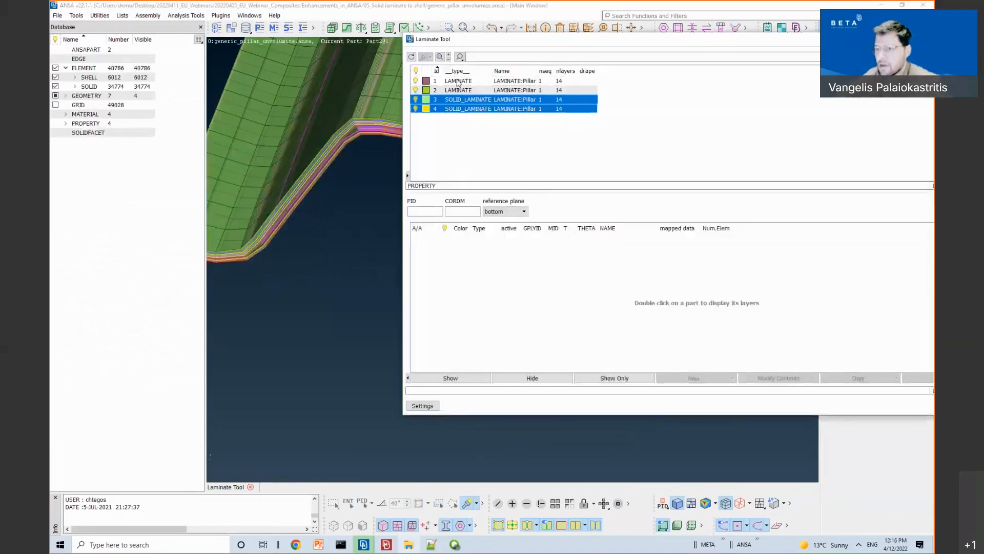
# Step: Show only shell LAMINATE properties 1 and 2 and list laminate 1's ply stack
pyautogui.keyDown('shift'); pyautogui.click(456, 90); pyautogui.keyUp('shift')
pyautogui.rightClick(456, 92)
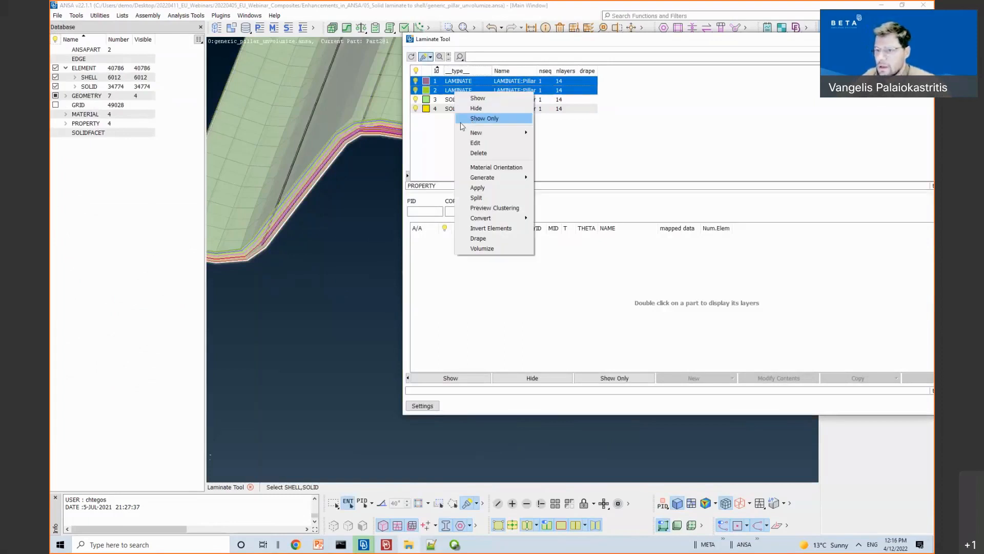
pyautogui.click(471, 118)
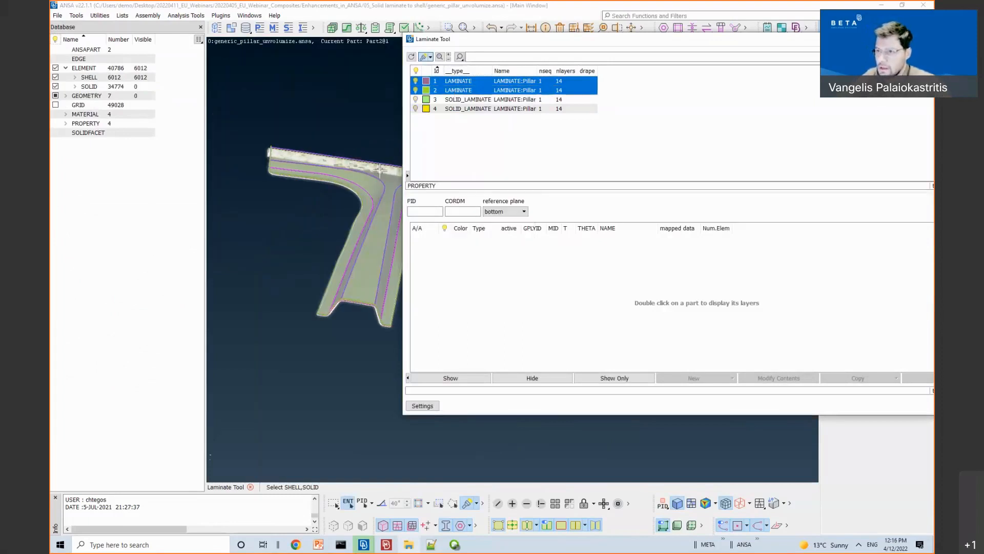
pyautogui.click(453, 82)
pyautogui.doubleClick(454, 83)
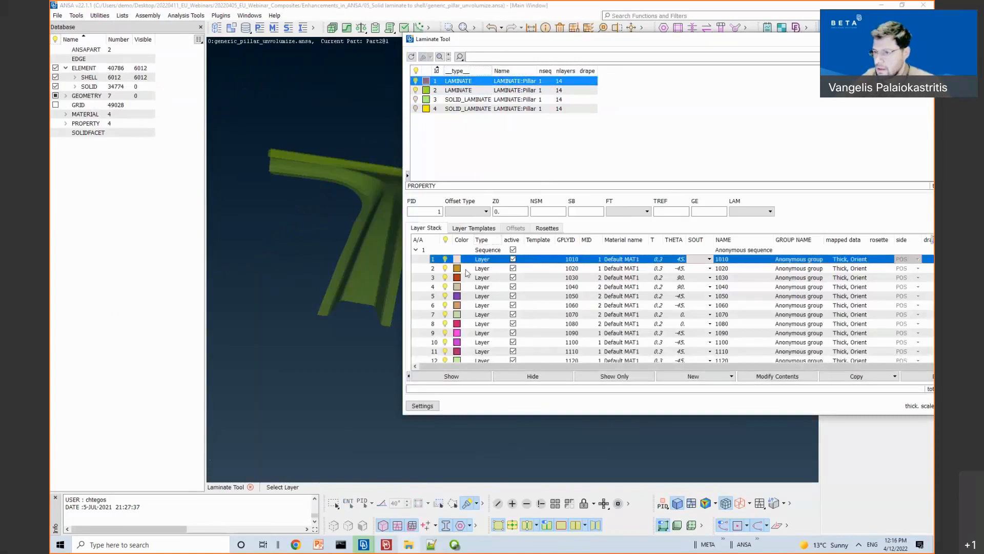
# Step: Highlight shell plies 2 and 1070 on the rotated pillar, then close the Laminate Tool
pyautogui.moveTo(367, 270)
pyautogui.keyDown('ctrl'); pyautogui.mouseDown()
pyautogui.moveTo(314, 235)
pyautogui.moveTo(358, 178)
pyautogui.moveTo(319, 232)
pyautogui.mouseUp(); pyautogui.keyUp('ctrl')
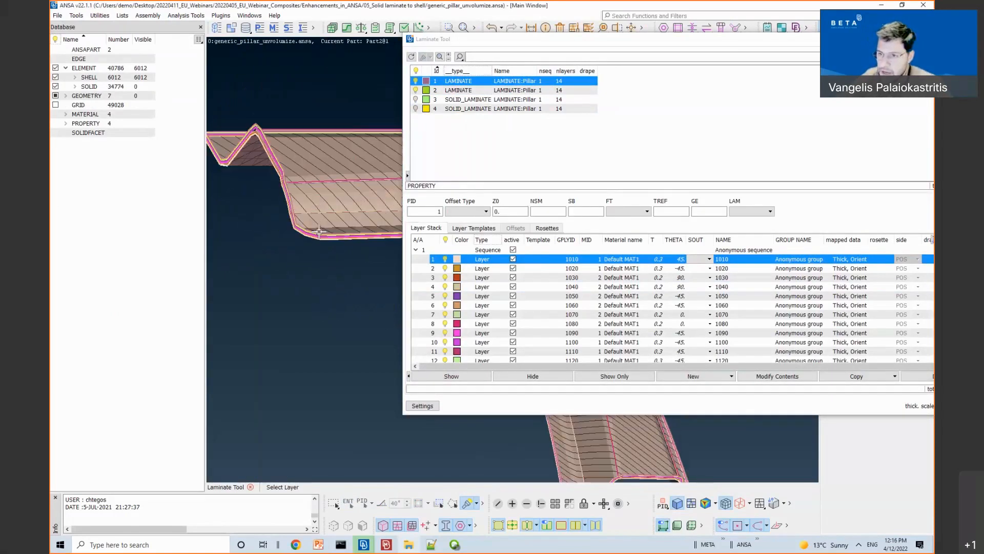
pyautogui.scroll(3, 318, 232)
pyautogui.click(479, 269)
pyautogui.click(478, 314)
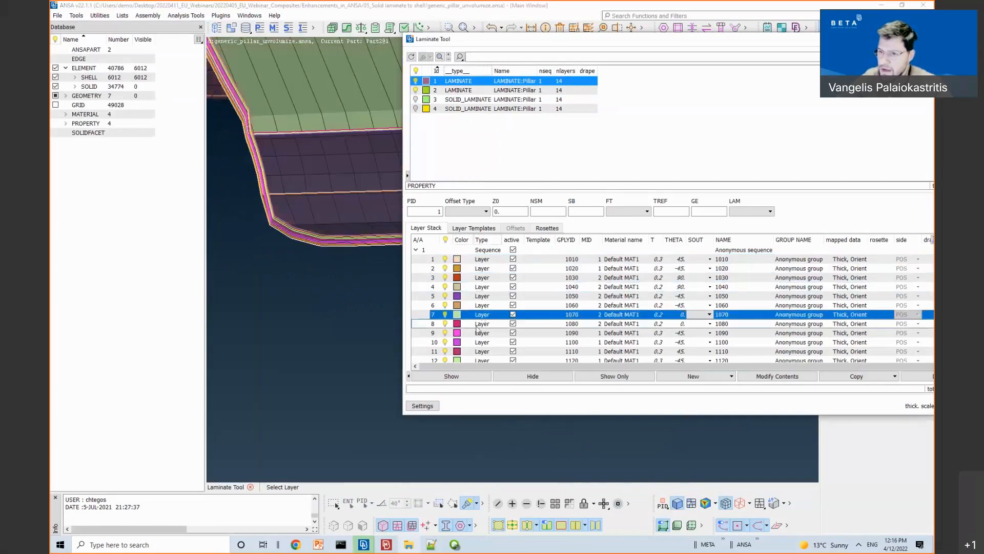
pyautogui.press('Escape')
# Step: Pan across the pillar's 6012-element shell mesh, then start the PowerPoint slide show
pyautogui.keyDown('ctrl'); pyautogui.moveTo(322, 239); pyautogui.dragTo(553, 234, button='middle'); pyautogui.keyUp('ctrl')
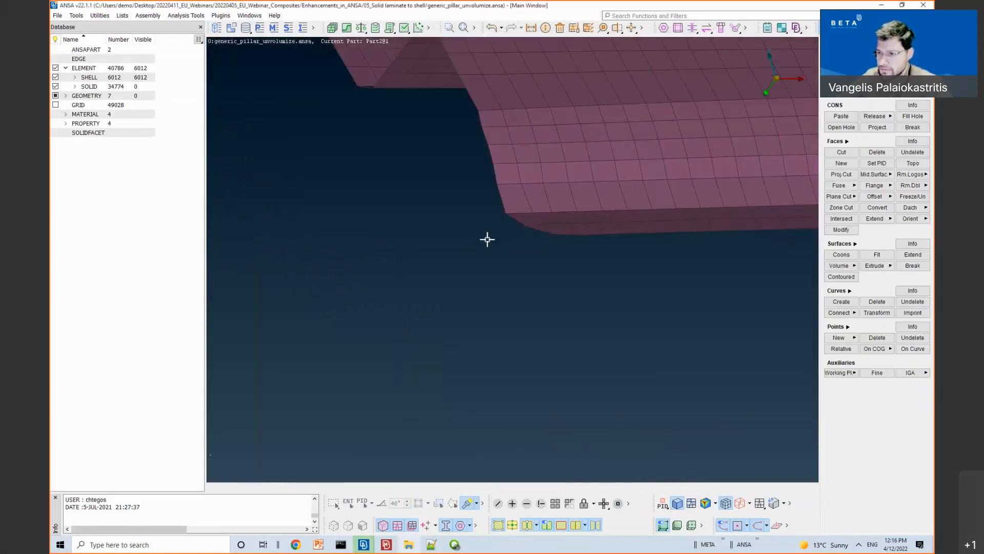
pyautogui.scroll(-4, 408, 251)
pyautogui.keyDown('ctrl'); pyautogui.moveTo(406, 253); pyautogui.dragTo(585, 246, button='middle'); pyautogui.keyUp('ctrl')
pyautogui.keyDown('ctrl'); pyautogui.moveTo(309, 227); pyautogui.dragTo(531, 225, button='middle'); pyautogui.keyUp('ctrl')
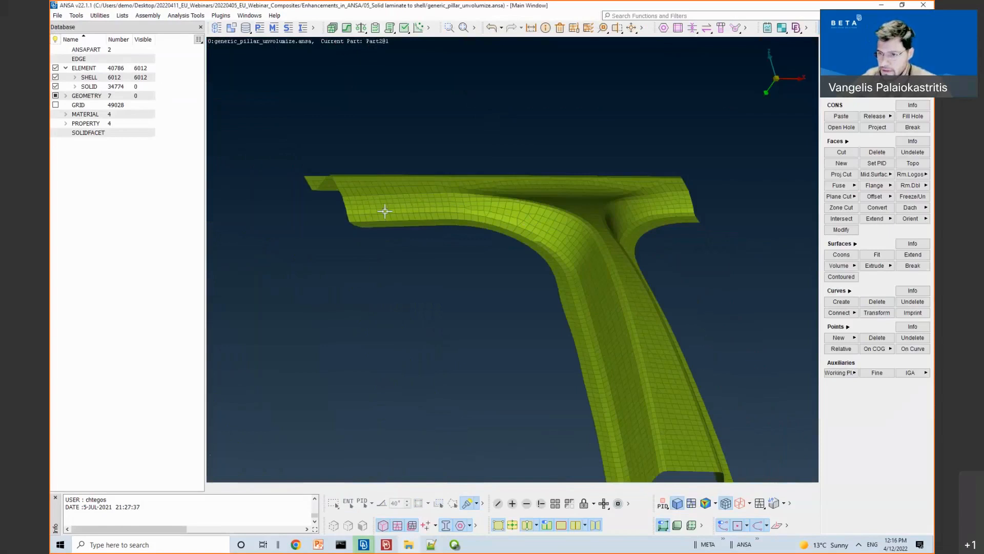
pyautogui.scroll(5, 340, 238)
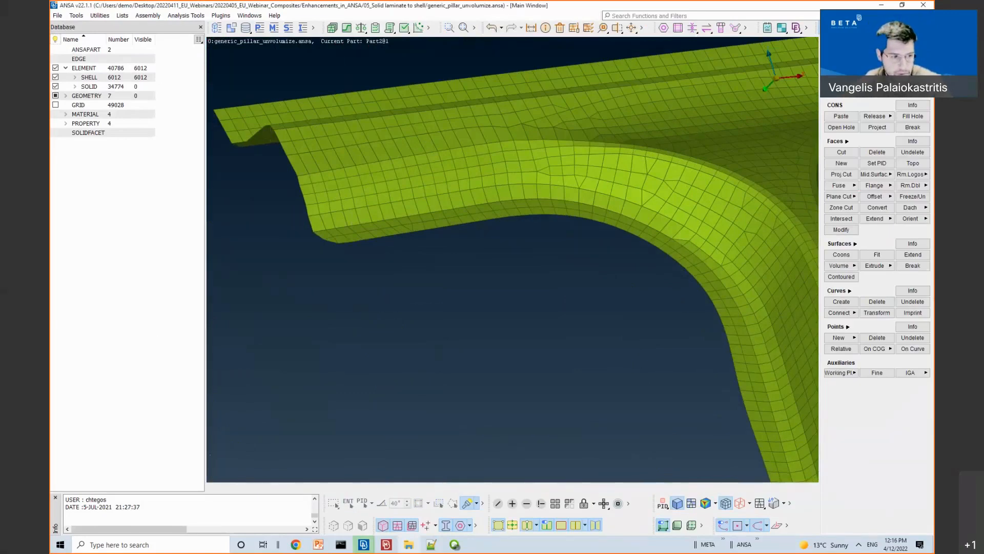
pyautogui.hotkey('alt', 'Tab')
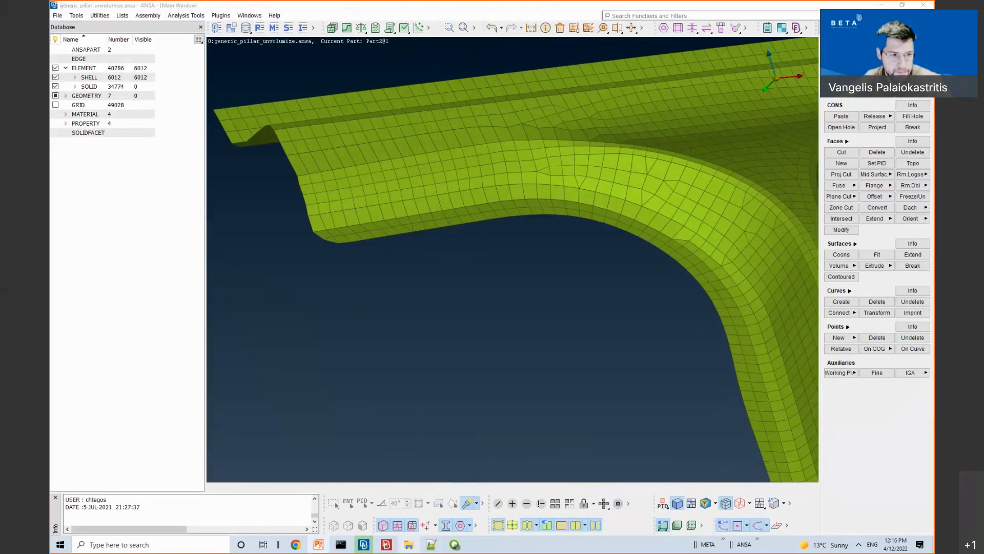
pyautogui.hotkey('shift', 'F5')
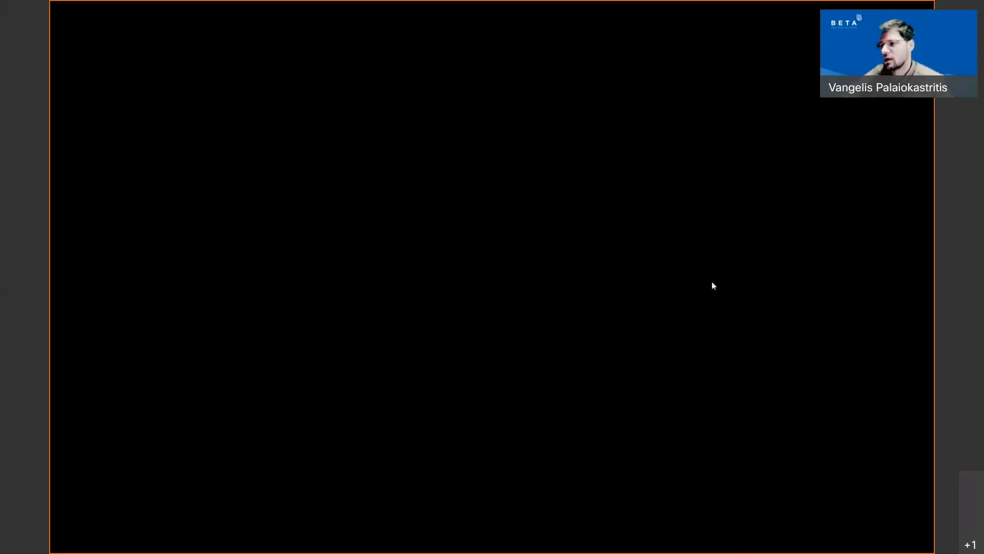
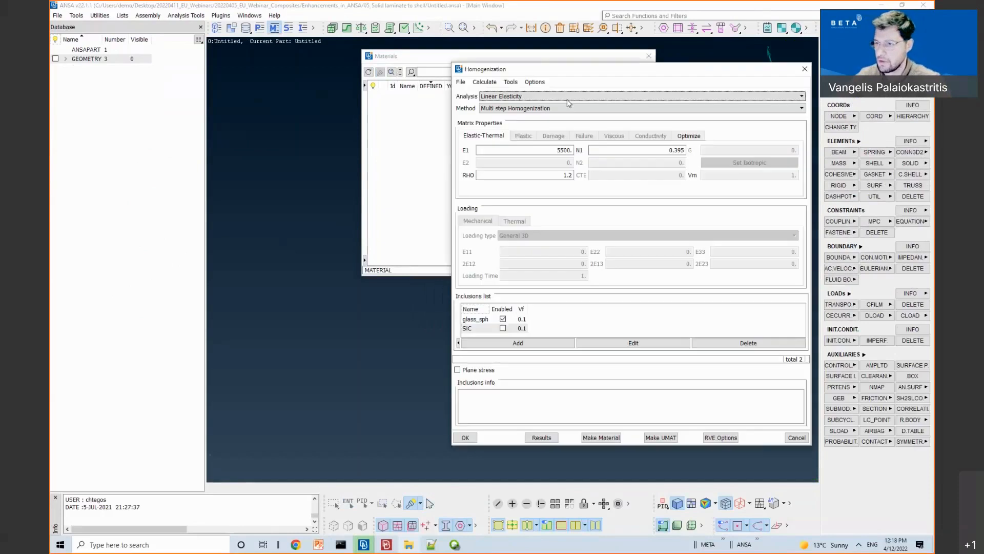
pyautogui.moveTo(548, 72); pyautogui.dragTo(376, 71)
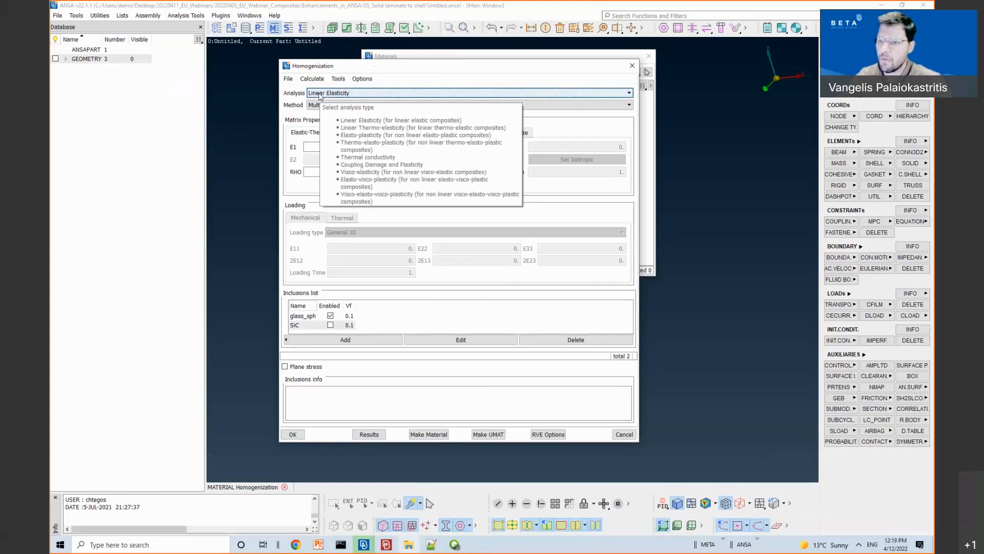
pyautogui.click(320, 96)
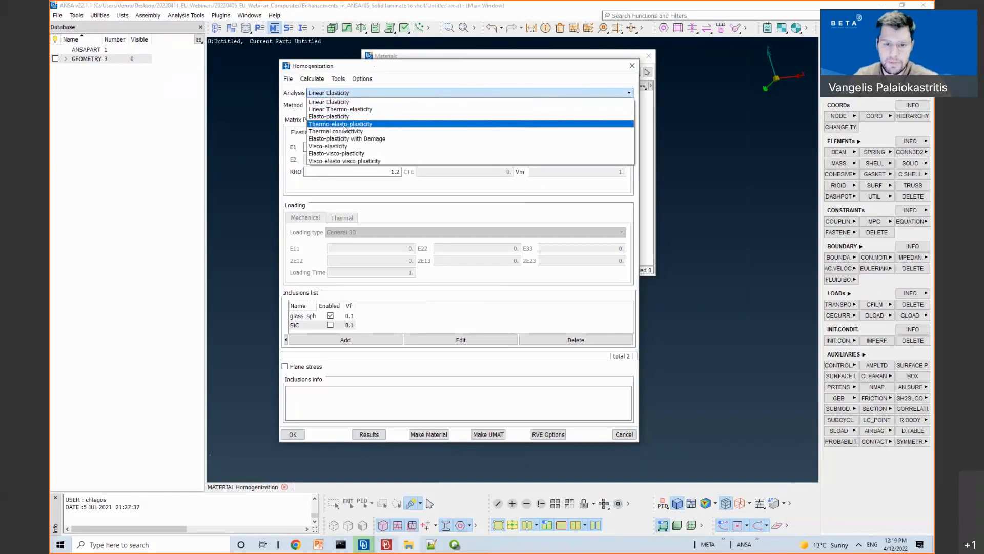
pyautogui.click(365, 94)
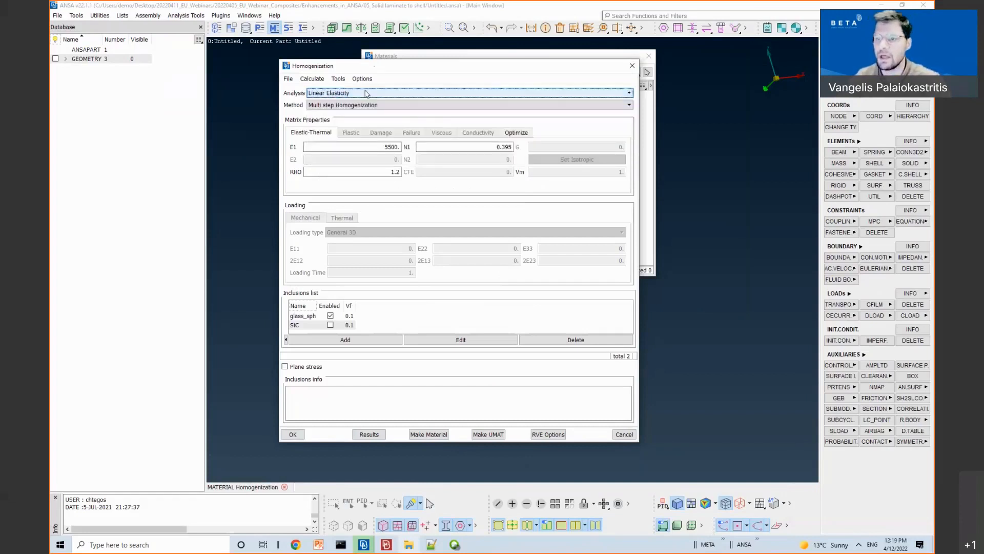
pyautogui.click(352, 106)
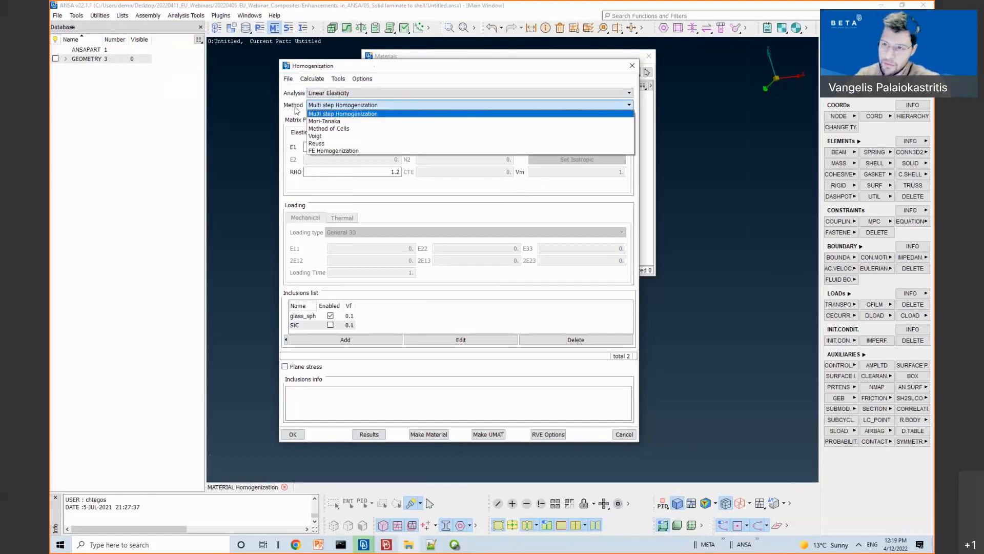
pyautogui.click(321, 109)
pyautogui.click(322, 108)
pyautogui.click(322, 106)
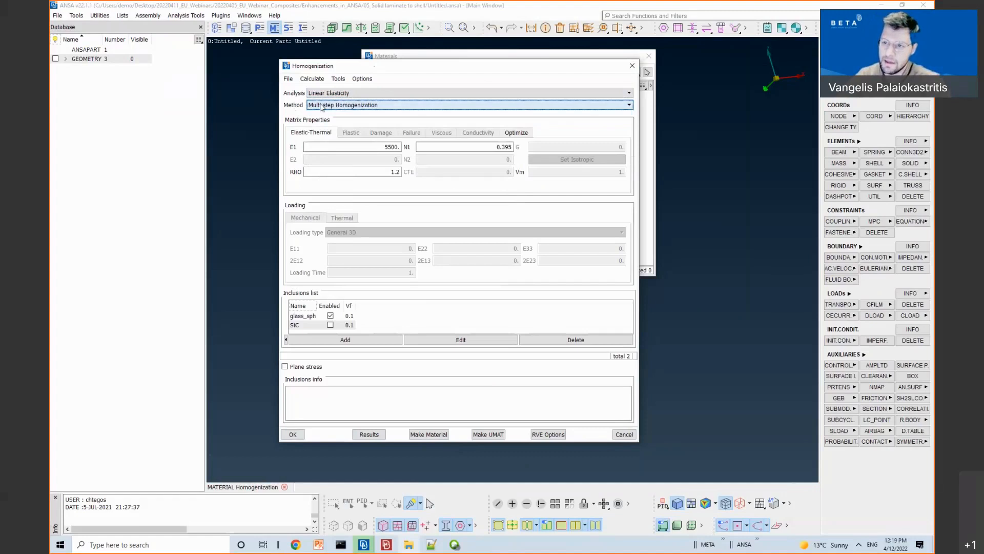
pyautogui.click(321, 106)
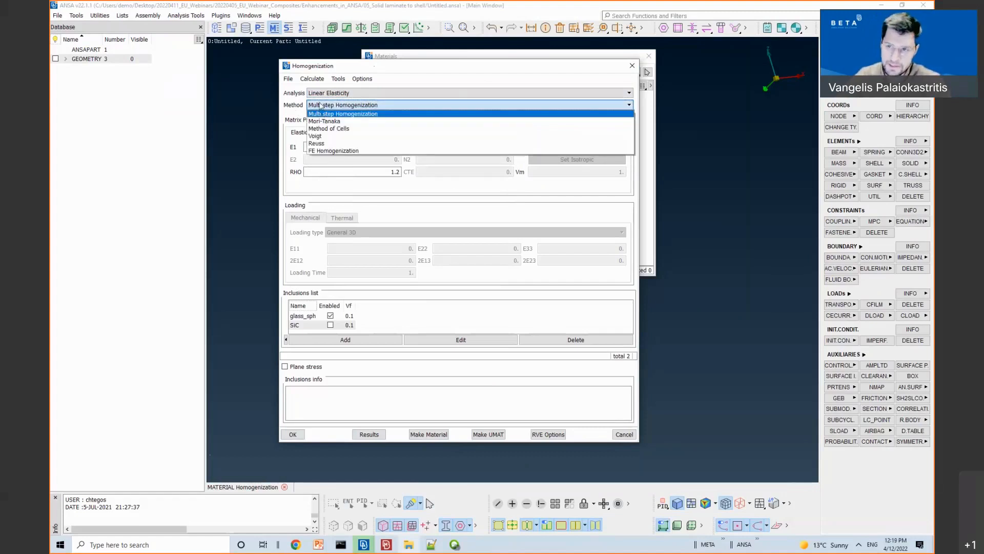
pyautogui.click(322, 106)
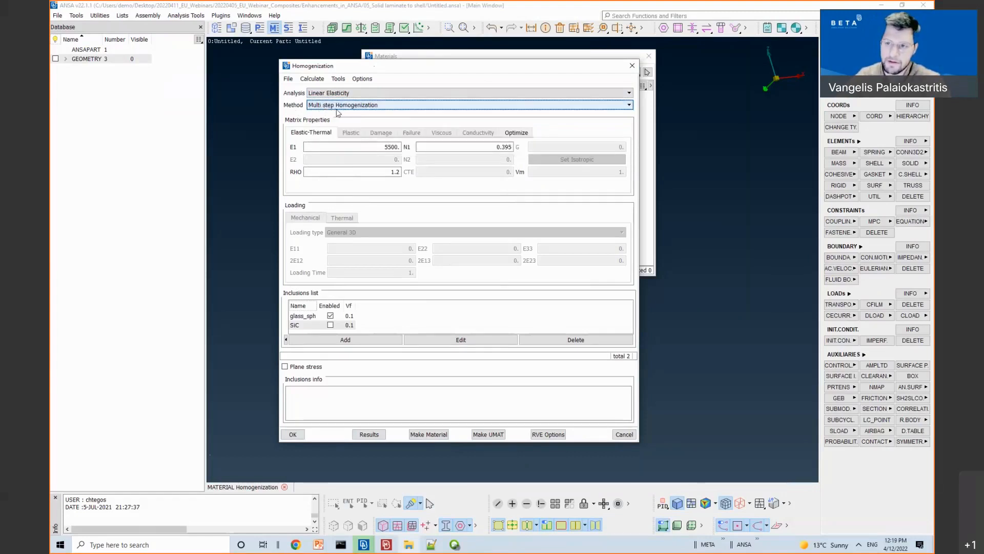
pyautogui.moveTo(339, 109)
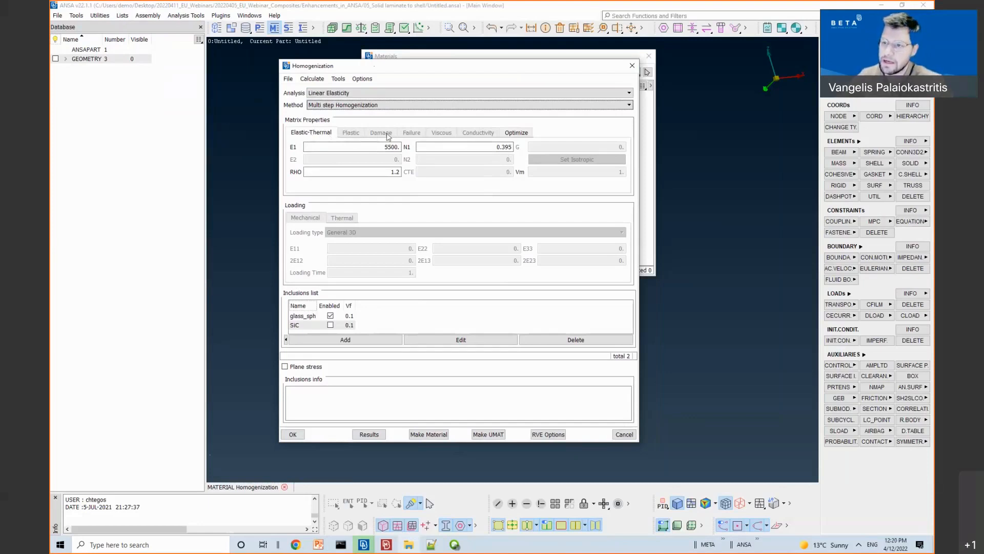
# Step: Switch the analysis to Elasto-plasticity and review the matrix plasticity properties
pyautogui.click(330, 94)
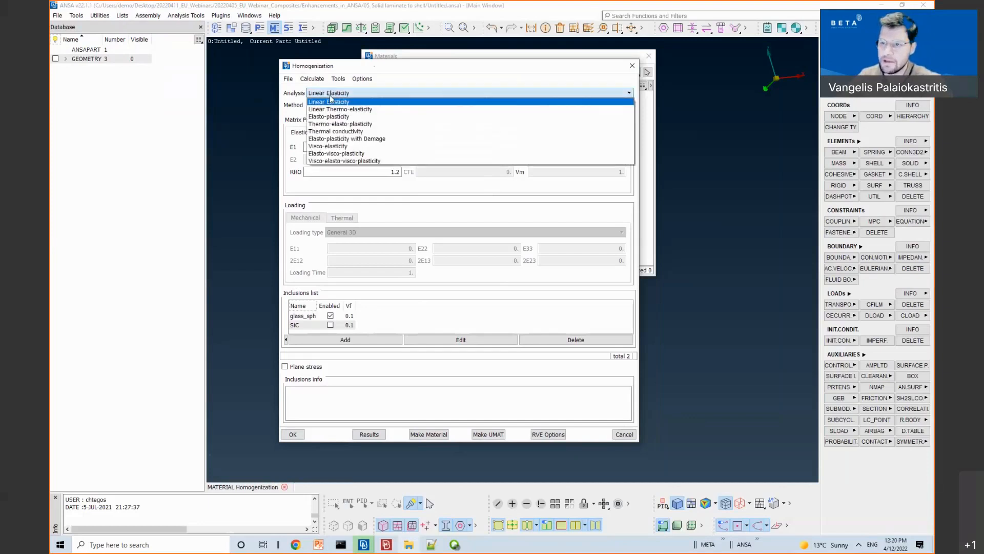
pyautogui.click(336, 116)
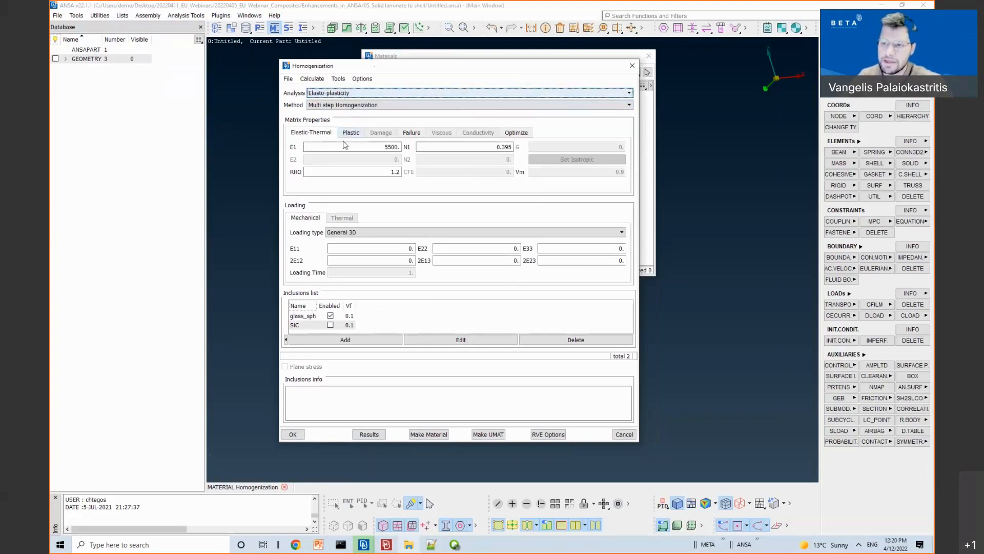
pyautogui.click(344, 137)
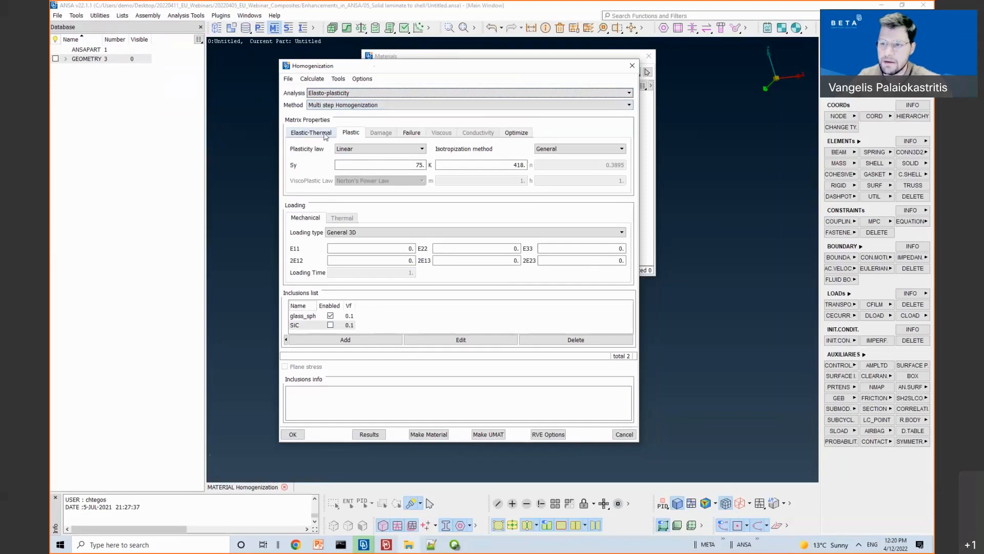
# Step: Revert to Linear Elasticity, check the matrix conductivity, and start a new inclusion
pyautogui.click(326, 94)
pyautogui.click(313, 103)
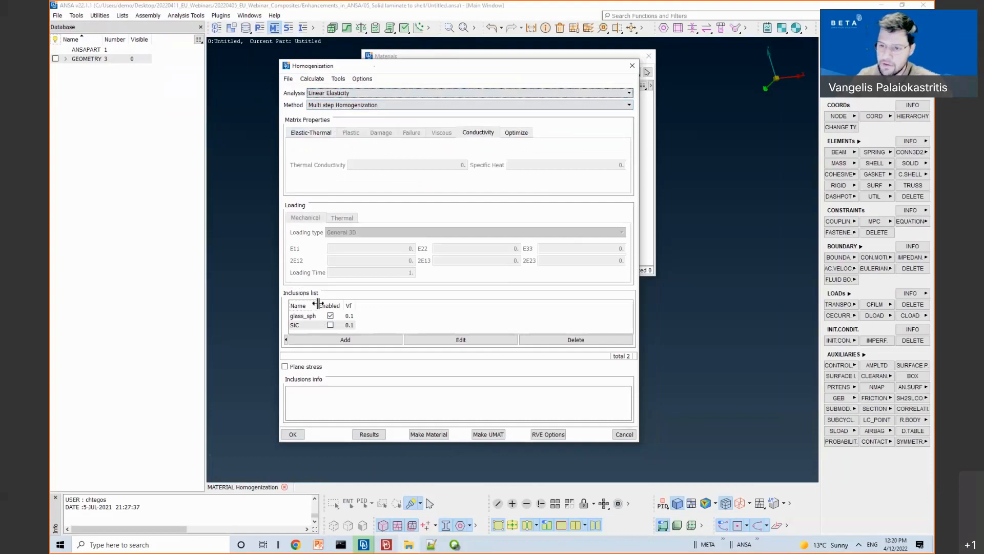
pyautogui.click(303, 317)
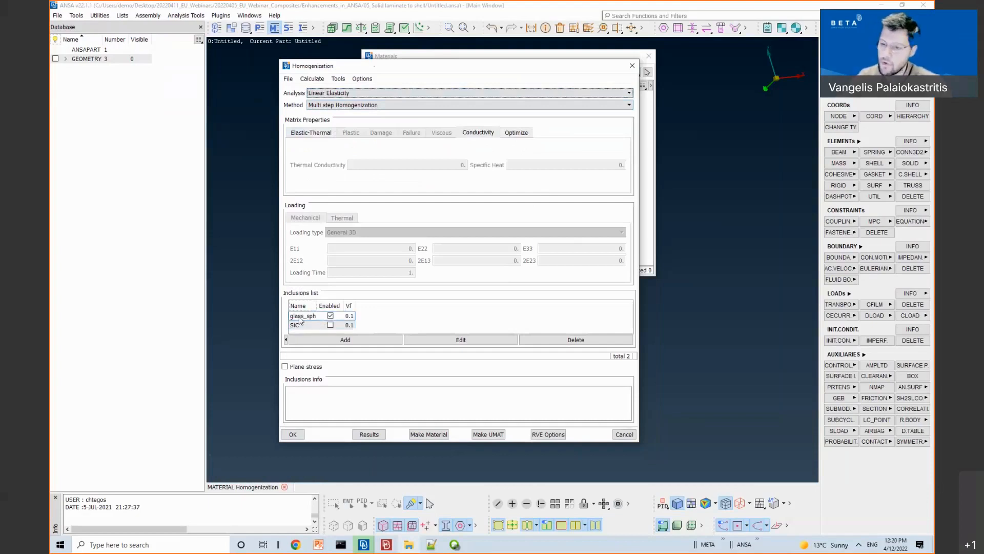
pyautogui.click(315, 344)
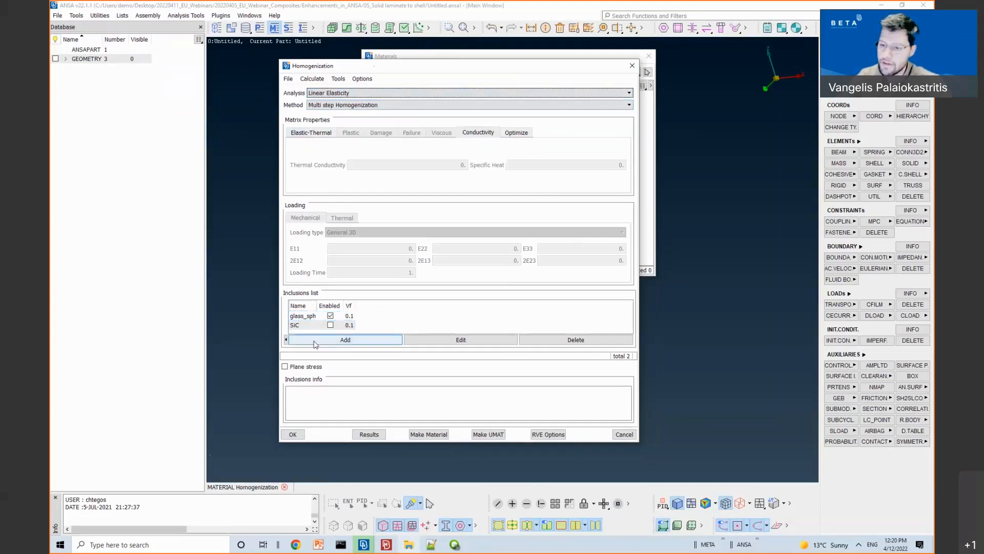
# Step: Try an Ellipsoid shape and tensor orientation on the new inclusion, then discard it
pyautogui.moveTo(268, 279); pyautogui.dragTo(490, 142)
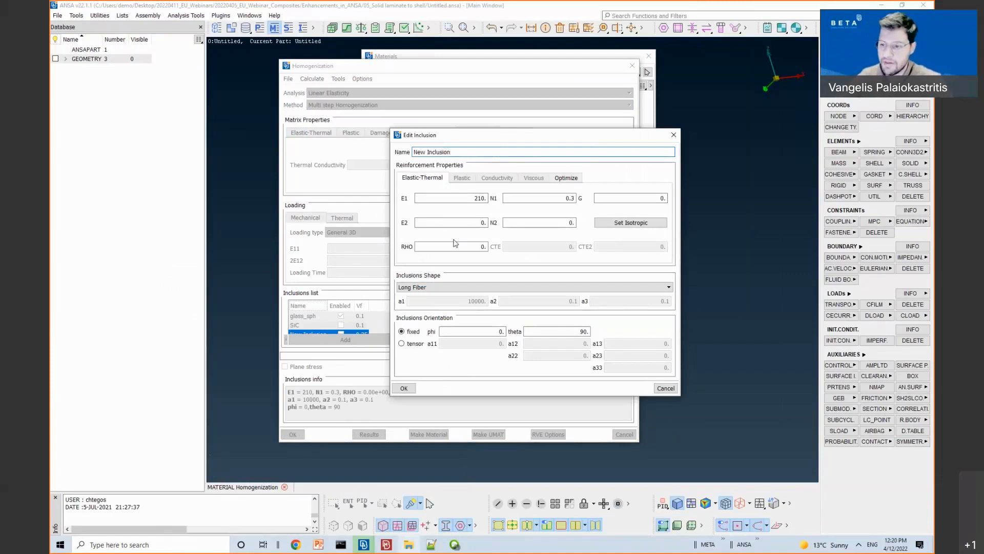
pyautogui.click(431, 294)
pyautogui.click(420, 309)
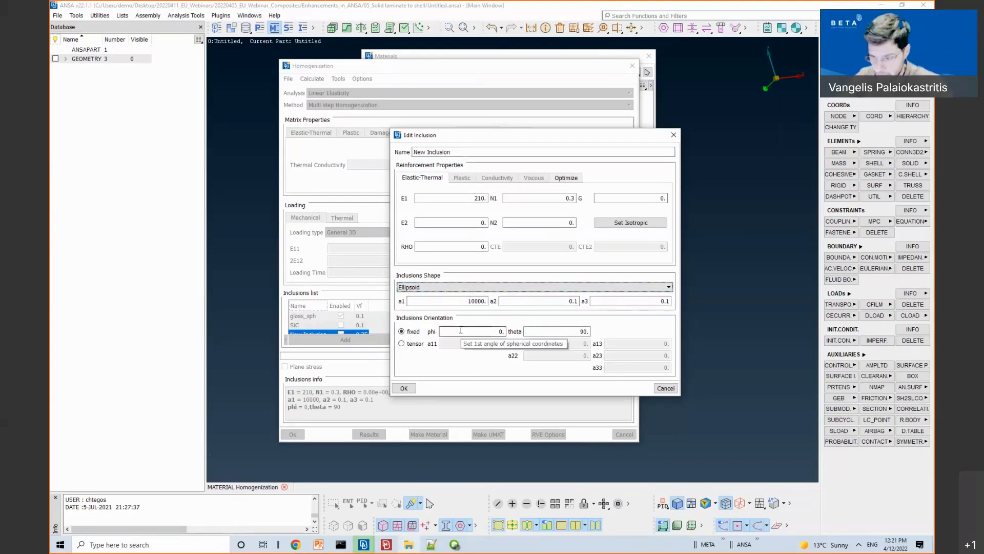
pyautogui.click(401, 344)
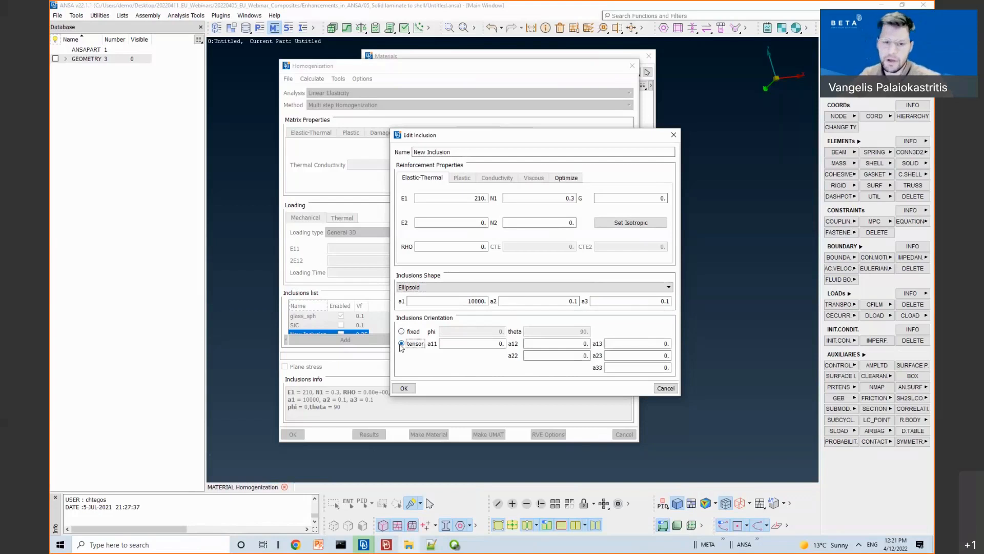
pyautogui.click(401, 331)
pyautogui.click(673, 135)
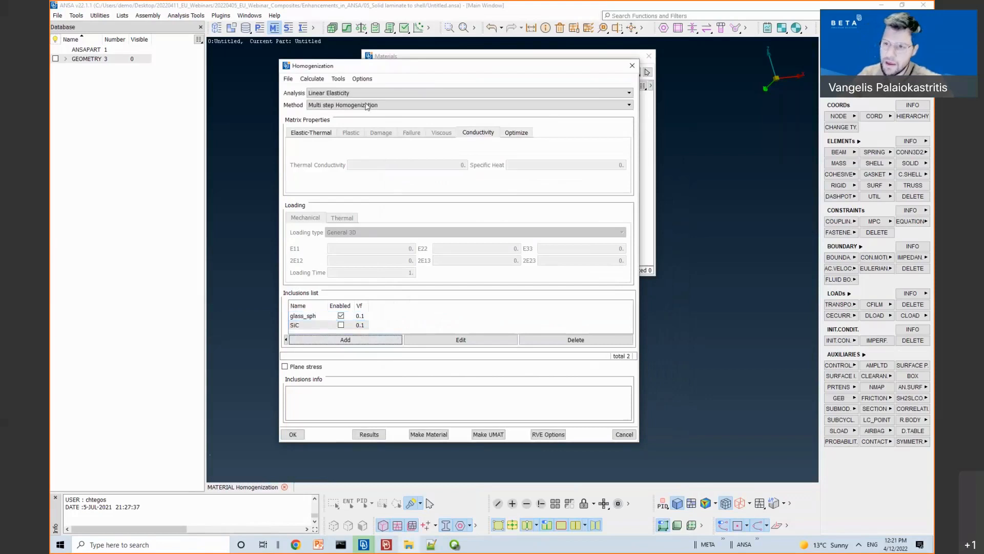
# Step: Reload the saved homogenization setup, leaving SiC disabled and only glass_sph active
pyautogui.click(288, 79)
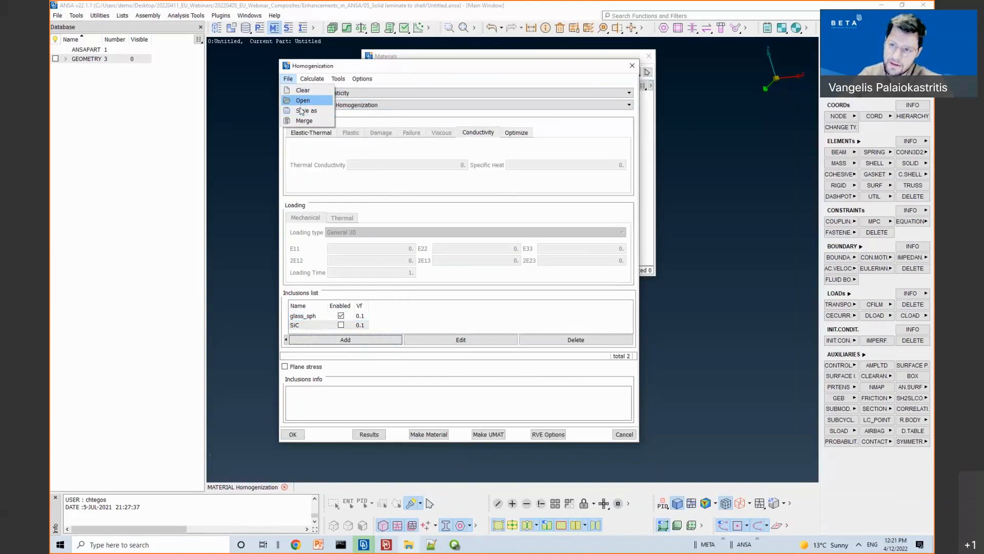
pyautogui.click(297, 101)
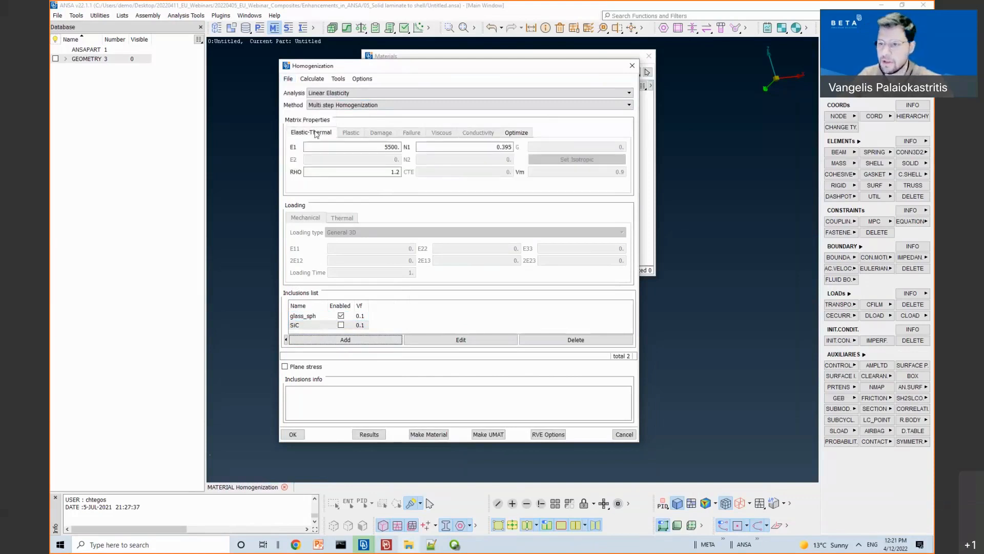
pyautogui.click(318, 318)
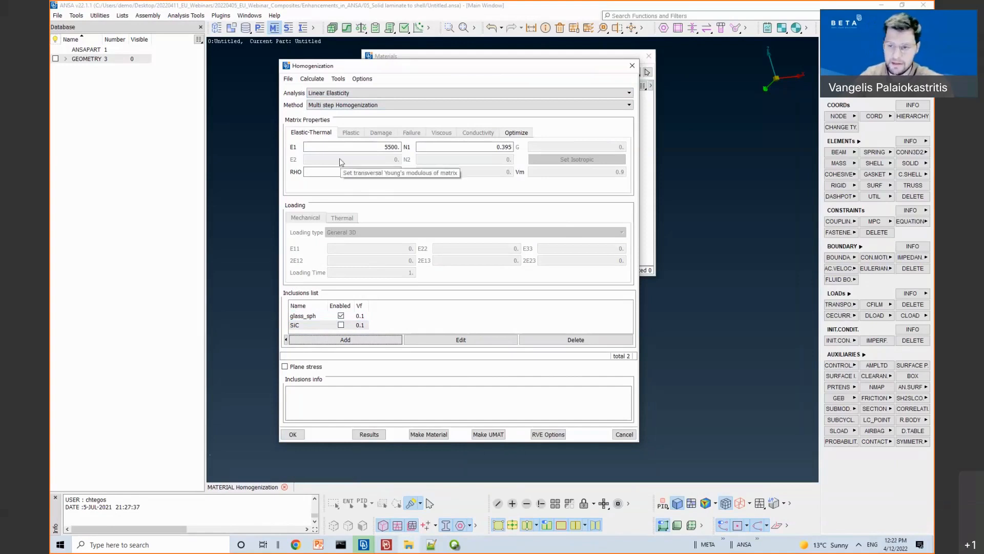
pyautogui.click(326, 316)
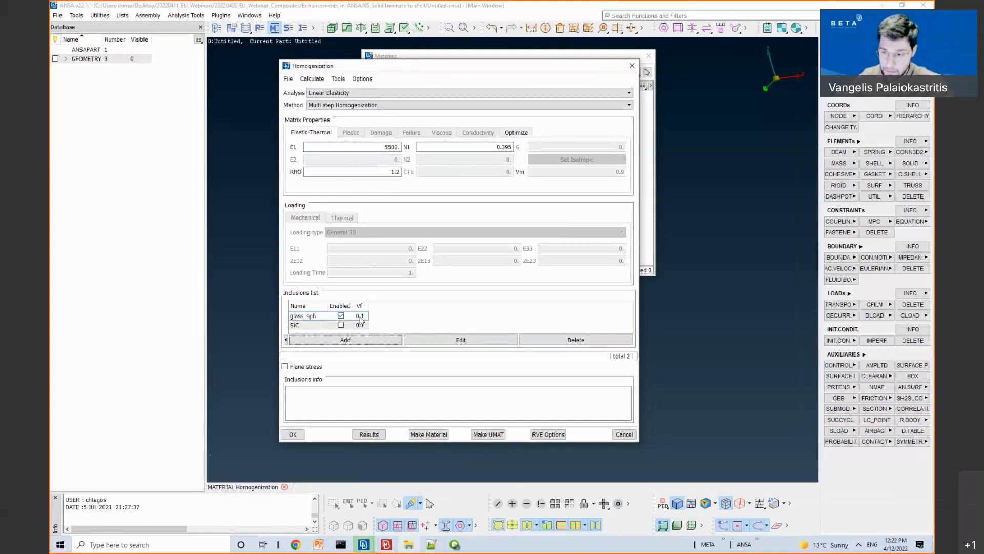
pyautogui.moveTo(355, 305); pyautogui.dragTo(363, 306)
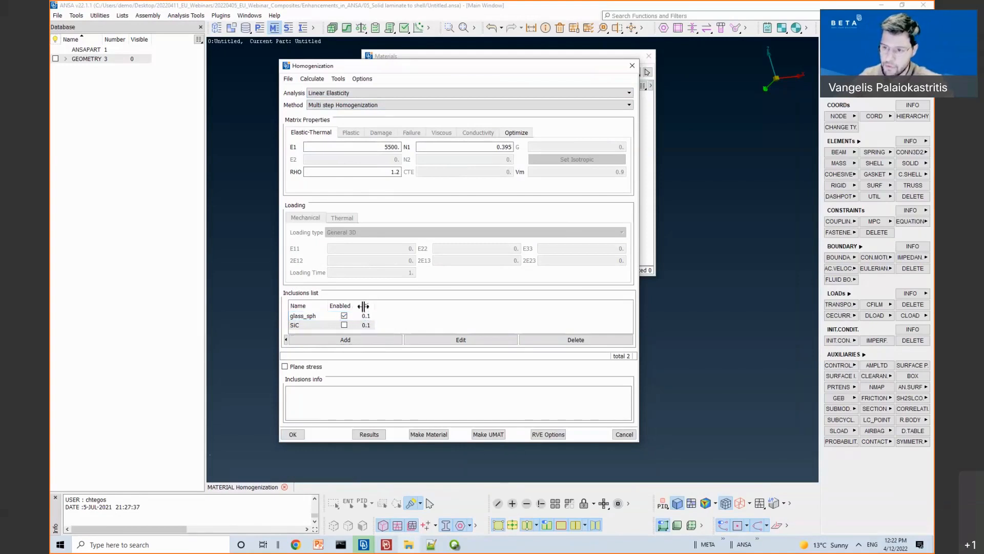
pyautogui.click(344, 326)
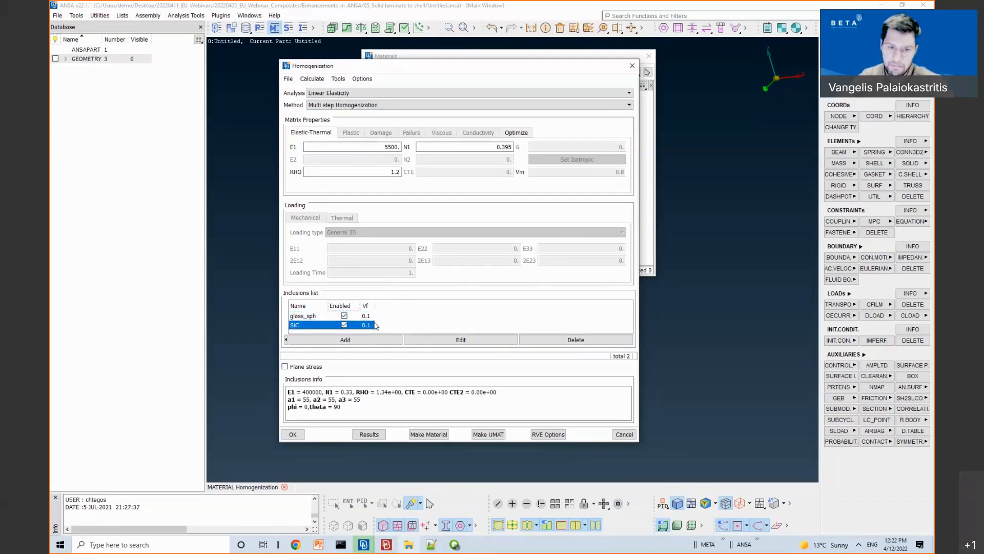
pyautogui.click(344, 325)
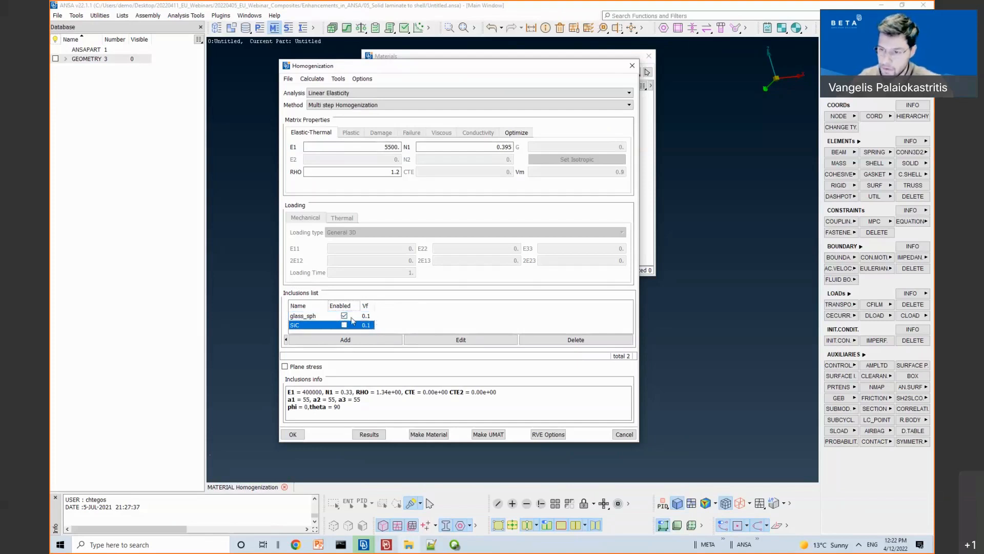
pyautogui.click(389, 325)
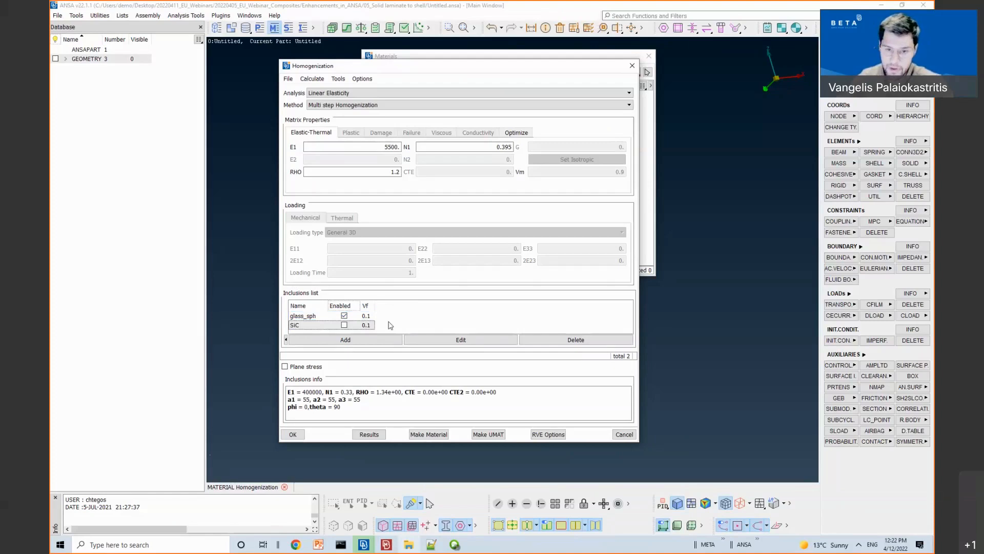
# Step: Compute effective properties at Vf 0.1: E1 6624.06, N1 0.38515, G 2391.1, plus stiffness tensor
pyautogui.click(371, 435)
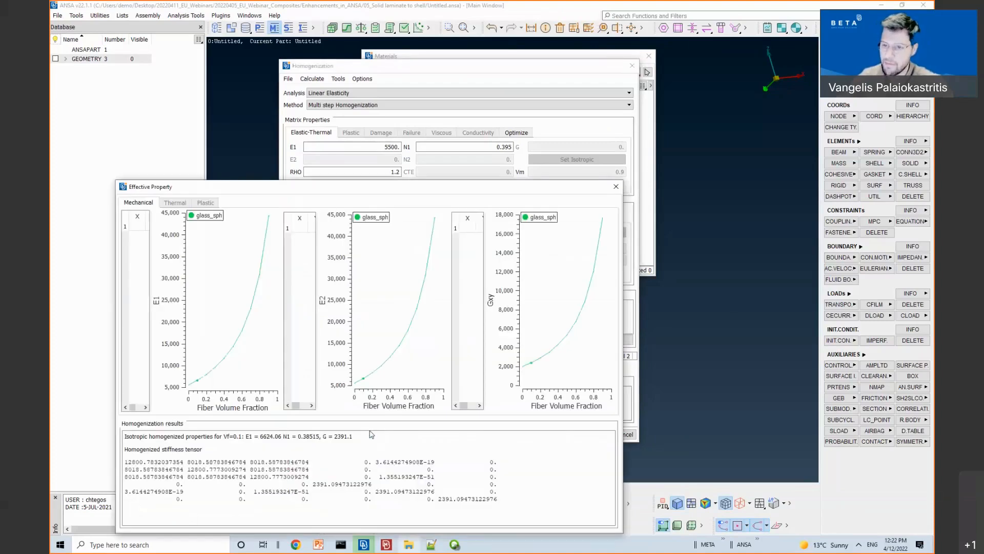
pyautogui.moveTo(324, 188); pyautogui.dragTo(419, 102)
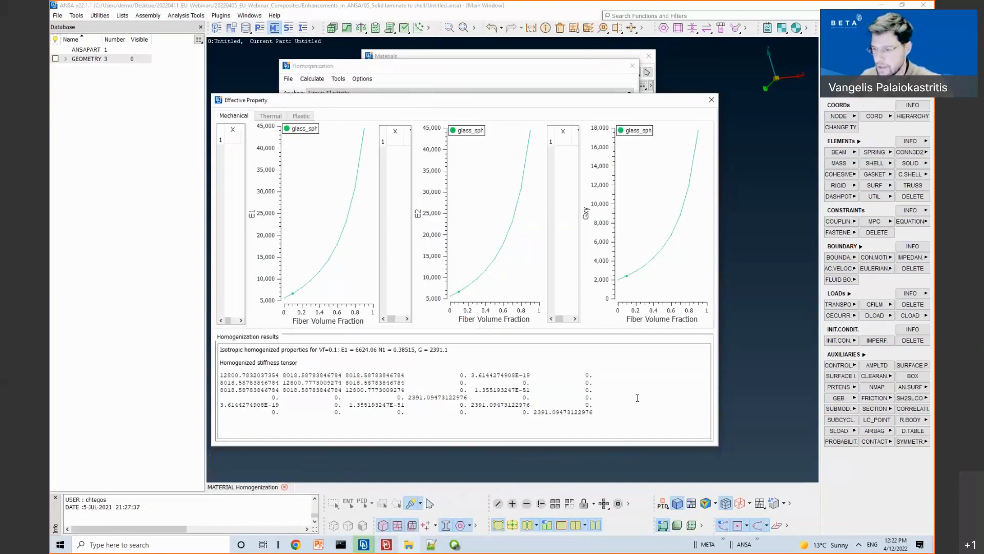
pyautogui.moveTo(604, 413); pyautogui.dragTo(214, 375)
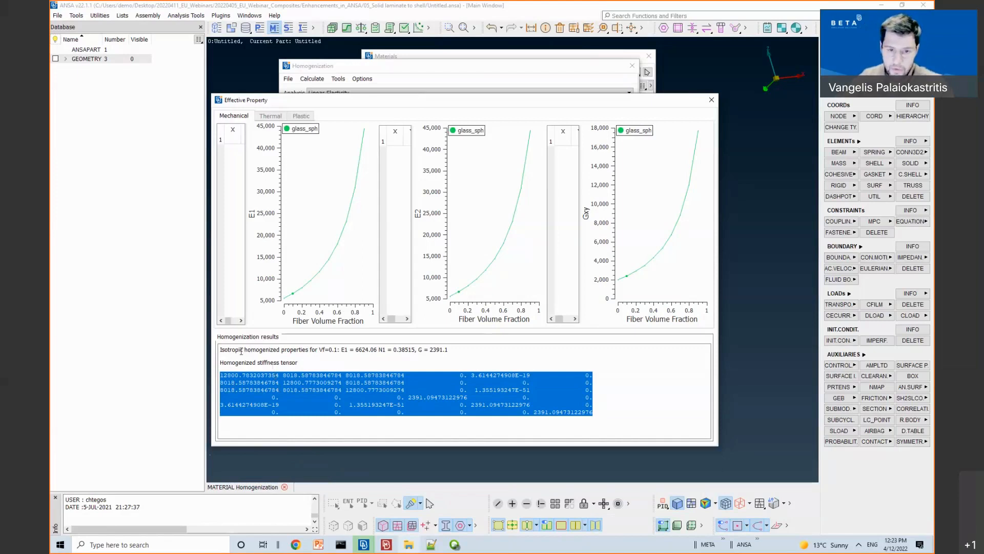
pyautogui.moveTo(222, 351); pyautogui.dragTo(319, 356)
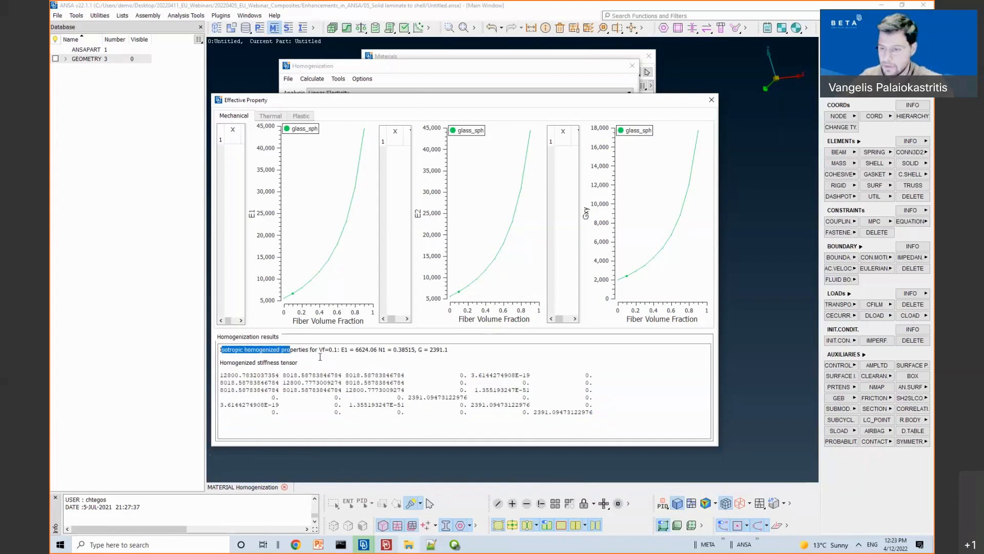
pyautogui.click(408, 373)
# Step: Inspect the glass_sph ellipsoid axis lengths a1, a2 and a3, keeping them unchanged
pyautogui.click(711, 100)
pyautogui.click(308, 316)
pyautogui.click(461, 339)
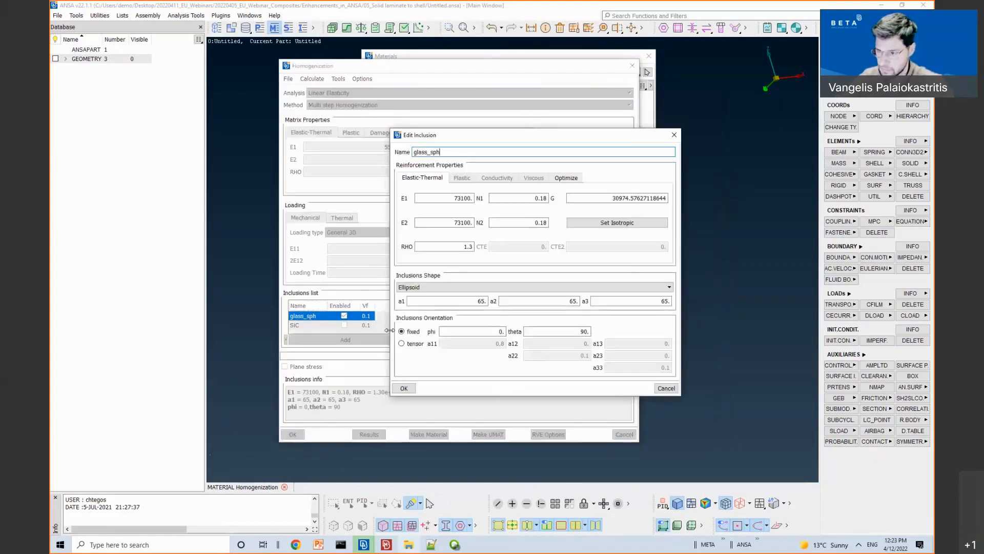
pyautogui.click(467, 301)
pyautogui.click(517, 301)
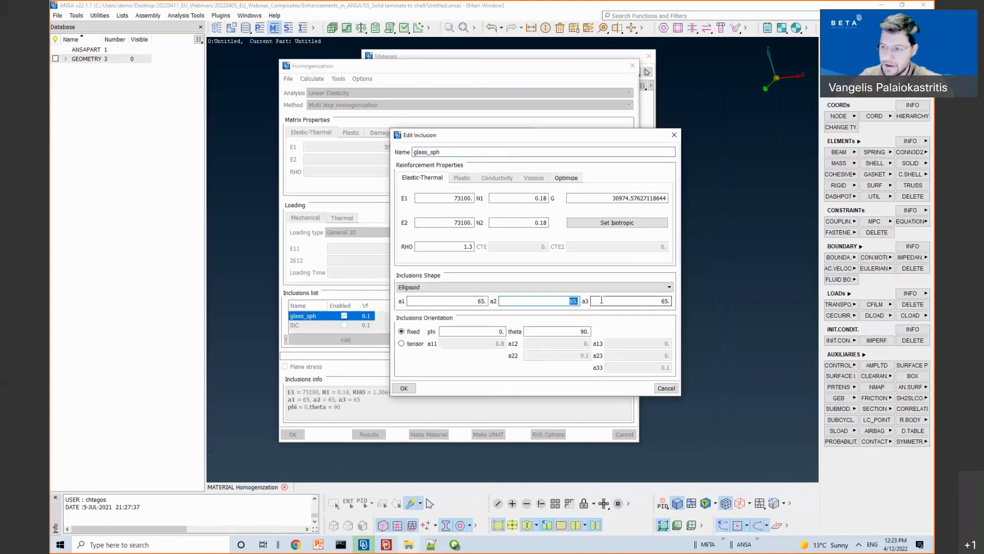
pyautogui.click(607, 301)
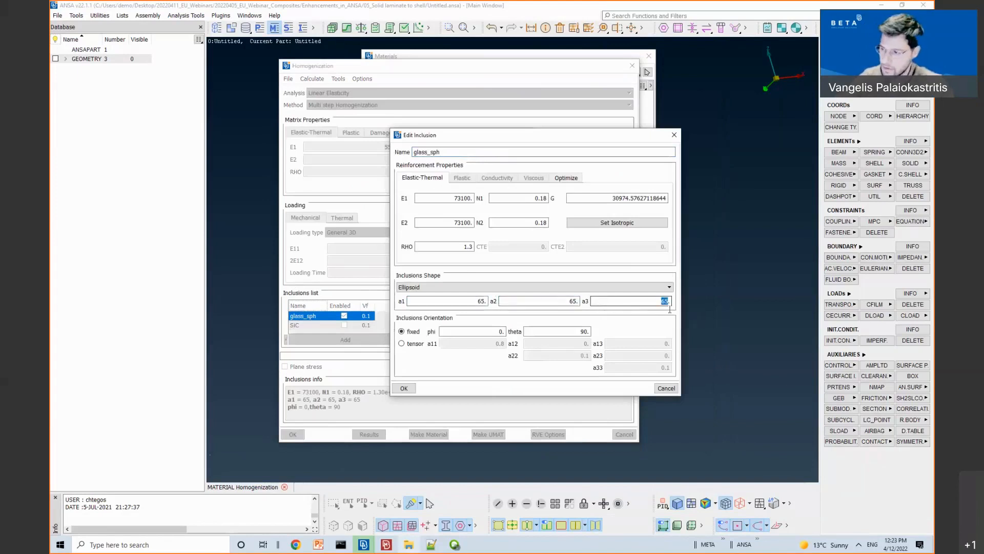
pyautogui.click(461, 301)
pyautogui.click(542, 301)
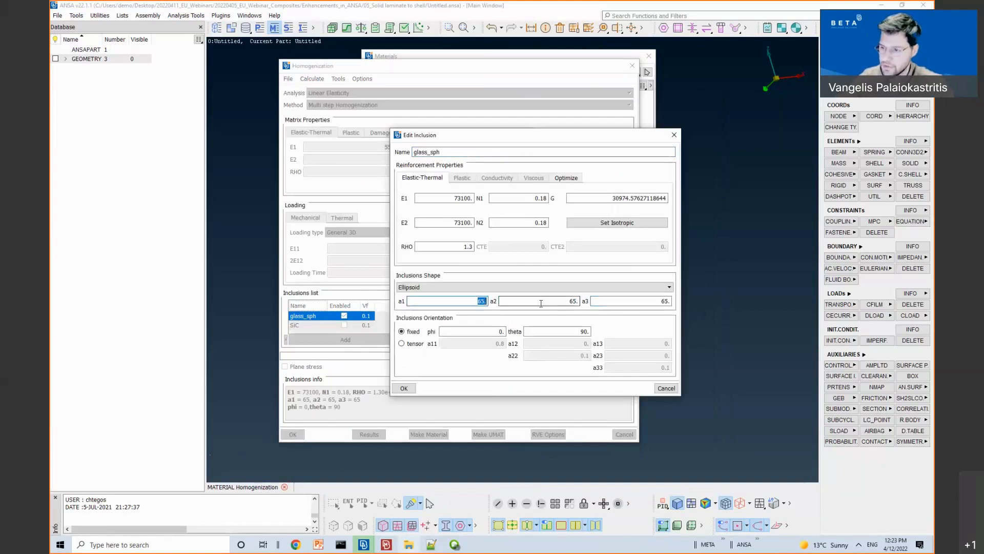
pyautogui.click(405, 388)
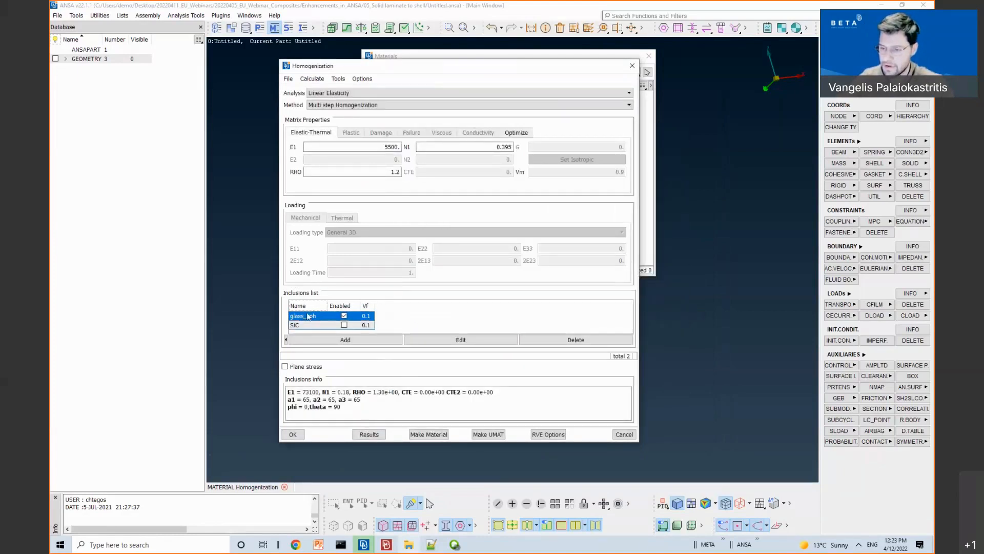
# Step: Recompute the effective properties, then confirm glass_sph keeps its Ellipsoid shape
pyautogui.click(368, 435)
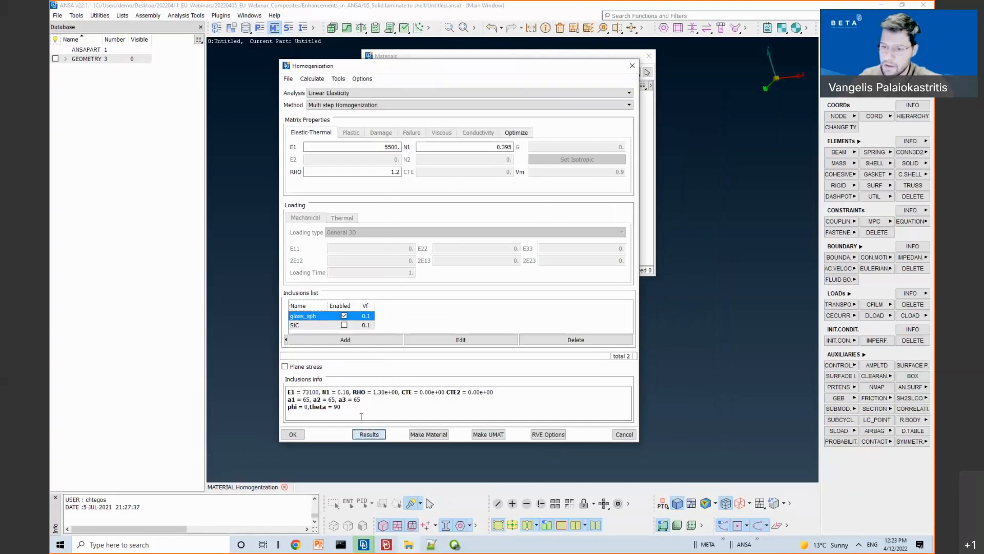
pyautogui.moveTo(297, 354); pyautogui.dragTo(347, 350)
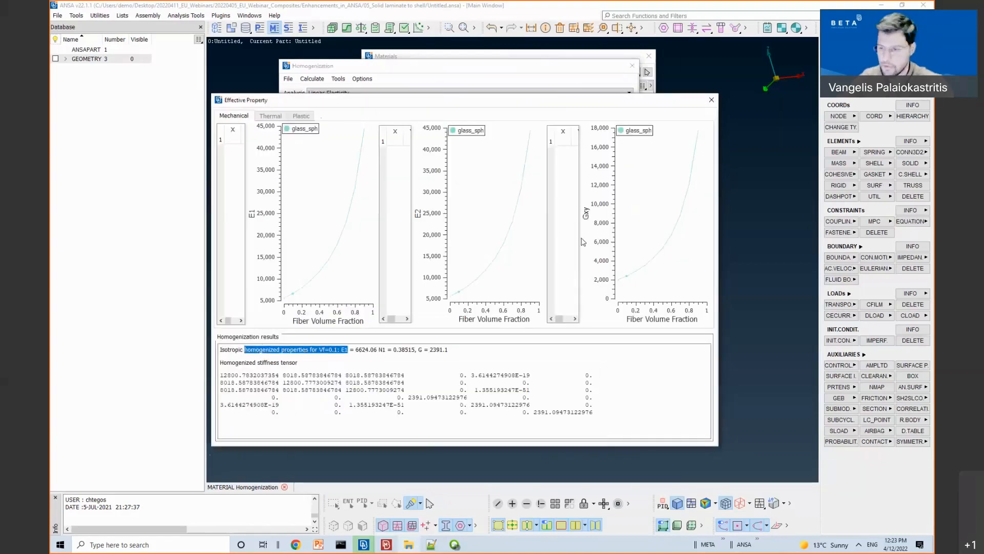
pyautogui.click(711, 100)
pyautogui.doubleClick(308, 316)
pyautogui.click(418, 288)
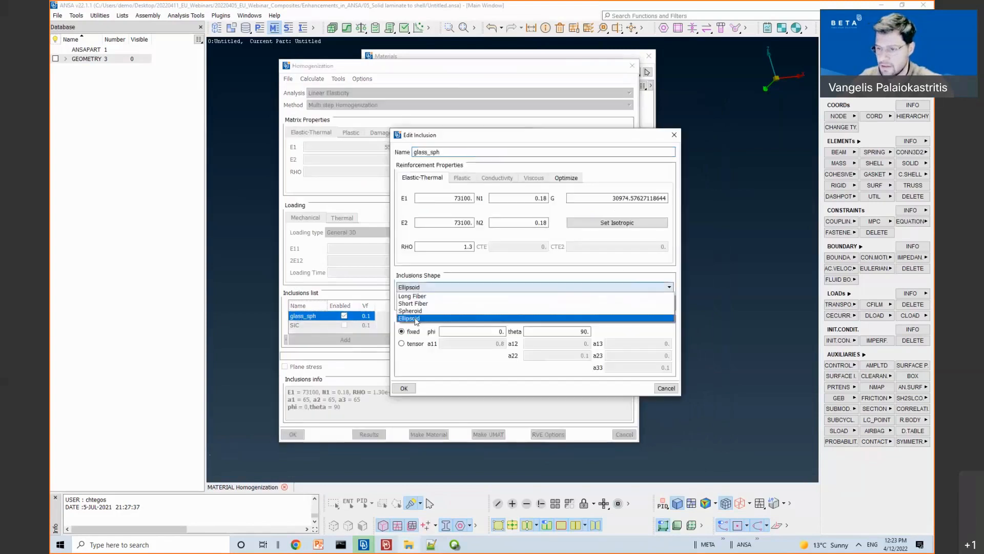
pyautogui.click(416, 318)
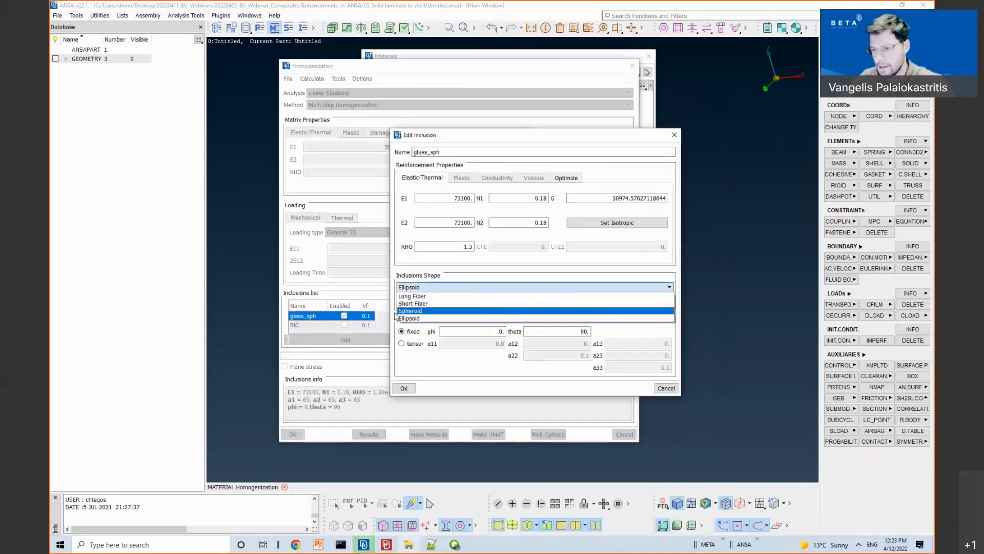
pyautogui.click(376, 329)
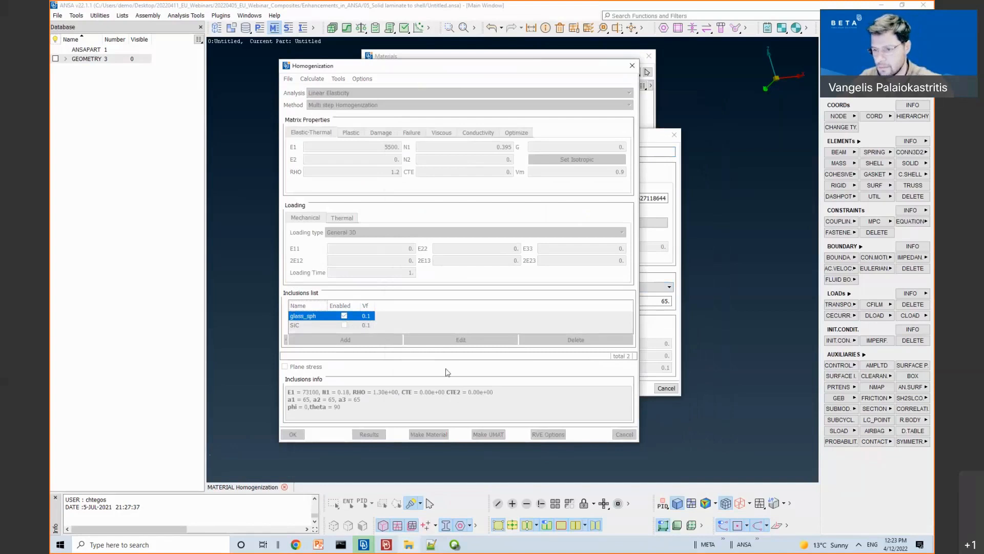
pyautogui.click(674, 135)
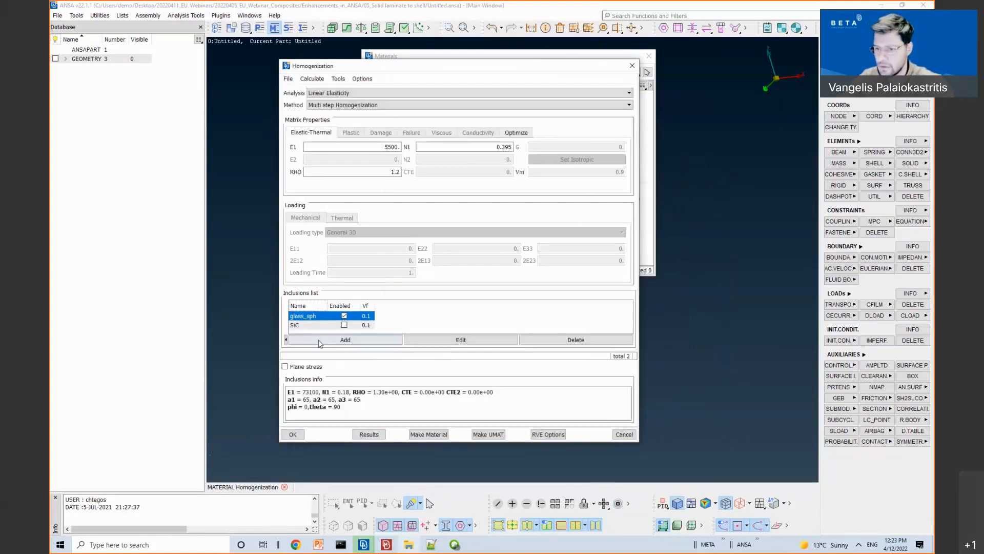
# Step: Add an isotropic New Inclusion with E1 15000 and enable it in the homogenization
pyautogui.click(318, 340)
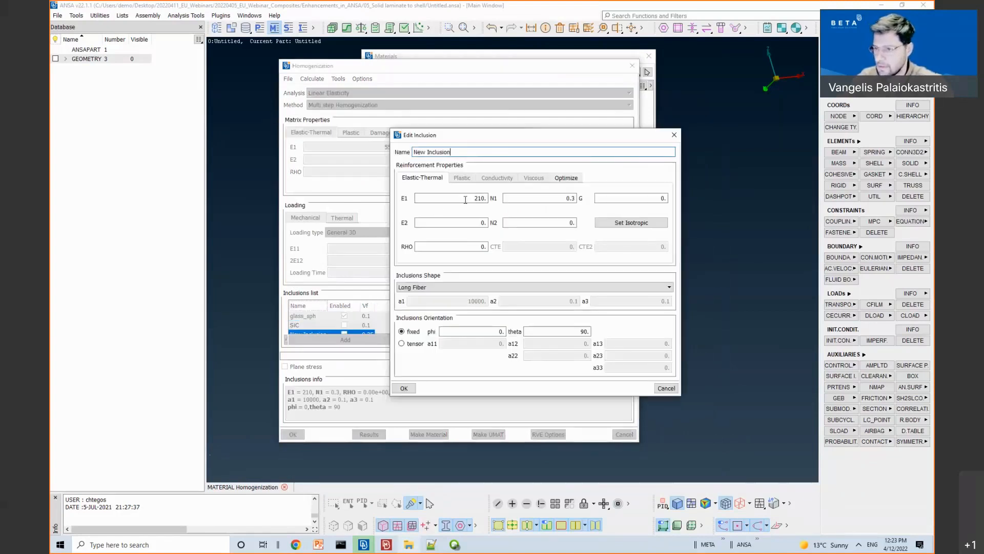
pyautogui.write('15000')
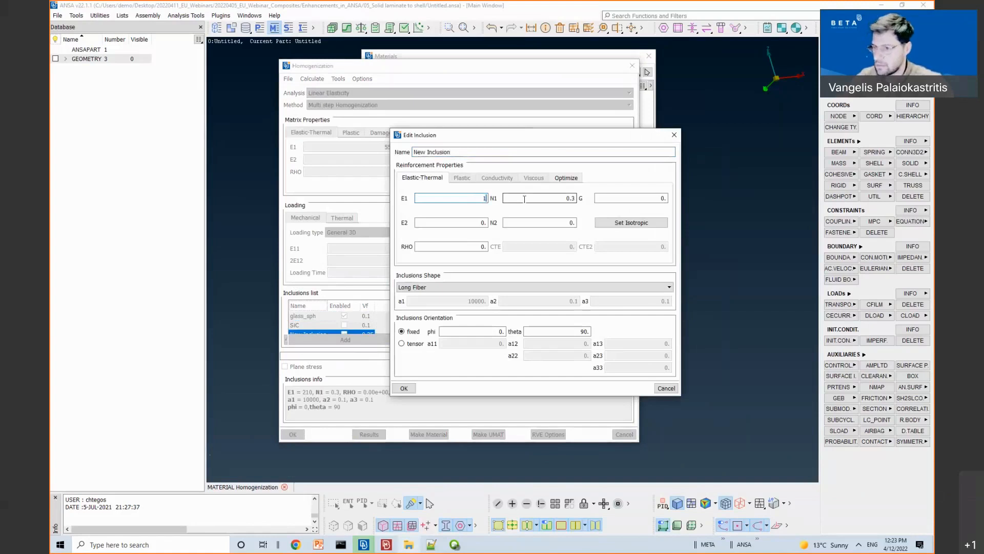
pyautogui.click(622, 224)
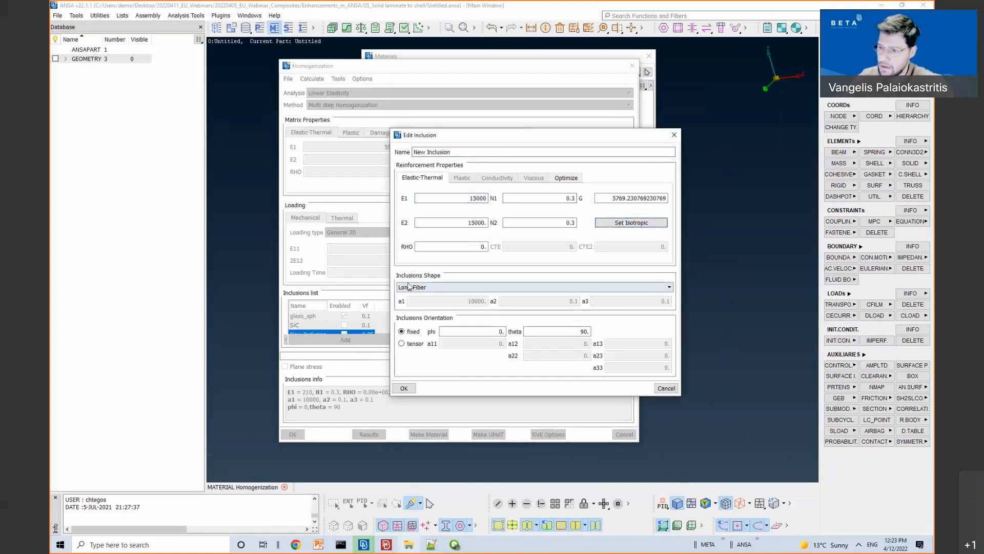
pyautogui.click(404, 387)
pyautogui.click(344, 325)
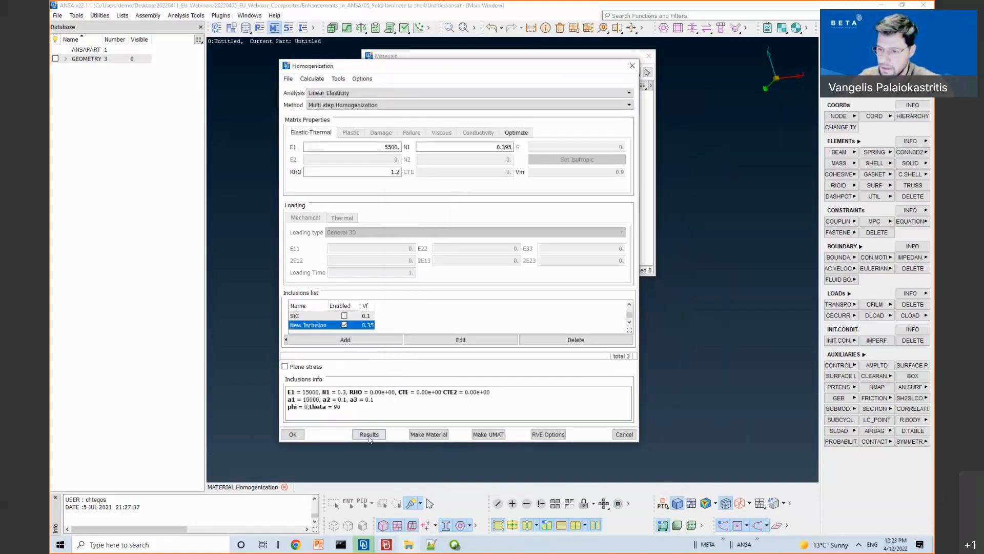
pyautogui.click(369, 435)
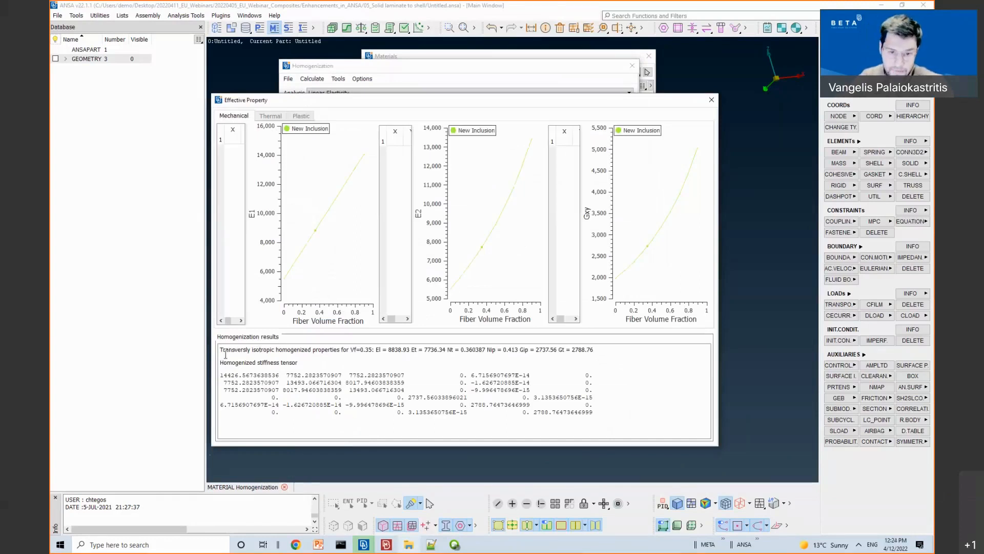
pyautogui.moveTo(222, 349); pyautogui.dragTo(426, 357)
pyautogui.click(422, 361)
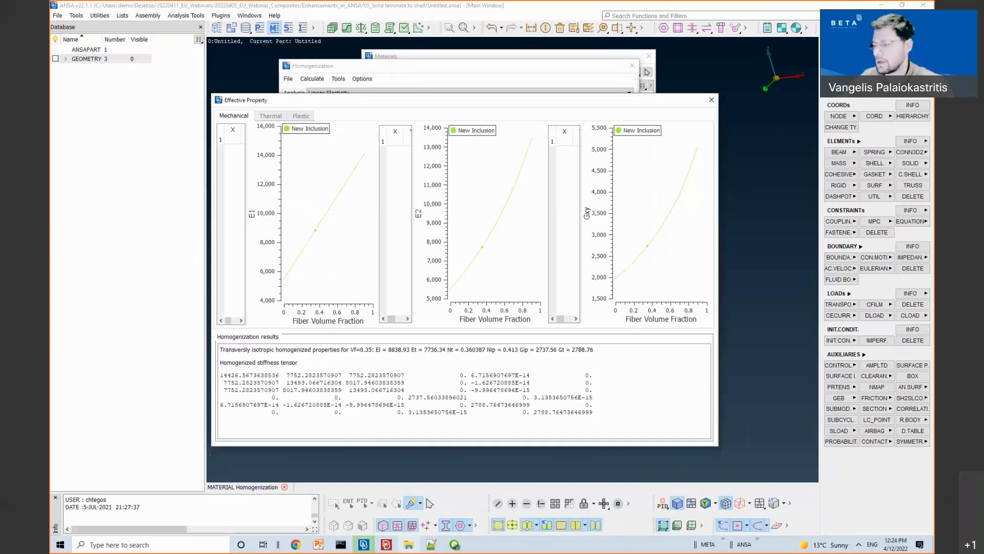
pyautogui.click(711, 101)
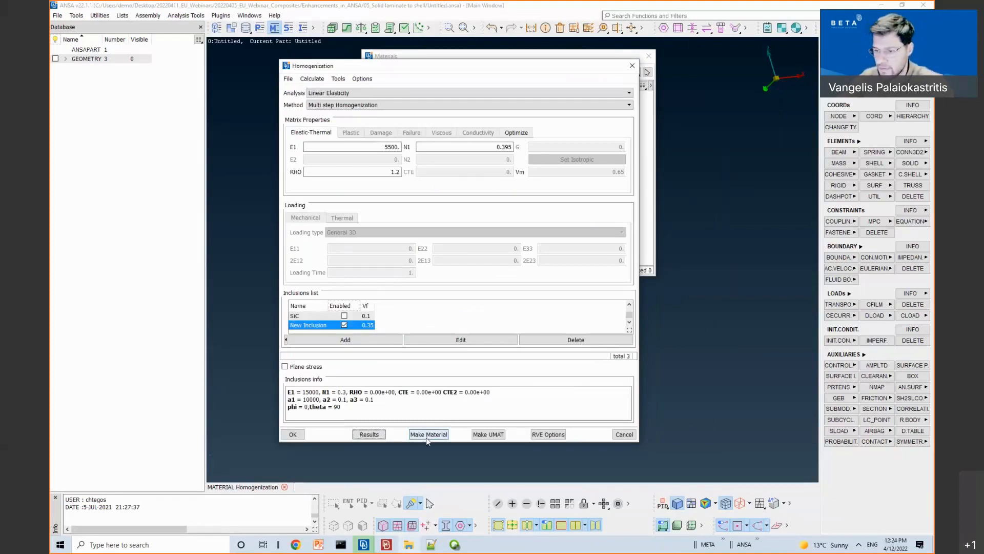
# Step: Create a MATERIAL card from the New Inclusion homogenized properties and accept it
pyautogui.click(427, 437)
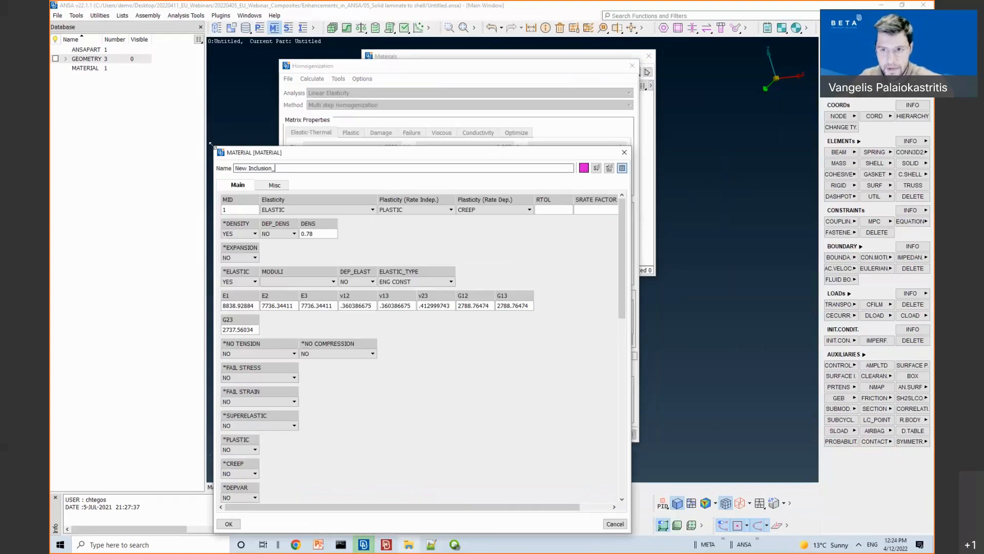
pyautogui.moveTo(252, 152); pyautogui.dragTo(373, 124)
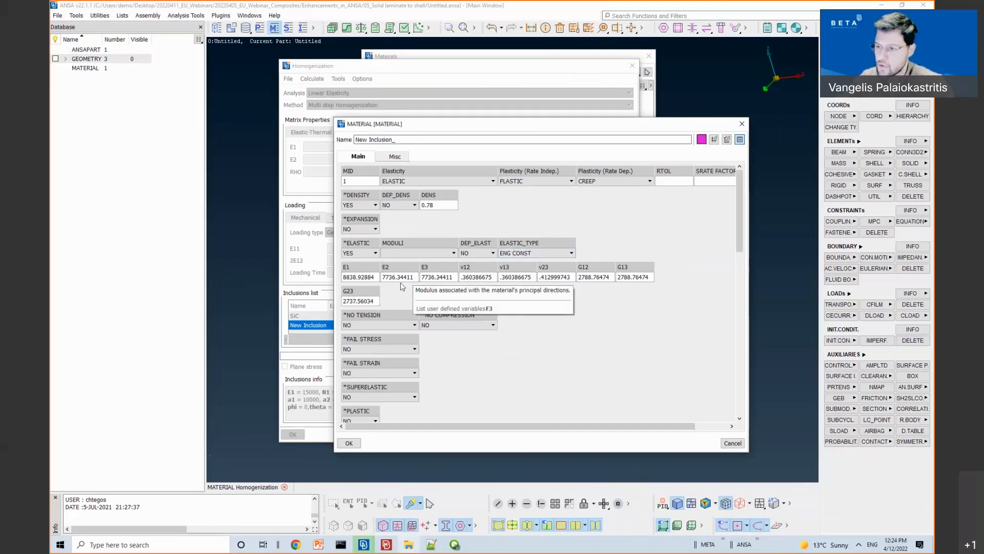
pyautogui.click(349, 443)
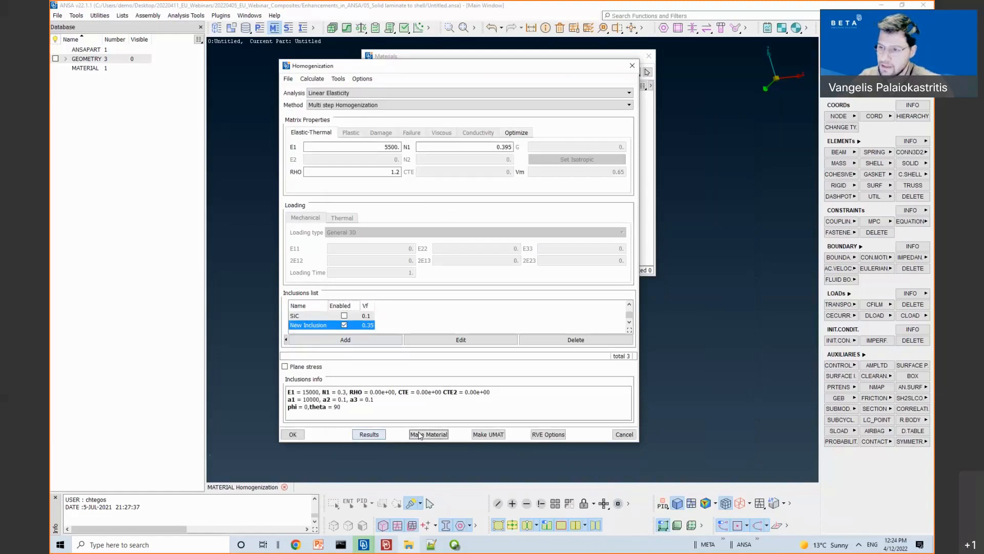
# Step: Discard a duplicate material card and re-enable the glass_sph inclusion
pyautogui.click(425, 432)
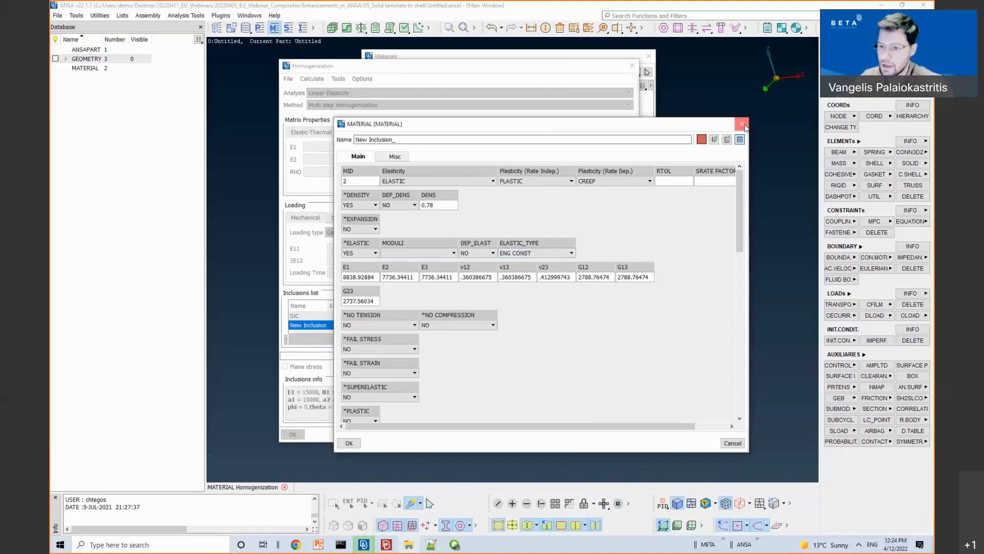
pyautogui.click(742, 125)
pyautogui.click(344, 316)
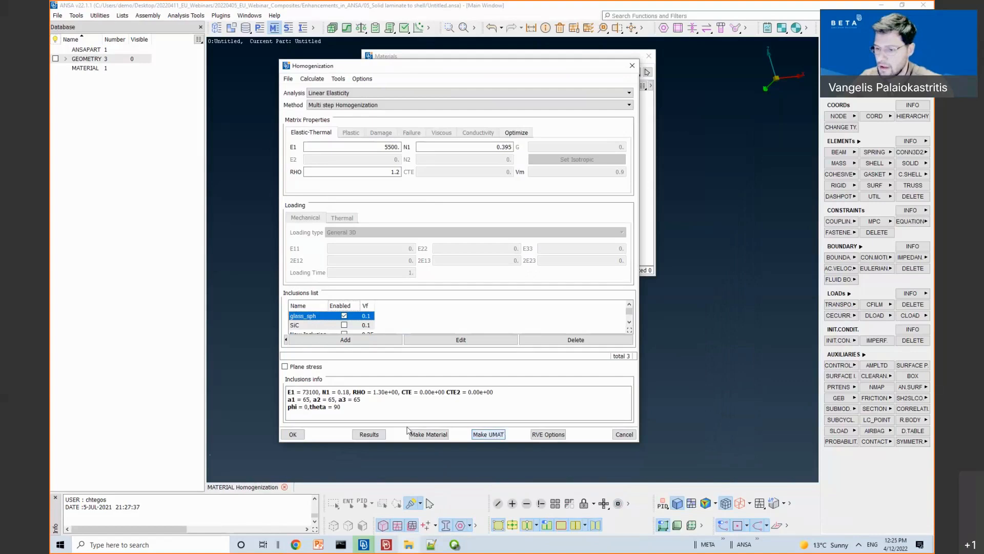
# Step: Create and accept the glass_sph_ material with YOUNG 6624.05779 and POISSON 0.385150449
pyautogui.click(428, 434)
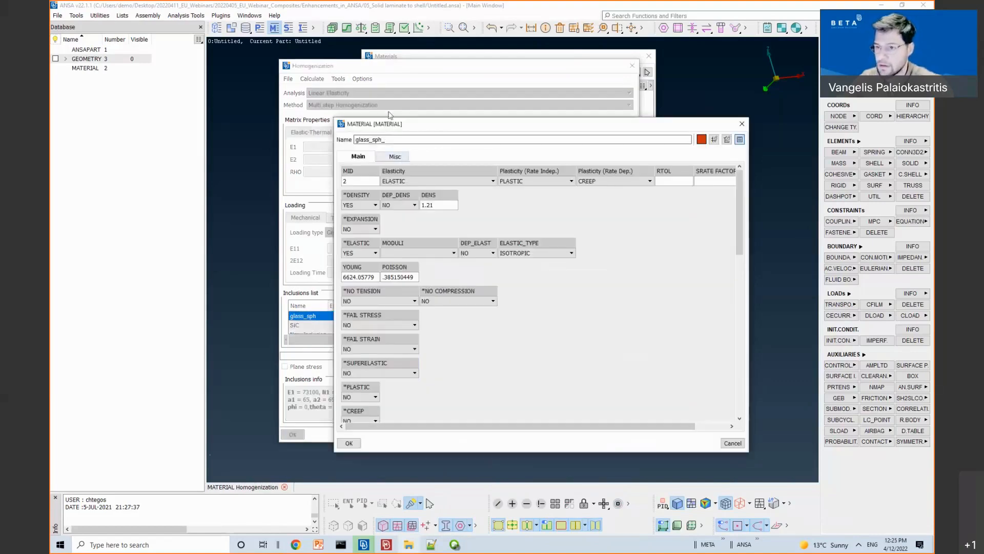
pyautogui.moveTo(391, 125); pyautogui.dragTo(388, 89)
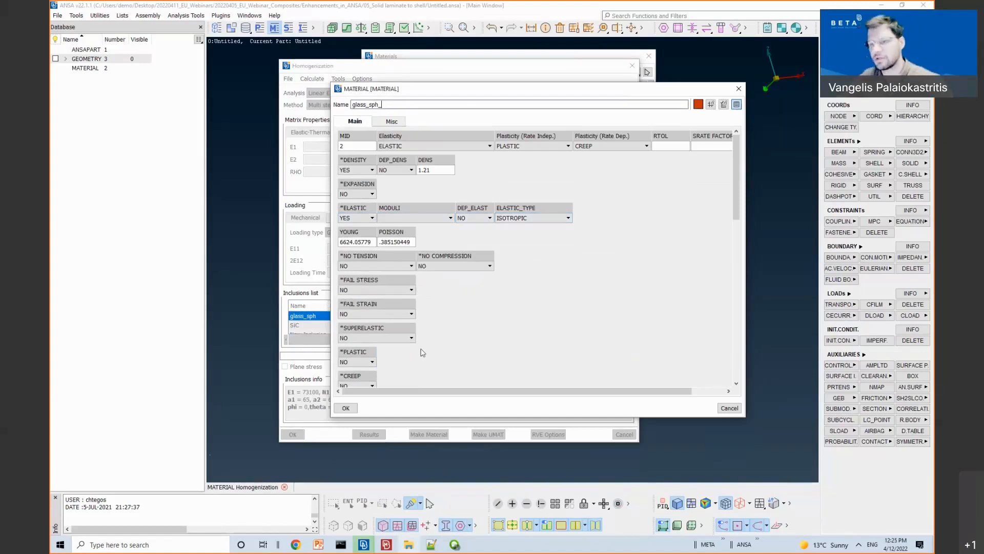
pyautogui.click(346, 409)
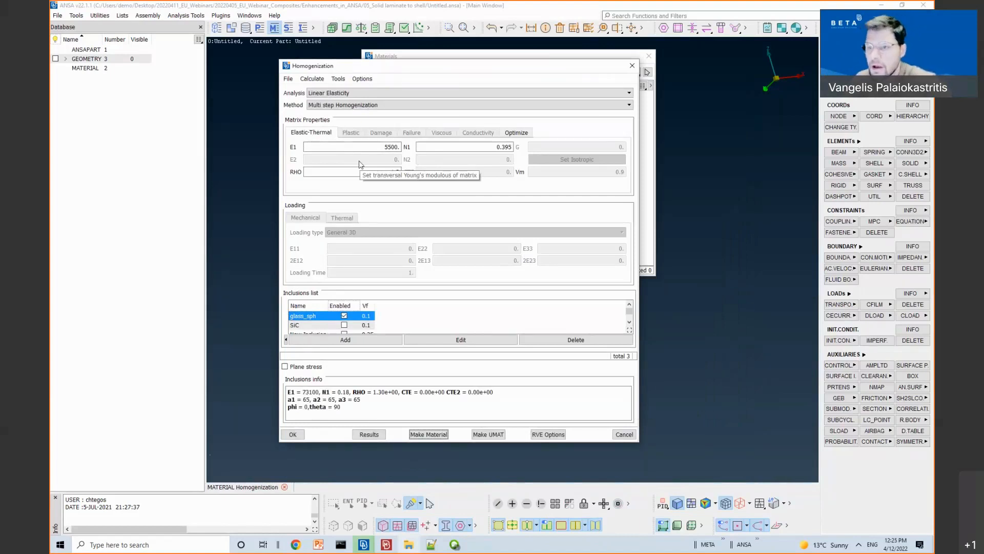
# Step: Load 1_2__Homogenization_Progressive_Damage_Failure.xml from the 06_UMAT_test folder
pyautogui.click(352, 93)
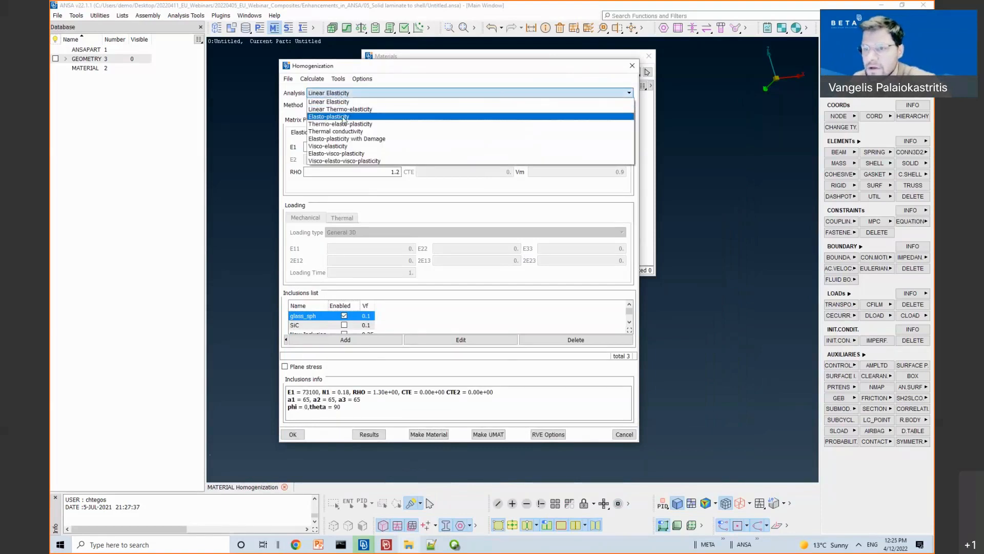
pyautogui.click(344, 117)
pyautogui.click(288, 79)
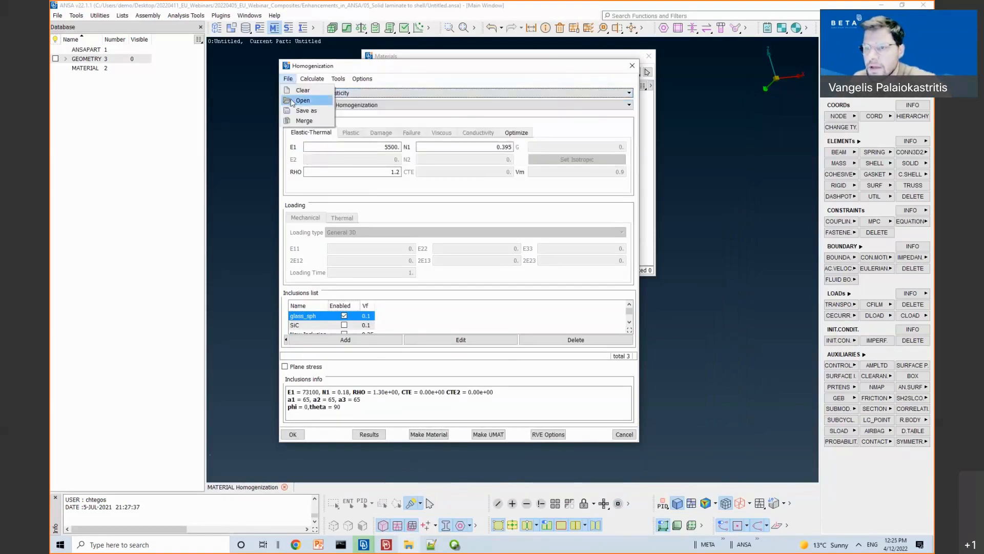
pyautogui.click(301, 101)
pyautogui.click(229, 110)
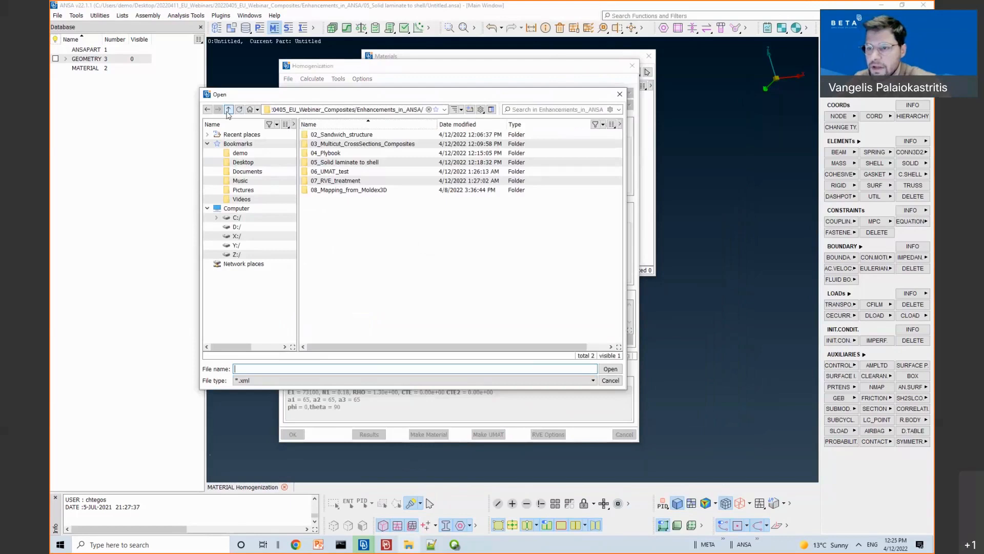
pyautogui.doubleClick(349, 172)
pyautogui.click(350, 146)
pyautogui.doubleClick(351, 146)
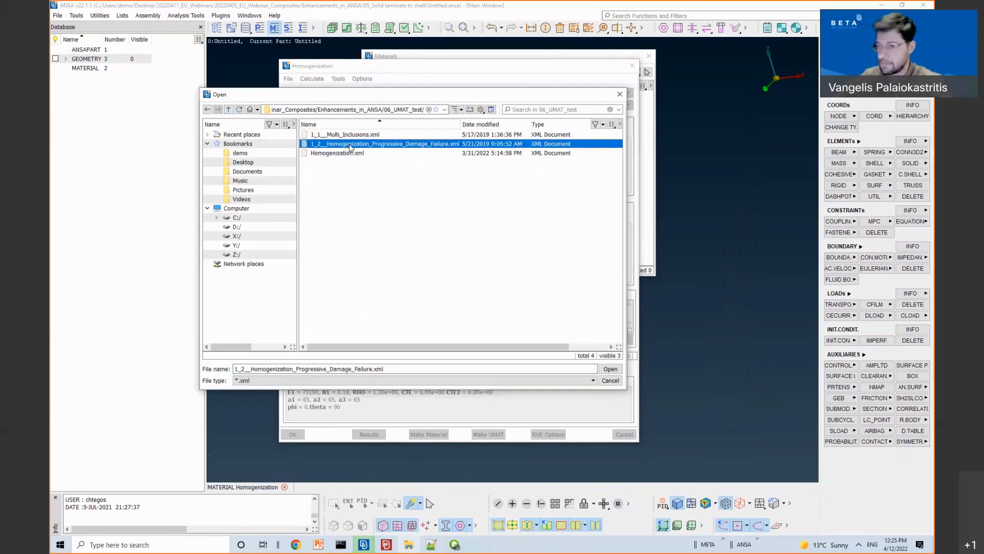
pyautogui.click(354, 92)
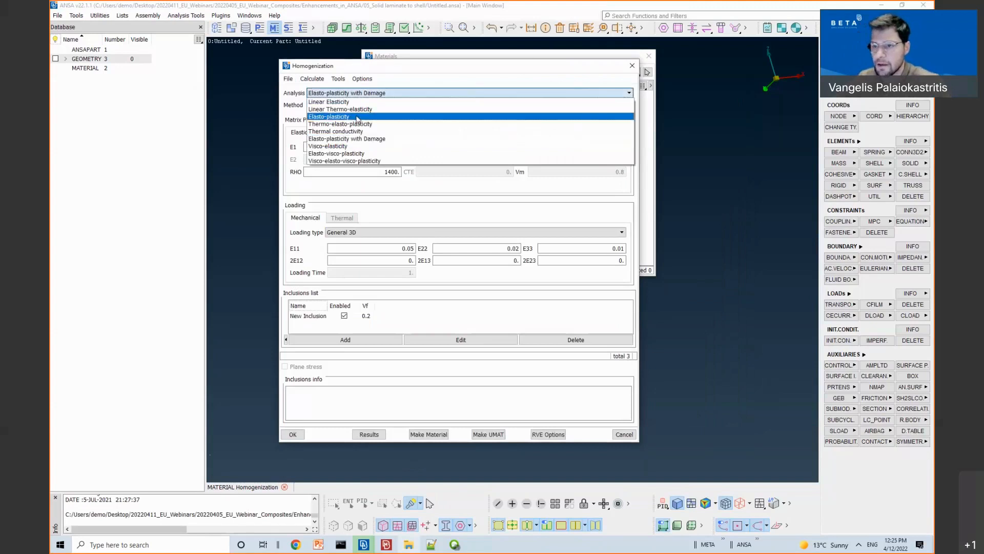
# Step: Set the analysis to Elasto-plasticity and review the matrix plastic properties
pyautogui.click(356, 116)
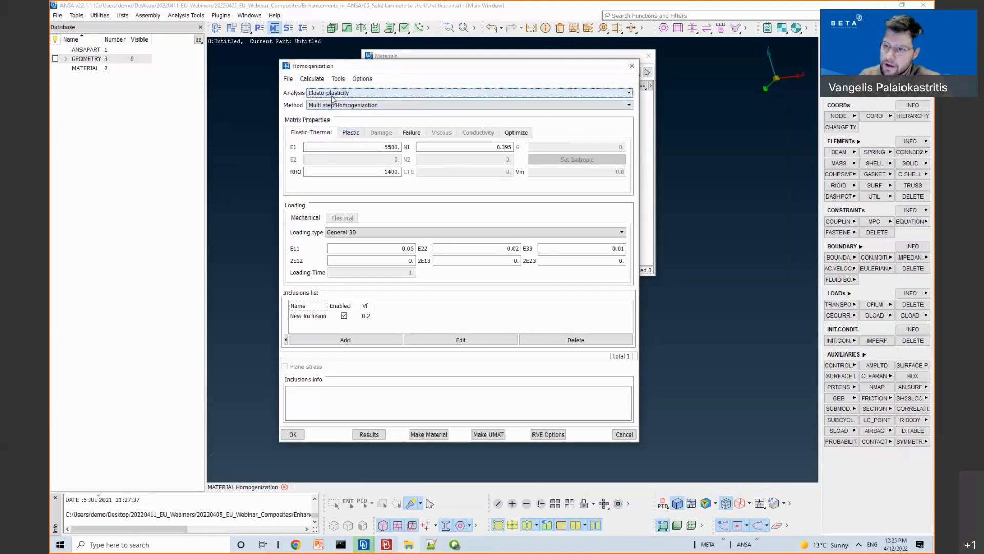
pyautogui.click(347, 133)
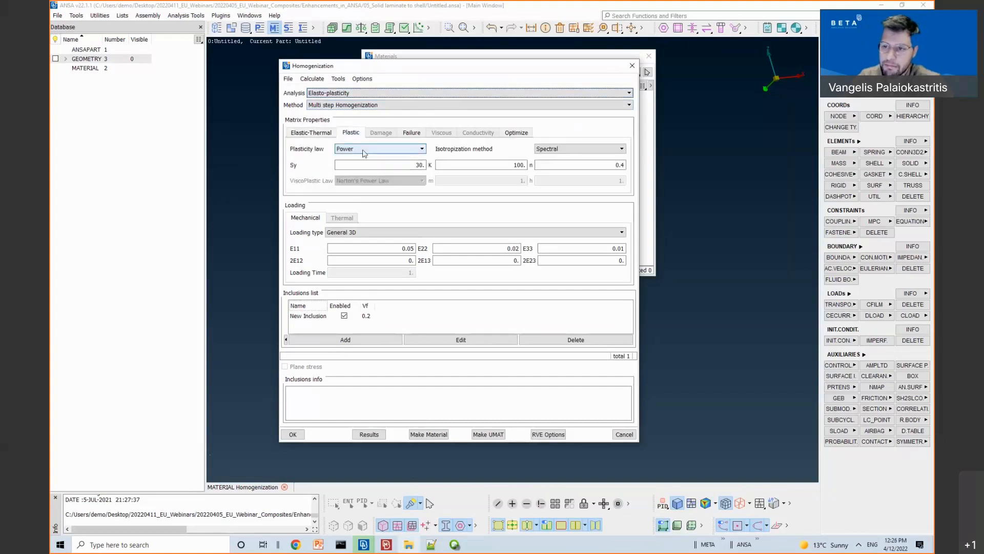
pyautogui.click(309, 132)
# Step: Review New Inclusion's properties: E1 73100, Sy 75, K 416, n 0.3895
pyautogui.click(330, 316)
pyautogui.doubleClick(330, 316)
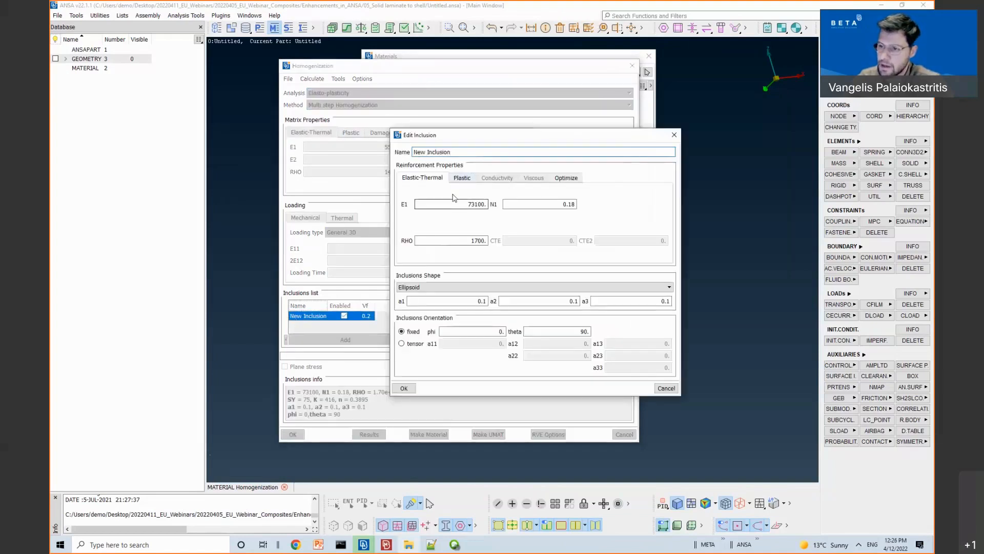
pyautogui.click(458, 178)
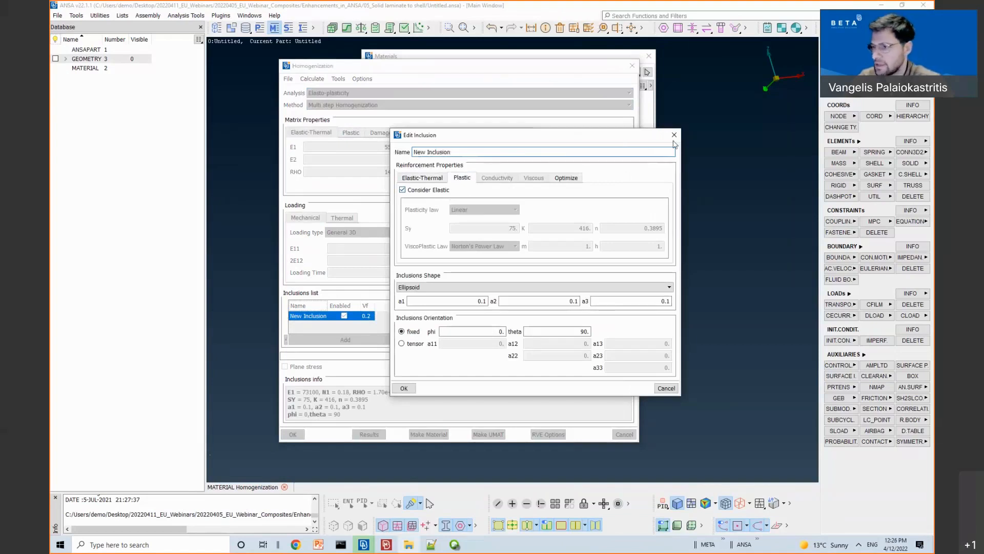
pyautogui.click(404, 388)
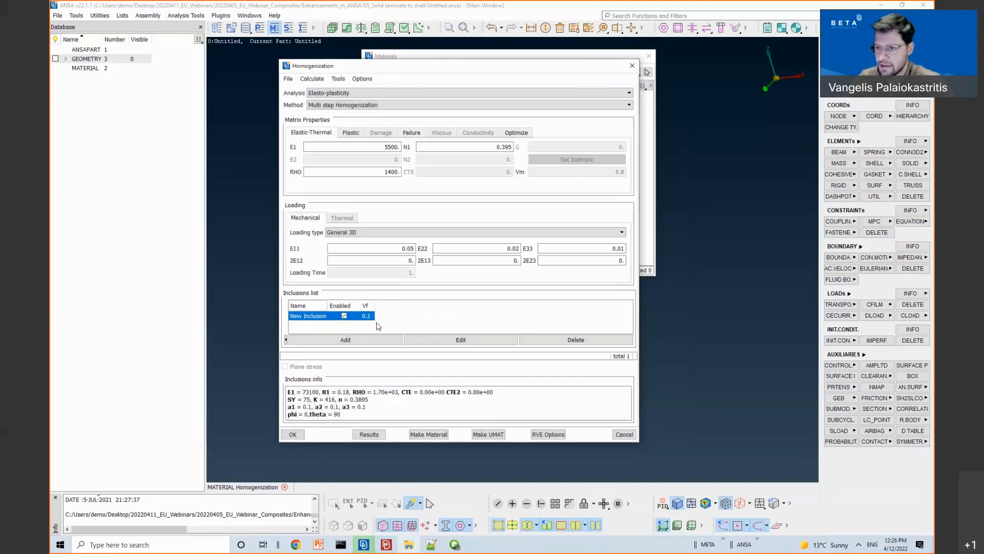
# Step: Compute homogenized properties at Vf 0.2: E1 7973.19, N1 0.375152, G 2899.02
pyautogui.click(391, 319)
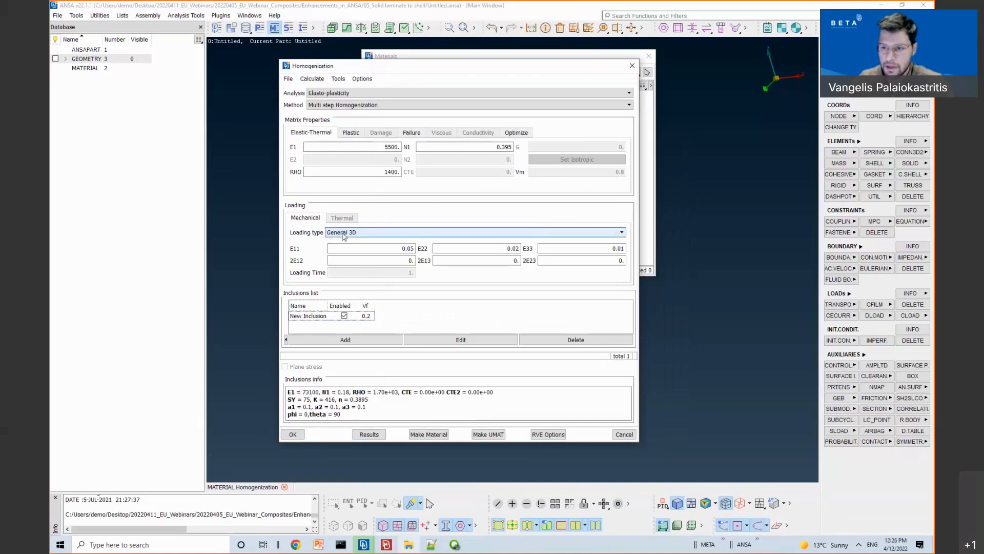
pyautogui.click(408, 248)
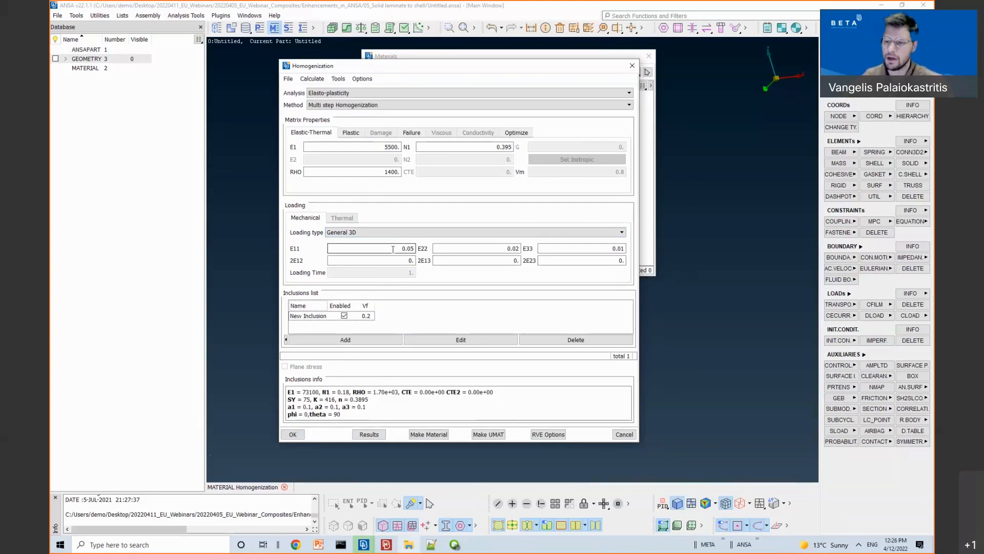
pyautogui.click(382, 436)
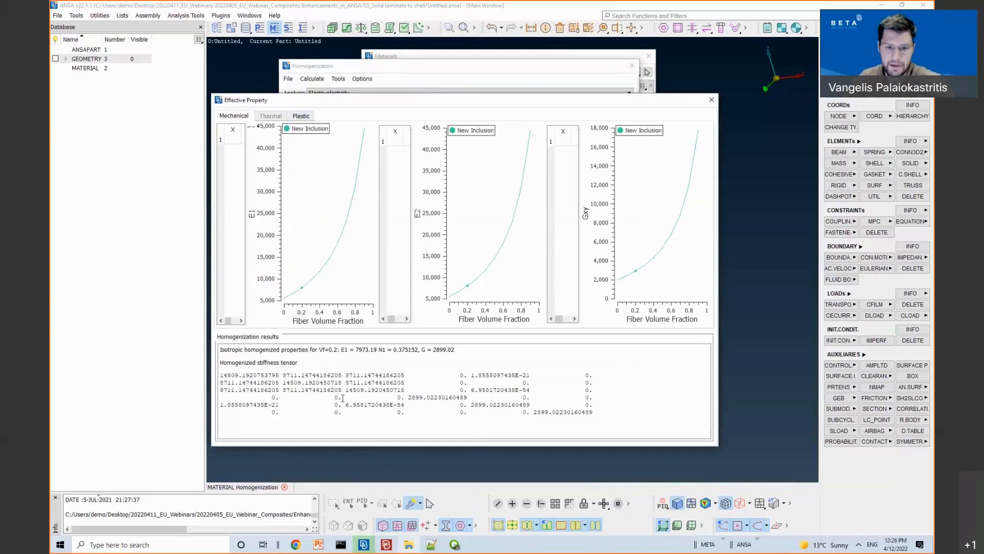
# Step: Set the plastic curve stress measure to VonMises and arrange the results and Homogenization windows
pyautogui.click(301, 116)
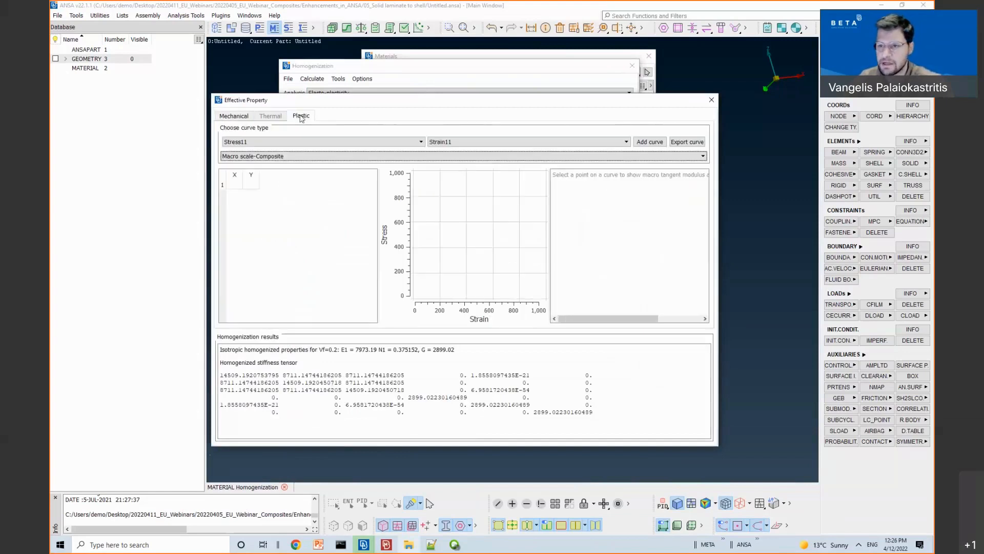
pyautogui.click(296, 142)
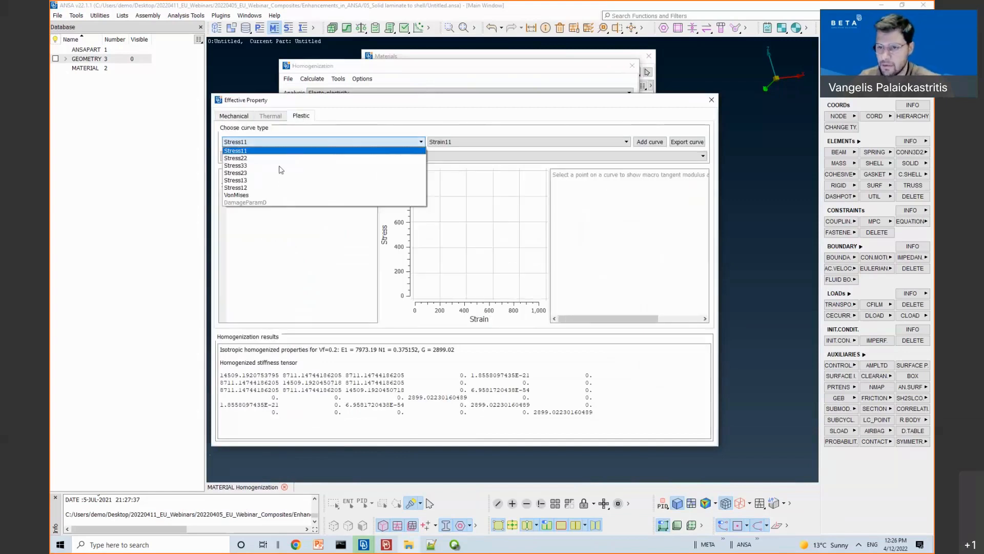
pyautogui.click(259, 197)
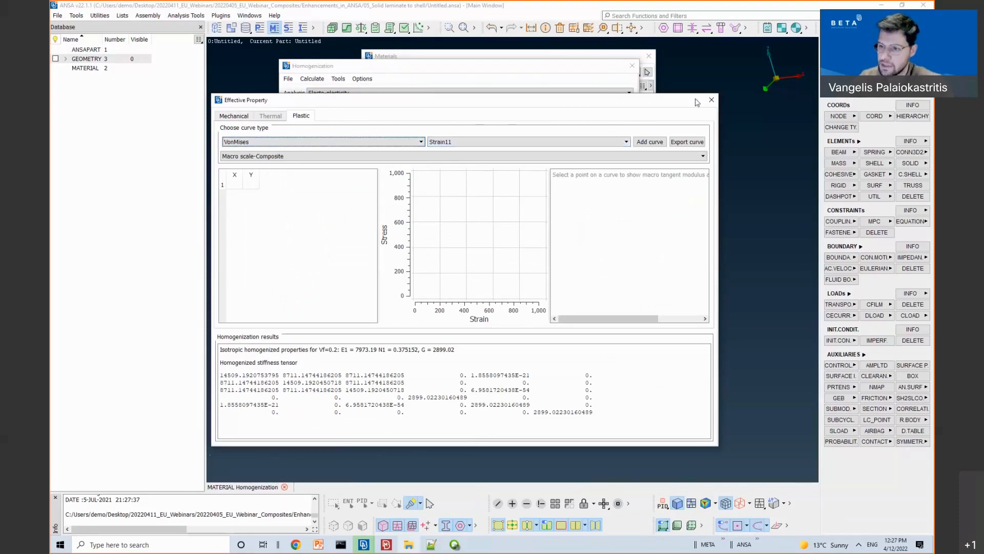
pyautogui.moveTo(698, 103); pyautogui.dragTo(893, 82)
pyautogui.moveTo(334, 65); pyautogui.dragTo(234, 64)
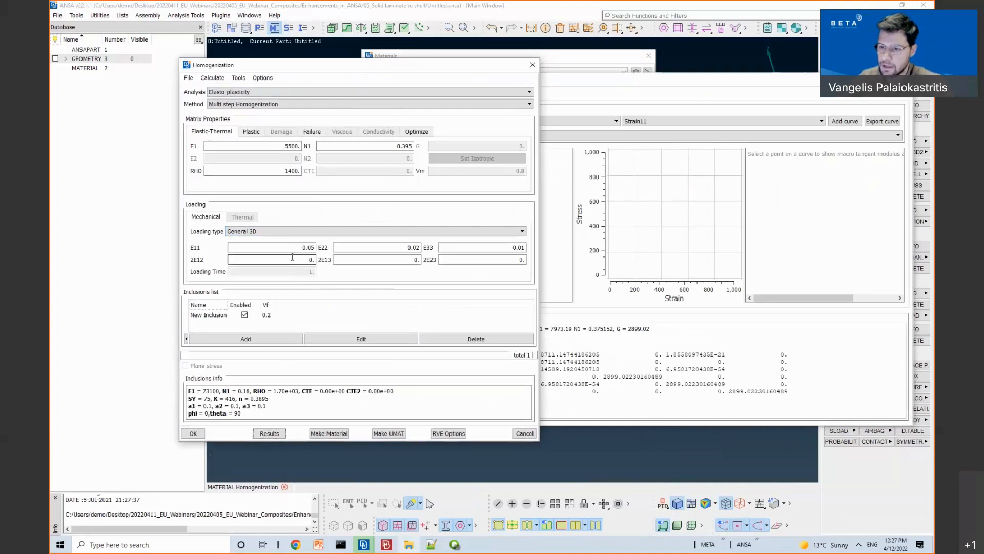
pyautogui.click(674, 88)
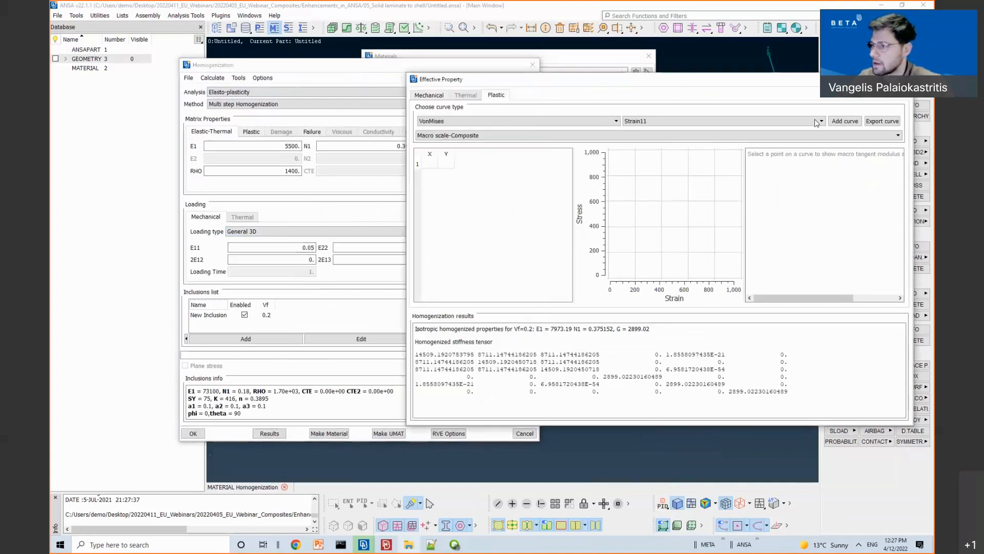
# Step: Plot VonMises–Strain11 curves for Macro scale-Composite, Micro scale-Matrix and New Inclusion
pyautogui.click(844, 121)
pyautogui.click(617, 135)
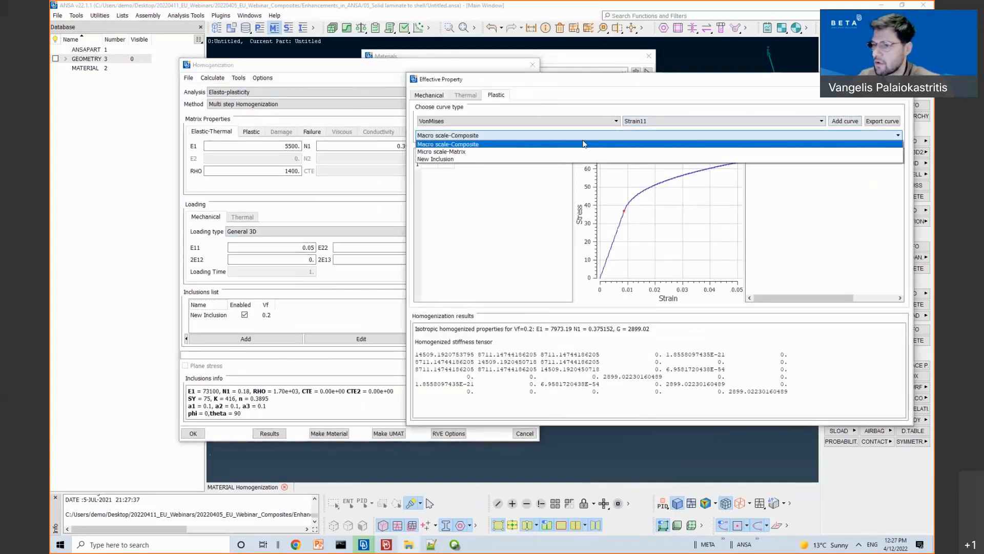
pyautogui.click(610, 147)
pyautogui.click(835, 122)
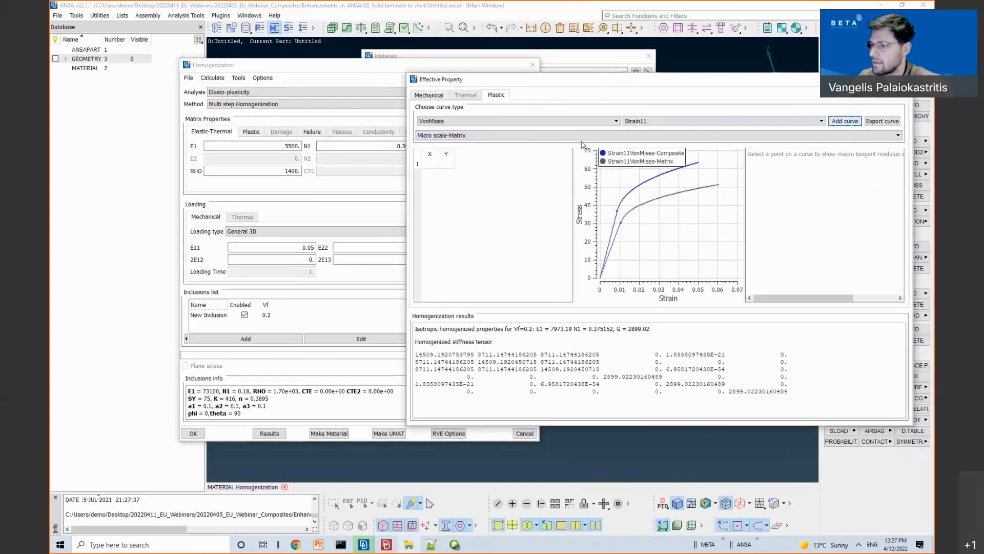
pyautogui.click(461, 135)
pyautogui.click(457, 159)
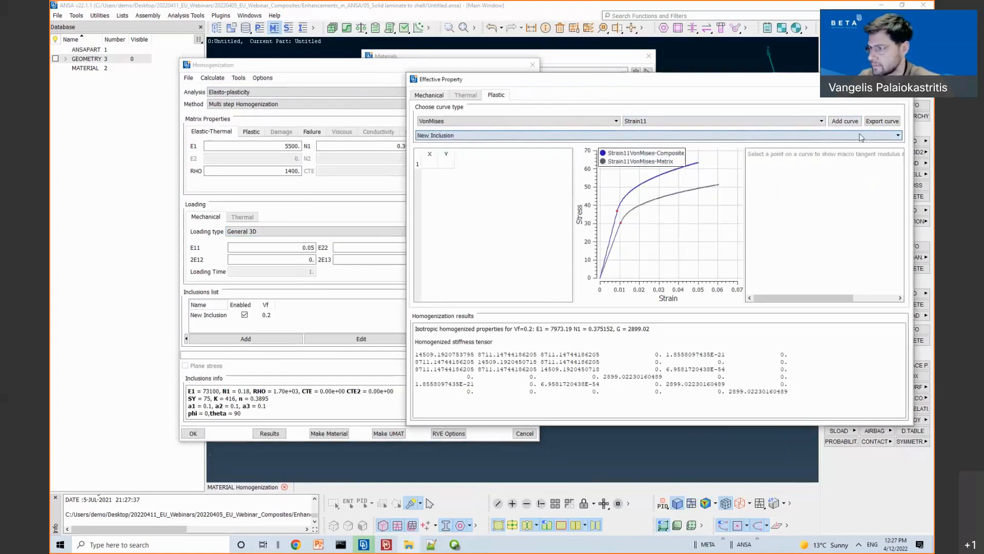
pyautogui.click(833, 121)
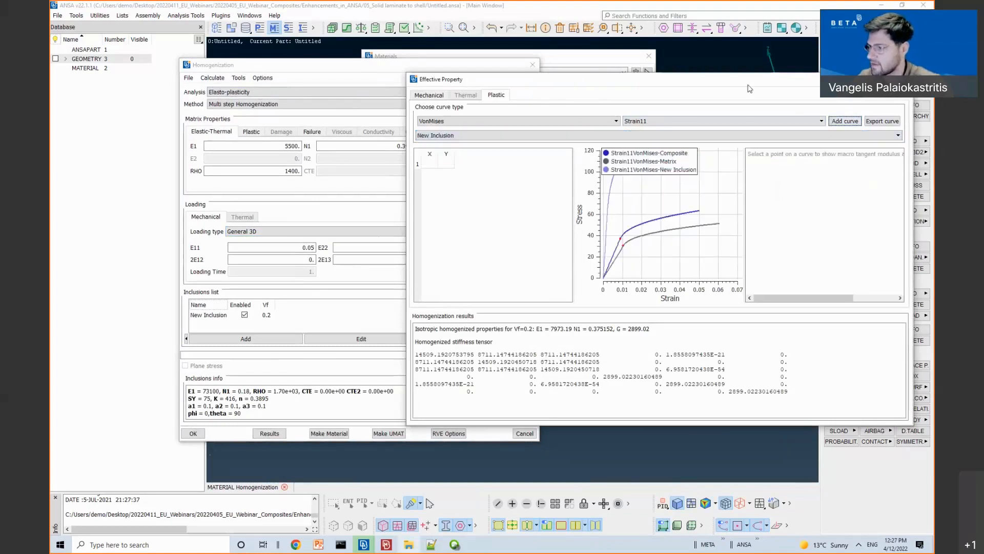
# Step: Inspect elastic and plastic points on the matrix and composite curves, then close the results
pyautogui.moveTo(746, 82); pyautogui.dragTo(554, 81)
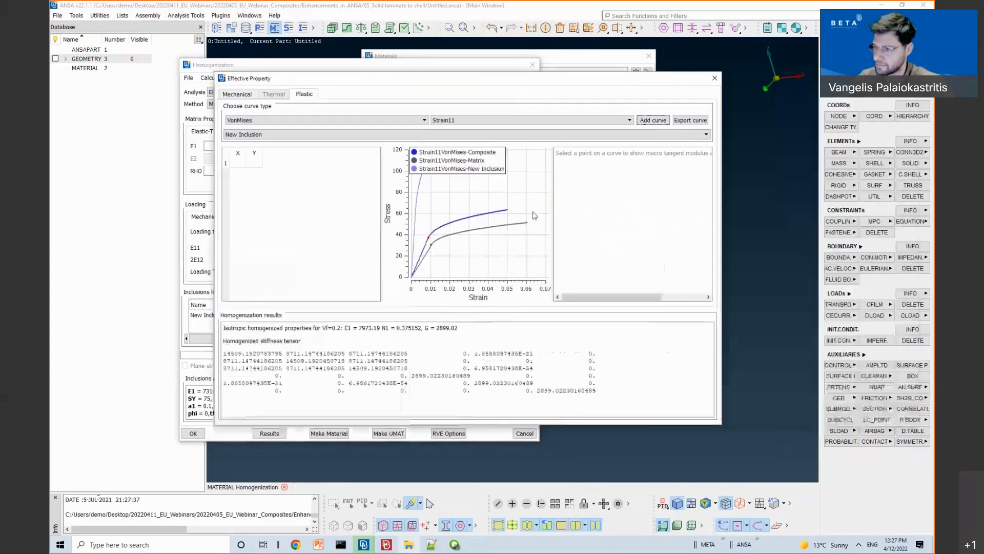
pyautogui.click(431, 245)
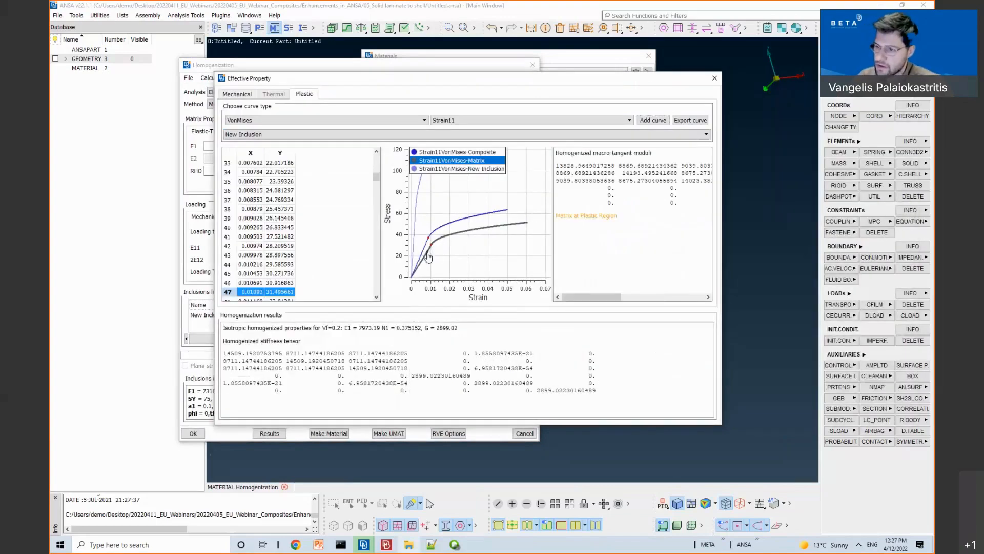
pyautogui.click(428, 253)
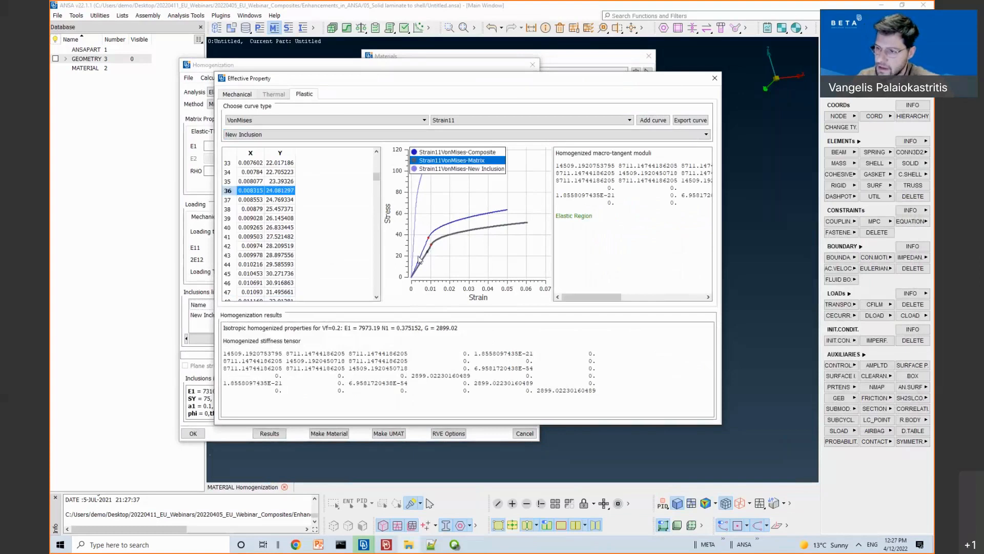
pyautogui.click(421, 255)
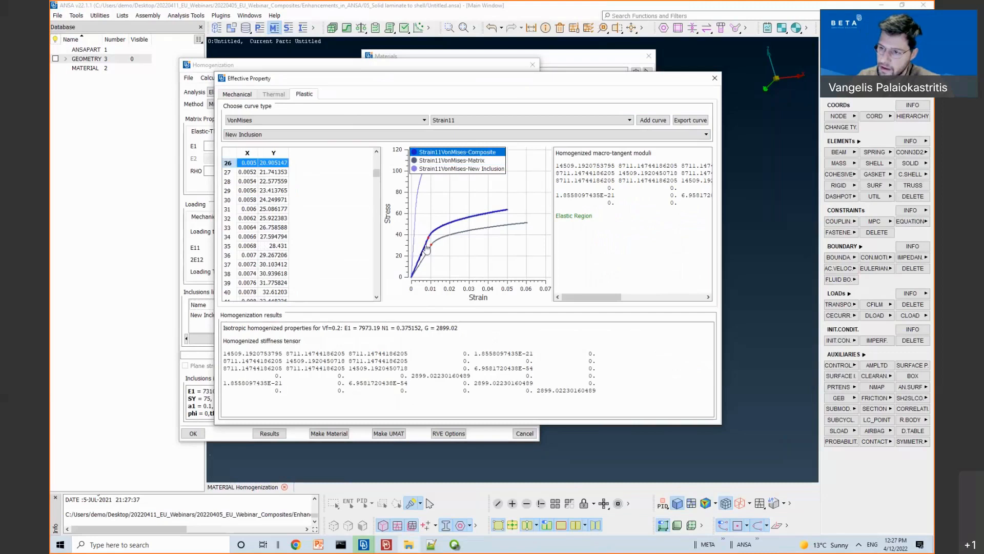
pyautogui.click(426, 247)
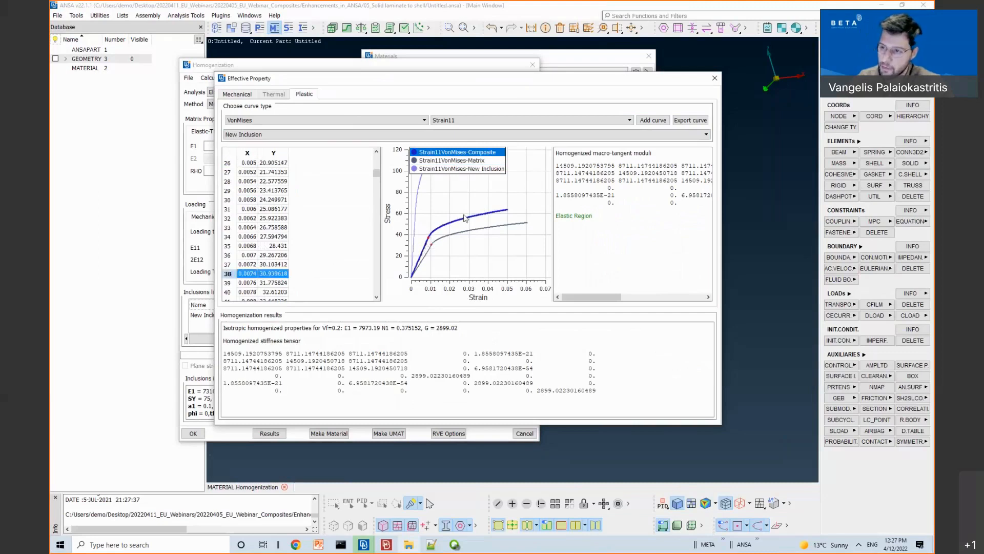
pyautogui.click(421, 265)
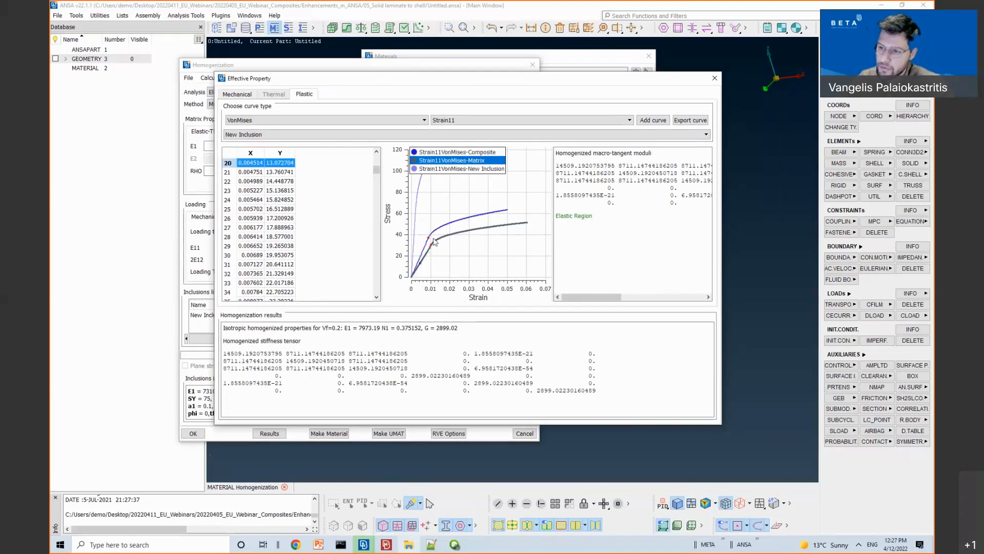
pyautogui.click(469, 221)
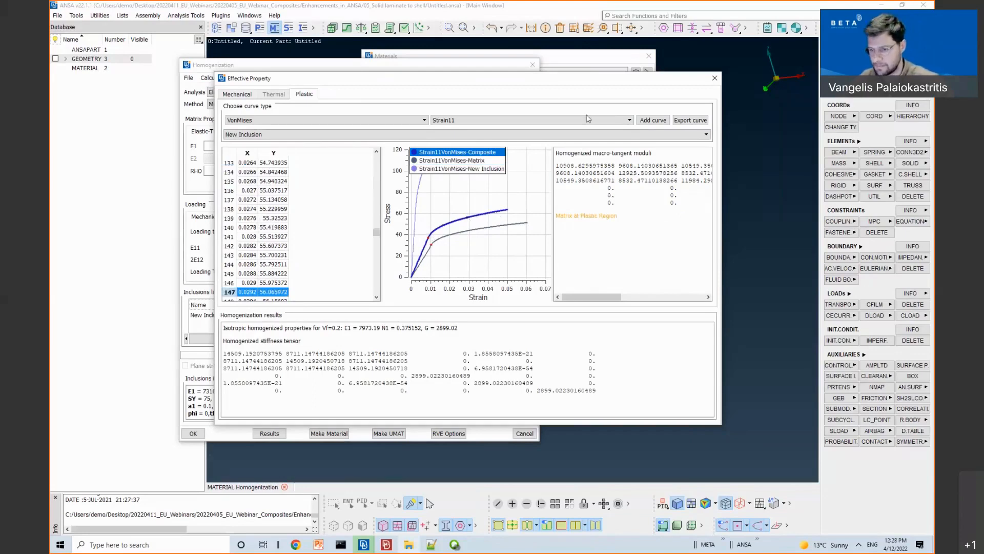
pyautogui.click(714, 79)
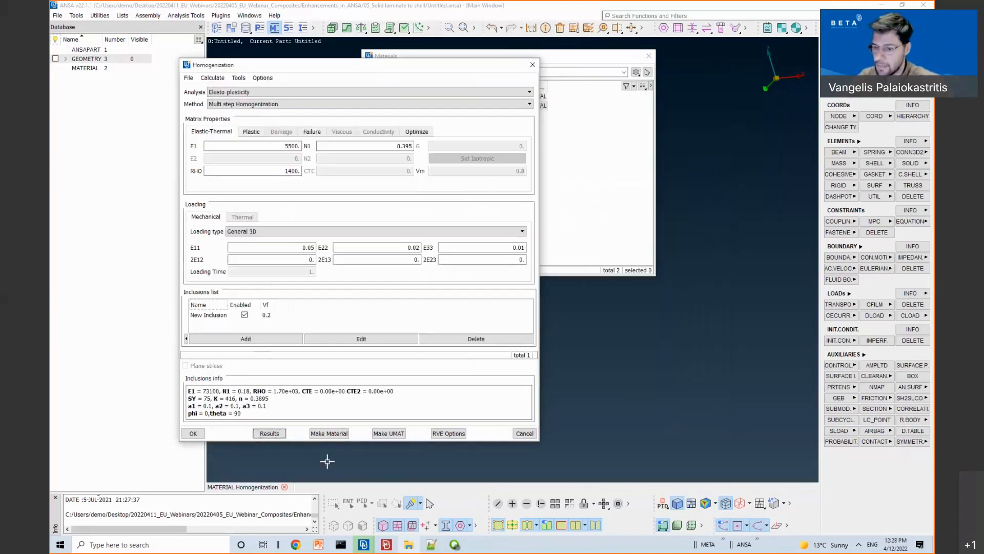
# Step: Start an isotropic elasto-plastic material from the homogenization using the VonMises–Strain11 hardening curve
pyautogui.click(330, 434)
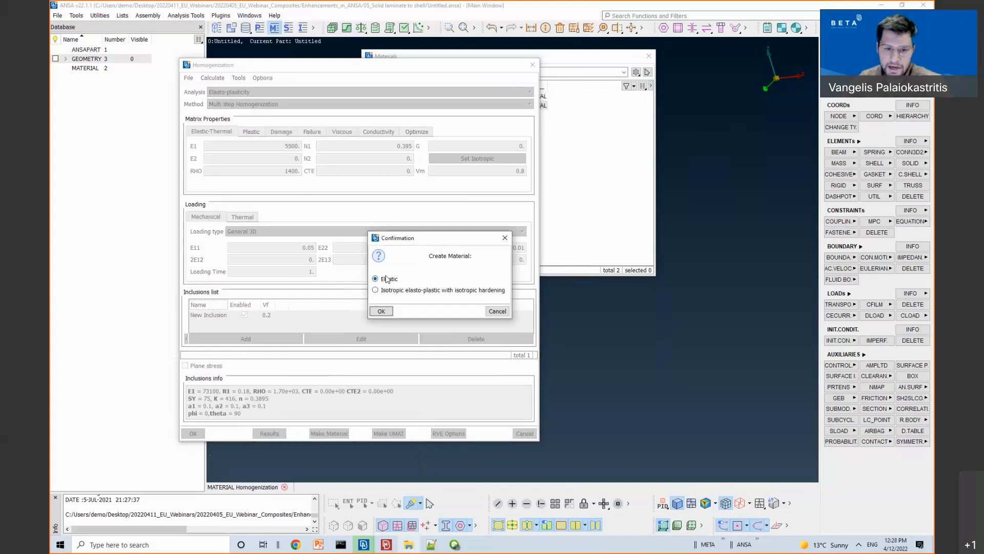
pyautogui.click(391, 291)
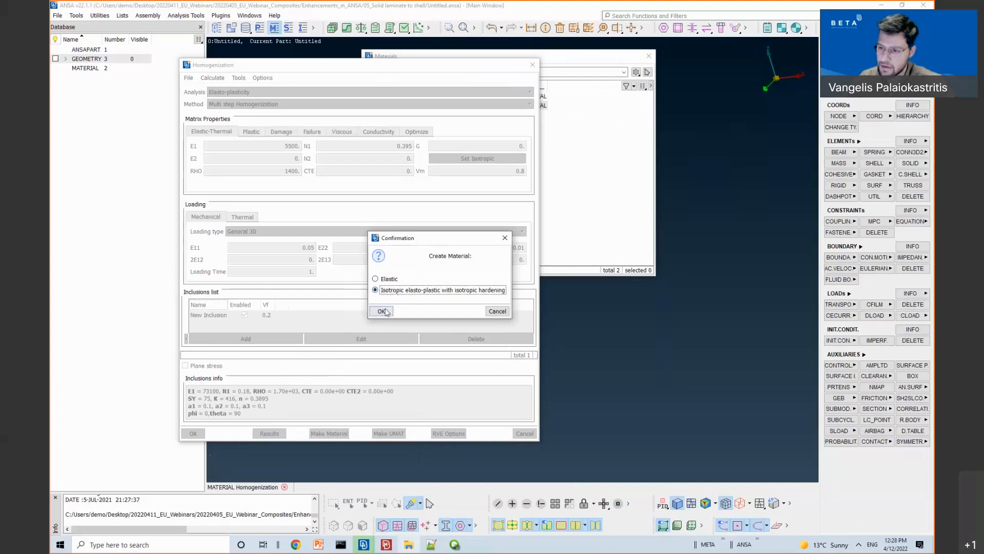
pyautogui.click(381, 311)
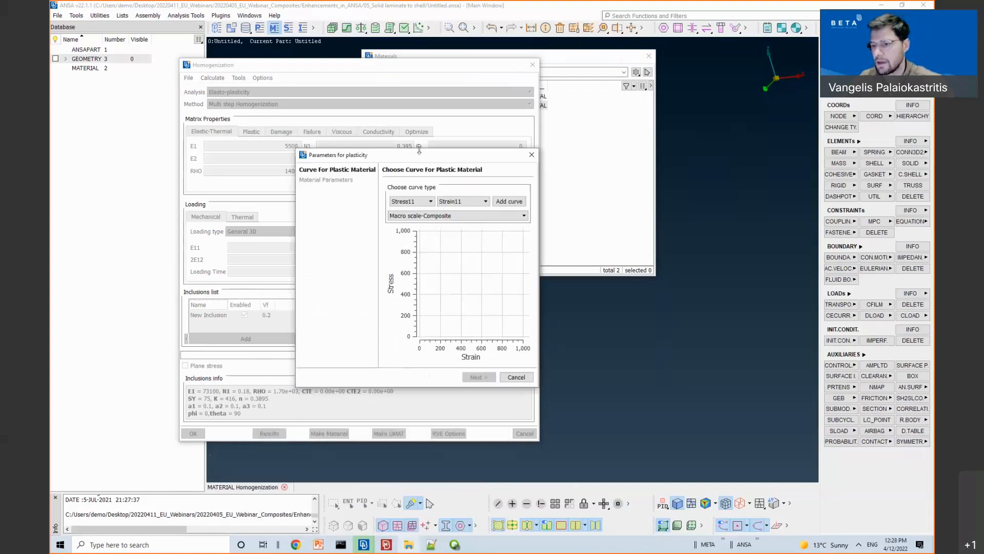
pyautogui.click(431, 201)
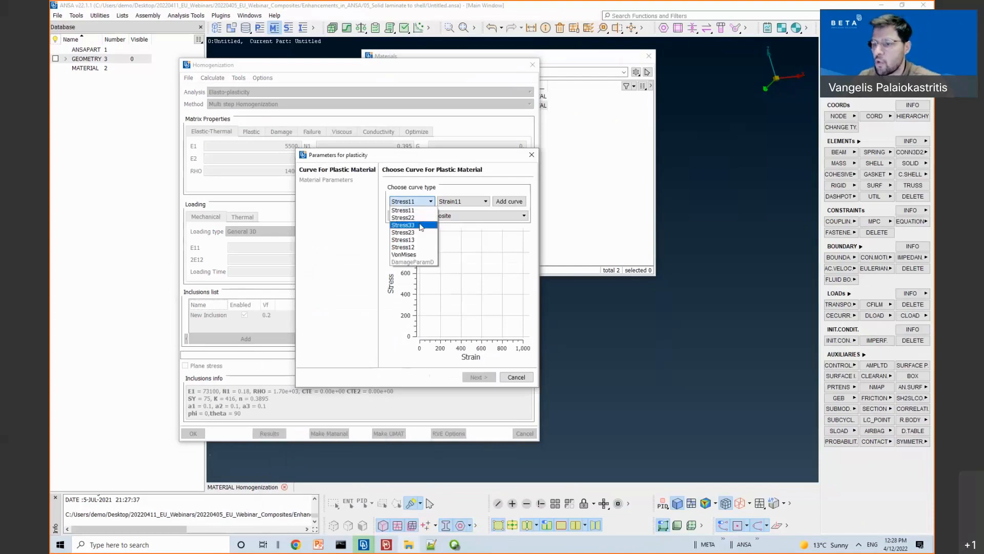
pyautogui.click(413, 255)
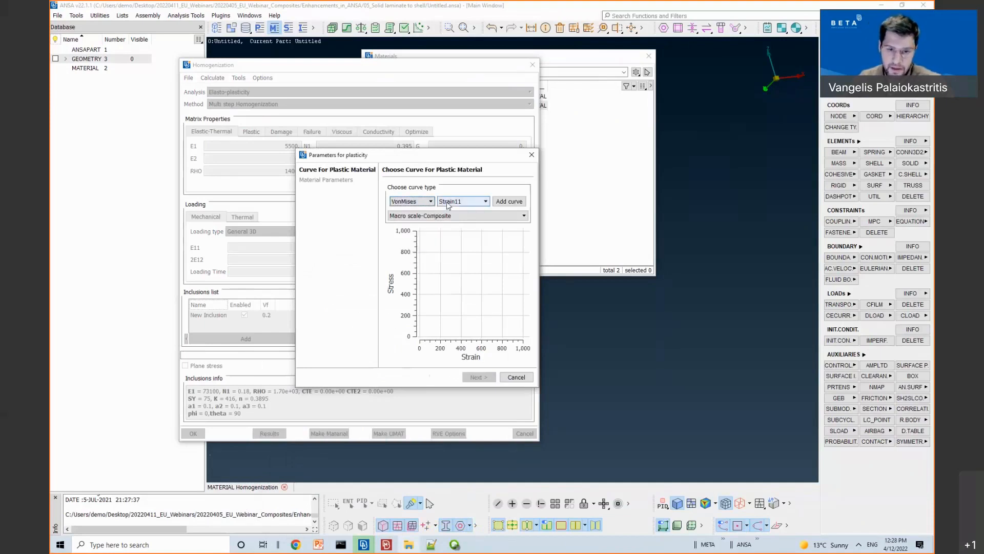
pyautogui.click(509, 201)
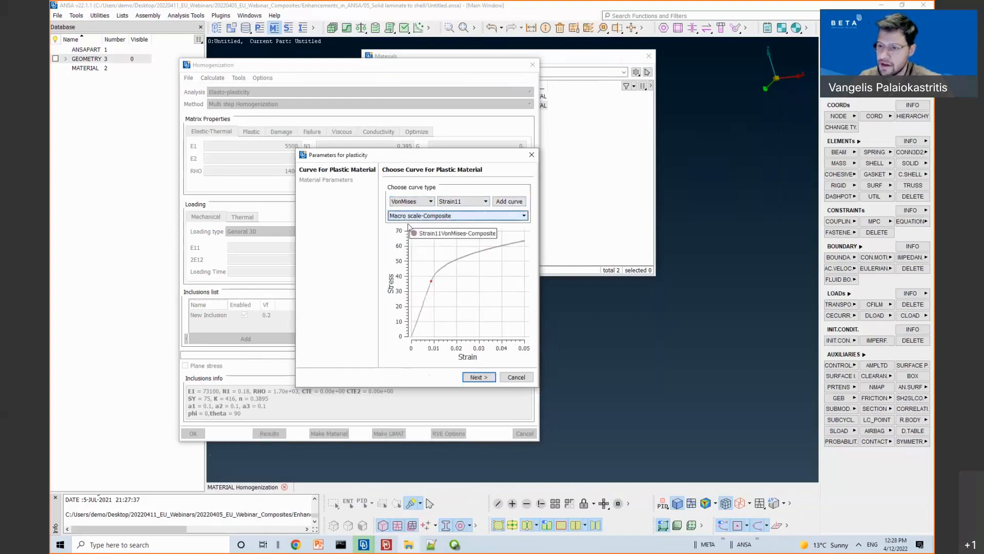
pyautogui.click(474, 378)
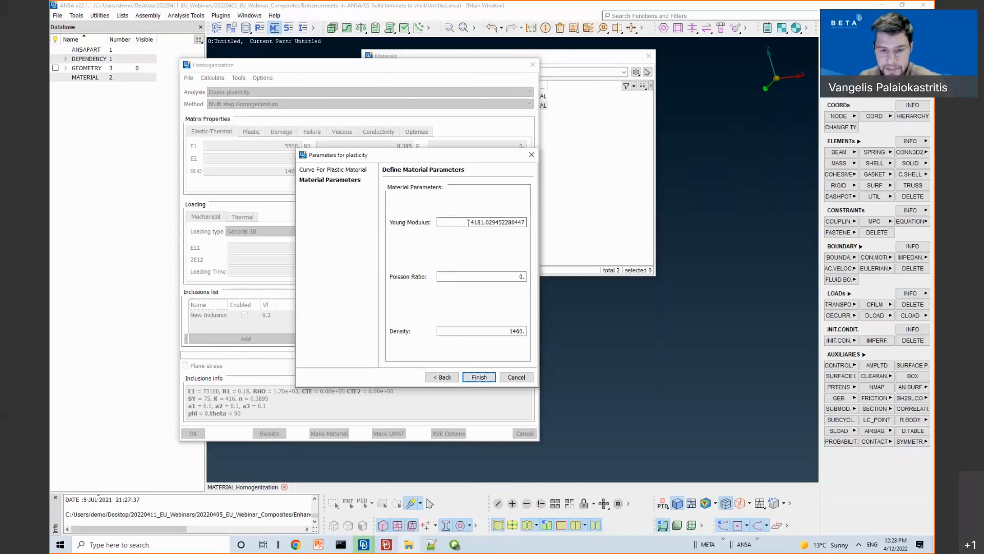
# Step: Set the Poisson ratio to 0.28 and finish the New Inclusion_ material
pyautogui.press('Tab')
pyautogui.write('0.28')
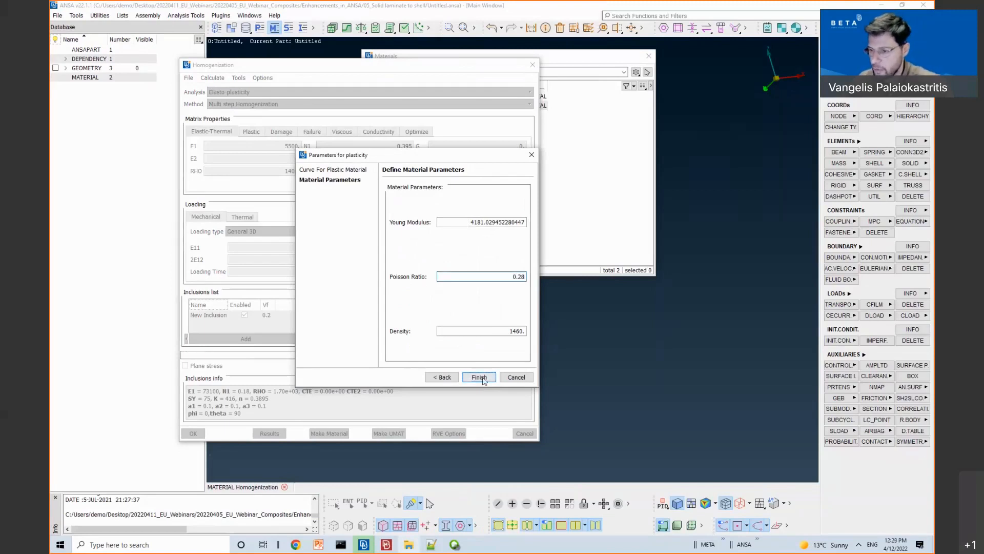
pyautogui.click(479, 377)
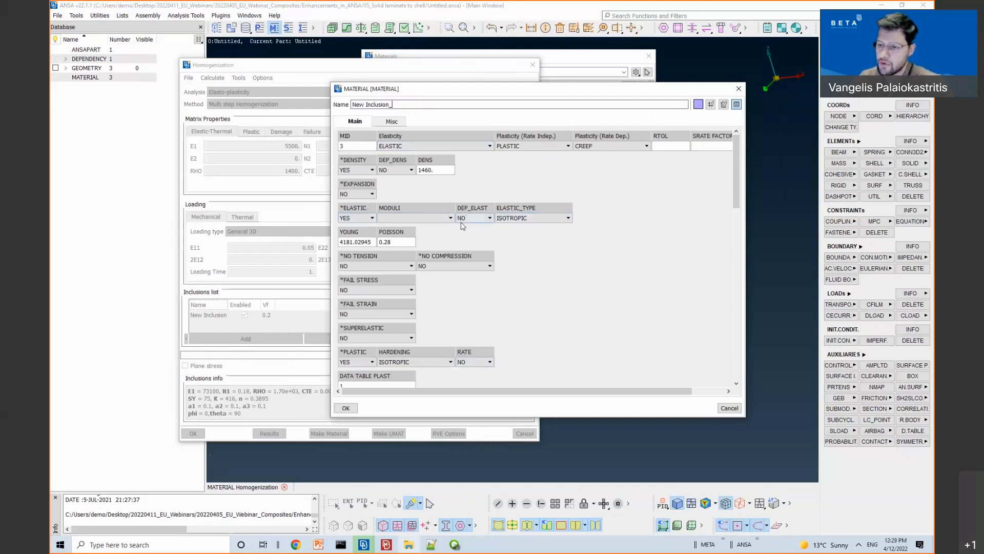
# Step: Open the DATA TABLE PLAST plasticity table of the inclusion material
pyautogui.scroll(-2, 372, 215)
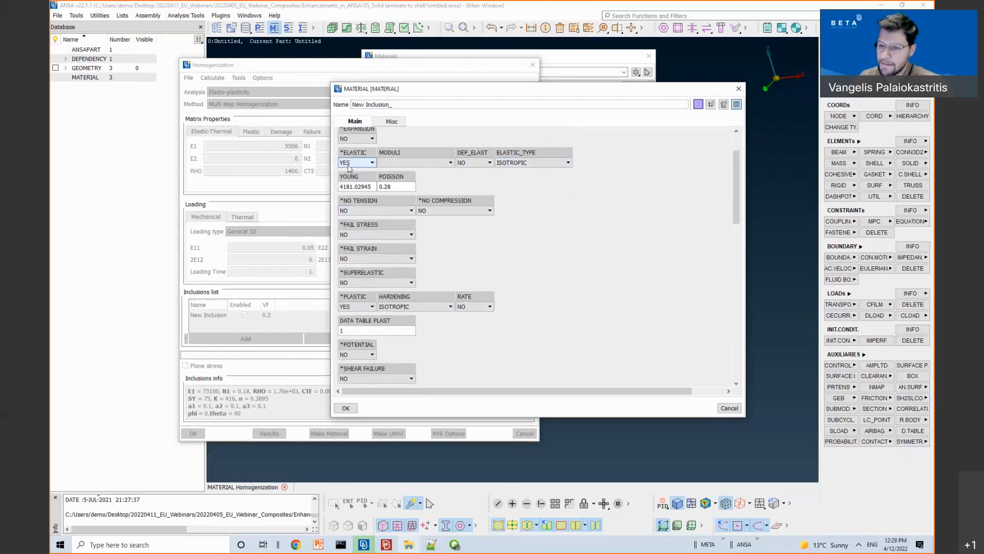
pyautogui.click(359, 329)
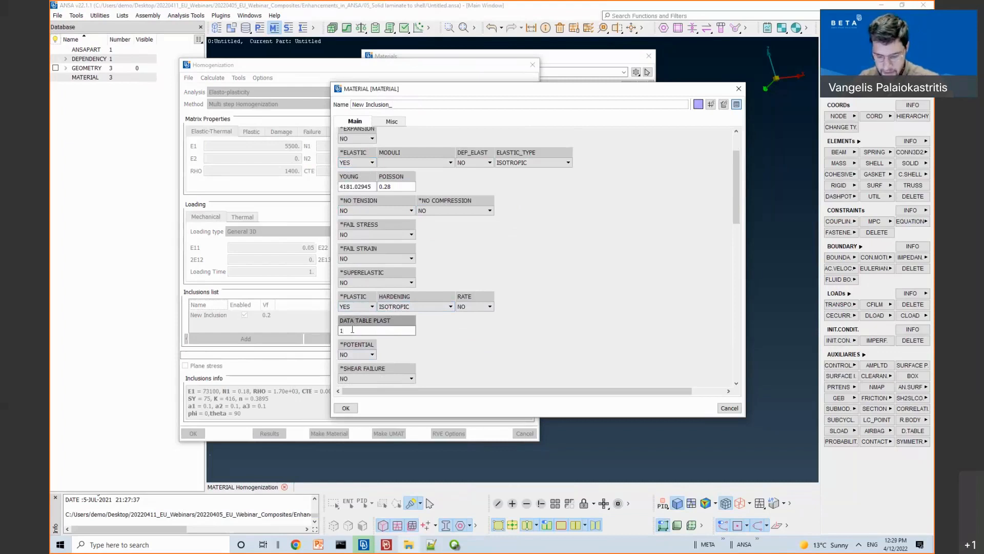
pyautogui.press('F1')
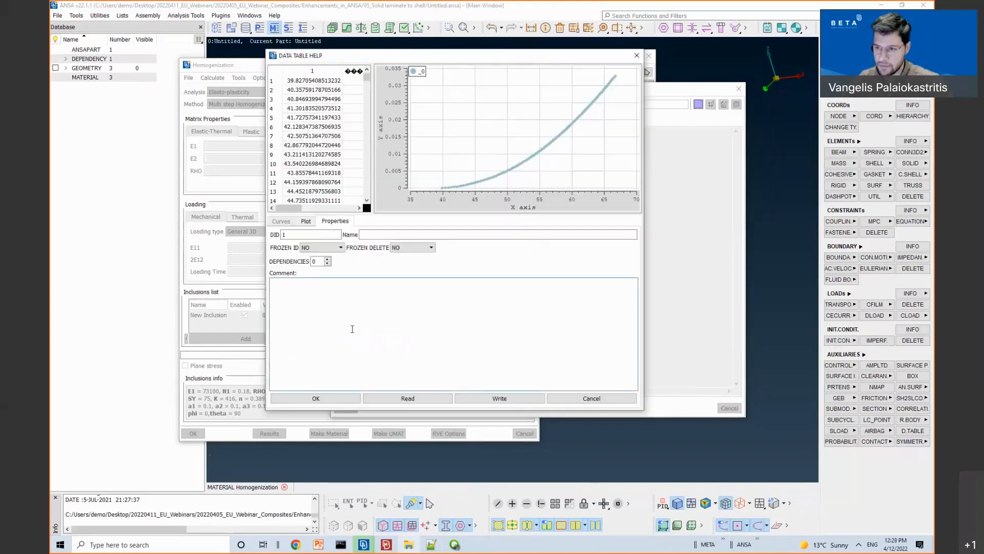
# Step: Plot the table with column 2 on X and column 1 on Y, then close the viewer and material card
pyautogui.click(307, 223)
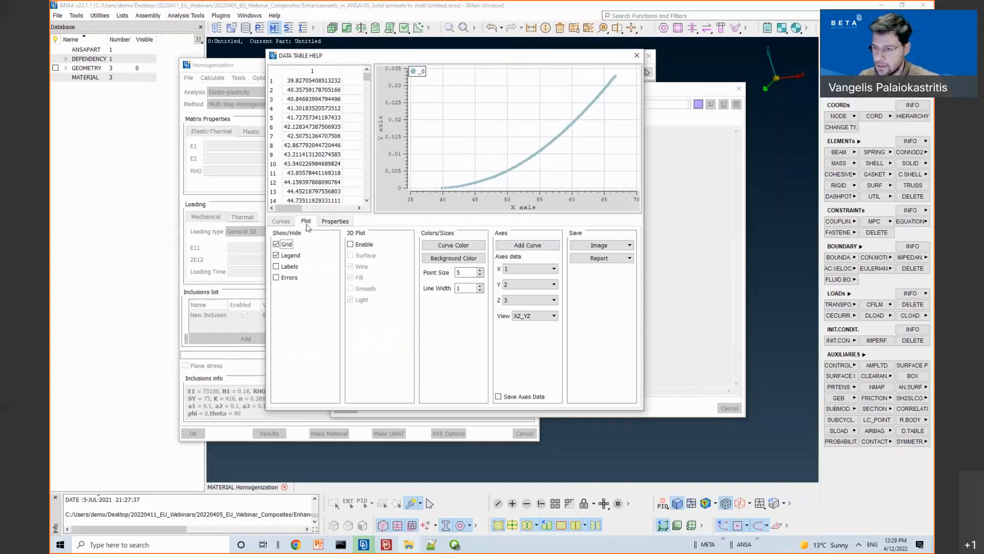
pyautogui.click(528, 269)
pyautogui.click(521, 293)
pyautogui.click(529, 285)
pyautogui.click(518, 300)
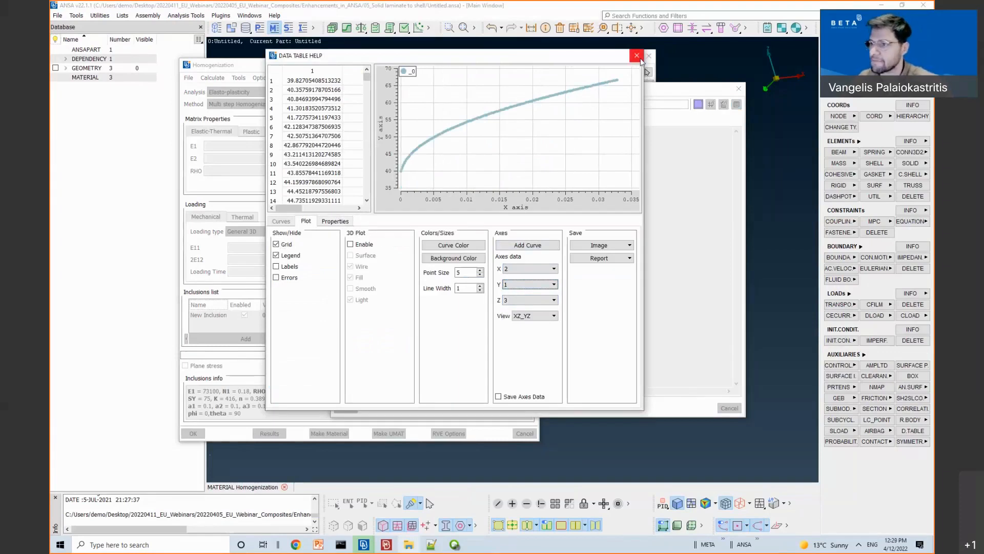
pyautogui.click(345, 408)
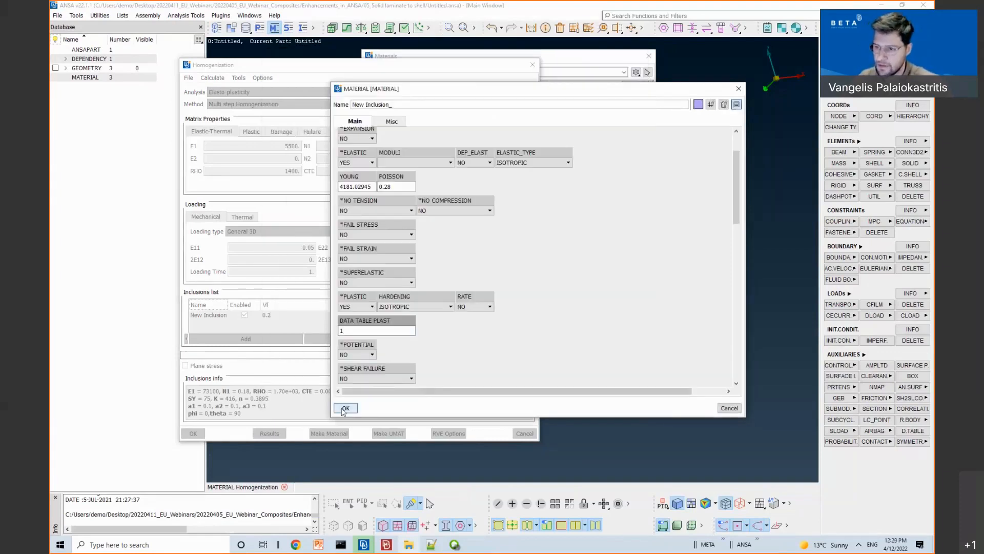
pyautogui.click(738, 89)
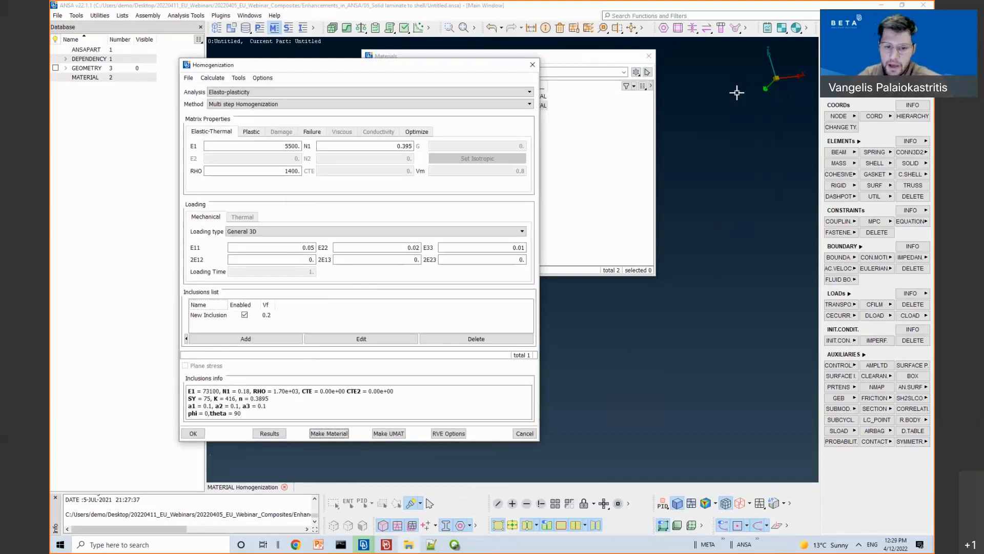
# Step: Make the UMAT inclusion material and review its 38 user constants and 110 state variables
pyautogui.click(390, 434)
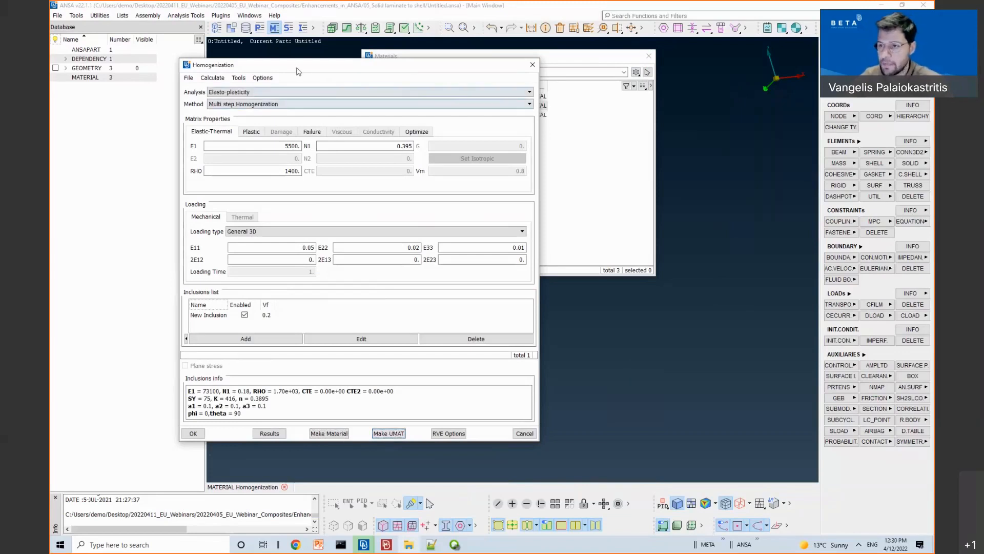
pyautogui.moveTo(296, 67); pyautogui.dragTo(629, 64)
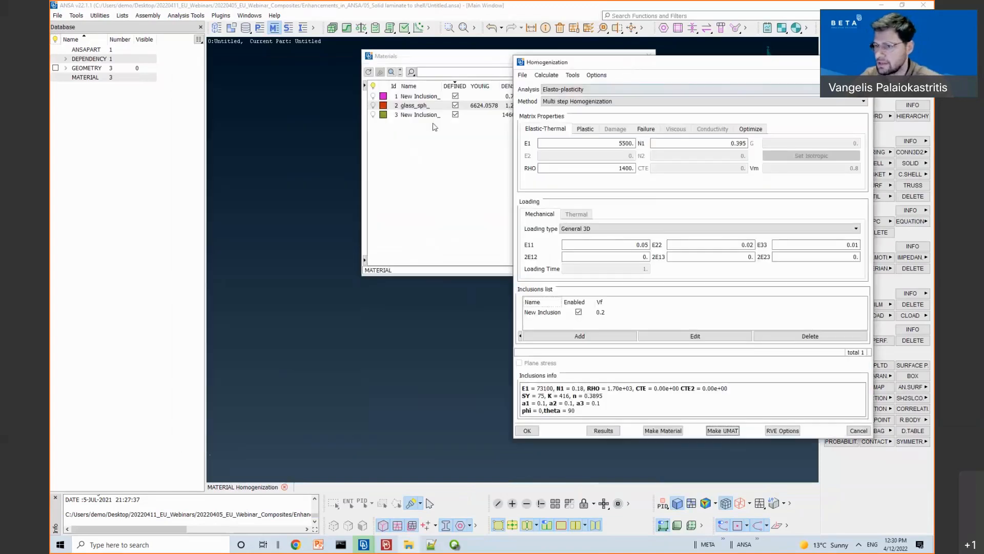
pyautogui.doubleClick(428, 114)
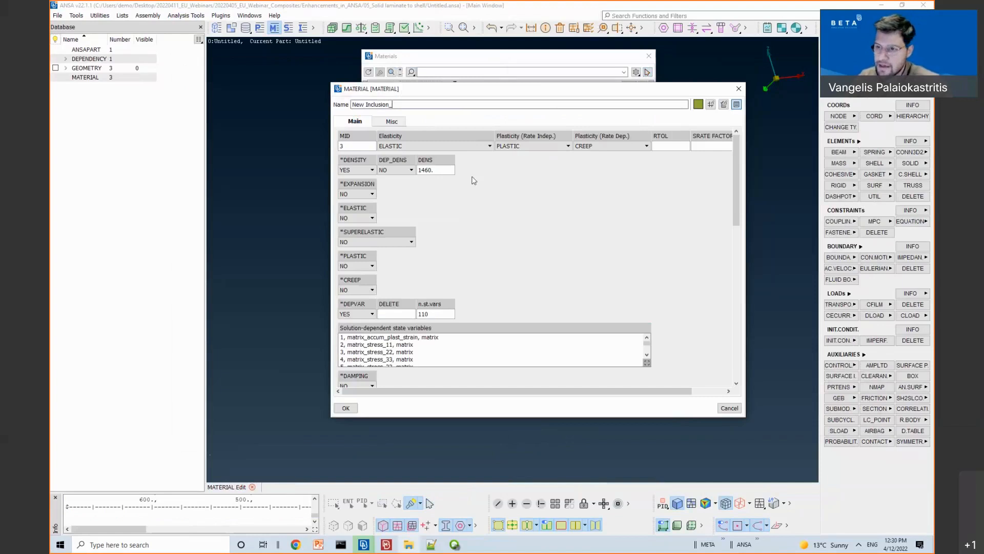
pyautogui.moveTo(330, 82); pyautogui.dragTo(244, 31)
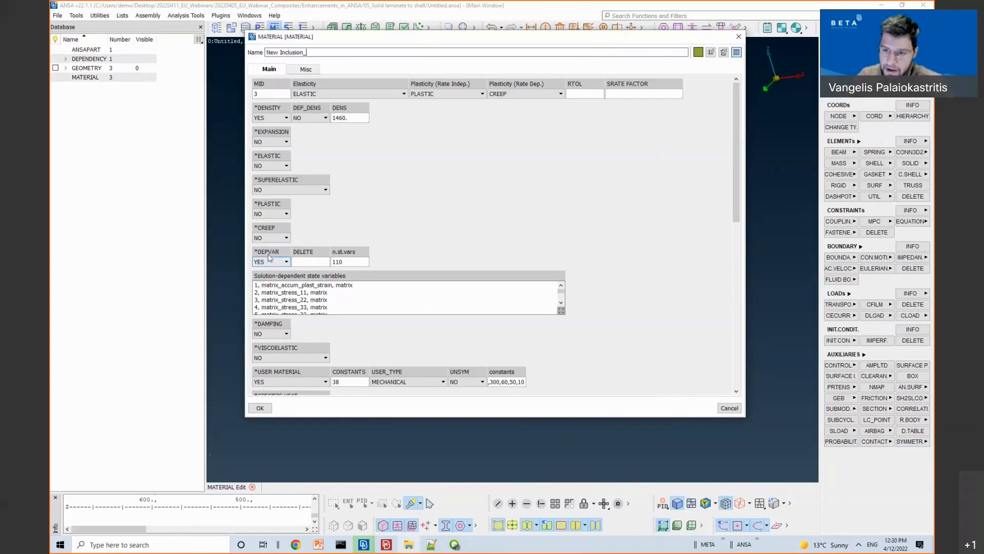
pyautogui.scroll(-1, 274, 307)
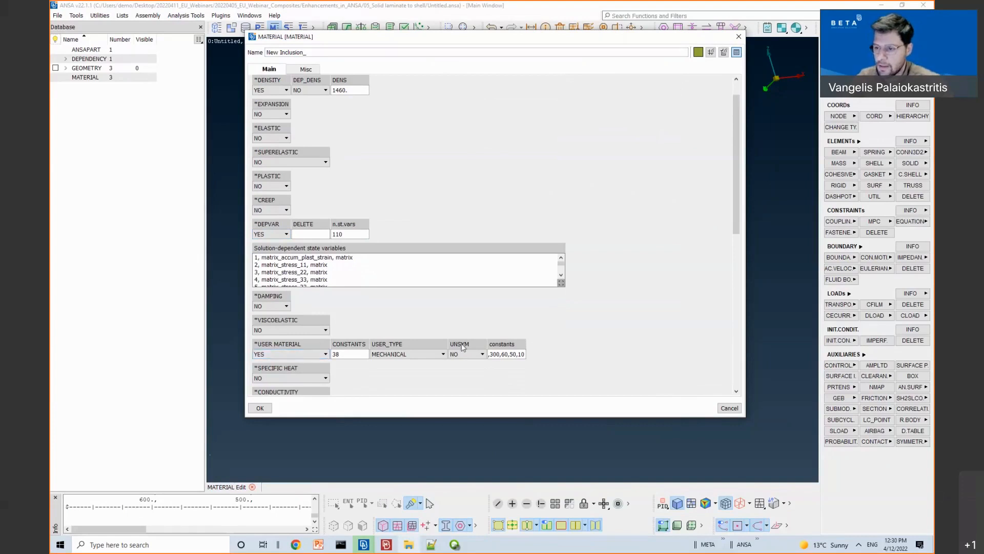
pyautogui.click(501, 354)
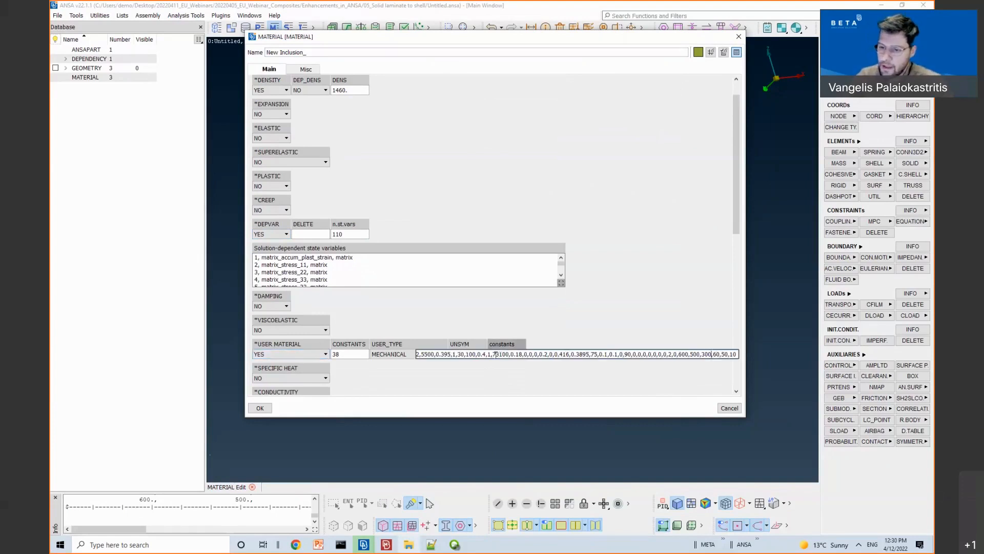
pyautogui.click(448, 371)
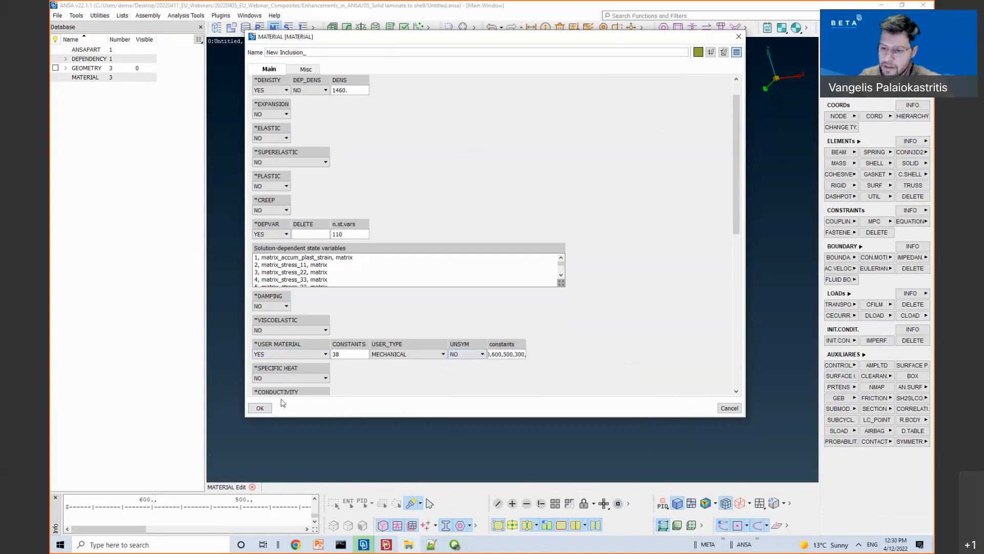
pyautogui.click(260, 408)
# Step: Reopen the Homogenization setup from the materials list context menu
pyautogui.rightClick(413, 133)
pyautogui.moveTo(458, 195)
pyautogui.click(537, 198)
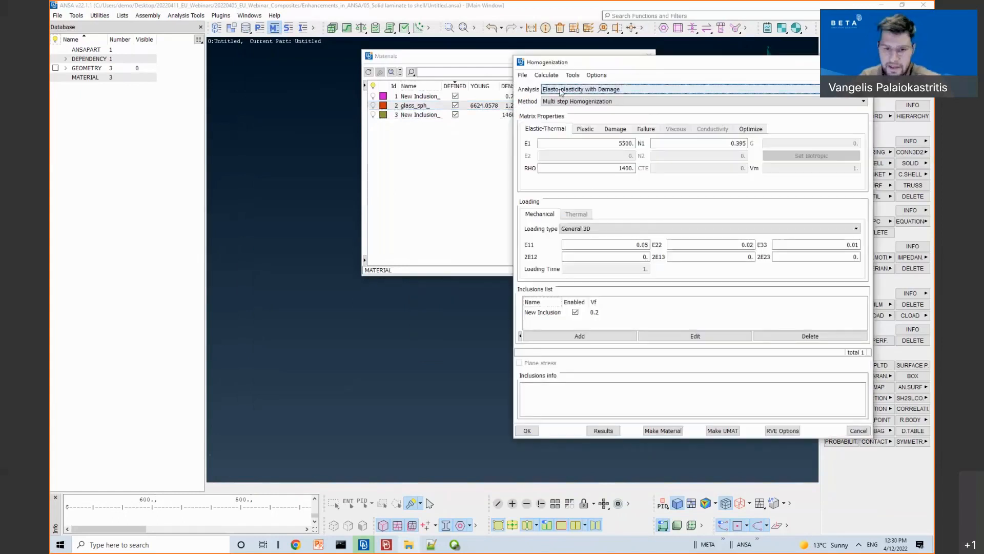
# Step: Keep Elasto-plasticity with Damage as the analysis type and select the New Inclusion entry
pyautogui.click(561, 91)
pyautogui.click(574, 135)
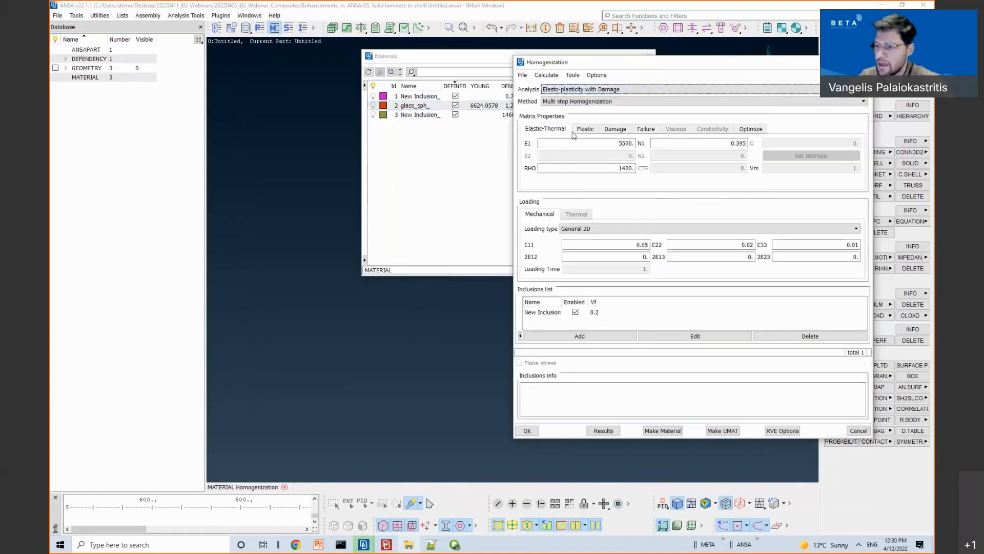
pyautogui.click(542, 312)
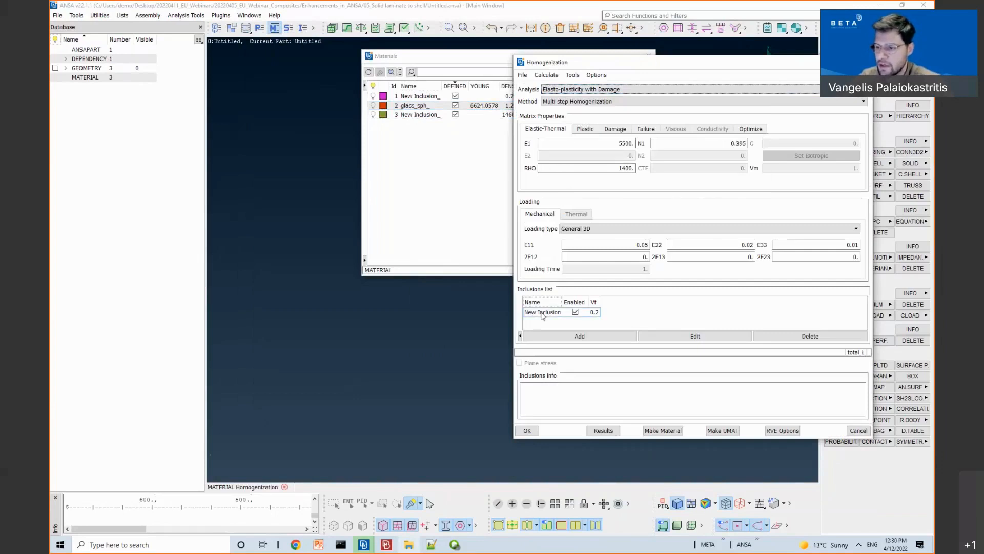
# Step: Open the New Inclusion_ card and check its 38 MECHANICAL user-material constants
pyautogui.click(723, 430)
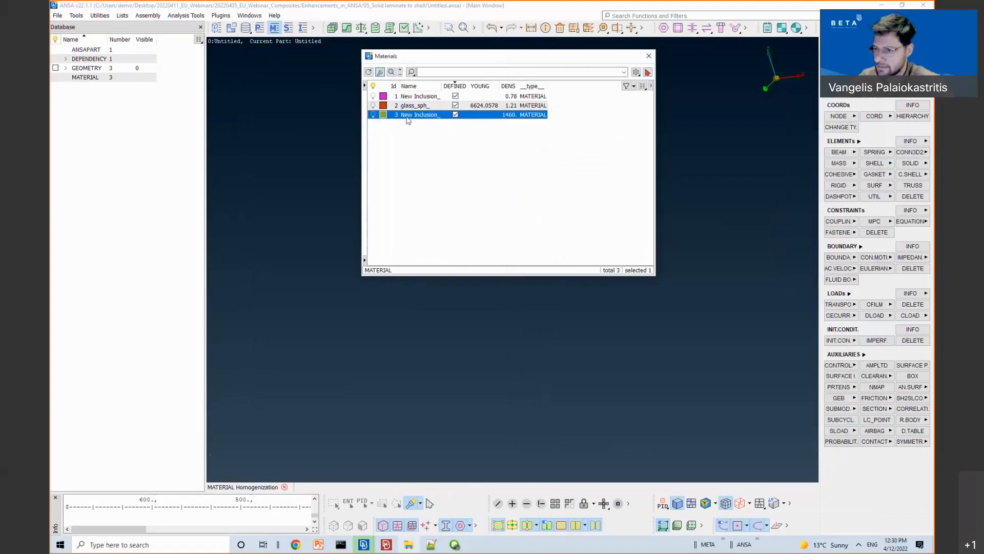
pyautogui.scroll(-2, 343, 340)
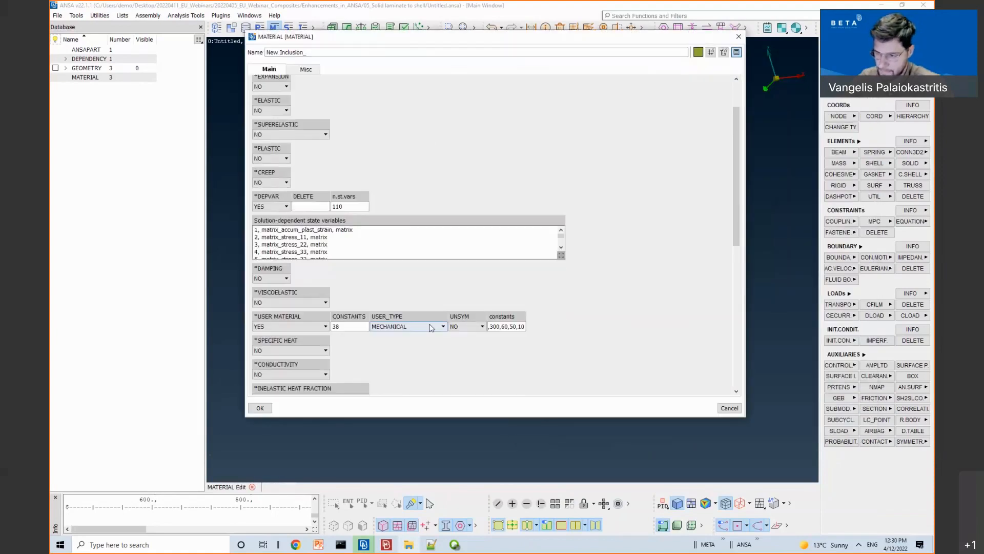
pyautogui.click(511, 327)
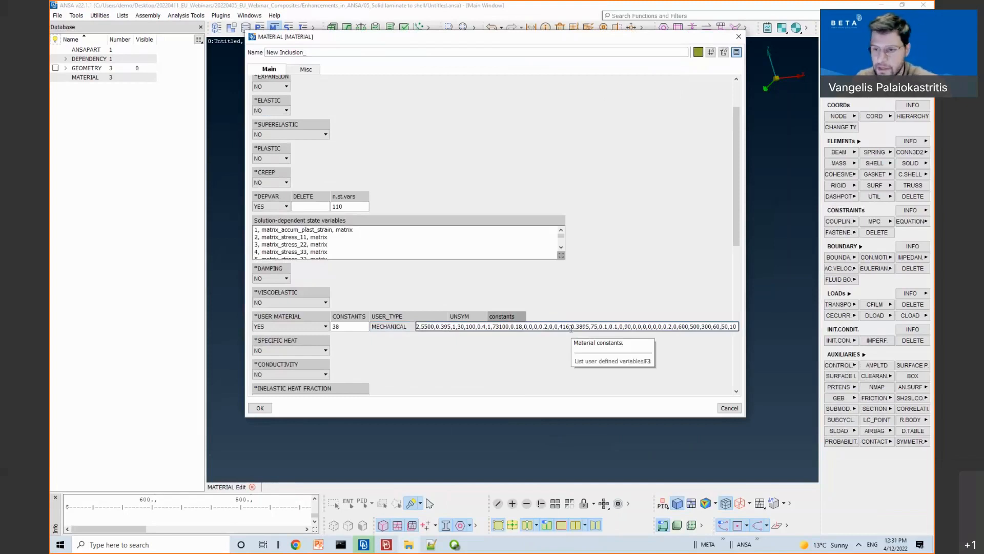
pyautogui.click(382, 353)
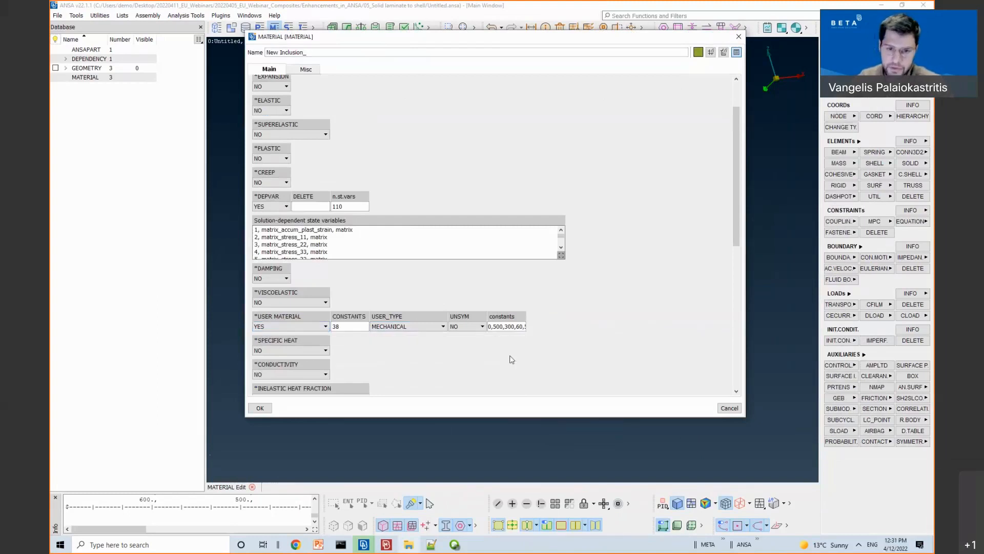
pyautogui.click(222, 140)
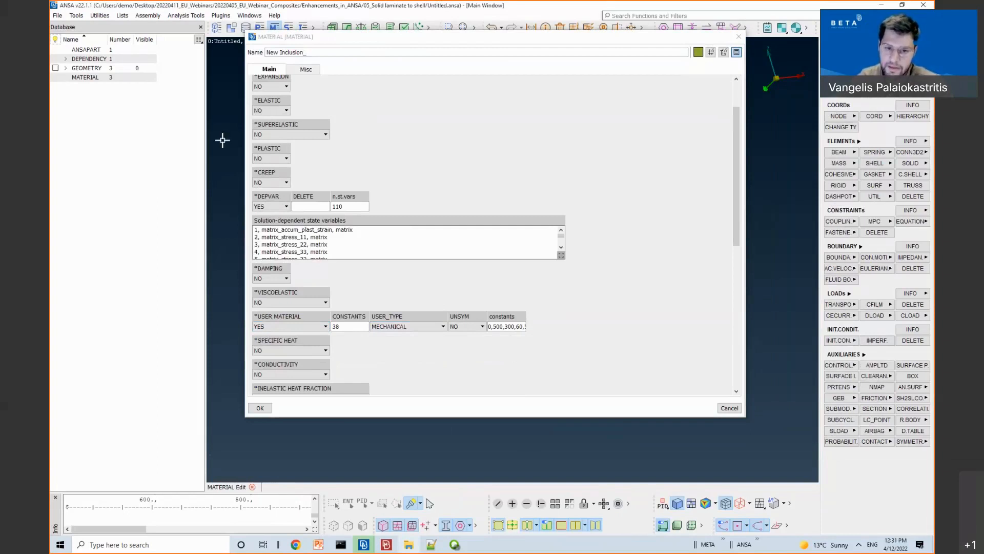
# Step: Discard the untitled database and open Plates_simple_supp.ansa from the 06_UMAT_test folder
pyautogui.click(57, 16)
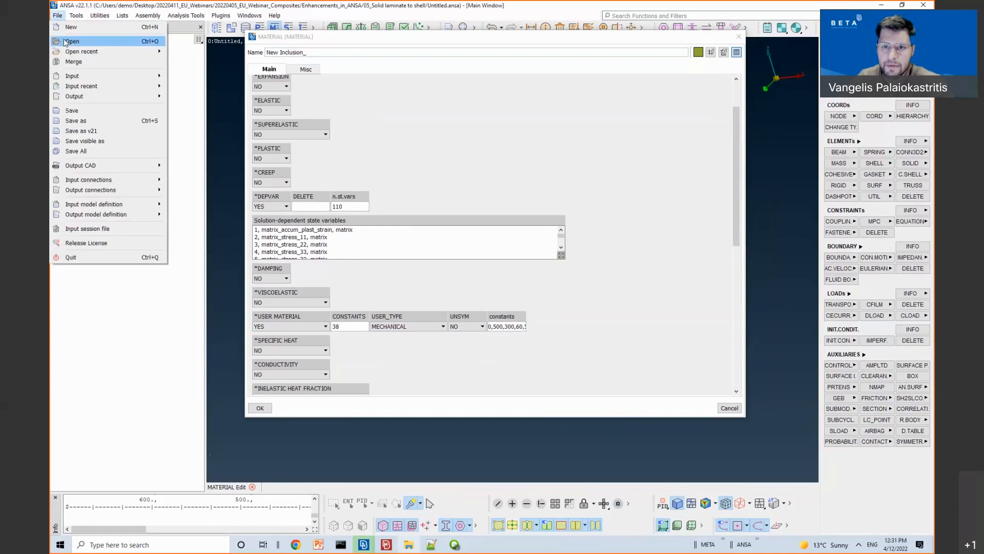
pyautogui.moveTo(70, 55)
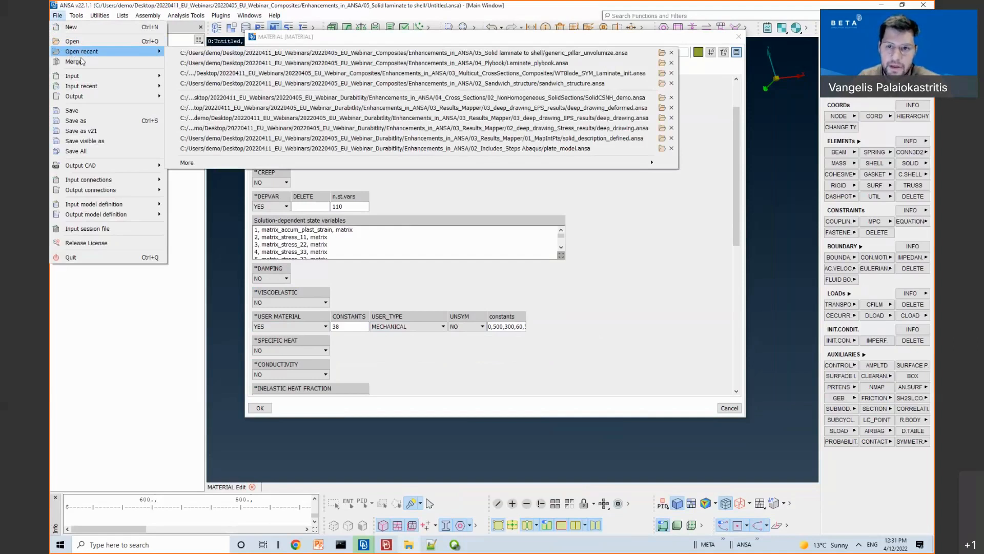
pyautogui.moveTo(97, 100)
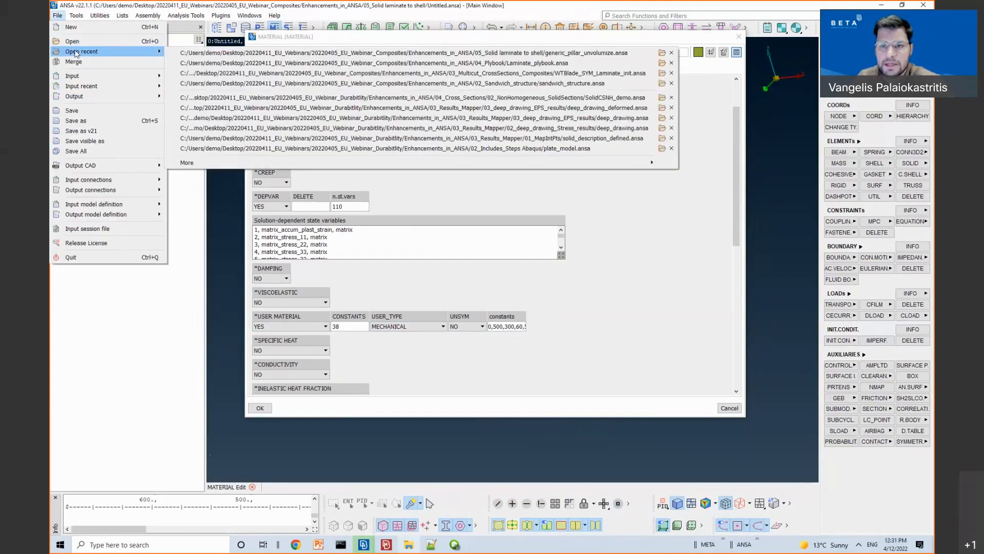
pyautogui.click(73, 41)
pyautogui.click(265, 88)
pyautogui.doubleClick(322, 135)
pyautogui.keyDown('ctrl'); pyautogui.moveTo(458, 213); pyautogui.dragTo(544, 292); pyautogui.keyUp('ctrl')
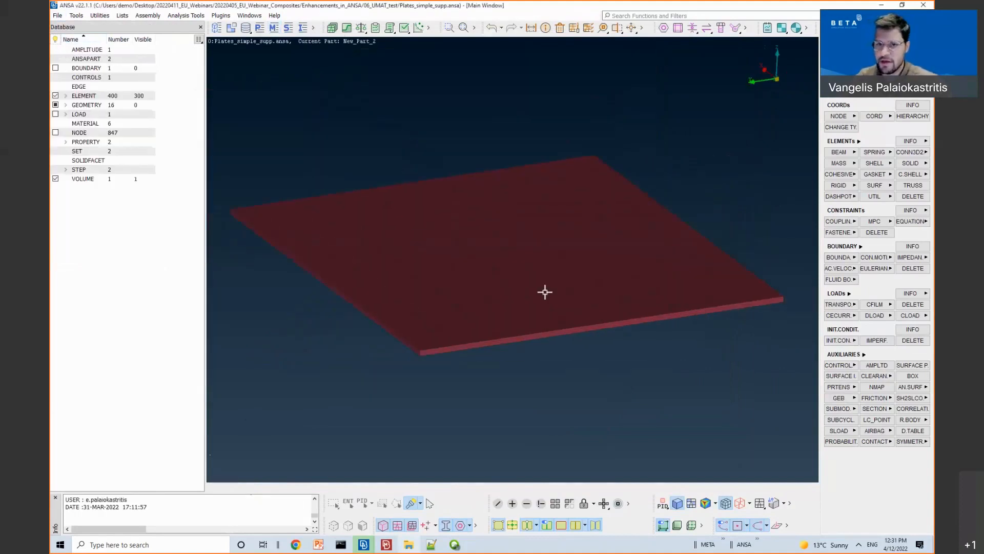
# Step: Show the plate's boundary conditions and loads with all entities visible
pyautogui.click(55, 68)
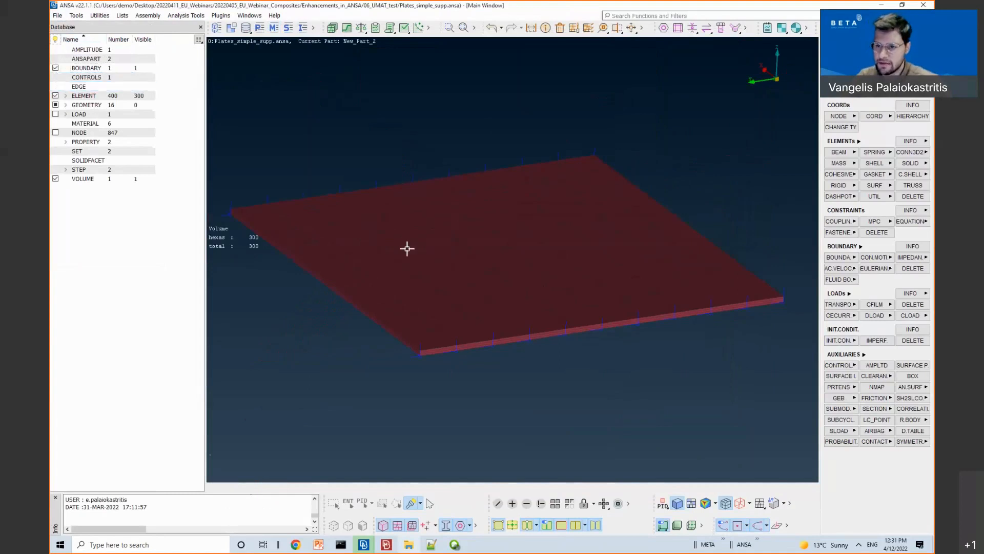
pyautogui.keyDown('ctrl'); pyautogui.moveTo(406, 249); pyautogui.dragTo(422, 244); pyautogui.keyUp('ctrl')
pyautogui.click(56, 114)
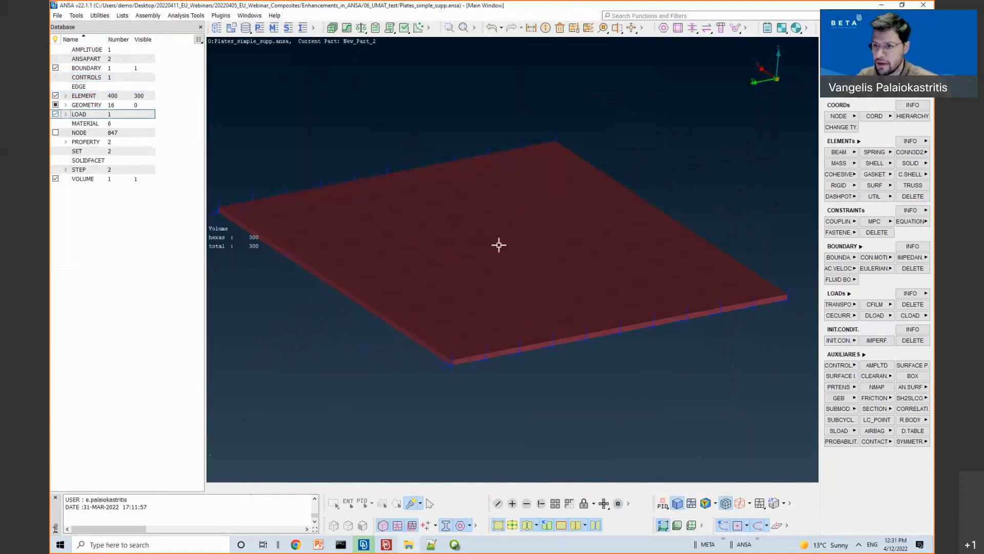
pyautogui.click(555, 502)
pyautogui.keyDown('ctrl'); pyautogui.moveTo(507, 306); pyautogui.dragTo(534, 288); pyautogui.keyUp('ctrl')
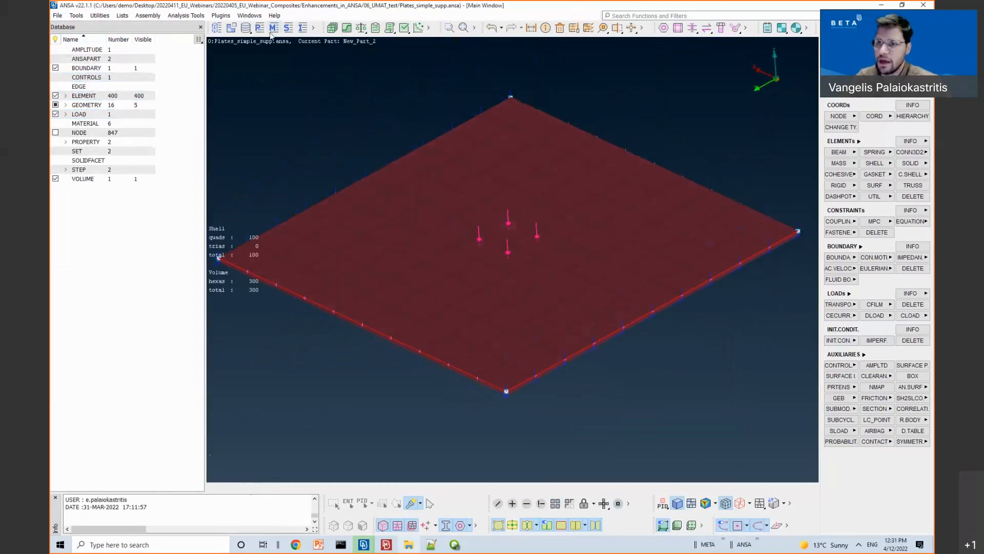
# Step: List the materials and review the Carbon_iso_Plastic user-material card
pyautogui.click(274, 28)
pyautogui.doubleClick(407, 135)
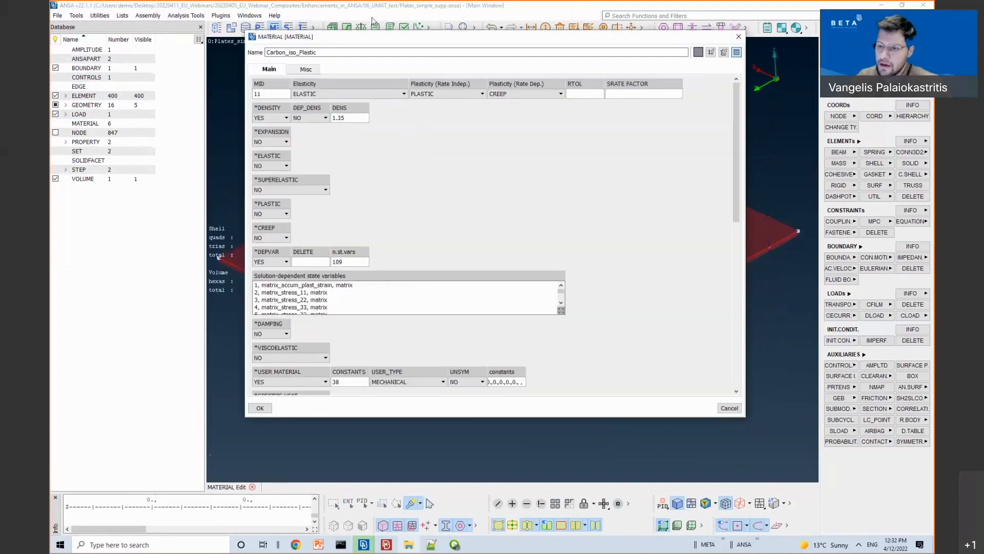
pyautogui.moveTo(307, 39); pyautogui.dragTo(372, 18)
pyautogui.scroll(-5, 435, 160)
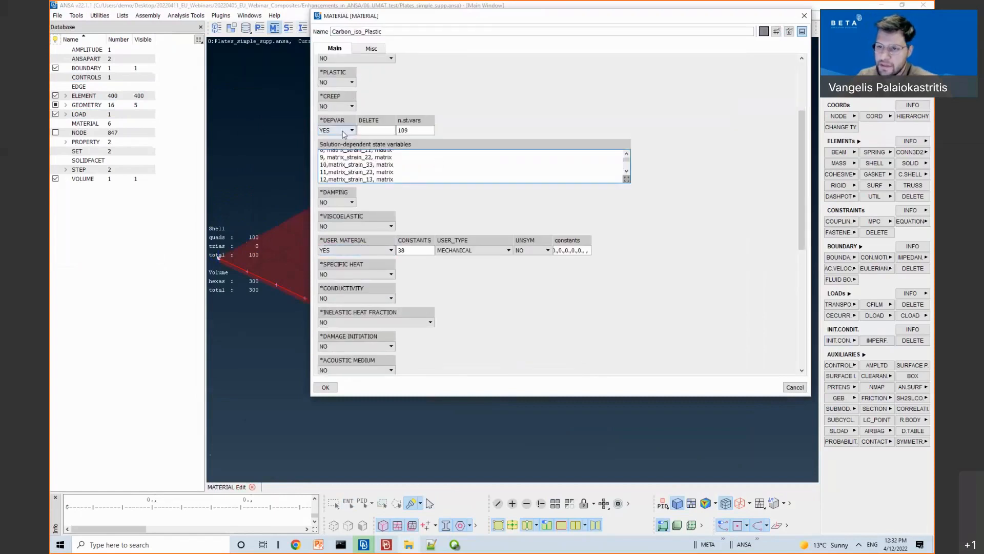
pyautogui.moveTo(343, 133)
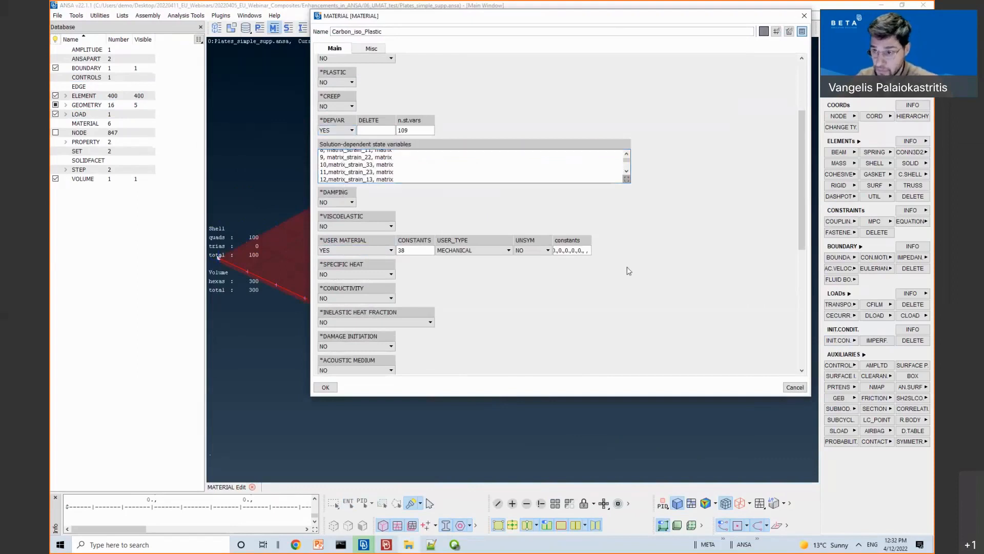
pyautogui.press('Escape')
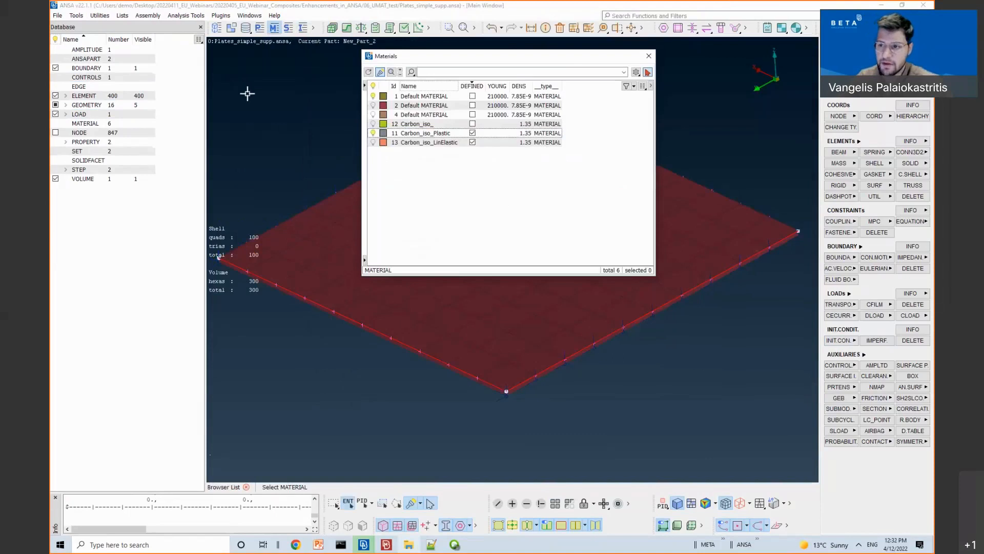
pyautogui.click(410, 133)
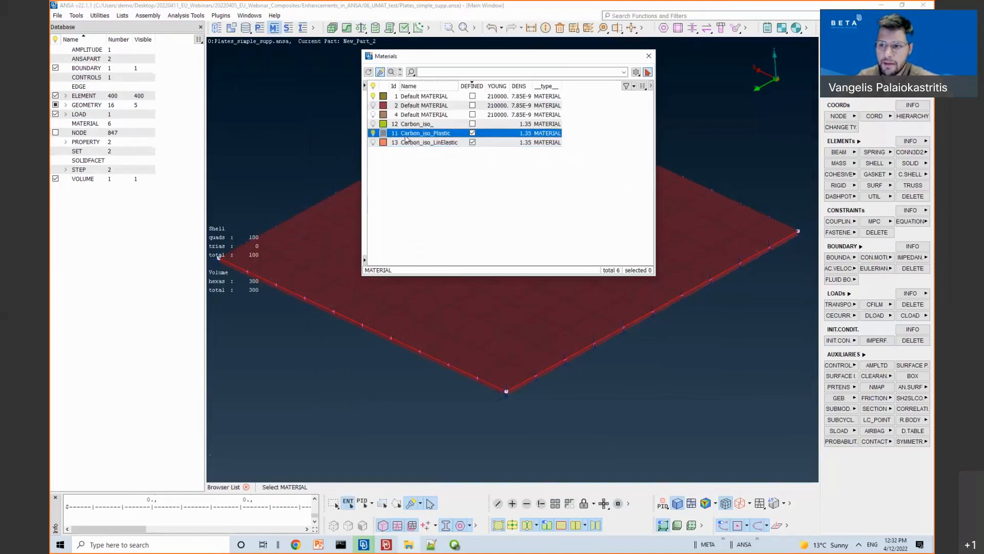
pyautogui.click(417, 213)
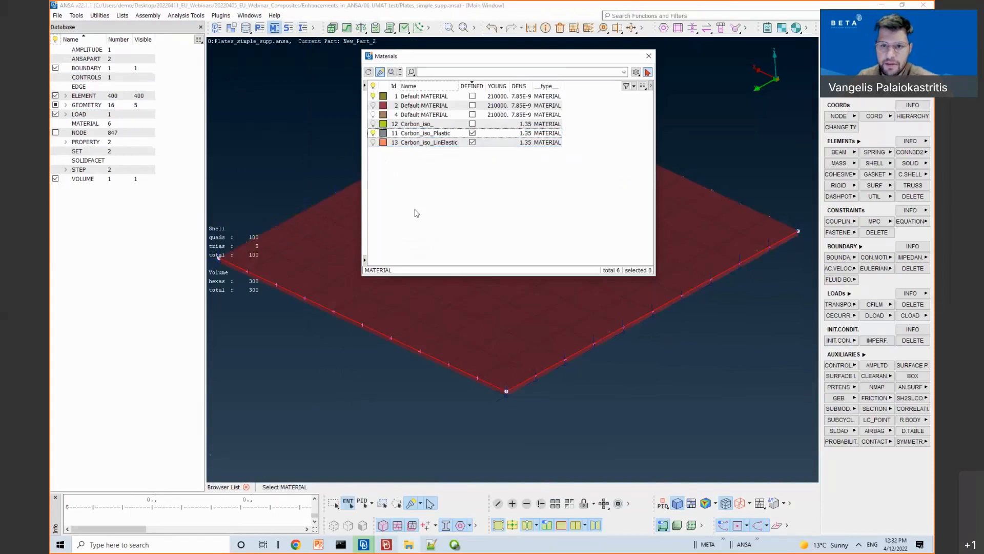
# Step: Switch to META and browse up to the webinars folder for a model file
pyautogui.click(386, 546)
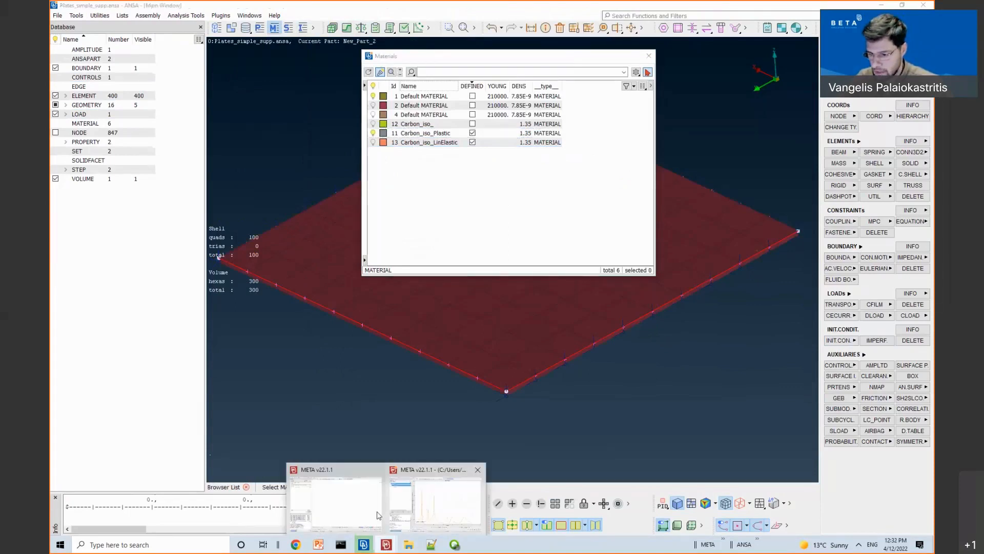
pyautogui.click(358, 512)
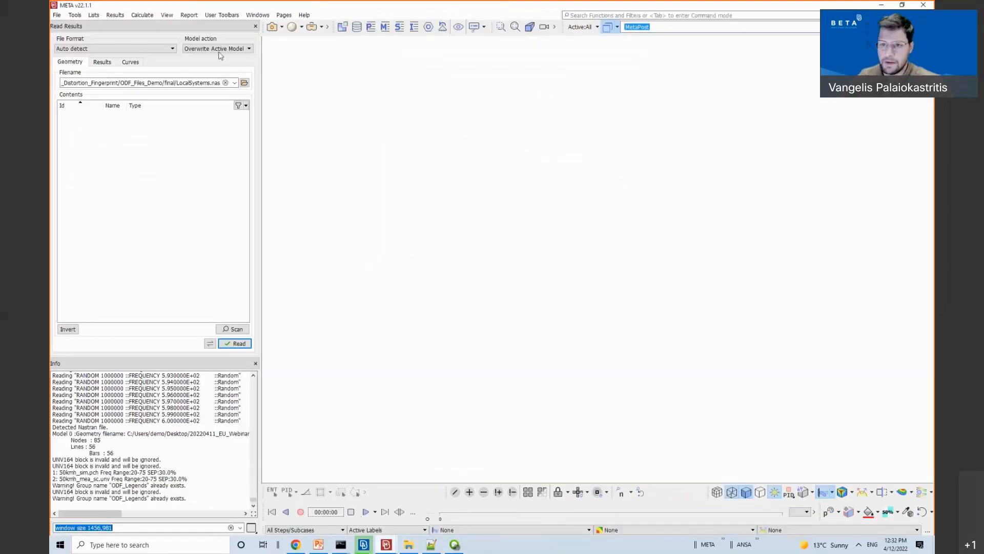
pyautogui.click(244, 82)
pyautogui.click(286, 146)
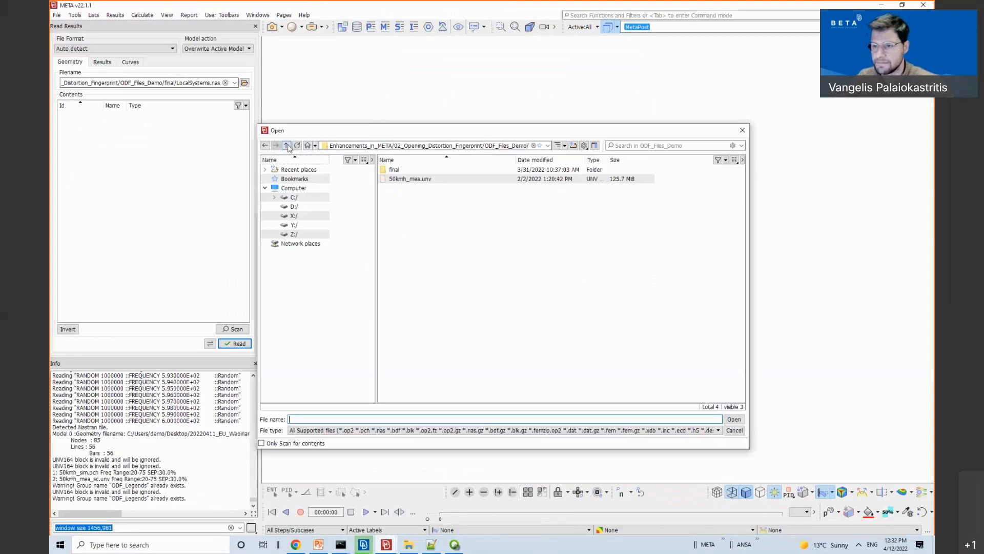
pyautogui.click(287, 145)
pyautogui.click(286, 145)
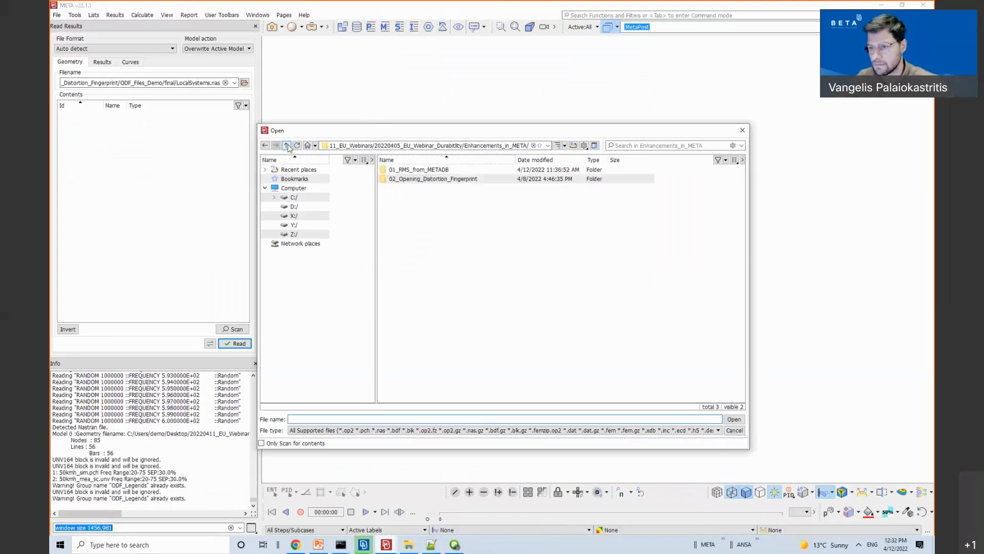
pyautogui.click(287, 145)
pyautogui.click(288, 145)
# Step: Open Plates_simple_supp_UMAT_LinEl.inp from 06_UMAT_test and list its seven result states
pyautogui.click(397, 182)
pyautogui.doubleClick(397, 181)
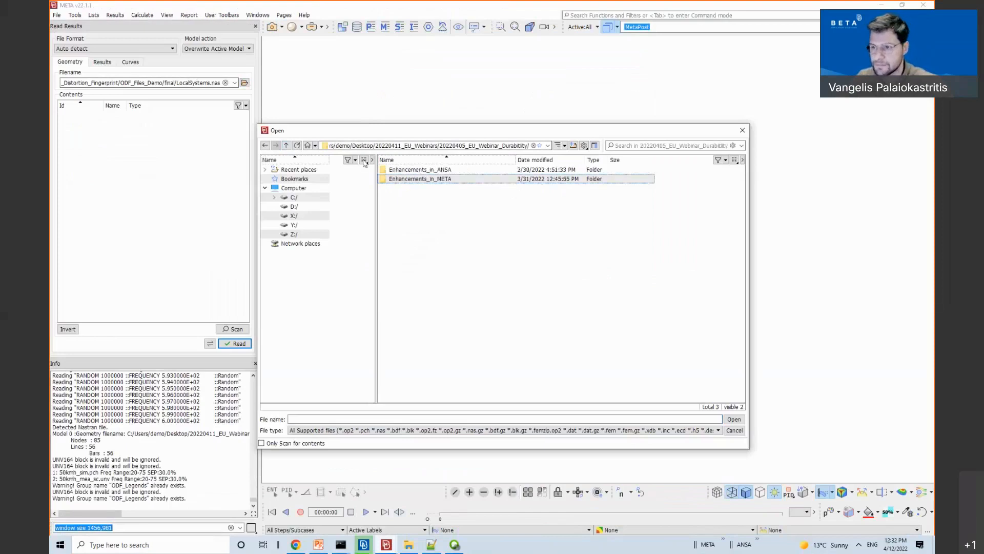
pyautogui.doubleClick(392, 171)
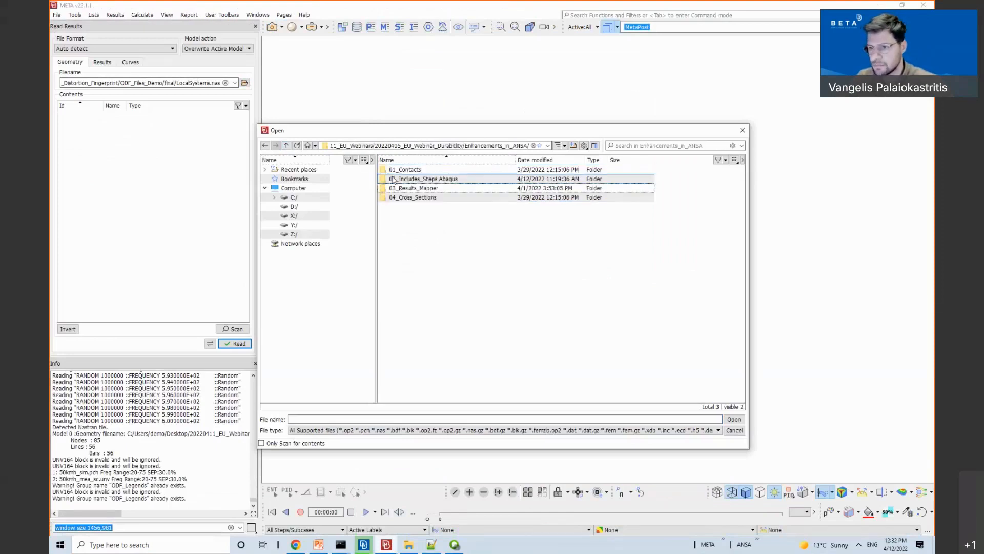
pyautogui.click(286, 146)
pyautogui.click(286, 146)
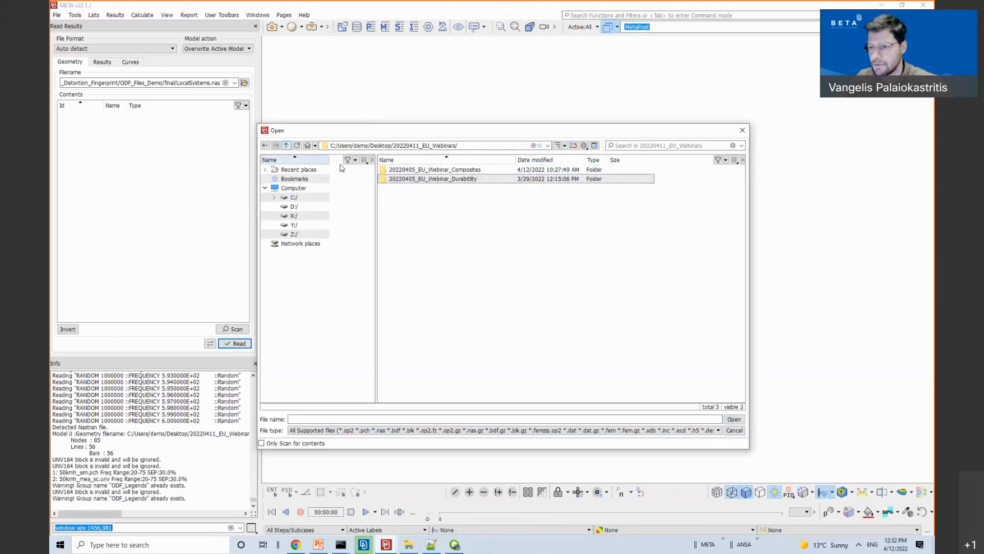
pyautogui.doubleClick(415, 171)
pyautogui.doubleClick(413, 171)
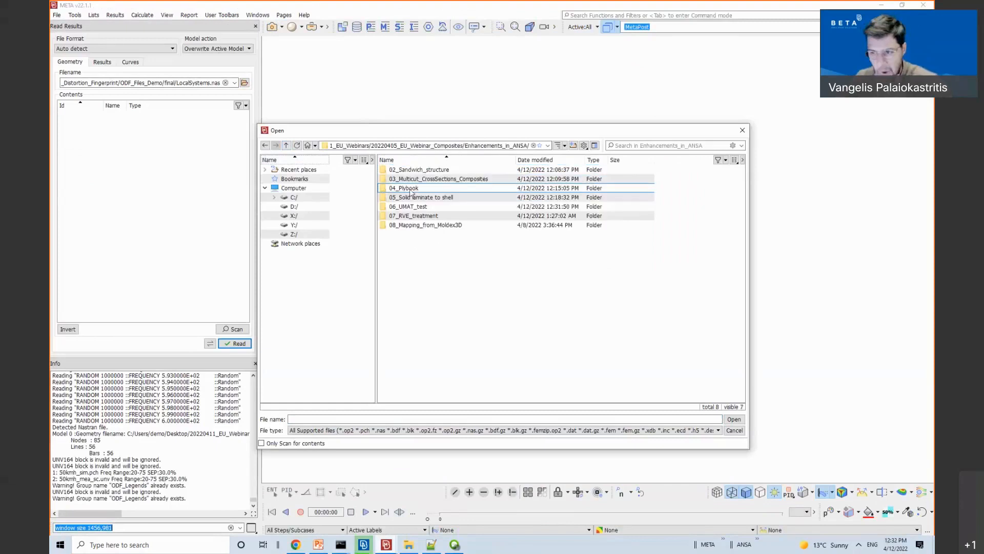
pyautogui.doubleClick(409, 207)
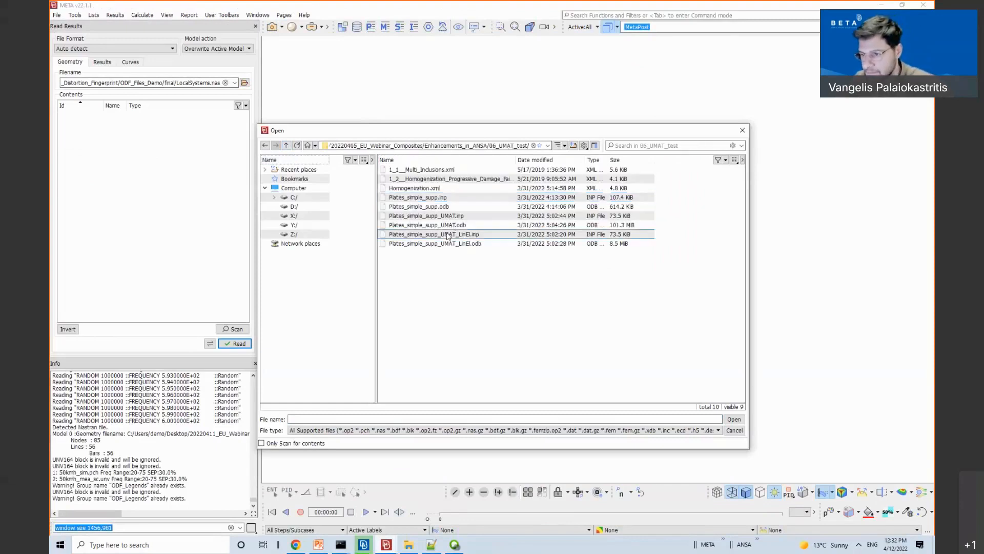
pyautogui.click(447, 237)
pyautogui.doubleClick(446, 238)
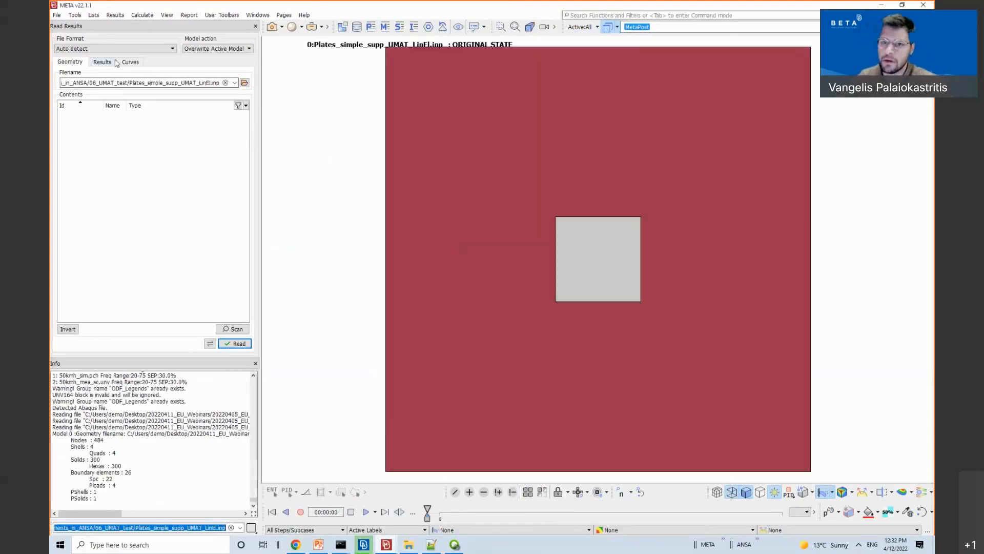
pyautogui.click(114, 62)
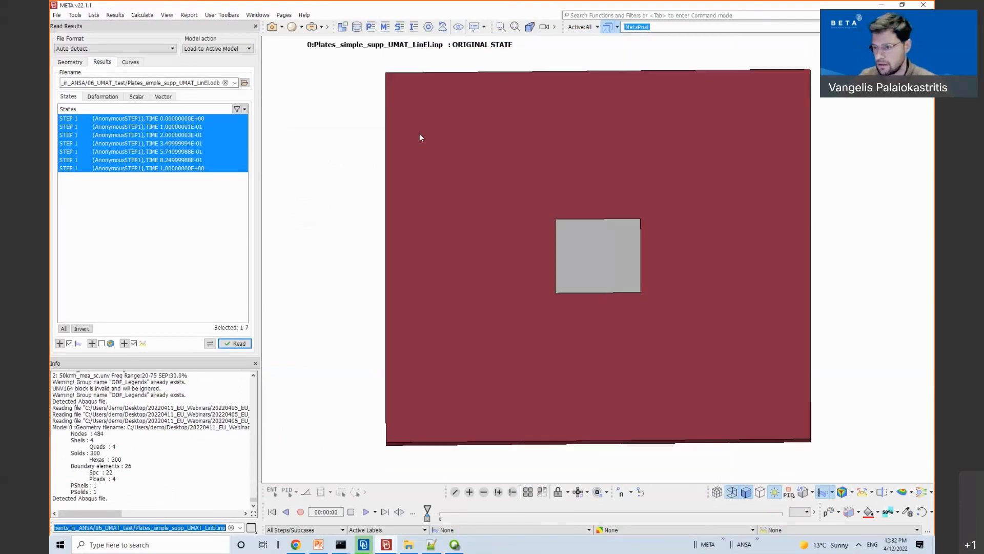
pyautogui.keyDown('ctrl'); pyautogui.moveTo(419, 138); pyautogui.dragTo(444, 195); pyautogui.keyUp('ctrl')
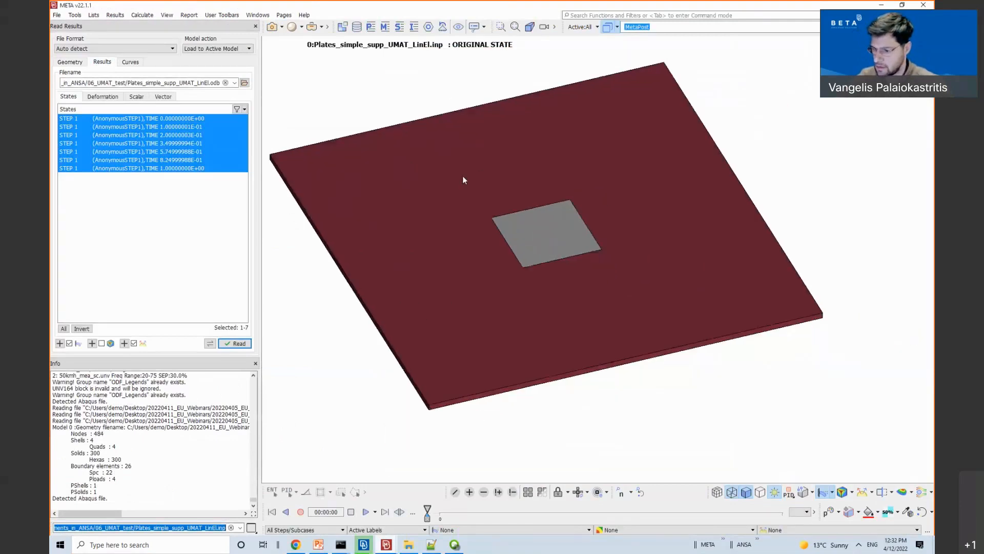
# Step: Return to ANSA and open the plate's static analysis step settings
pyautogui.moveTo(364, 544)
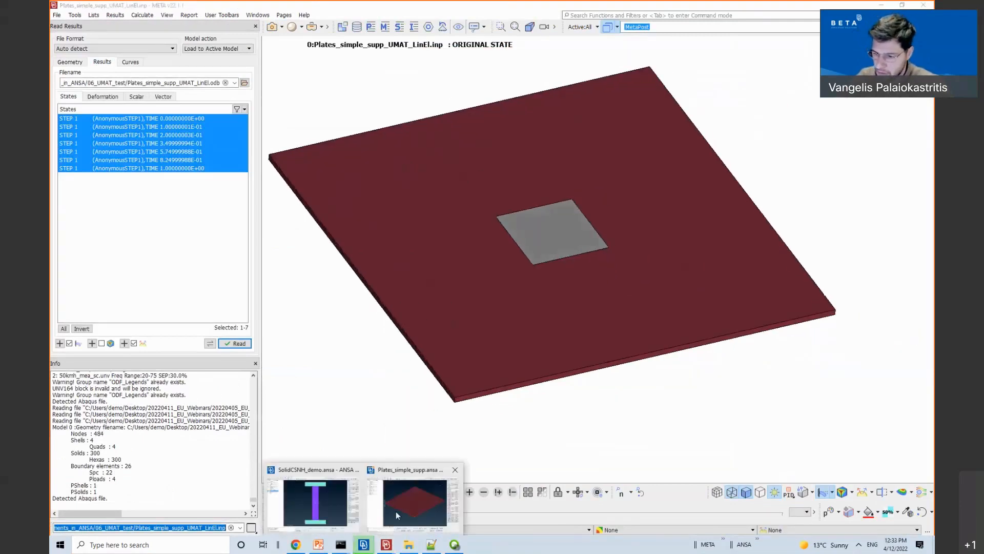
pyautogui.click(395, 512)
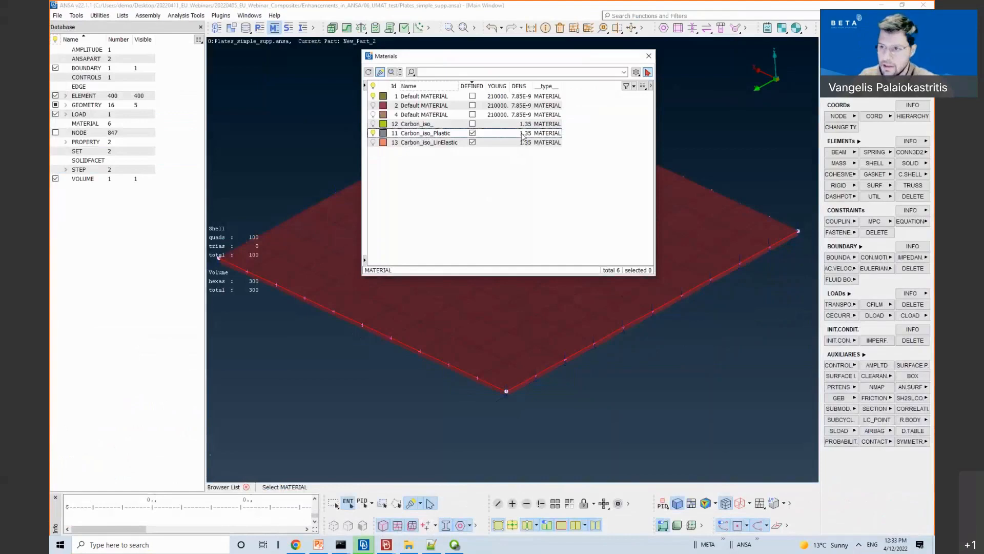
pyautogui.doubleClick(446, 137)
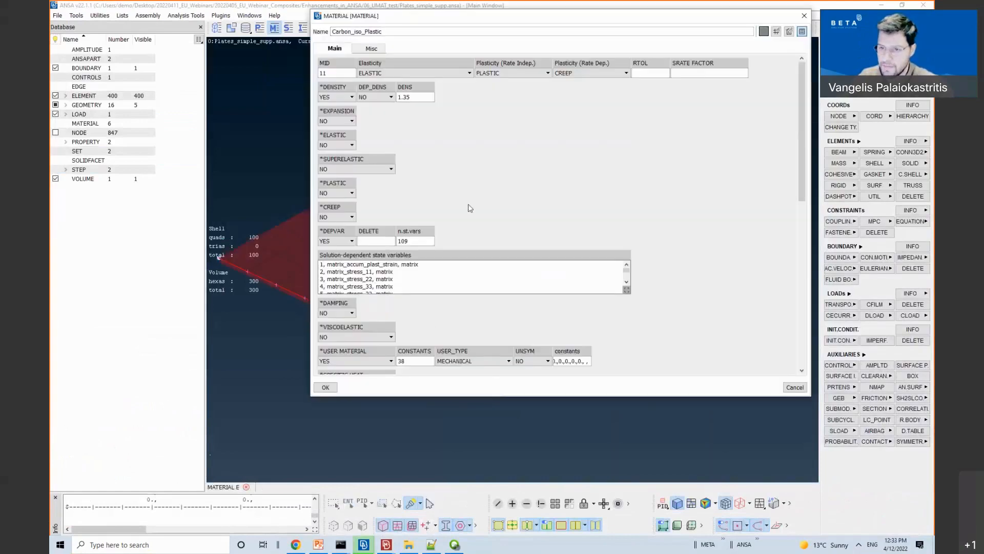
pyautogui.doubleClick(94, 172)
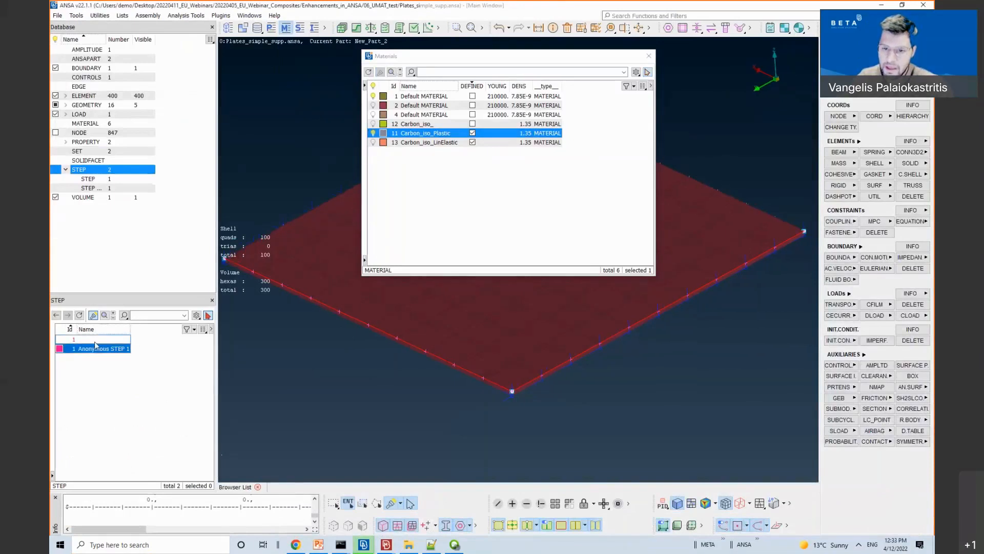
pyautogui.doubleClick(96, 345)
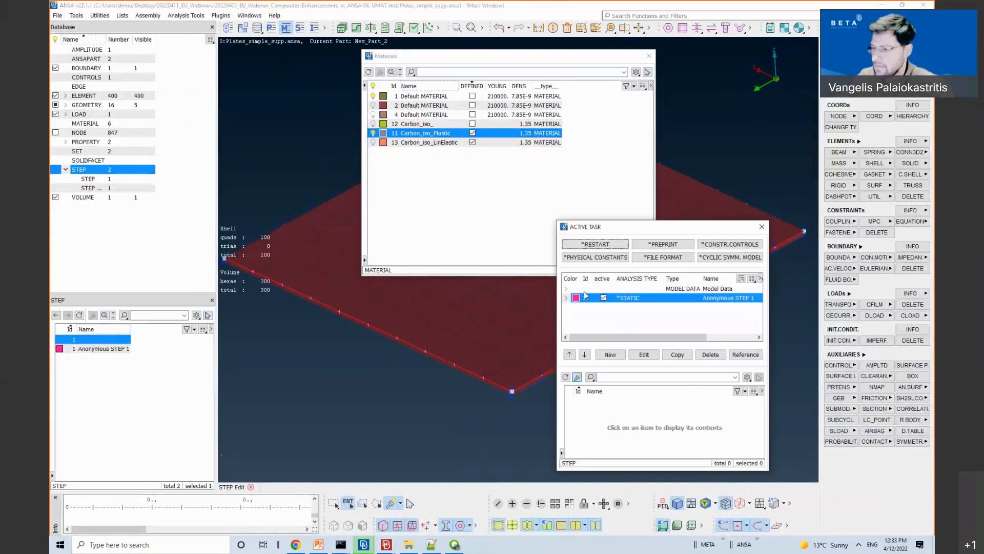
pyautogui.click(566, 297)
pyautogui.doubleClick(621, 299)
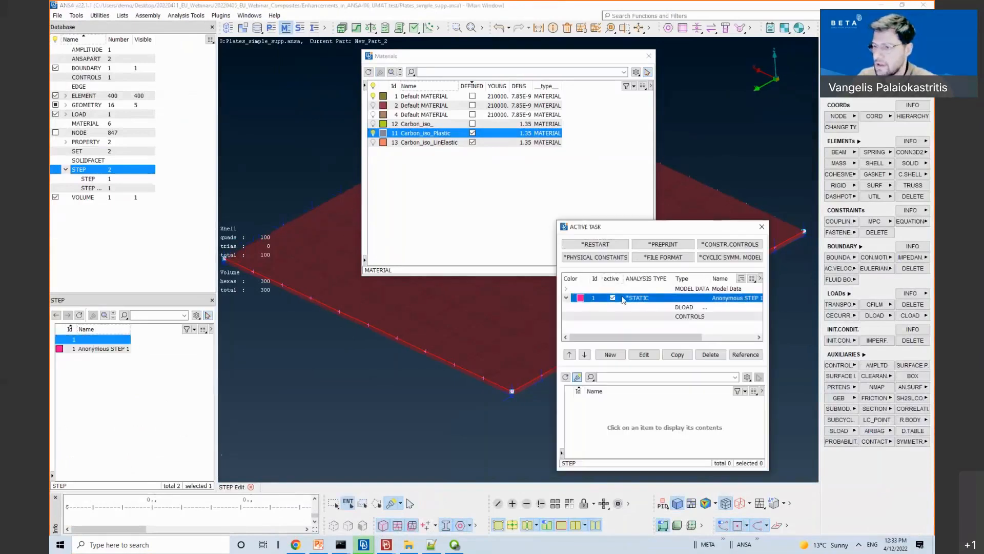
# Step: Confirm the *ELEMENT OUTPUT request of S, E, SDV, then switch to META
pyautogui.click(576, 69)
pyautogui.click(654, 124)
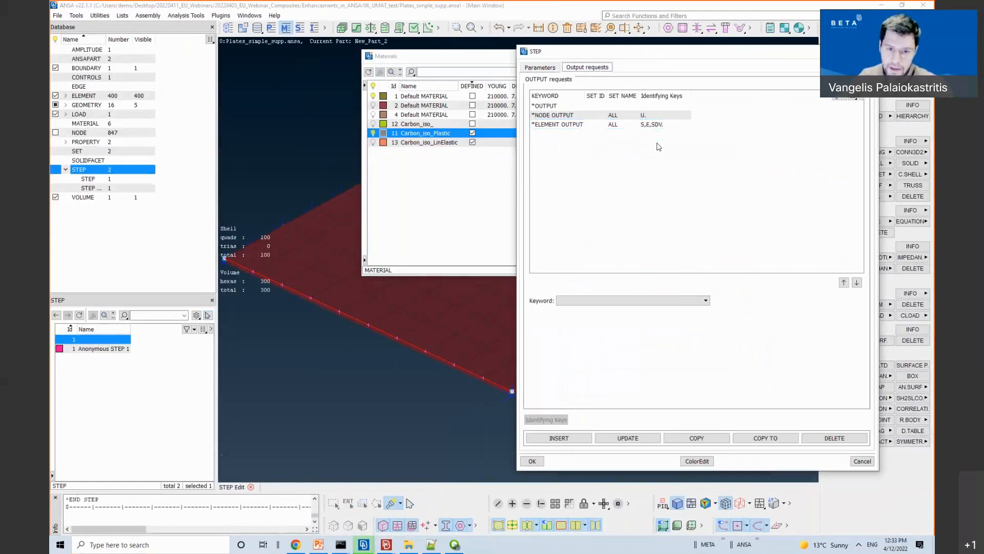
pyautogui.click(655, 125)
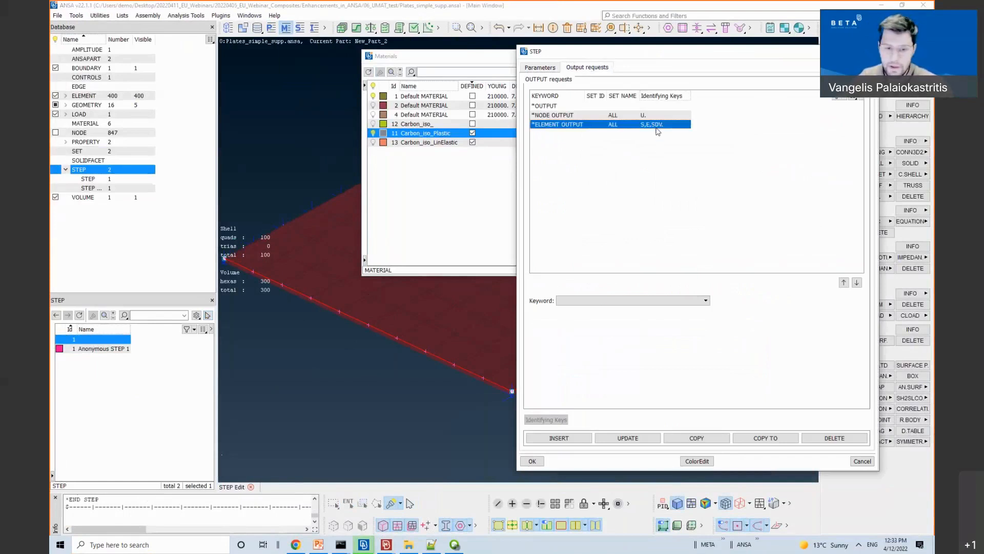
pyautogui.click(656, 162)
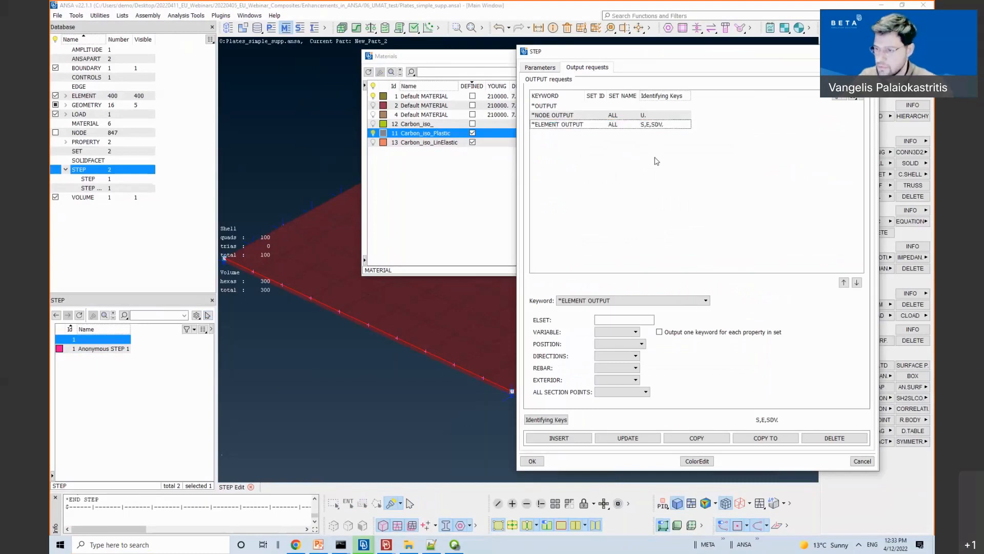
pyautogui.click(648, 127)
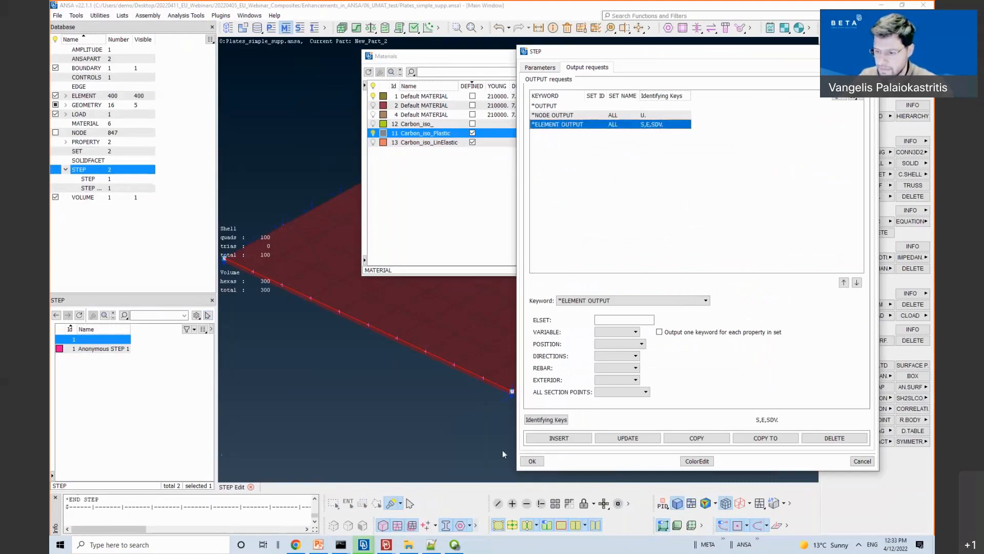
pyautogui.click(387, 545)
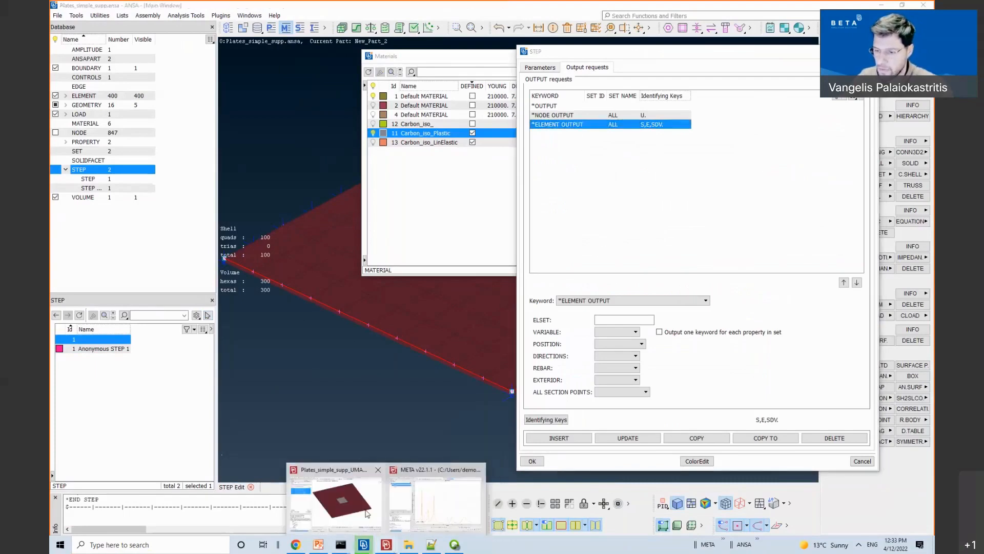
pyautogui.click(354, 503)
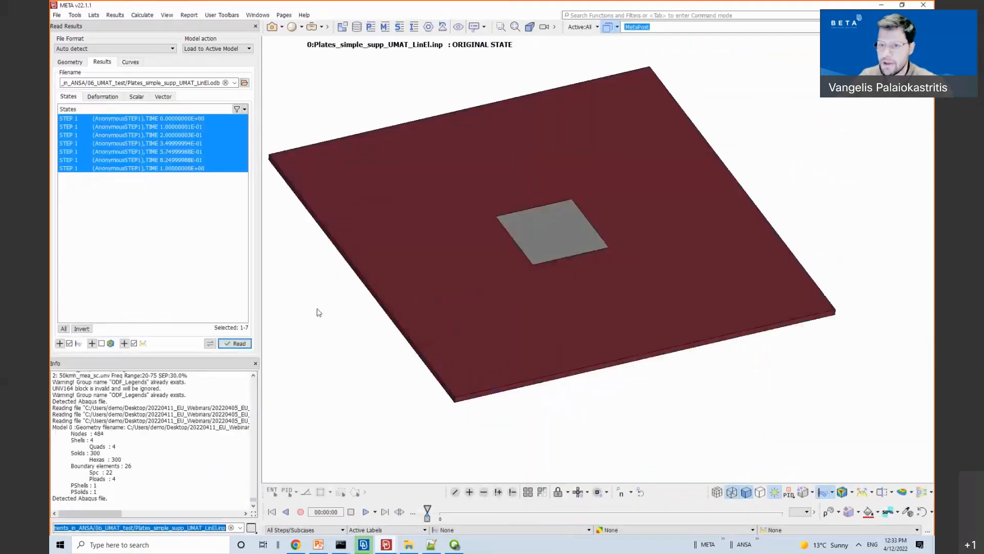
# Step: Read Stress components Normal-X(ECS) at element centroids for all plate result steps
pyautogui.click(103, 96)
pyautogui.click(136, 97)
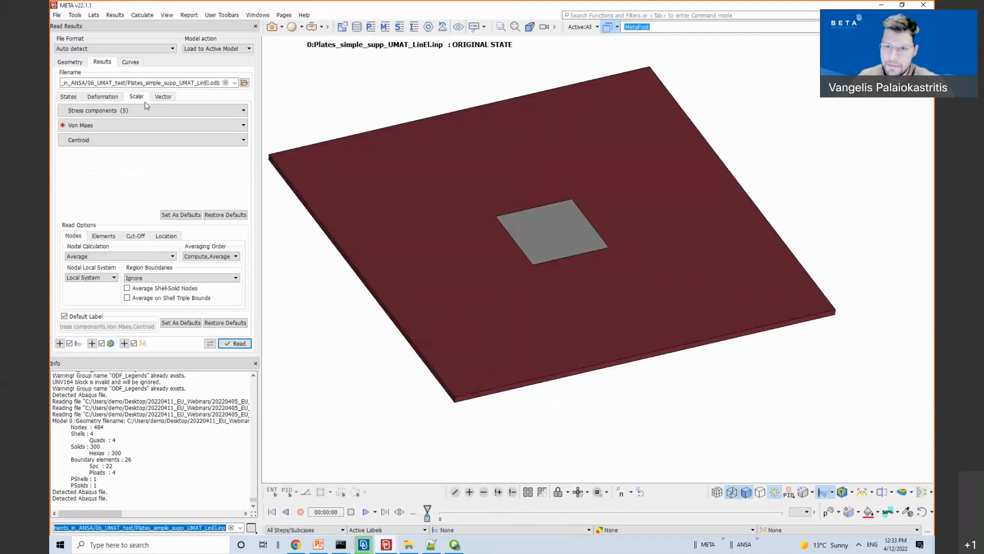
pyautogui.click(141, 112)
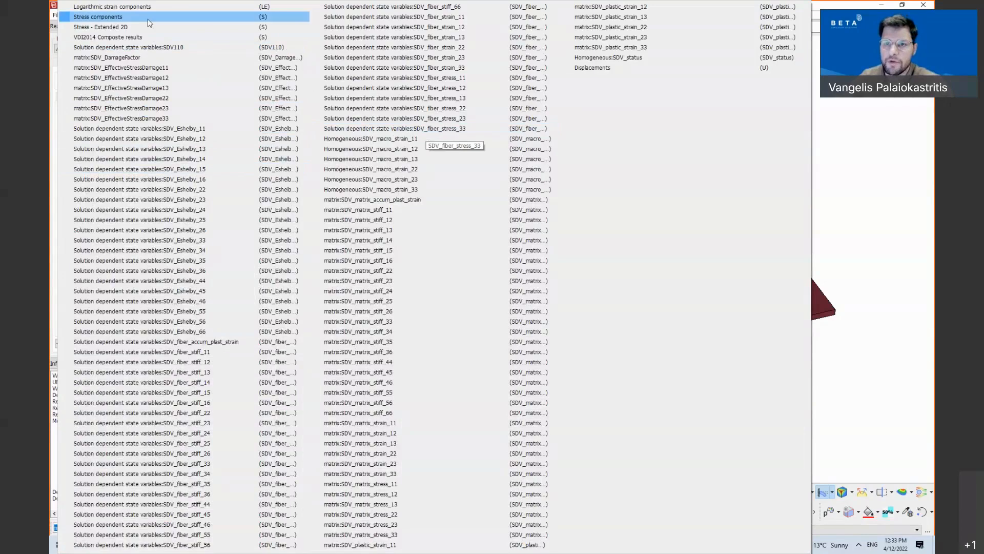
pyautogui.click(97, 16)
pyautogui.click(113, 125)
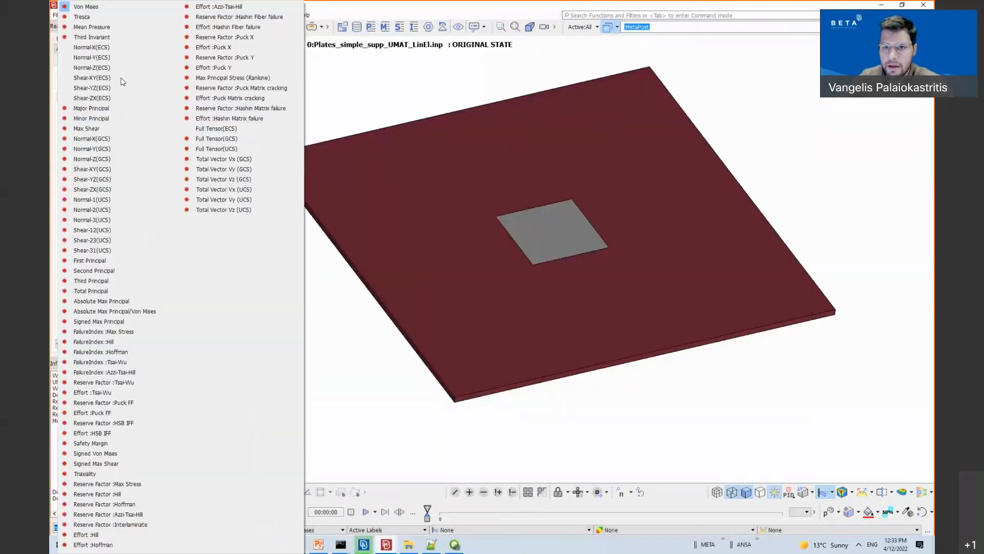
pyautogui.click(96, 111)
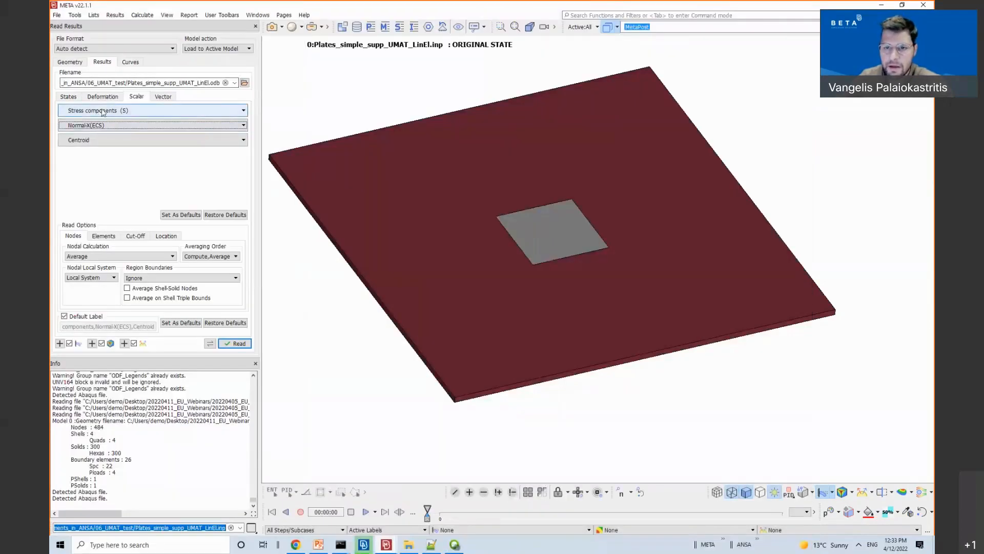
pyautogui.click(232, 347)
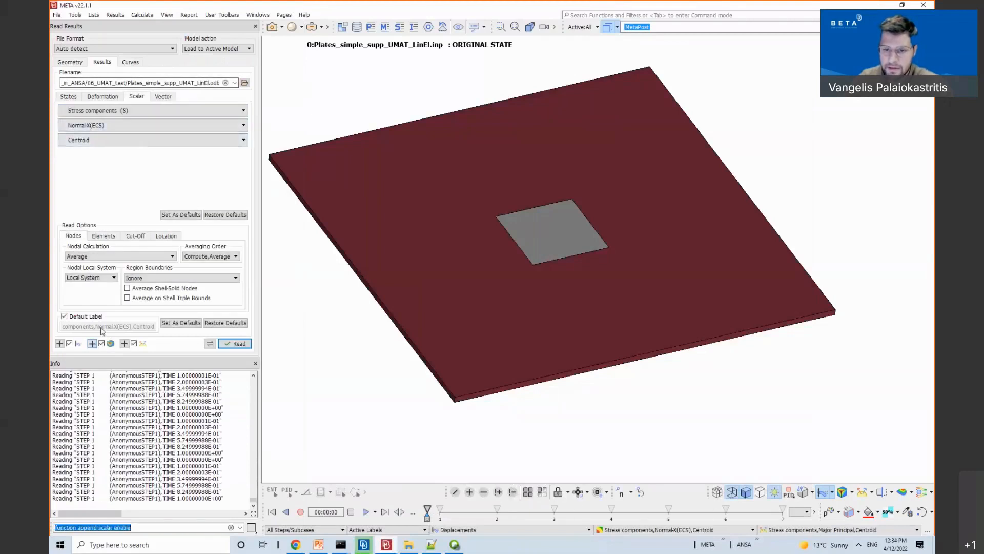
pyautogui.click(109, 125)
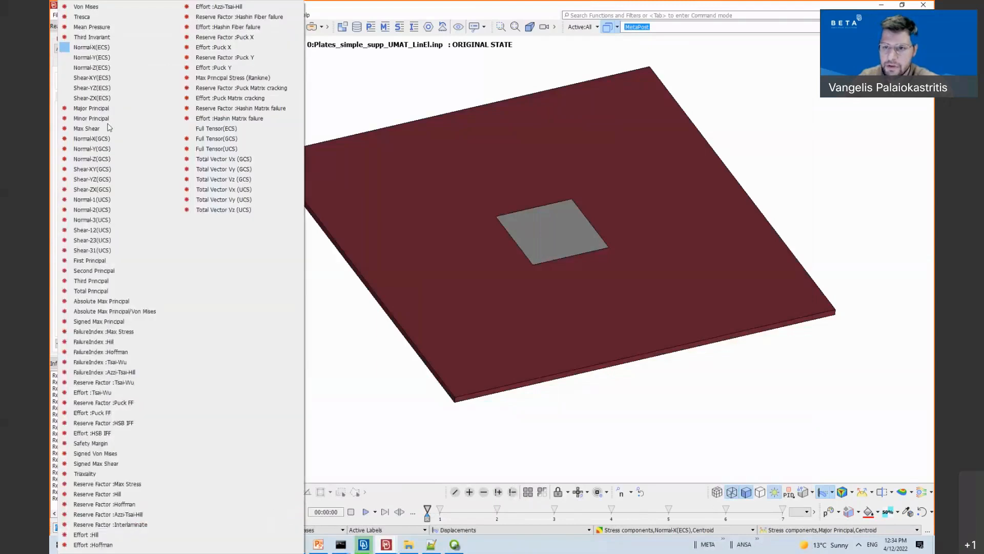
pyautogui.click(330, 107)
# Step: Read the Logarithmic strain components (LE) results
pyautogui.click(153, 114)
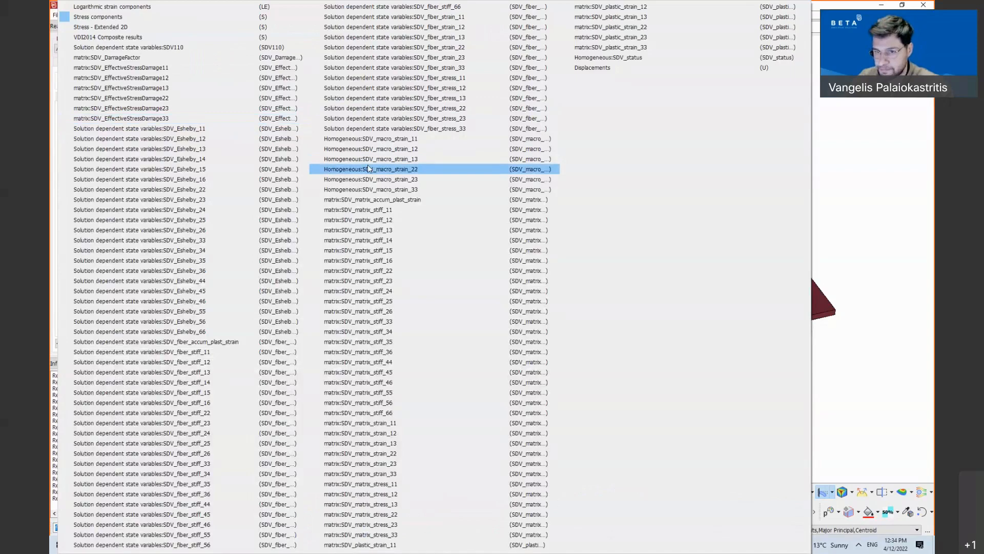
pyautogui.click(152, 7)
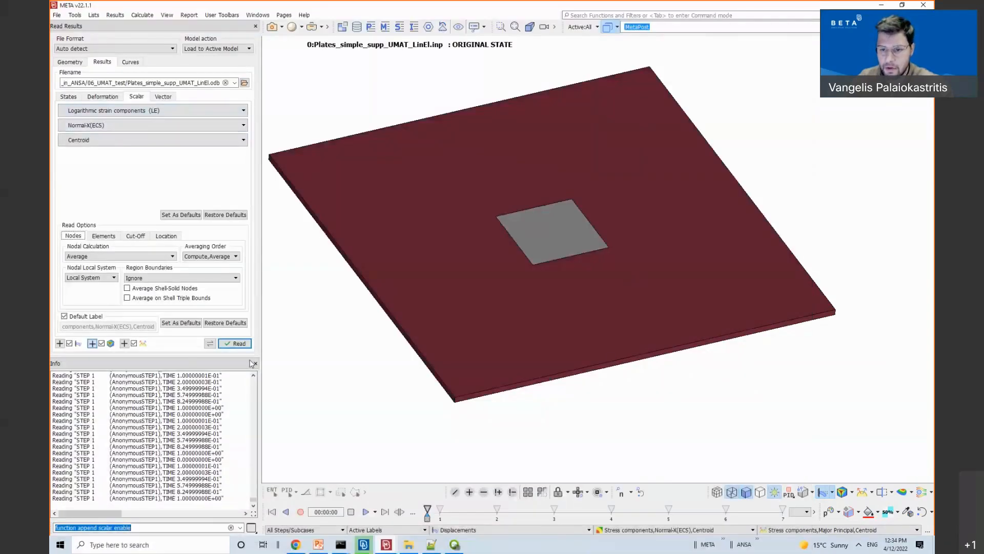
pyautogui.click(241, 343)
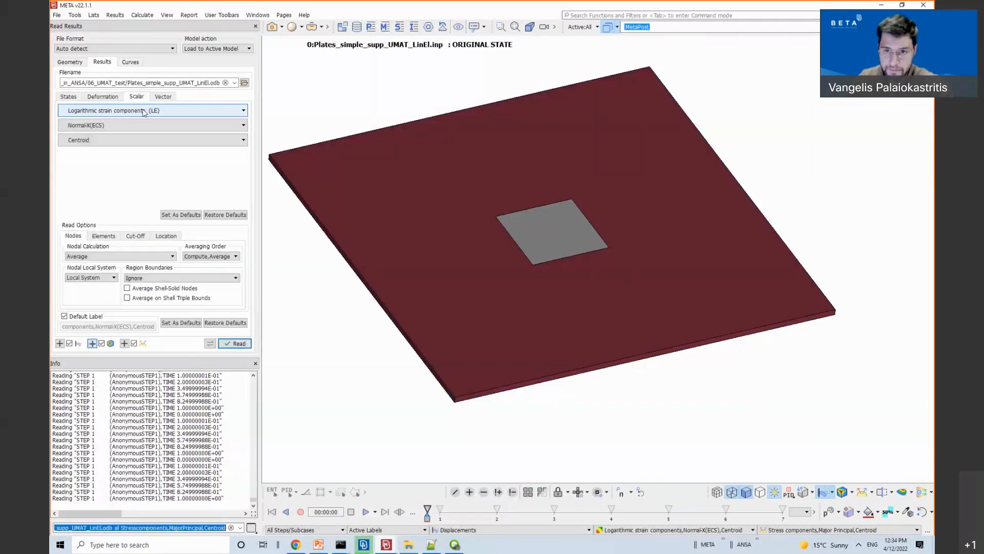
# Step: Read SDV_fiber_stress_11 and matrix:SDV_matrix_stress_11, making LE Normal-X(ECS) the active scalar
pyautogui.click(143, 110)
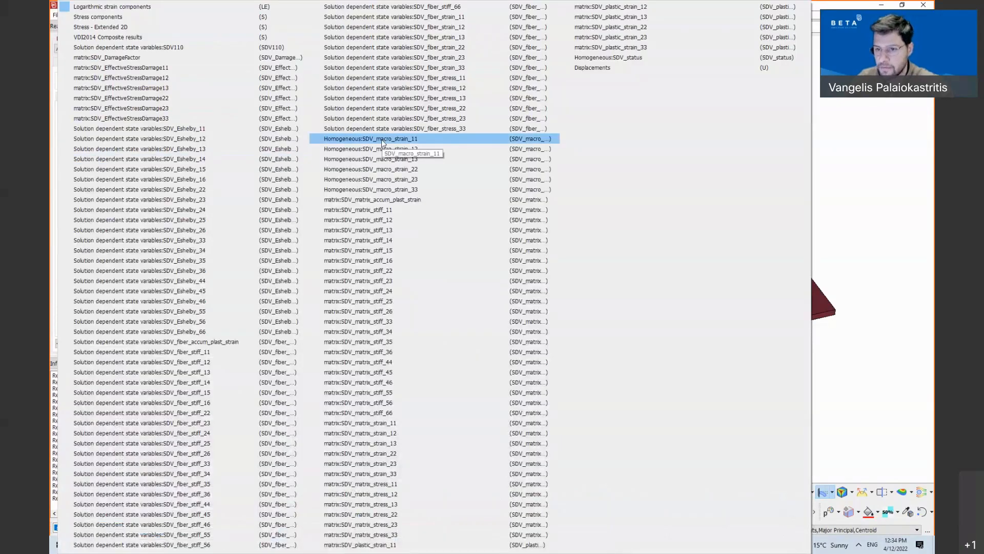
pyautogui.click(450, 78)
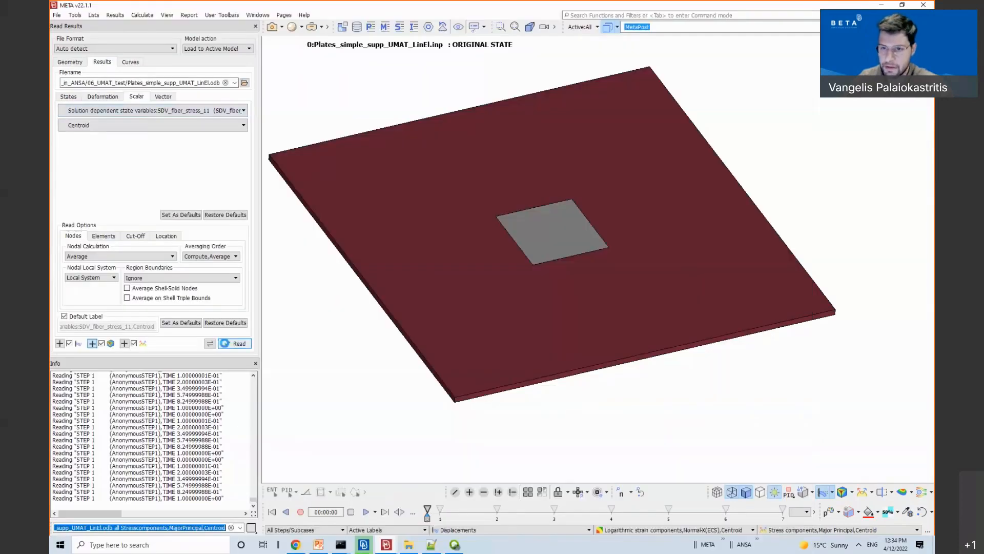
pyautogui.click(160, 112)
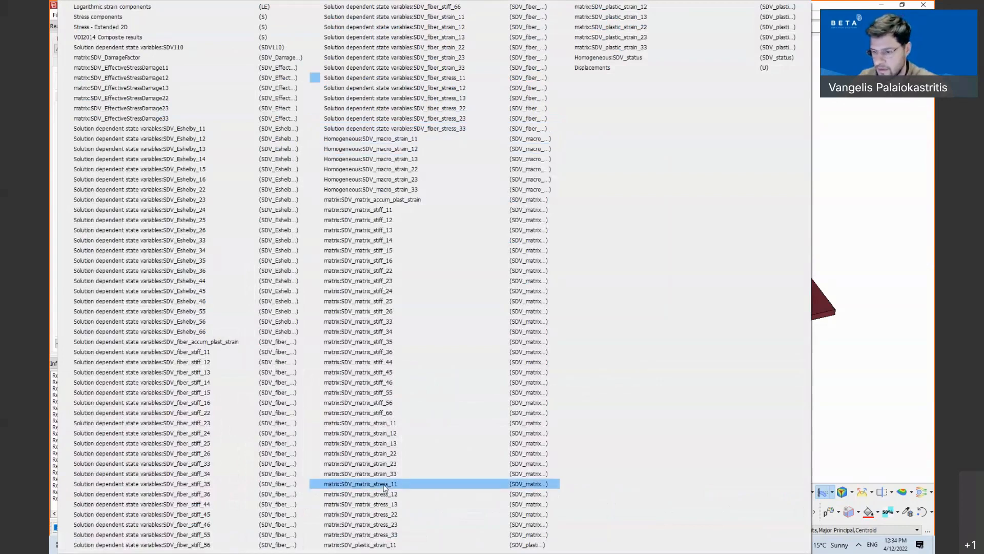
pyautogui.click(384, 487)
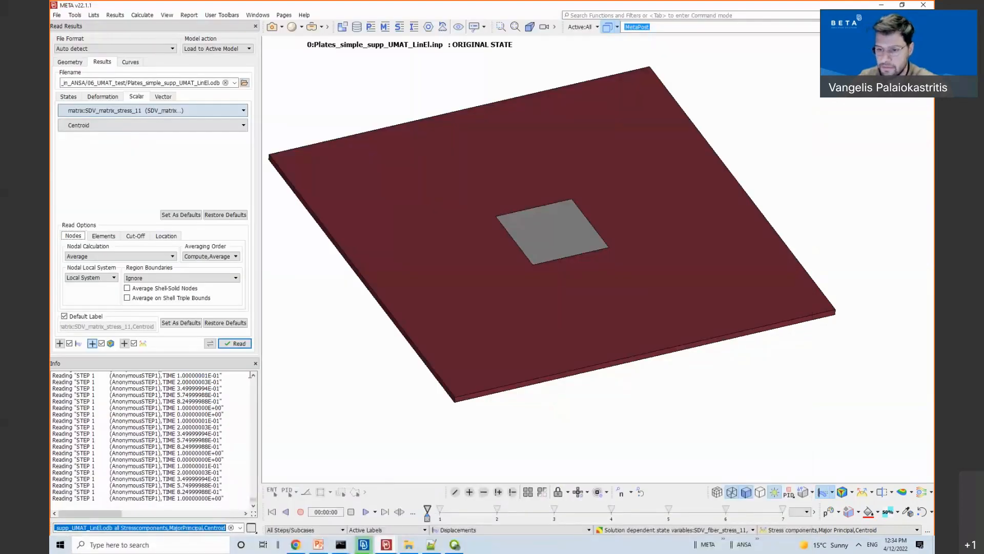
pyautogui.click(237, 344)
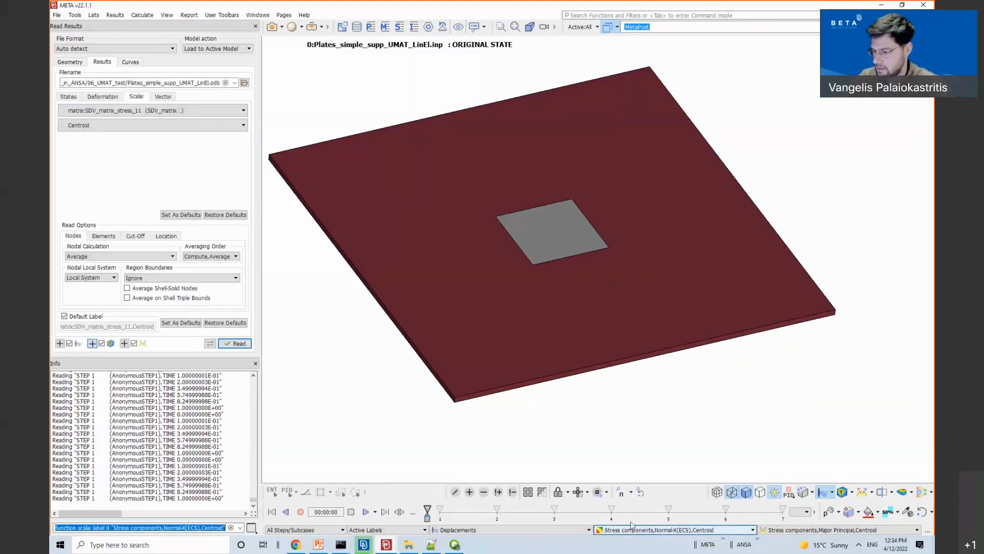
pyautogui.scroll(2, 634, 536)
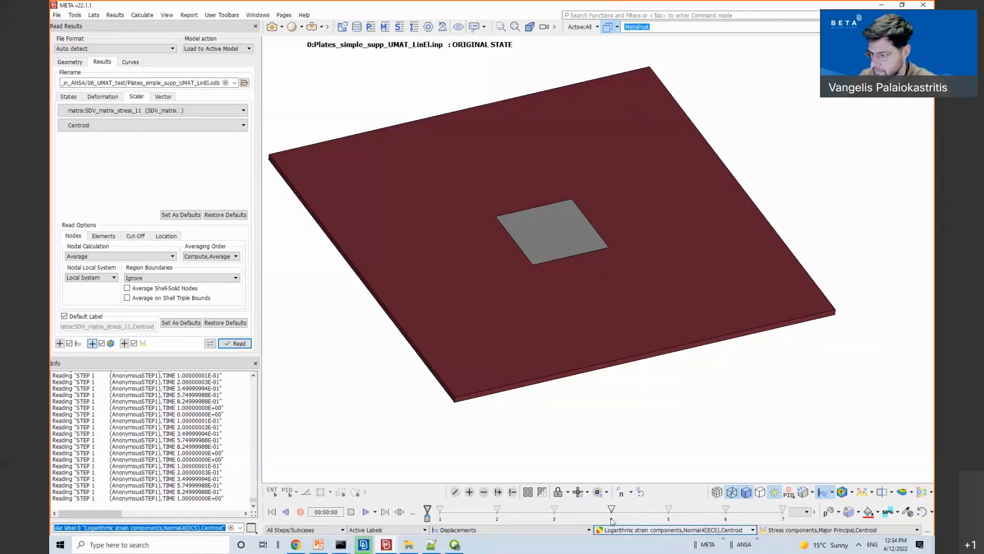
# Step: Step to the final state and apply the default palette to the logarithmic strain fringe
pyautogui.scroll(7, 611, 520)
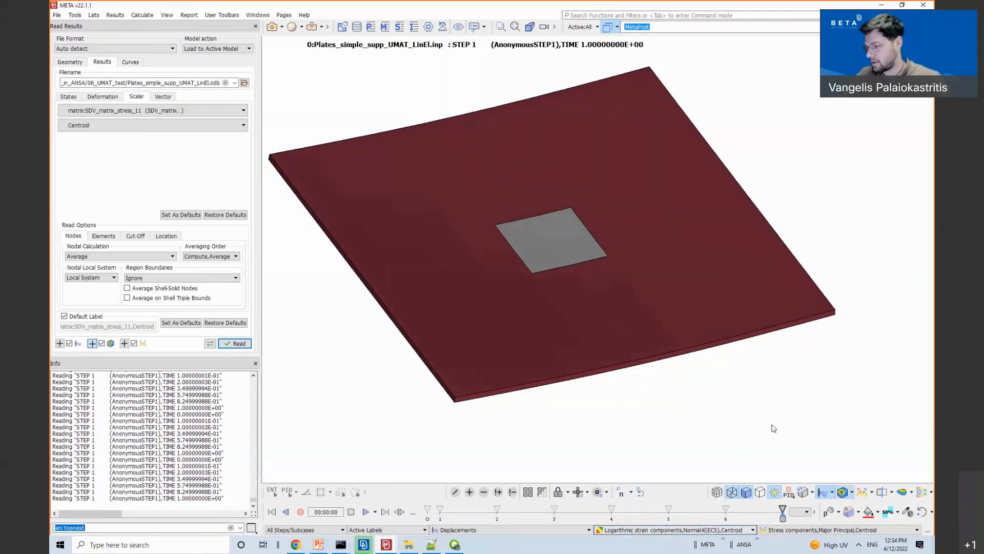
pyautogui.keyDown('ctrl'); pyautogui.moveTo(706, 371); pyautogui.dragTo(641, 336); pyautogui.keyUp('ctrl')
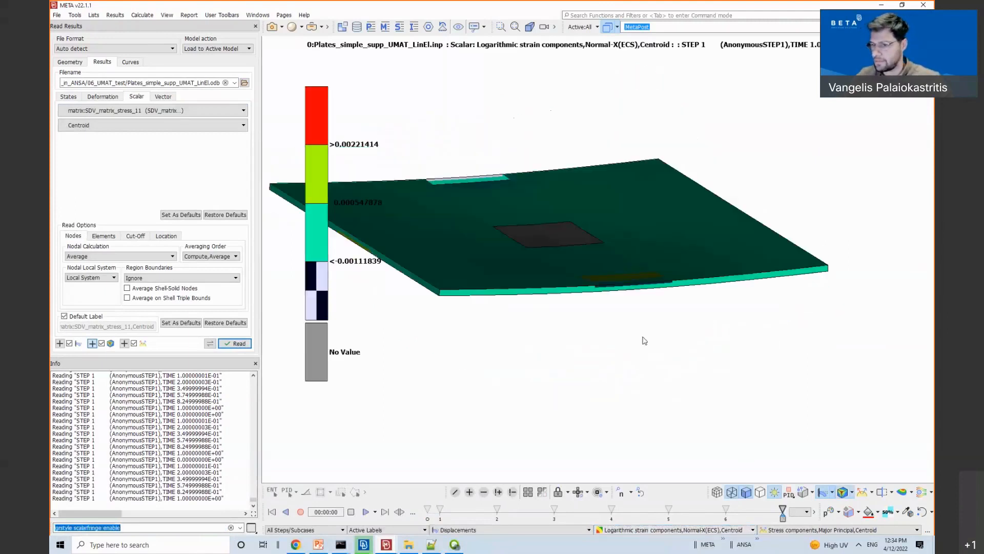
pyautogui.rightClick(315, 285)
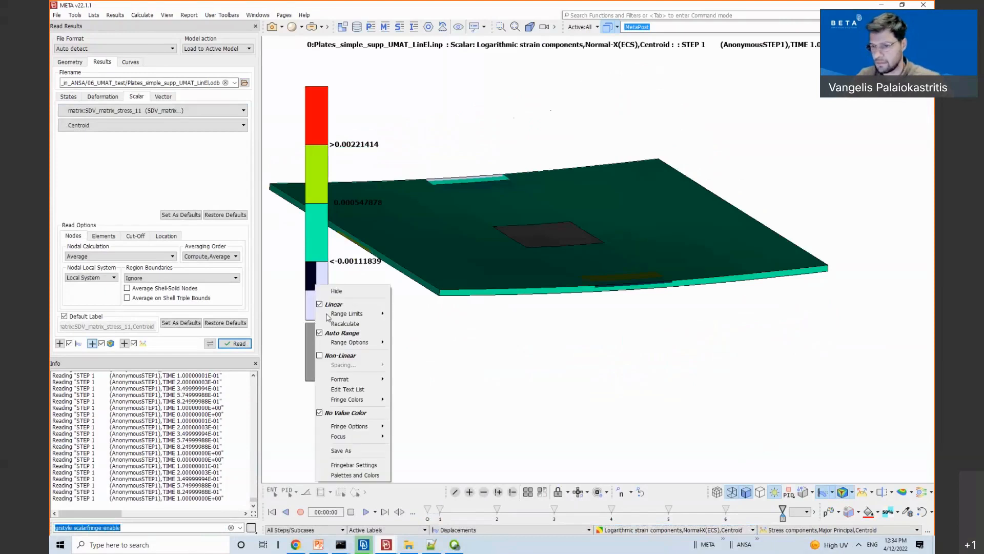
pyautogui.click(350, 475)
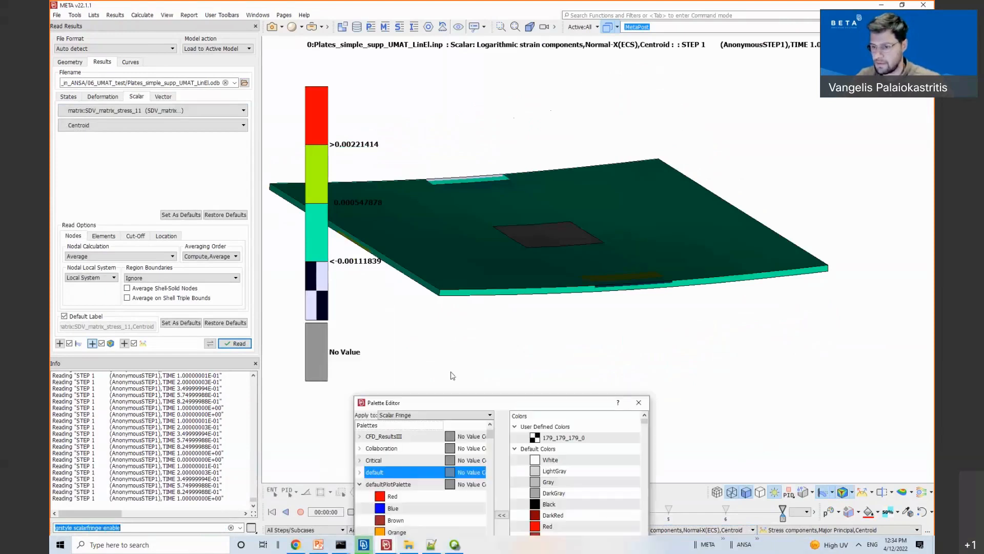
pyautogui.doubleClick(377, 473)
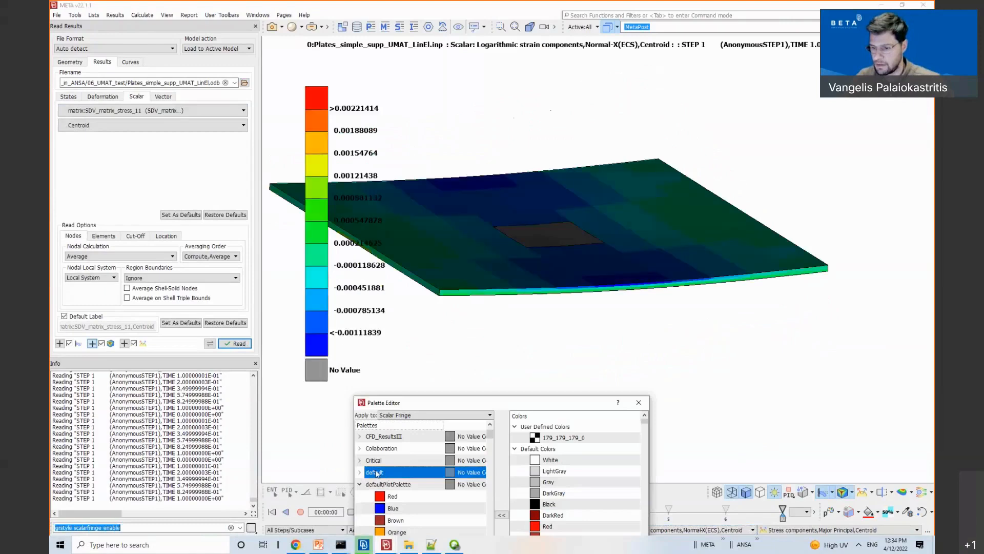
pyautogui.click(641, 401)
# Step: Bring the plate back to a centred face view and bring up the identify and history tools
pyautogui.keyDown('ctrl'); pyautogui.moveTo(659, 285); pyautogui.dragTo(665, 89); pyautogui.keyUp('ctrl')
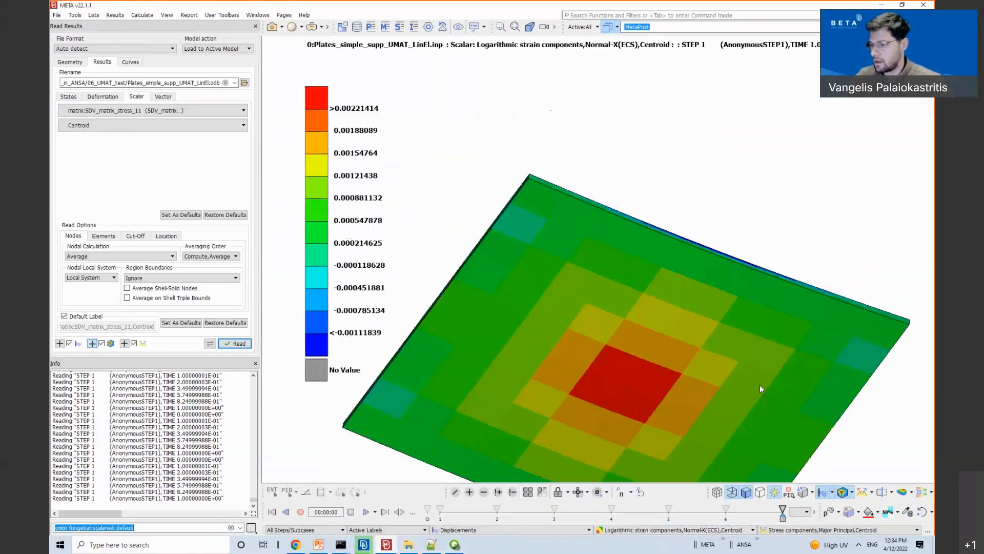
pyautogui.keyDown('ctrl'); pyautogui.moveTo(762, 389); pyautogui.dragTo(668, 224, button='middle'); pyautogui.keyUp('ctrl')
pyautogui.keyDown('ctrl'); pyautogui.moveTo(669, 223); pyautogui.dragTo(643, 218); pyautogui.keyUp('ctrl')
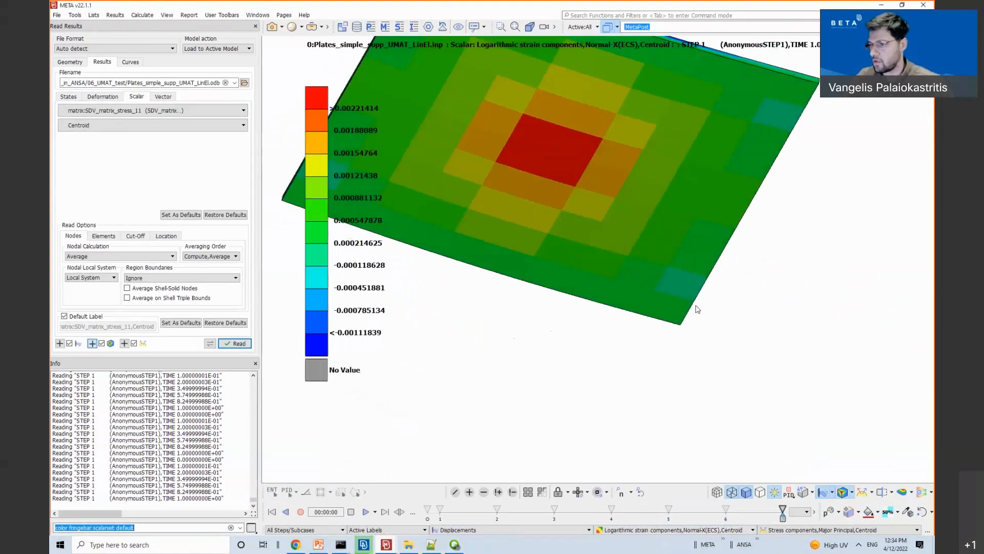
pyautogui.keyDown('ctrl'); pyautogui.moveTo(695, 304); pyautogui.dragTo(746, 389, button='middle'); pyautogui.keyUp('ctrl')
pyautogui.click(628, 492)
pyautogui.moveTo(657, 410)
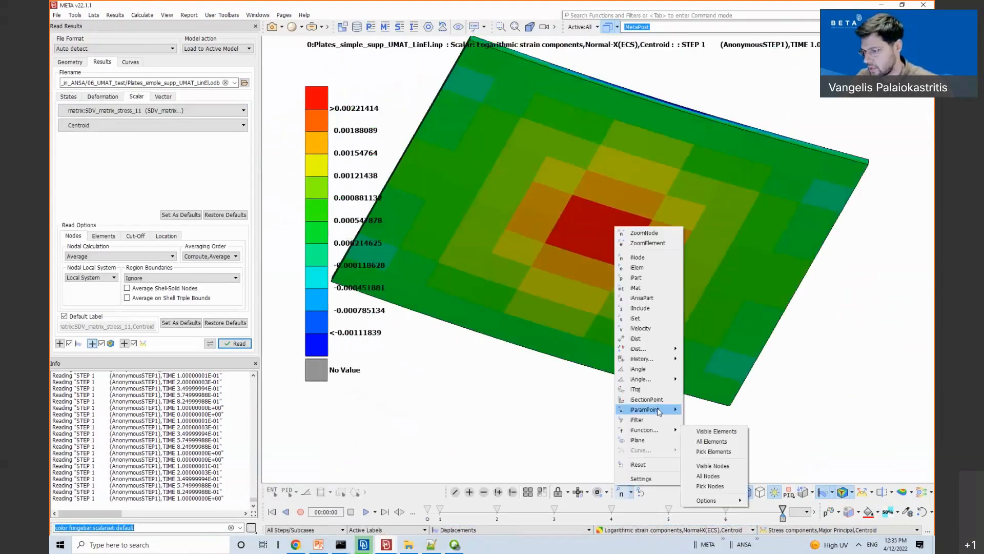
# Step: Start a history curve from model entities, picking the red element at the plate centre
pyautogui.moveTo(660, 359)
pyautogui.click(696, 360)
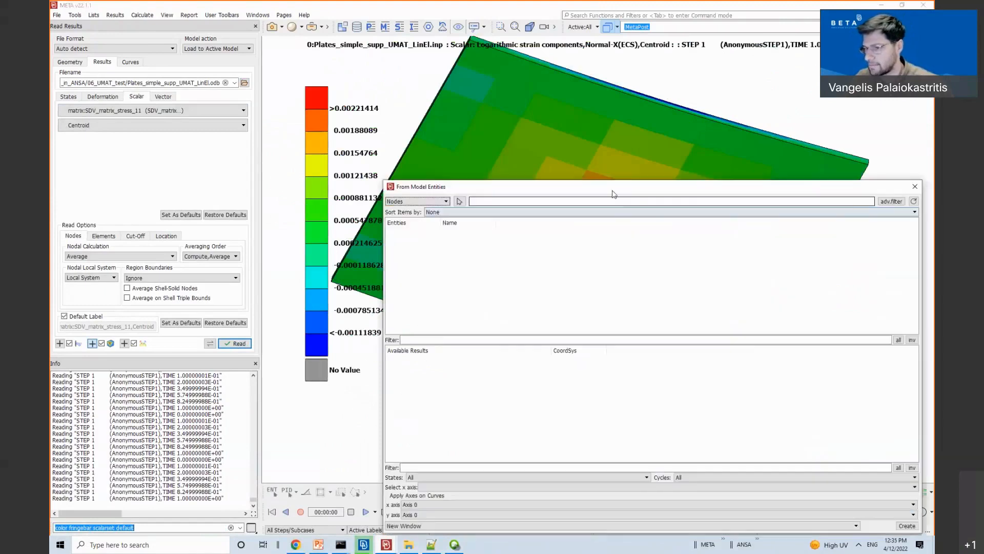
pyautogui.moveTo(613, 194); pyautogui.dragTo(307, 124)
pyautogui.click(102, 132)
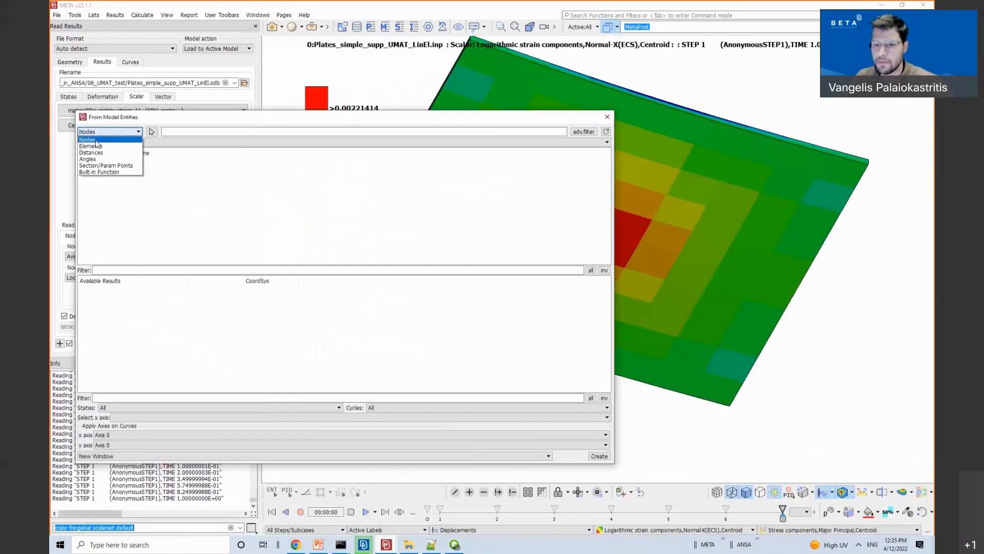
pyautogui.click(99, 148)
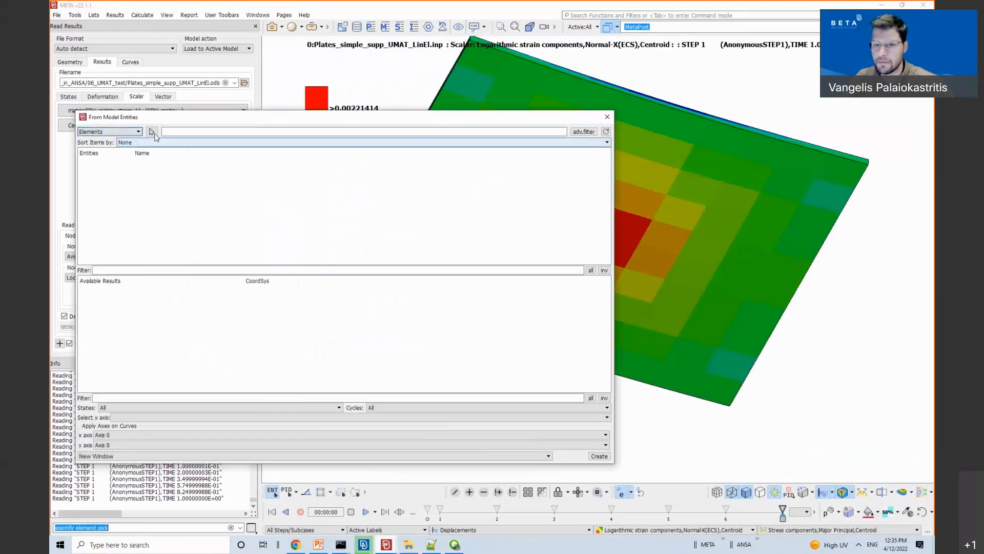
pyautogui.click(632, 222)
pyautogui.middleClick(726, 310)
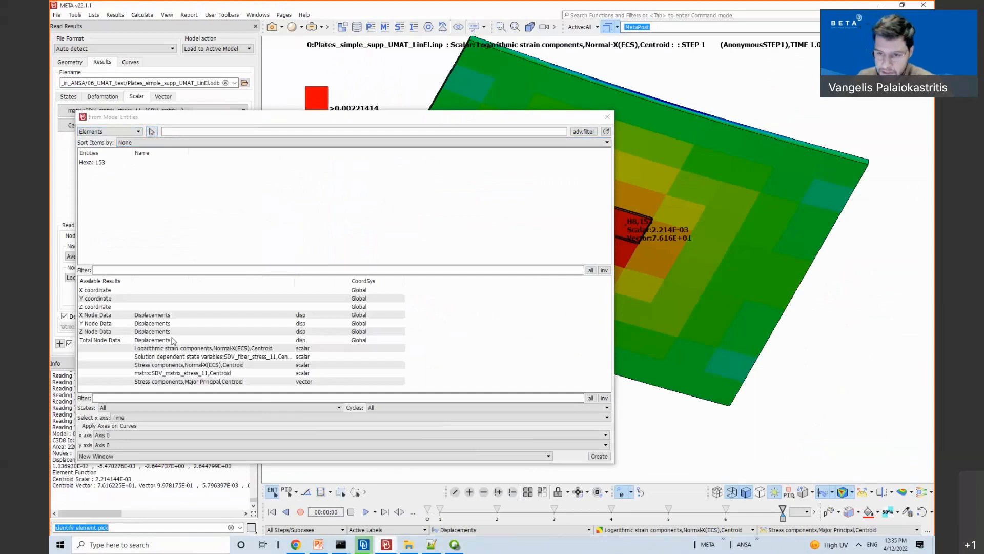
# Step: Plot fiber, Normal-X and matrix stress against Normal-X logarithmic strain in a new window
pyautogui.moveTo(215, 119); pyautogui.dragTo(285, 72)
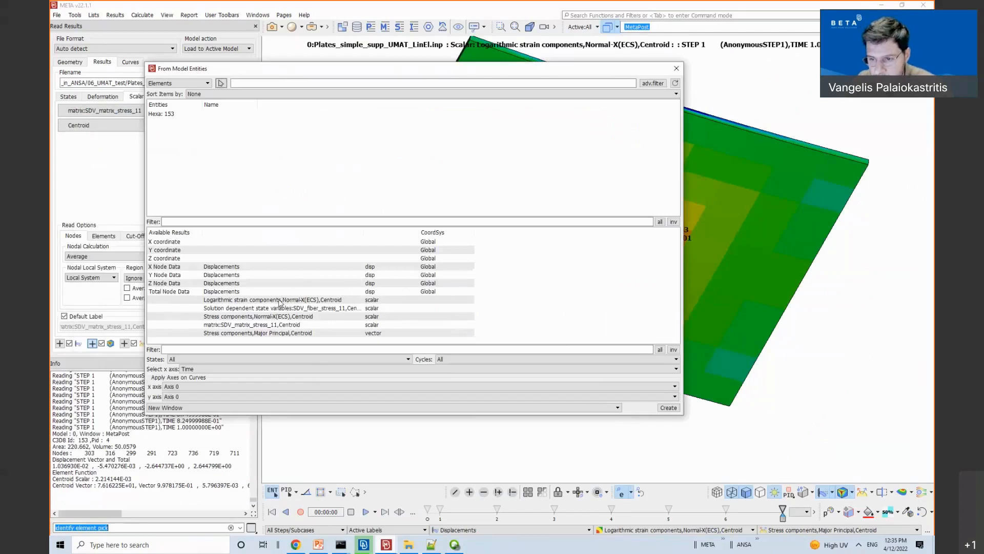
pyautogui.moveTo(269, 309); pyautogui.dragTo(266, 318)
pyautogui.keyDown('shift'); pyautogui.click(265, 325); pyautogui.keyUp('shift')
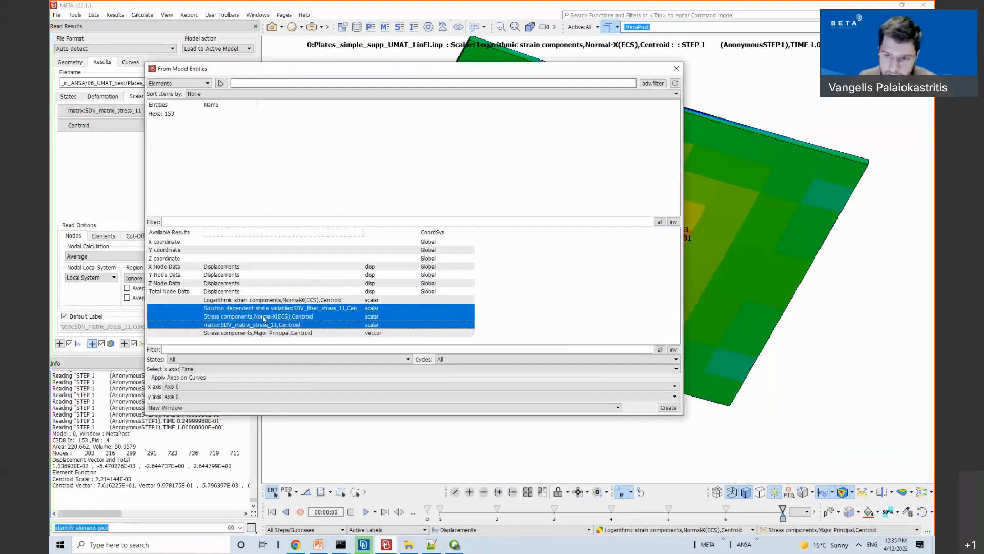
pyautogui.click(208, 369)
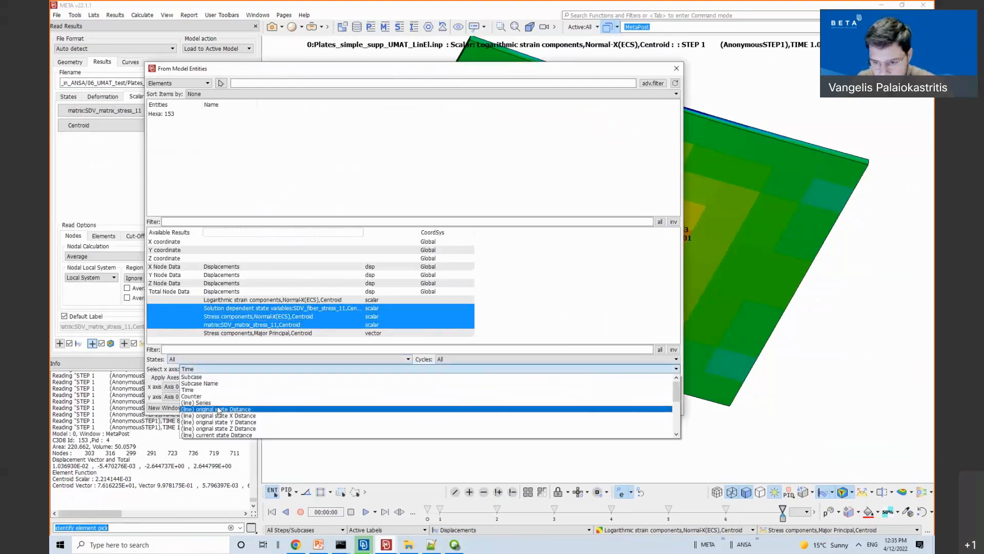
pyautogui.scroll(-4, 233, 425)
pyautogui.scroll(-3, 234, 425)
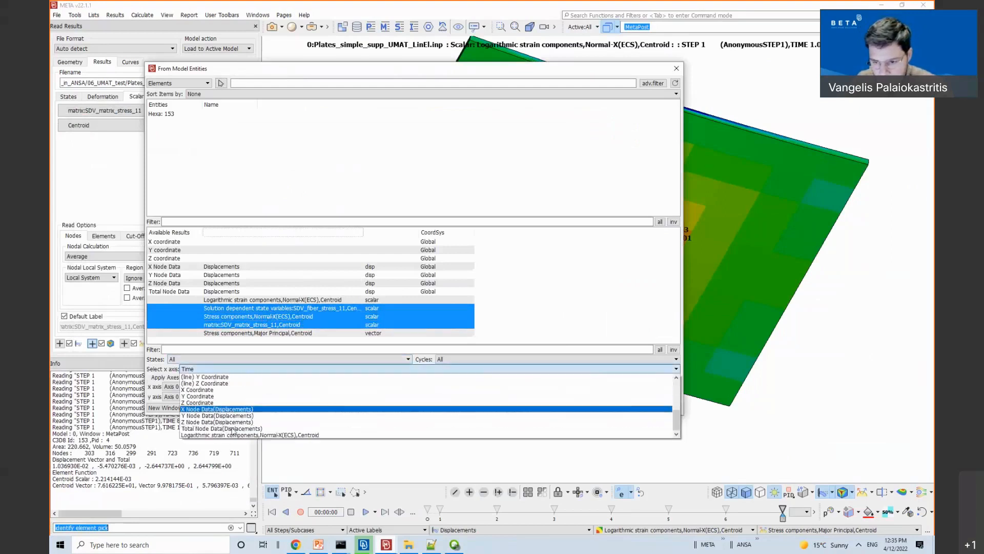
pyautogui.click(233, 431)
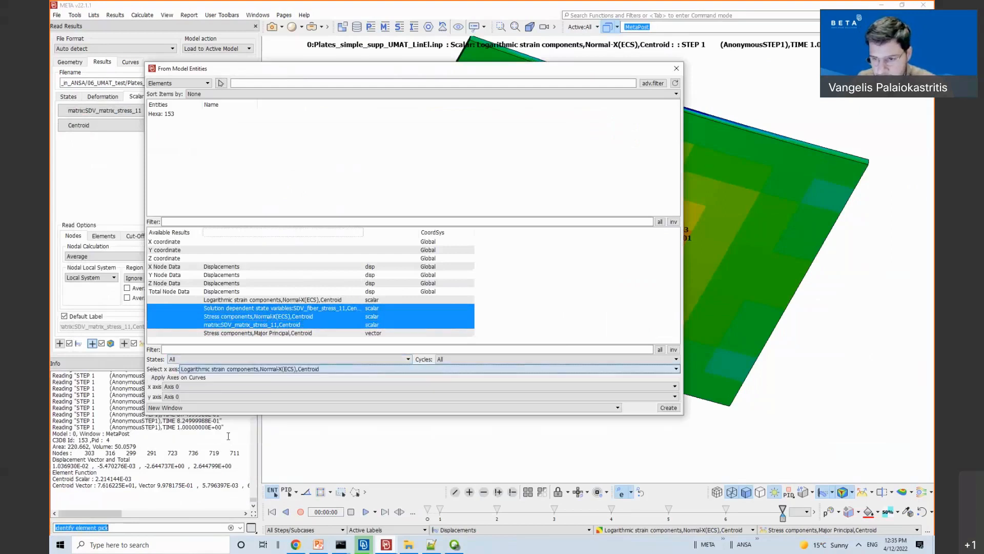
pyautogui.click(667, 407)
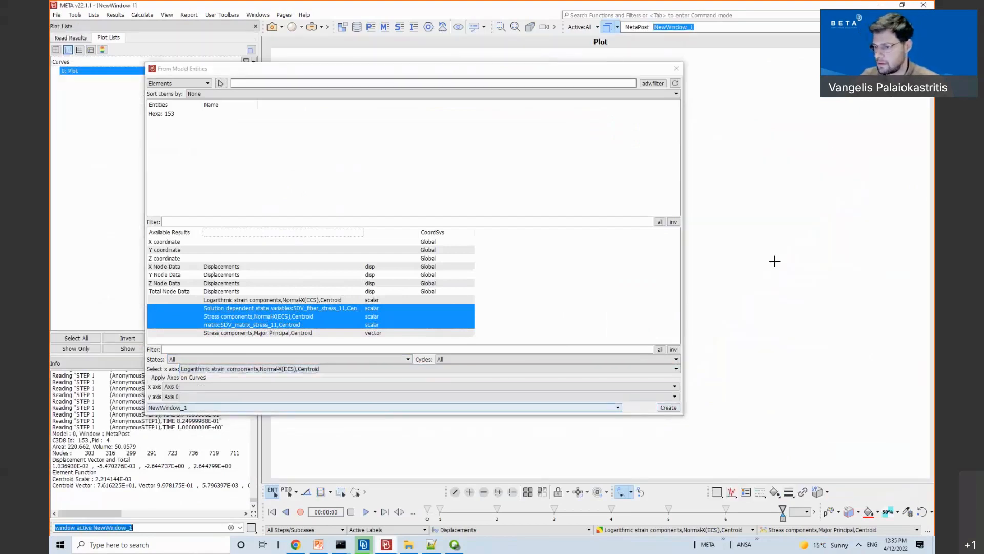
# Step: Create the three stress curves for element Hexa 153 in NewWindow_1
pyautogui.click(176, 114)
pyautogui.click(668, 408)
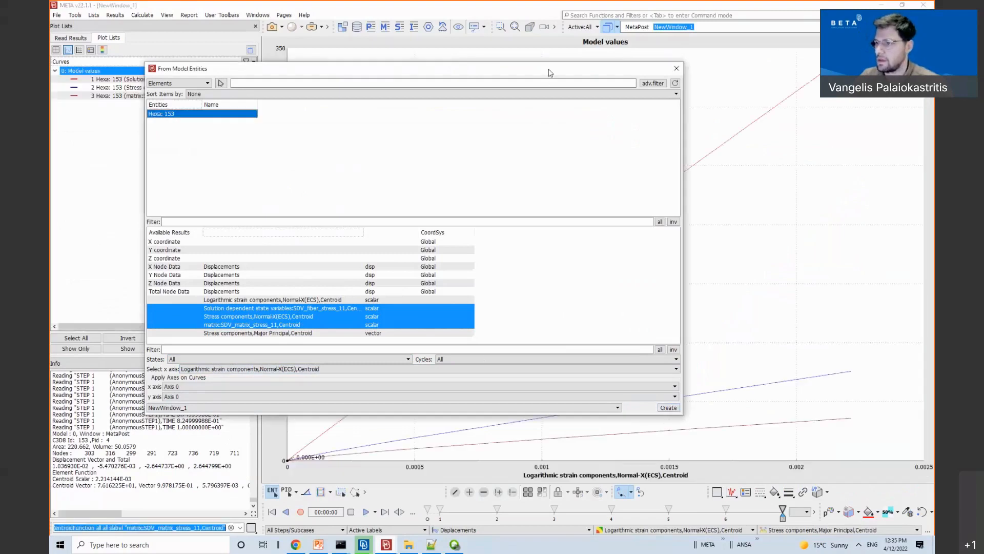
pyautogui.doubleClick(549, 70)
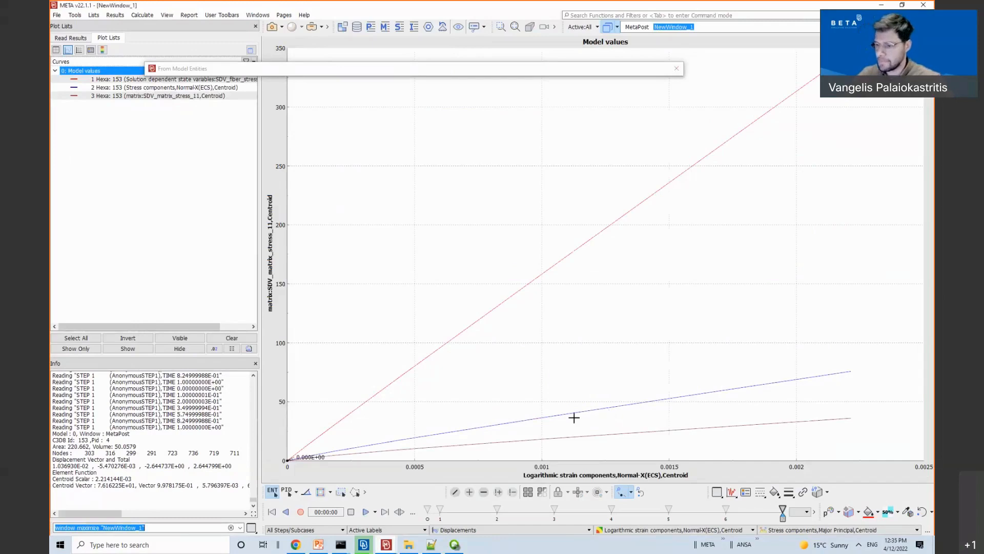
pyautogui.press('Escape')
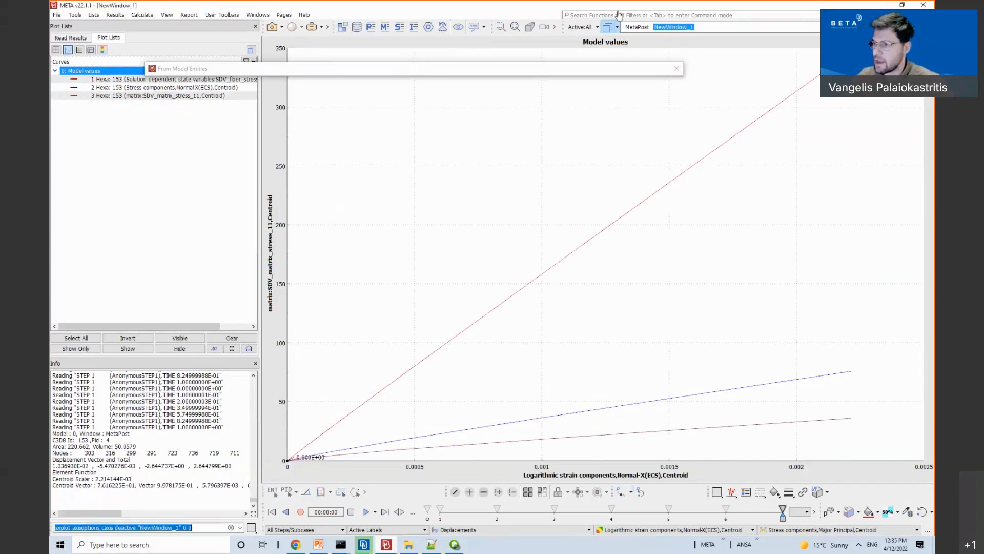
# Step: Compare the plate's strain fringe with the Normal-X stress and SDV fiber stress curves
pyautogui.click(640, 29)
pyautogui.keyDown('ctrl'); pyautogui.moveTo(580, 306); pyautogui.dragTo(553, 177); pyautogui.keyUp('ctrl')
pyautogui.keyDown('ctrl'); pyautogui.moveTo(628, 409); pyautogui.dragTo(657, 252); pyautogui.keyUp('ctrl')
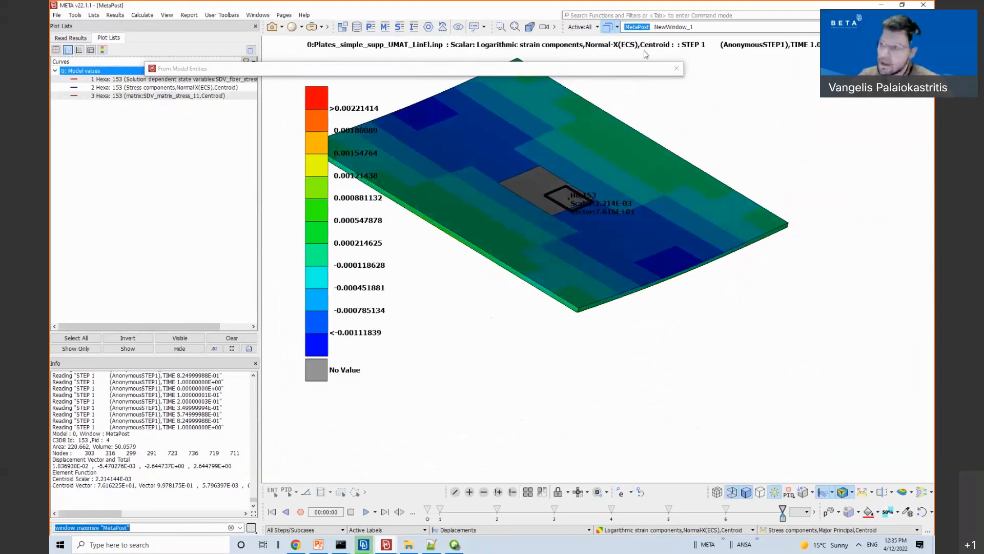
pyautogui.click(672, 28)
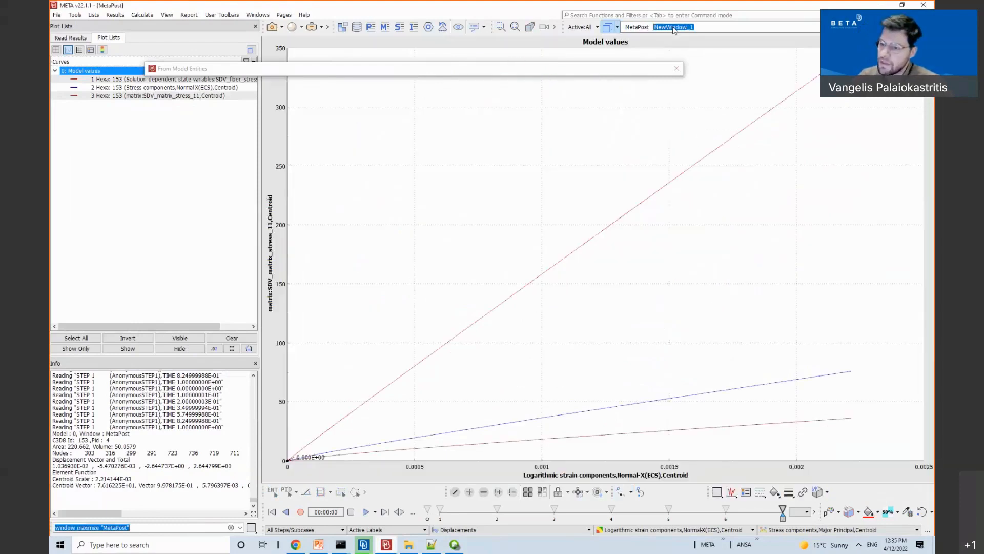
pyautogui.click(582, 414)
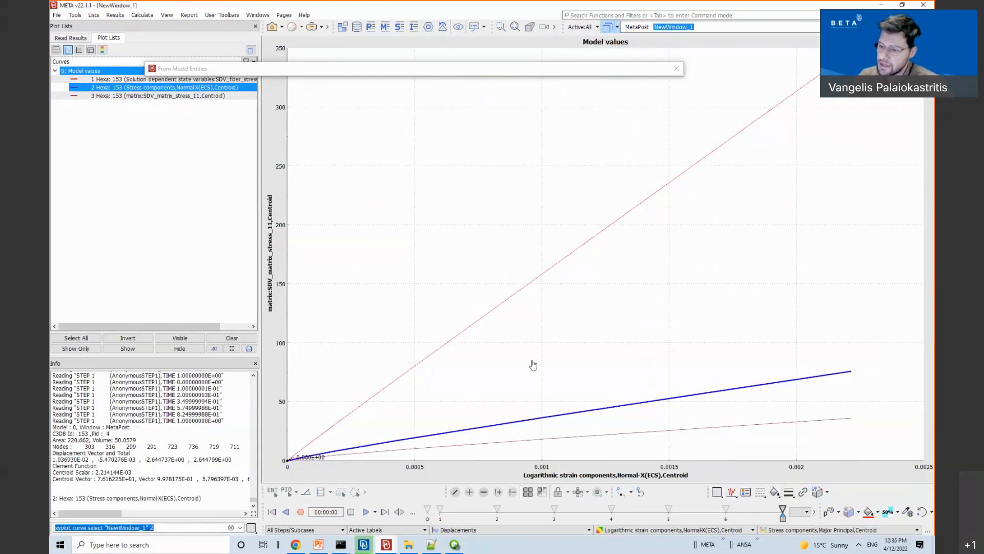
pyautogui.click(492, 313)
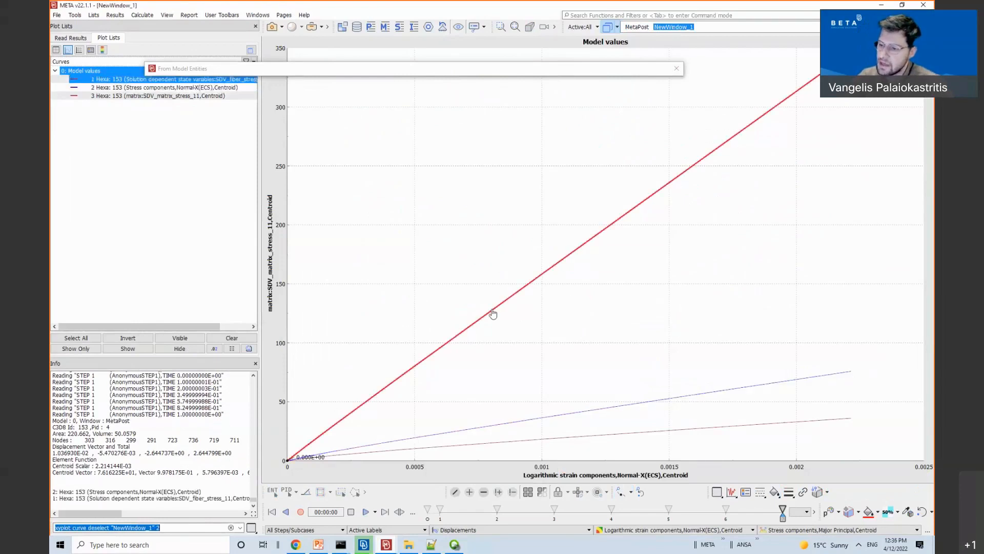
# Step: Reorient the plate's strain fringe view, then bring the ANSA plate model window forward
pyautogui.click(636, 27)
pyautogui.keyDown('ctrl'); pyautogui.moveTo(588, 325); pyautogui.dragTo(623, 347); pyautogui.keyUp('ctrl')
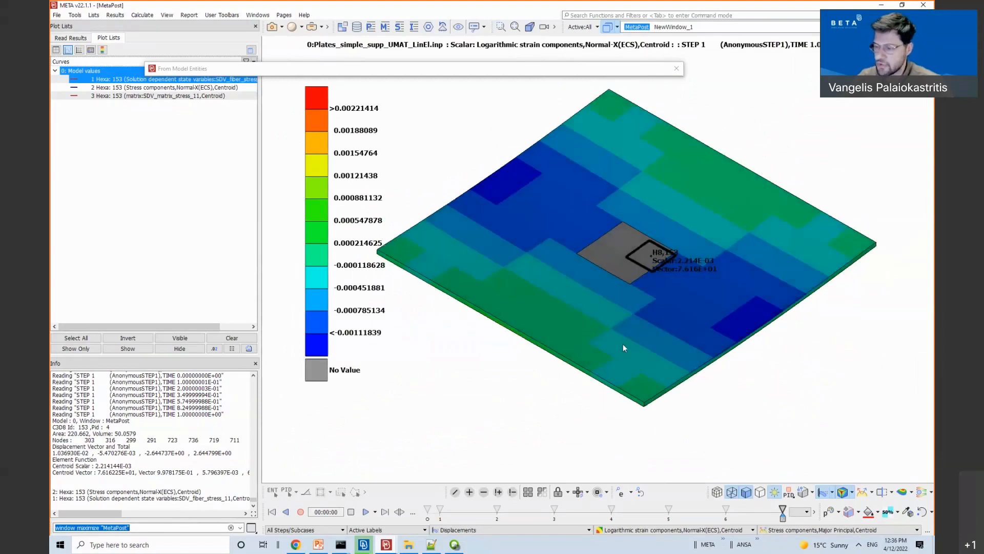
pyautogui.keyDown('ctrl'); pyautogui.moveTo(623, 344); pyautogui.dragTo(648, 340); pyautogui.keyUp('ctrl')
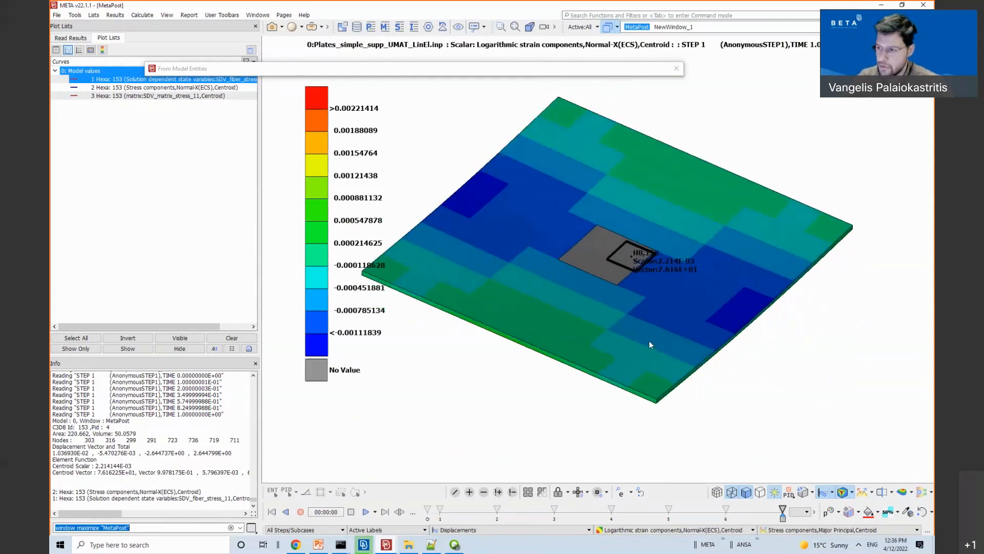
pyautogui.keyDown('ctrl'); pyautogui.moveTo(505, 287); pyautogui.dragTo(573, 305, button='middle'); pyautogui.keyUp('ctrl')
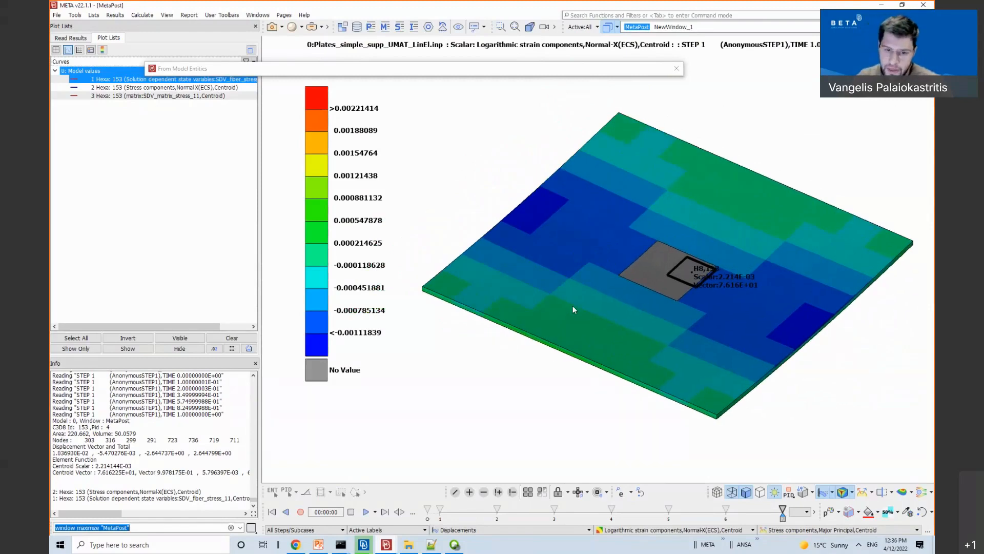
pyautogui.keyDown('ctrl'); pyautogui.moveTo(601, 303); pyautogui.dragTo(543, 303, button='middle'); pyautogui.keyUp('ctrl')
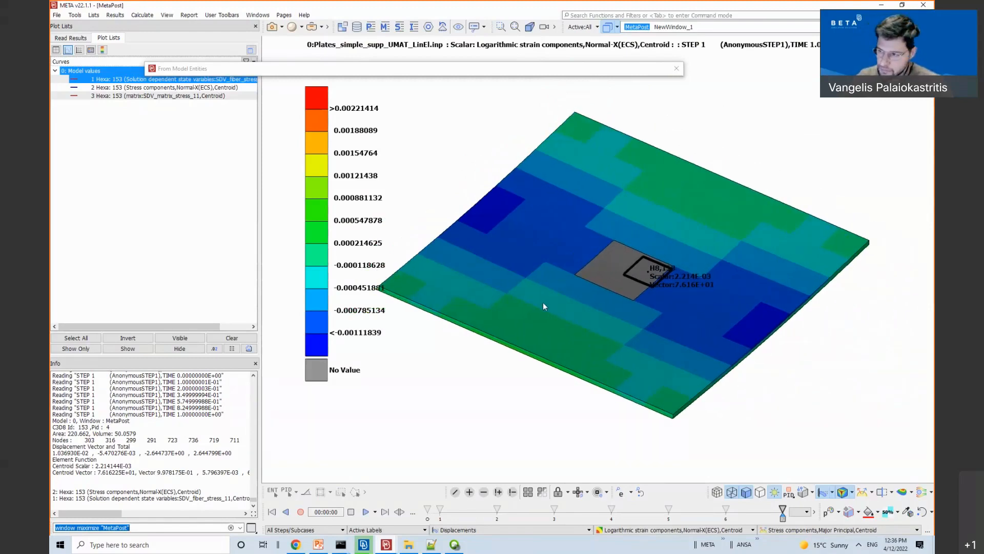
pyautogui.moveTo(363, 543)
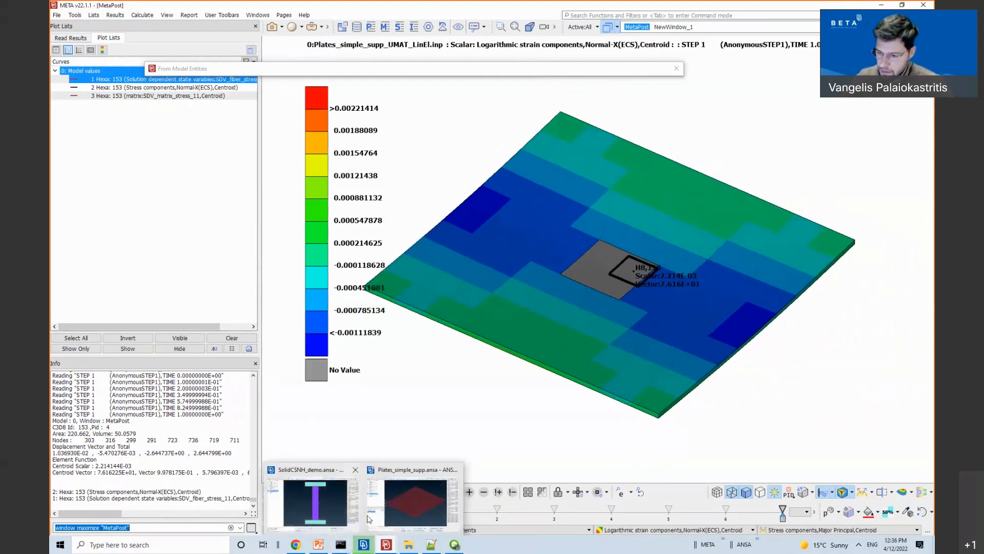
pyautogui.click(413, 503)
# Step: Close the load step dialog and start a new material defined by Homogenization
pyautogui.press('Escape')
pyautogui.press('Escape')
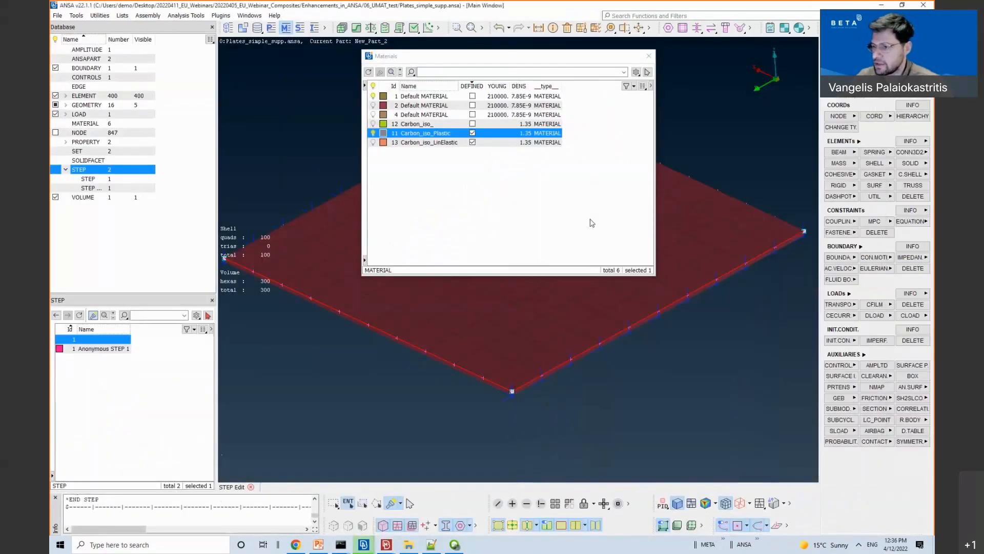
pyautogui.click(492, 183)
pyautogui.rightClick(518, 216)
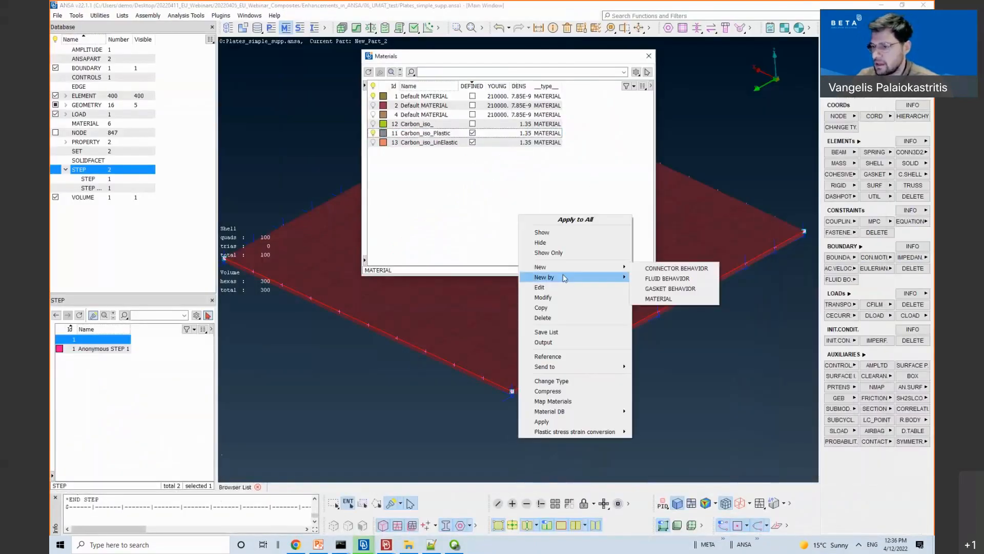
pyautogui.moveTo(610, 277)
pyautogui.click(665, 279)
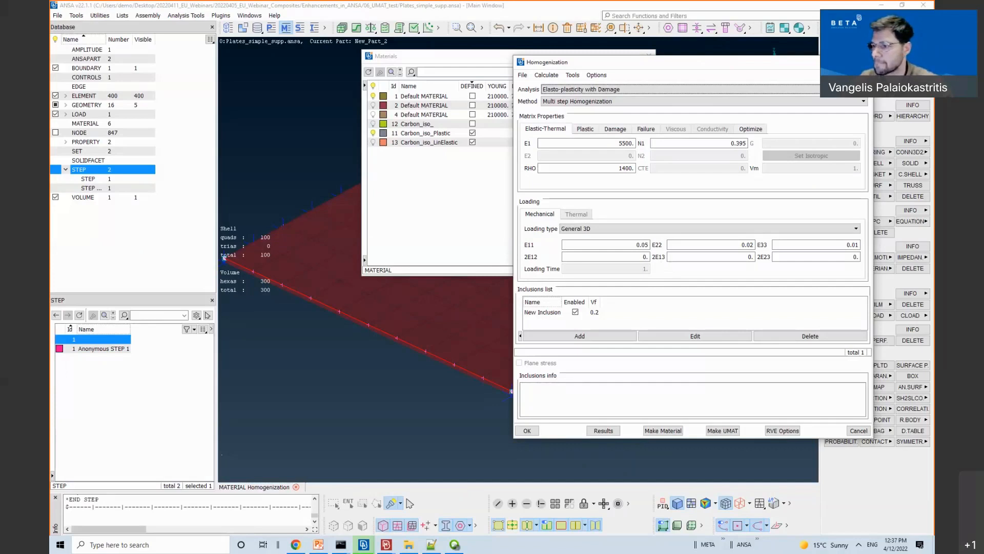
# Step: Cancel the homogenization setup and show the 'Homogenization Tool for Multiphase Materials' slide
pyautogui.click(874, 62)
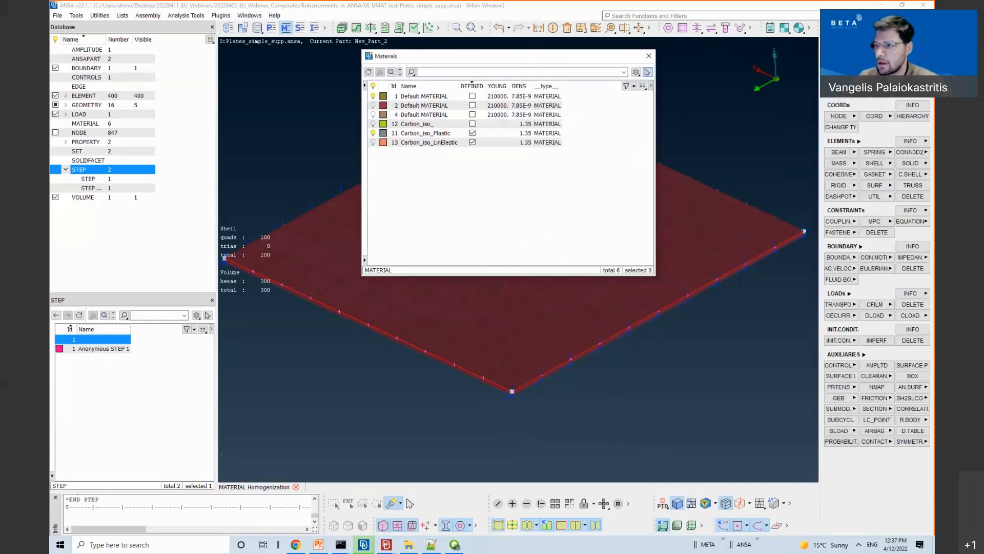
pyautogui.click(651, 56)
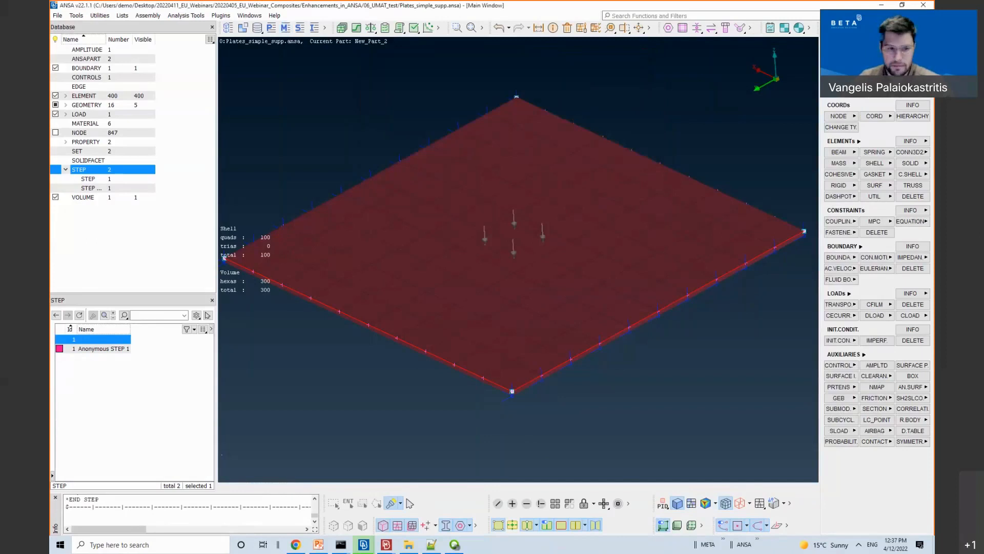
pyautogui.click(318, 544)
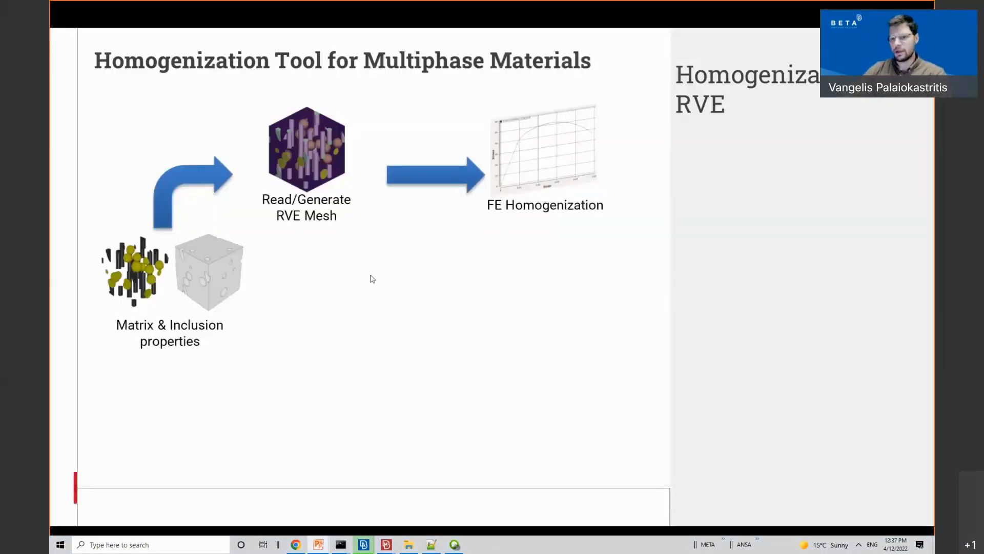
pyautogui.click(374, 279)
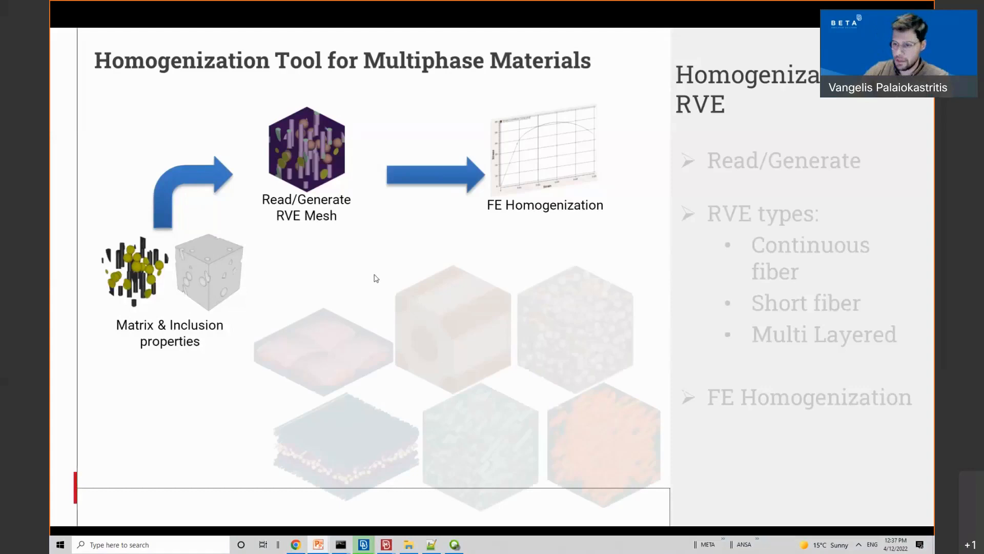
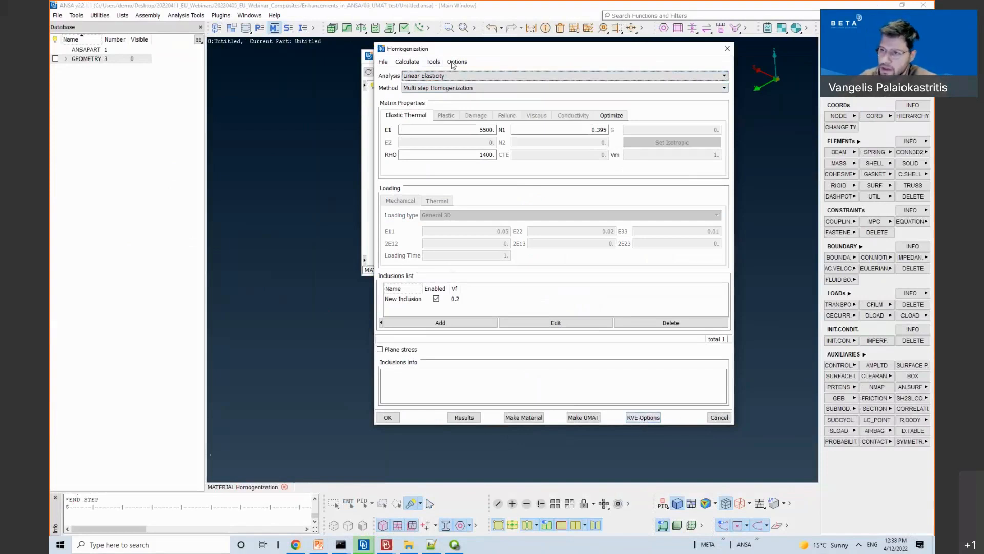
# Step: Select the New Inclusion (volume fraction 0.2) in the Inclusions list
pyautogui.click(401, 301)
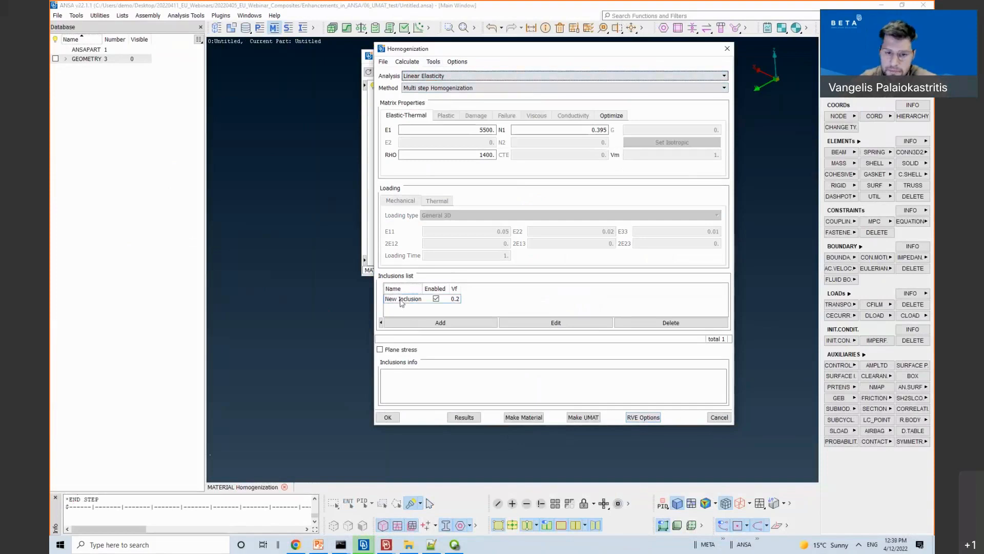
# Step: Review the RVE Options (short fiber, RVE size 500, 5000 attempts) and close them
pyautogui.click(628, 418)
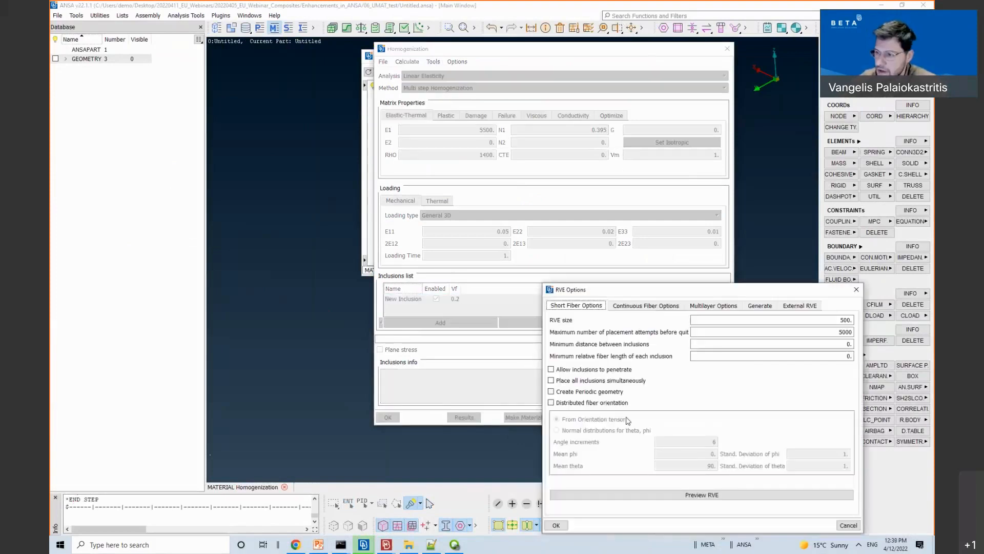
pyautogui.moveTo(616, 290); pyautogui.dragTo(425, 145)
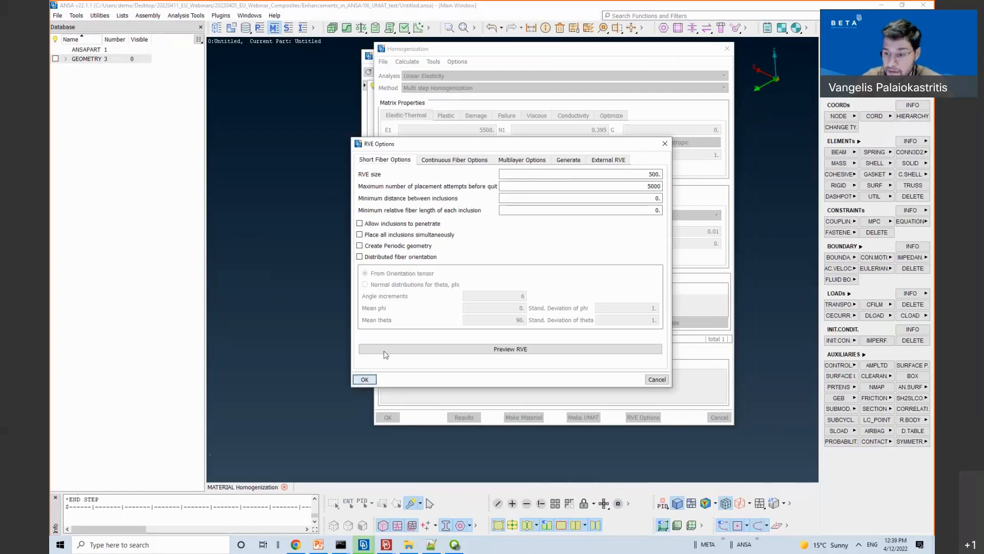
pyautogui.click(365, 379)
# Step: Set the New Inclusion's ellipsoid axes a1, a2 and a3 all to 50
pyautogui.doubleClick(401, 302)
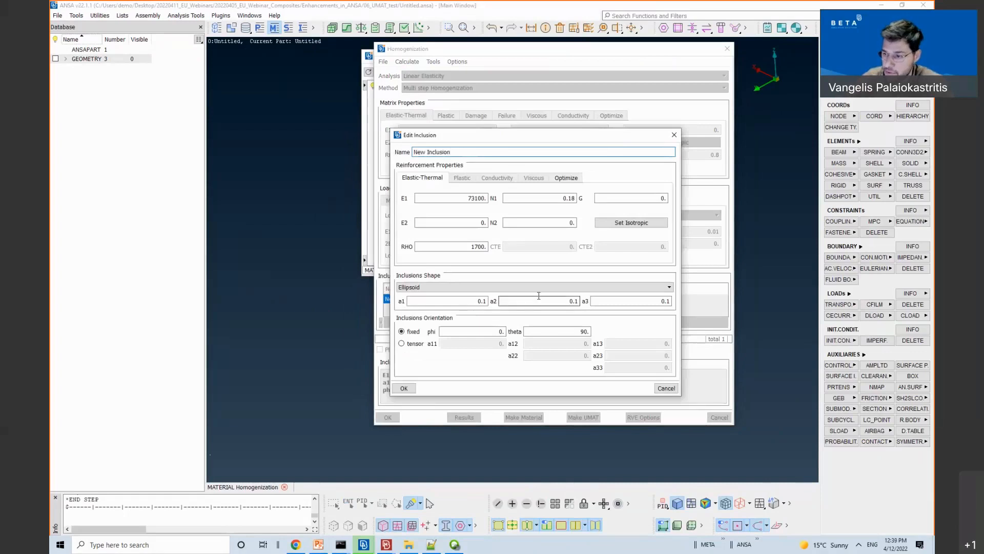
pyautogui.click(461, 301)
pyautogui.doubleClick(482, 301)
pyautogui.rightClick(515, 307)
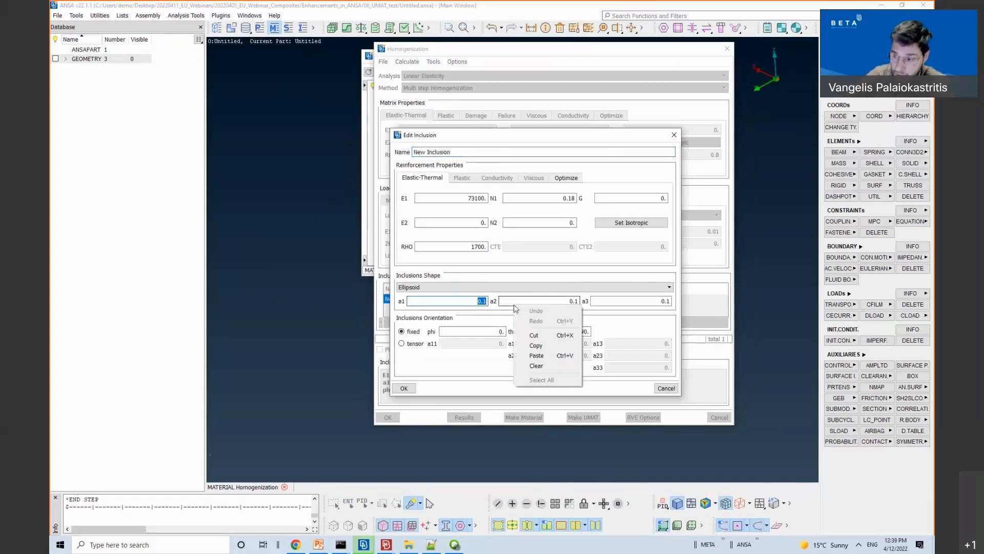
pyautogui.click(468, 303)
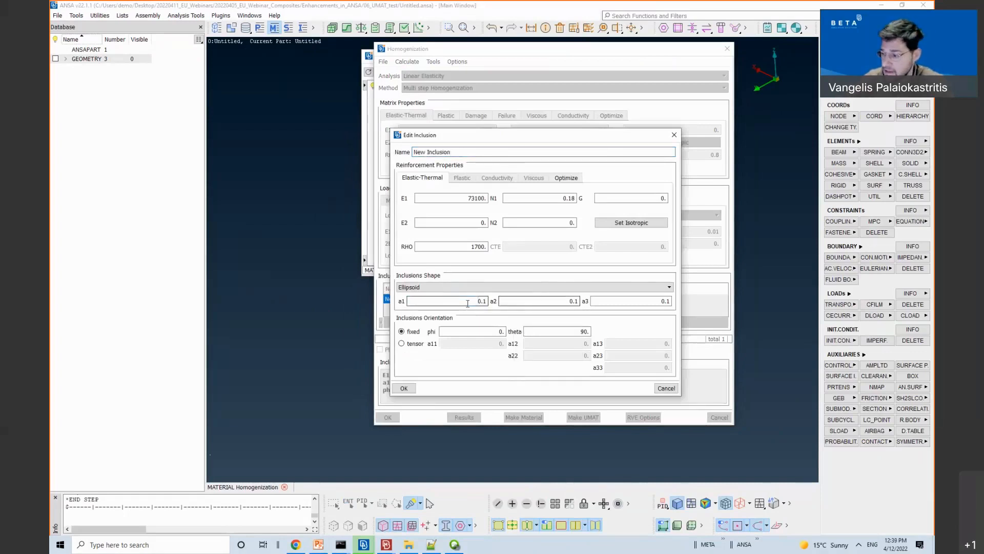
pyautogui.doubleClick(482, 301)
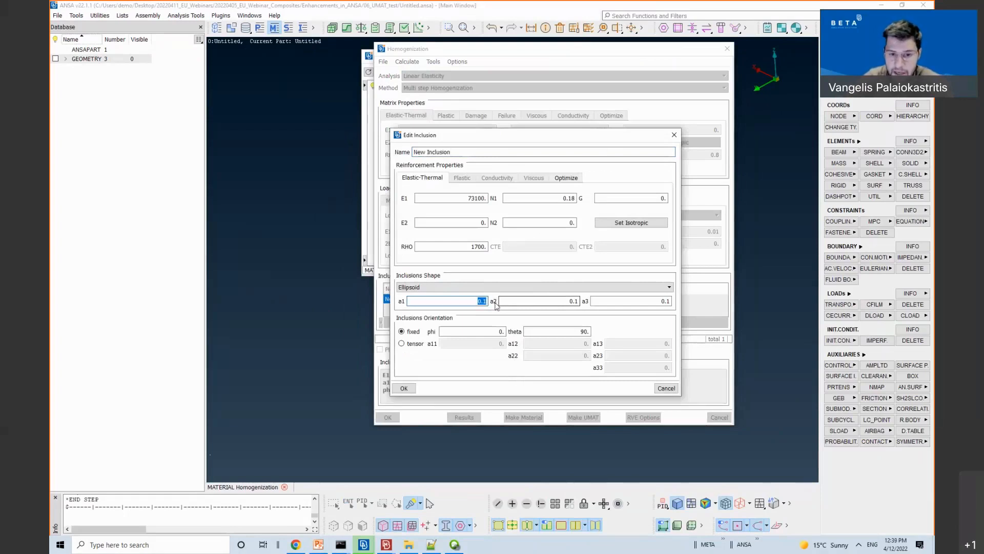
pyautogui.write('50')
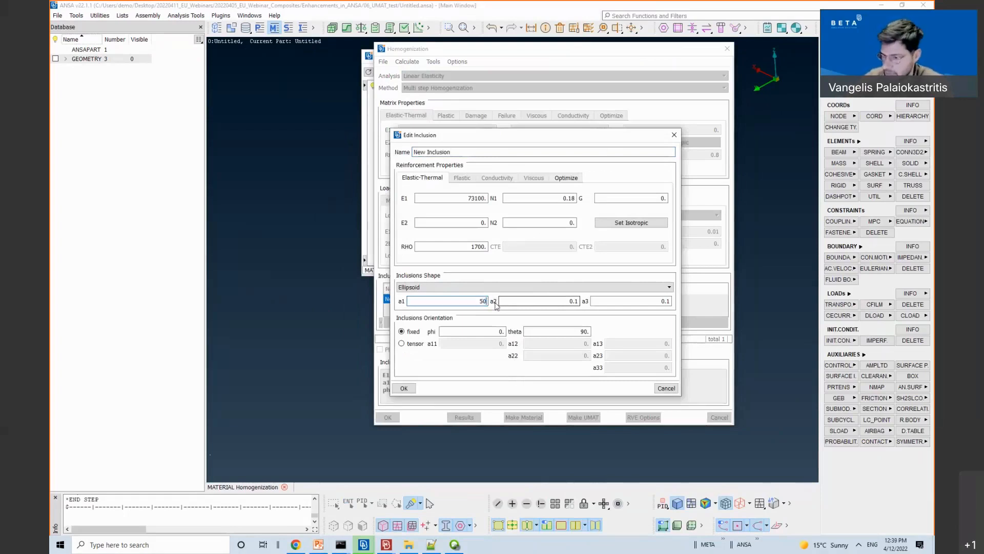
pyautogui.press('Tab')
pyautogui.write('50')
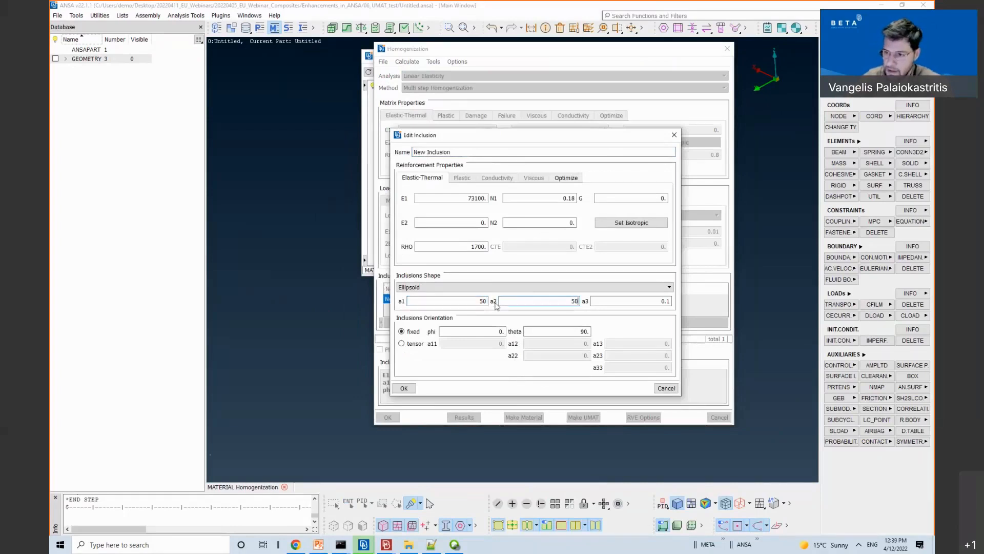
pyautogui.press('Tab')
pyautogui.write('50')
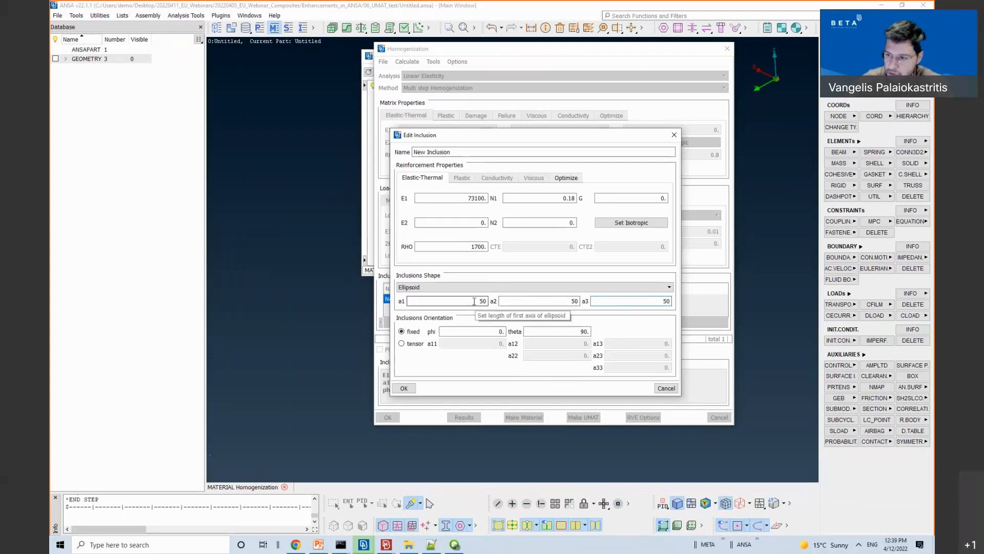
pyautogui.moveTo(556, 301); pyautogui.dragTo(675, 311)
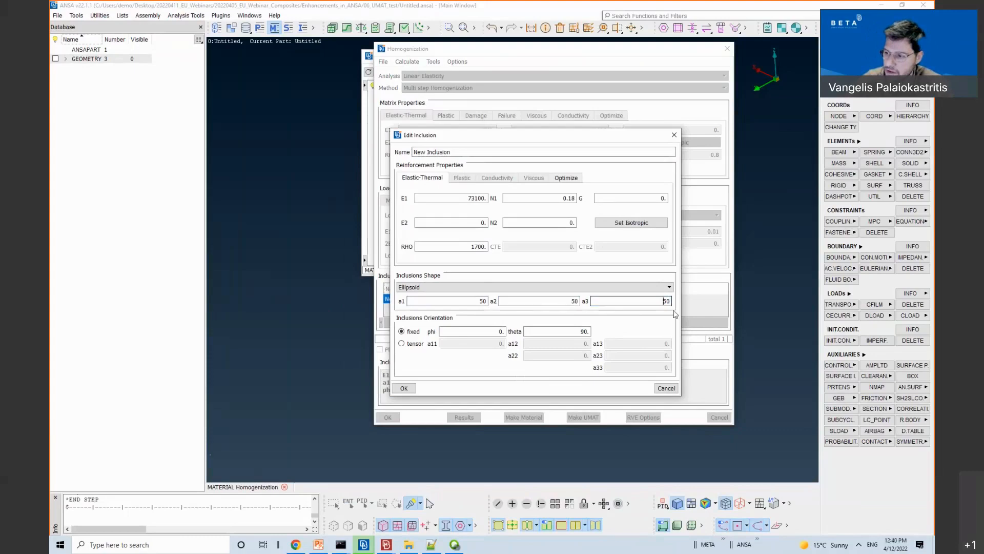
pyautogui.click(404, 388)
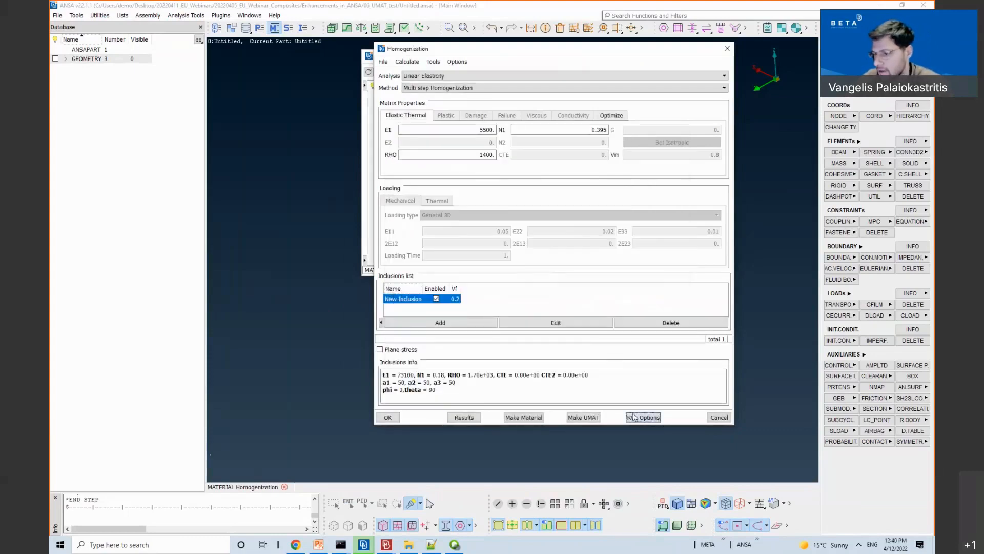
# Step: Preview a periodic RVE with minimum distance 10 and 500000 attempts, yielding 82 spheres
pyautogui.click(634, 417)
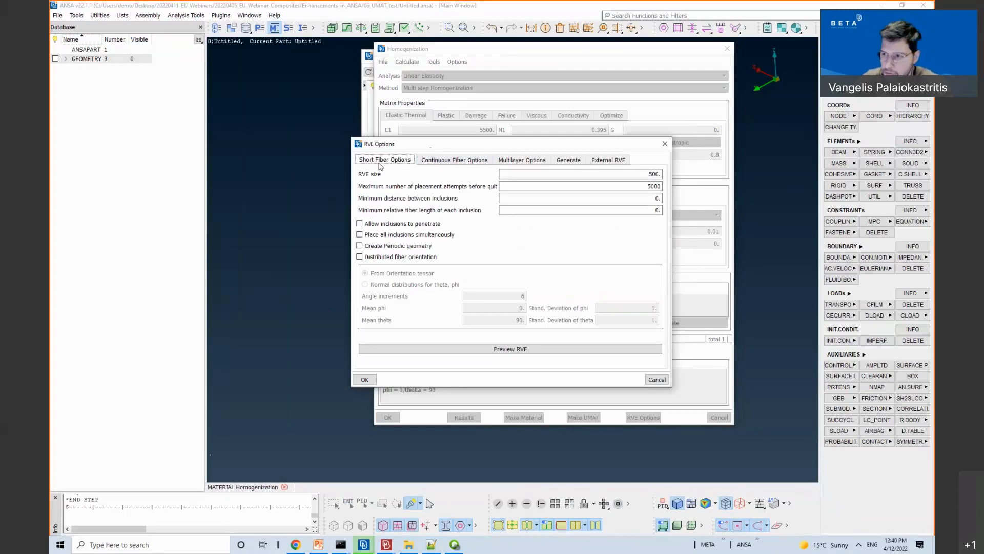
pyautogui.doubleClick(654, 175)
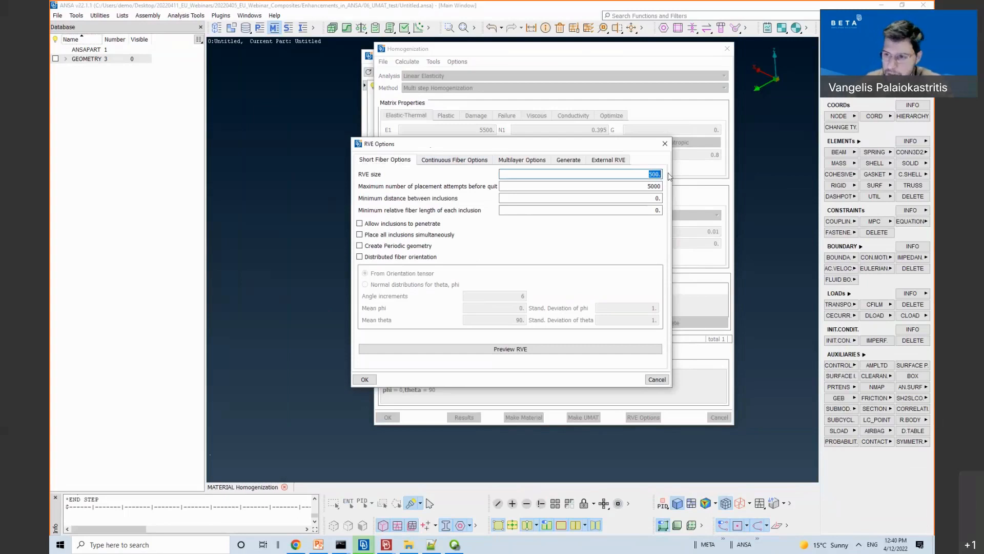
pyautogui.click(365, 247)
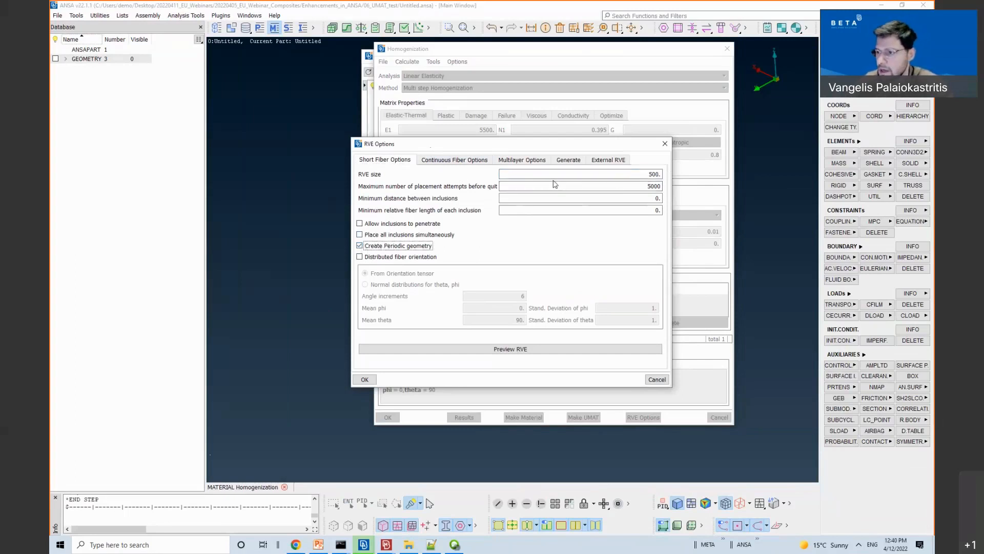
pyautogui.click(617, 198)
pyautogui.write('10')
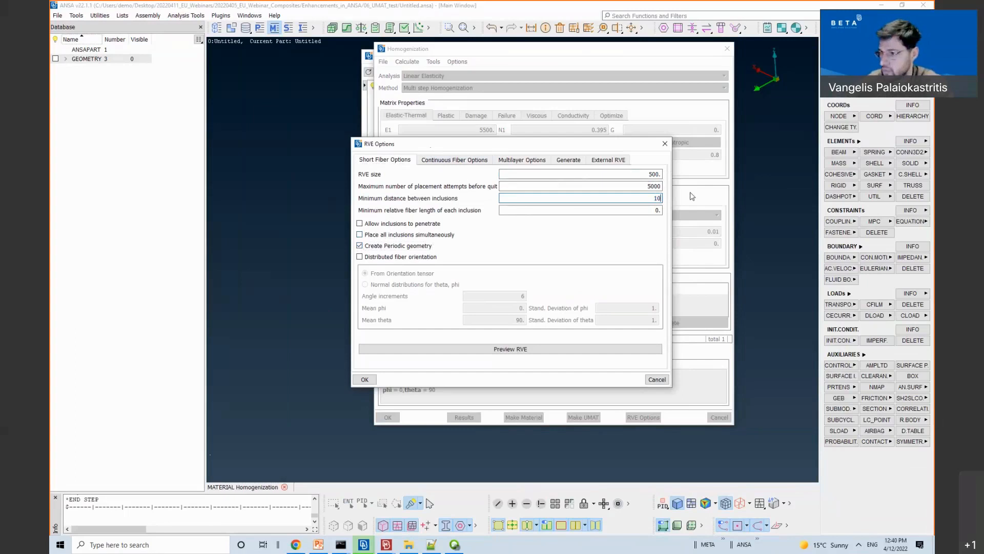
pyautogui.click(654, 185)
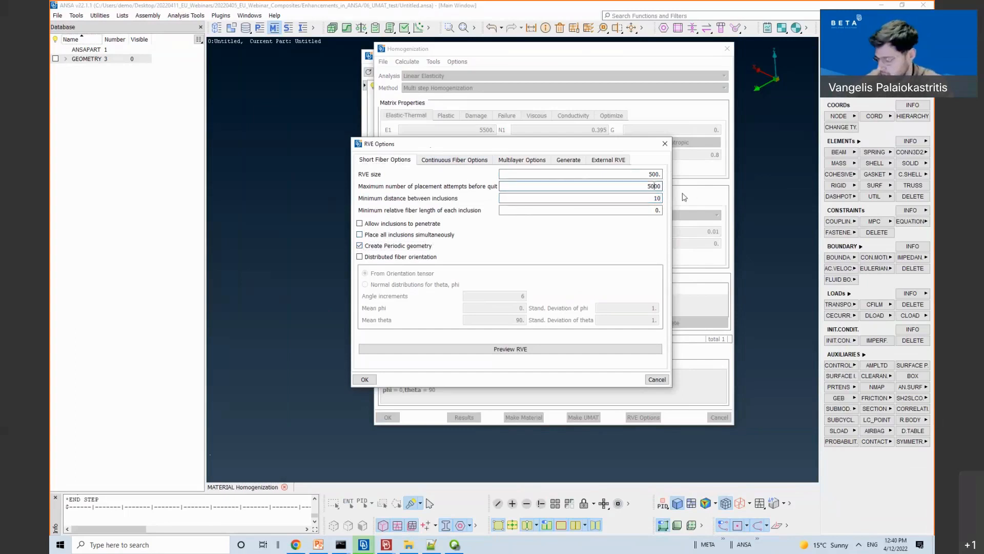
pyautogui.write('00')
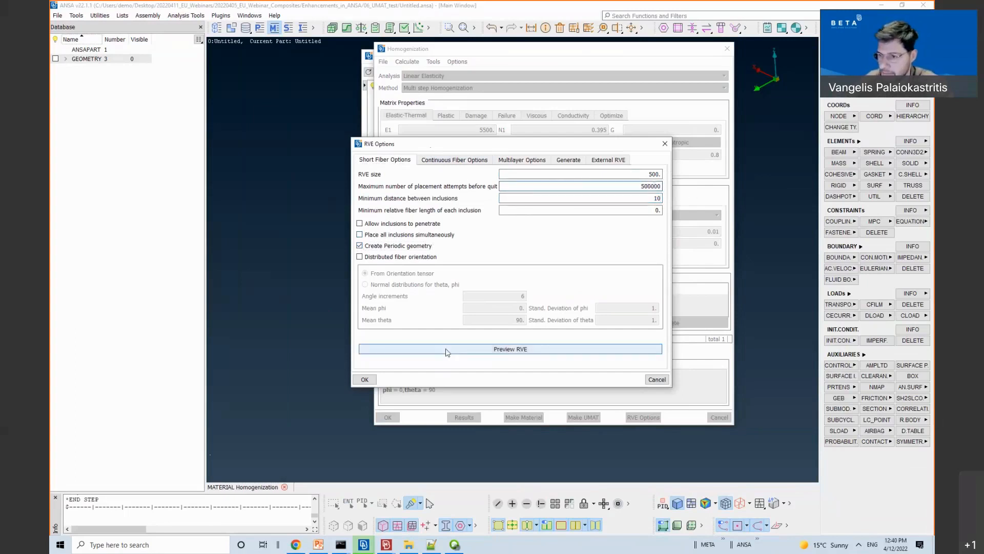
pyautogui.click(446, 351)
pyautogui.scroll(5, 294, 318)
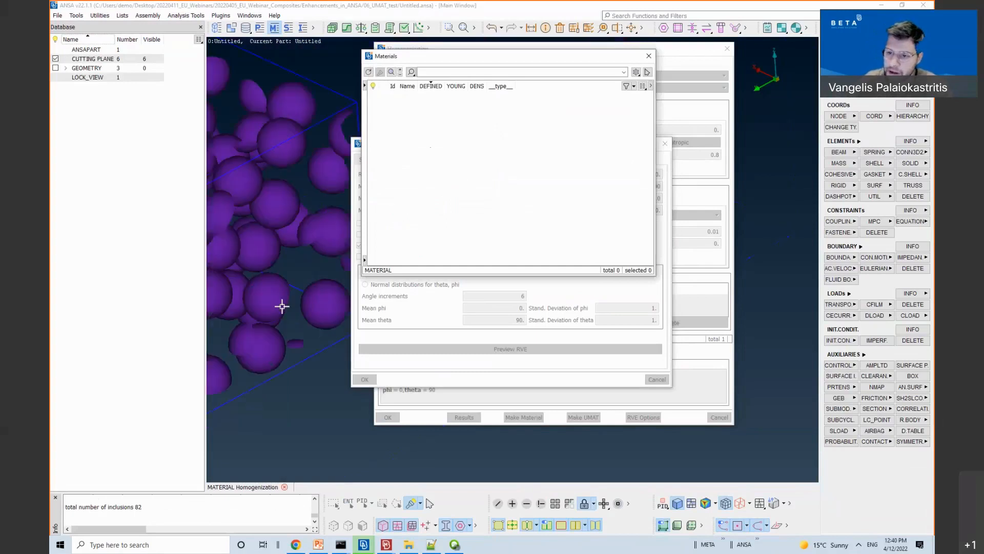
# Step: Change the RVE size to 250 and re-preview it, now holding 18 inclusions
pyautogui.scroll(-5, 294, 309)
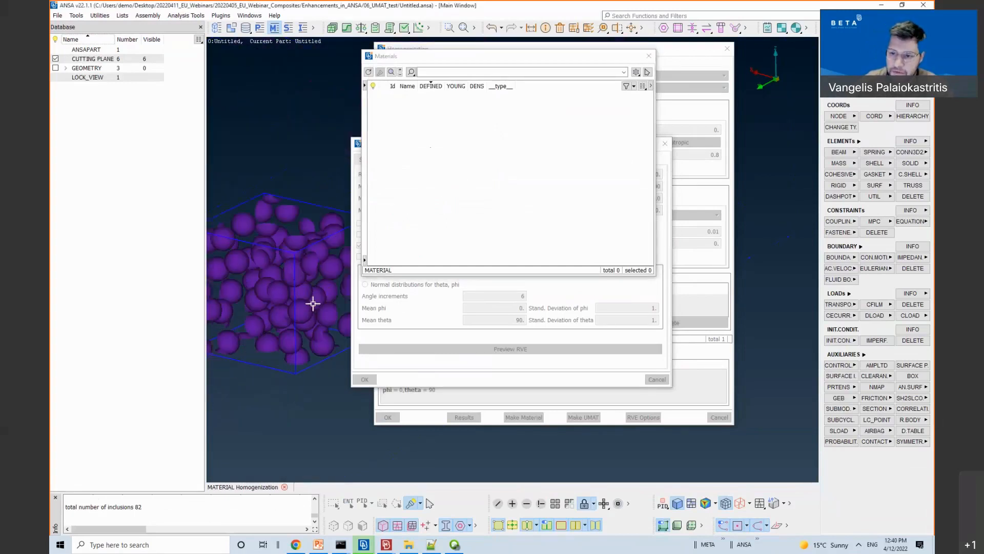
pyautogui.moveTo(286, 298)
pyautogui.keyDown('ctrl'); pyautogui.mouseDown()
pyautogui.moveTo(343, 266)
pyautogui.moveTo(301, 295)
pyautogui.mouseUp(); pyautogui.keyUp('ctrl')
pyautogui.middleClick(296, 298)
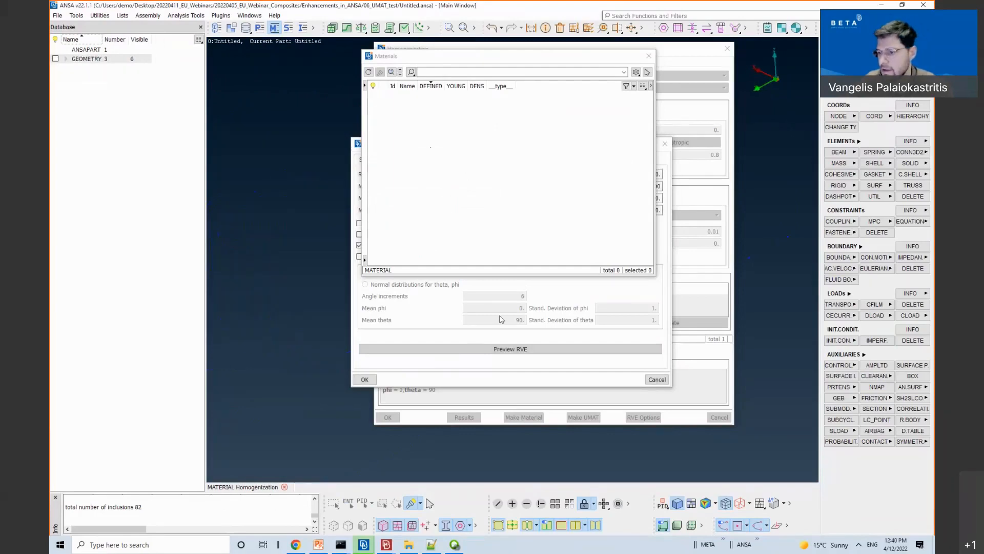
pyautogui.write('250')
pyautogui.click(496, 349)
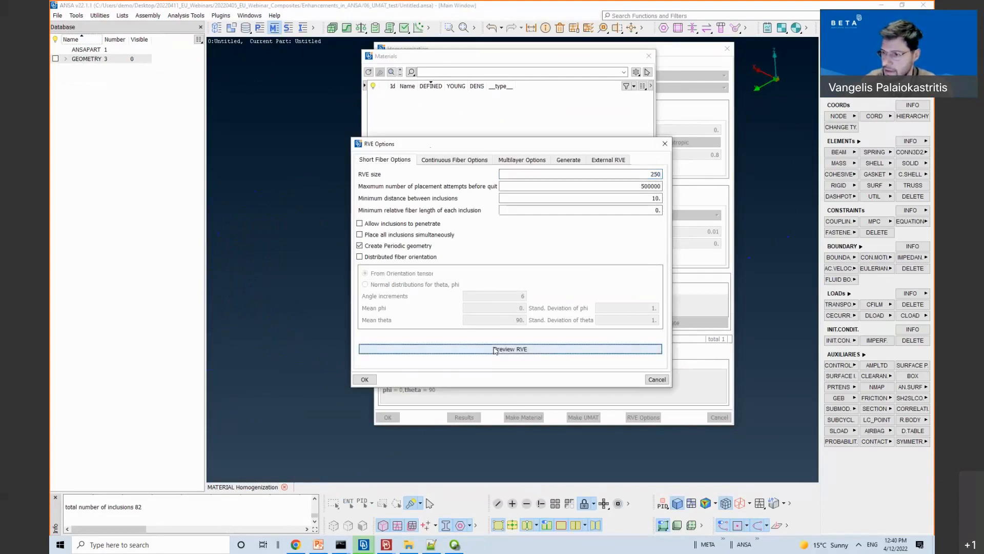
pyautogui.click(452, 469)
pyautogui.moveTo(307, 305)
pyautogui.keyDown('ctrl'); pyautogui.mouseDown()
pyautogui.moveTo(334, 300)
pyautogui.moveTo(321, 295)
pyautogui.moveTo(326, 308)
pyautogui.moveTo(315, 310)
pyautogui.mouseUp(); pyautogui.keyUp('ctrl')
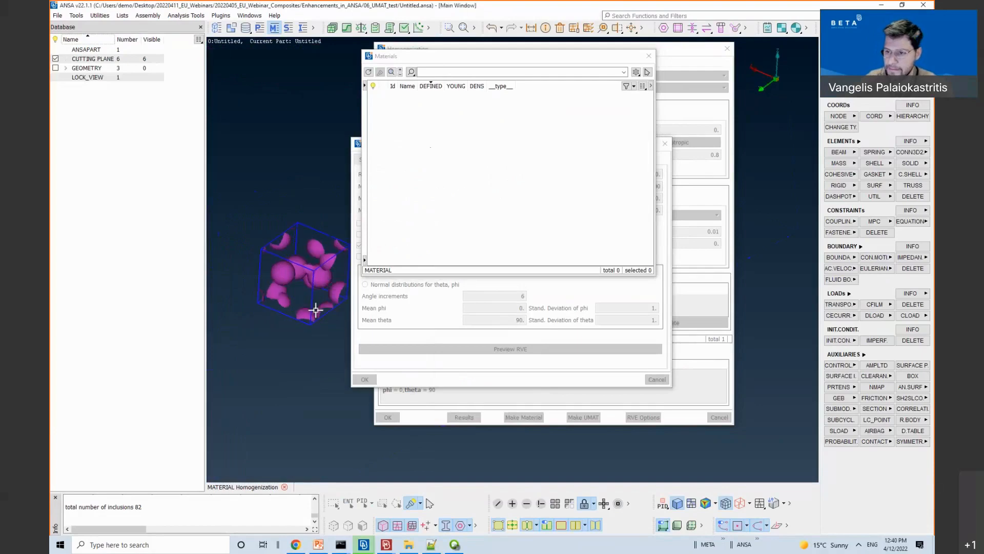
pyautogui.click(398, 331)
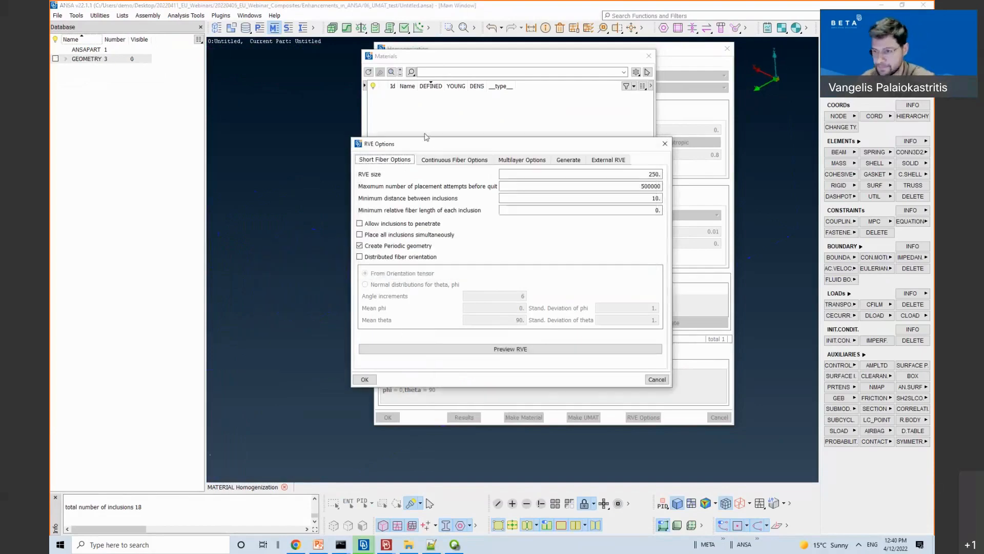
pyautogui.click(428, 161)
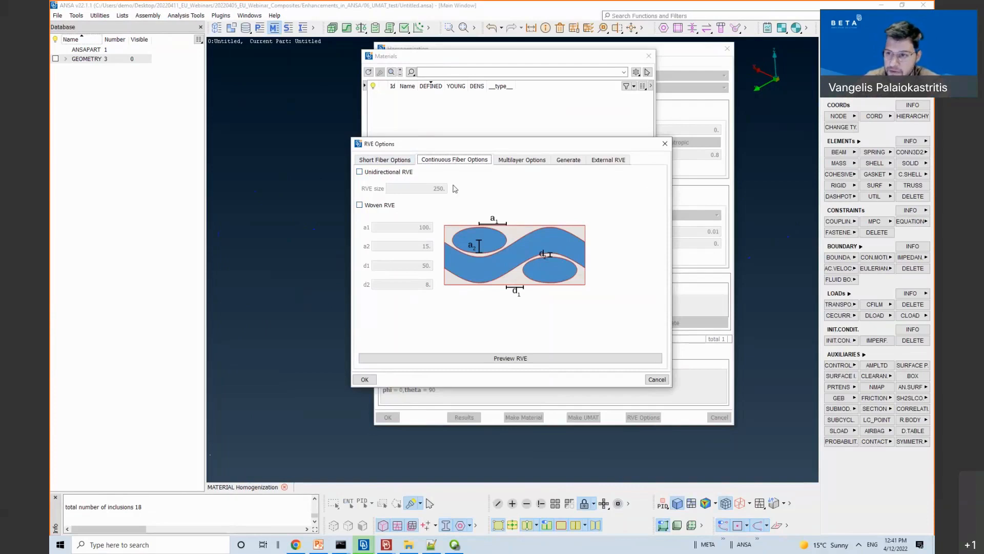
# Step: Look through the Multilayer Options and the Generate settings for meshing, material and PBCs
pyautogui.click(522, 160)
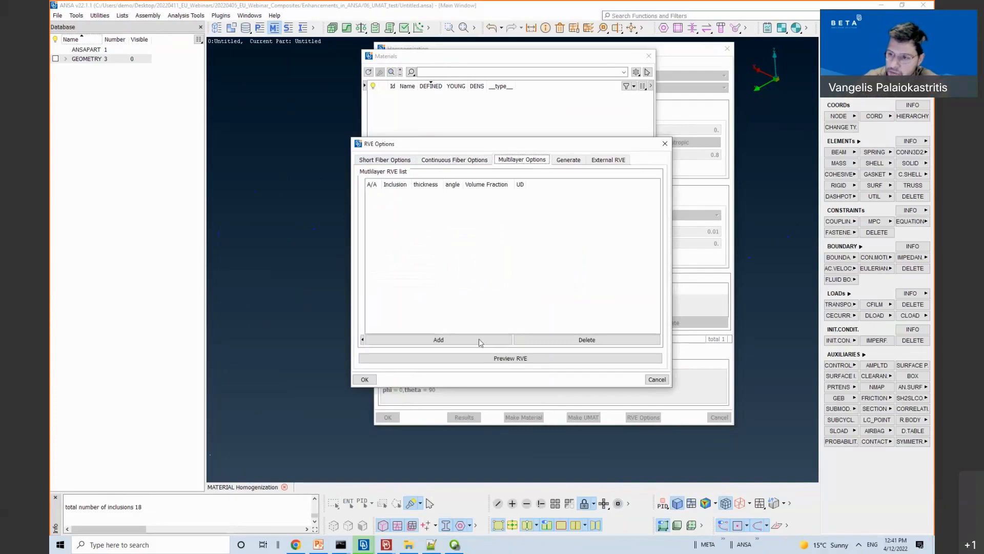
pyautogui.click(561, 162)
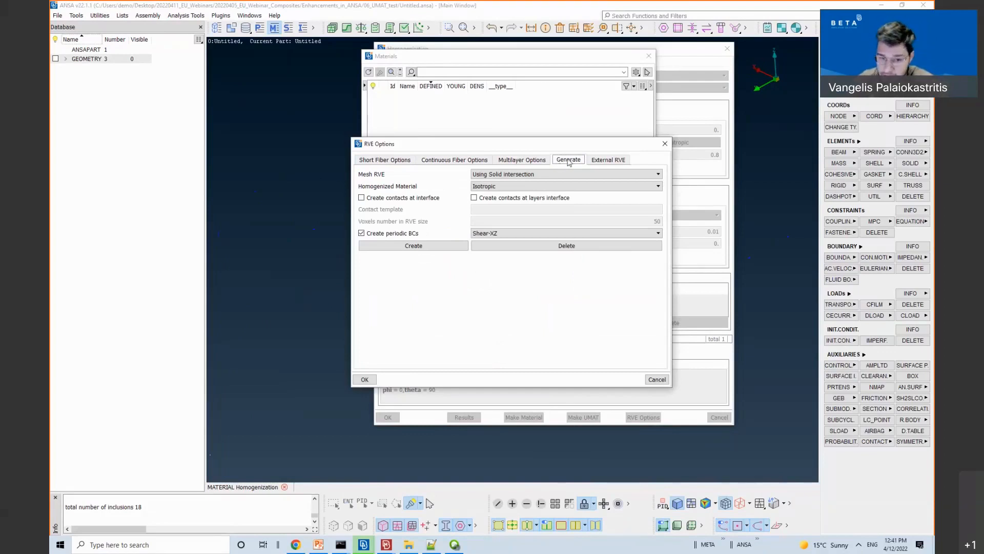
# Step: Set the periodic BC load case to Axial-X and show the External RVE settings
pyautogui.click(398, 163)
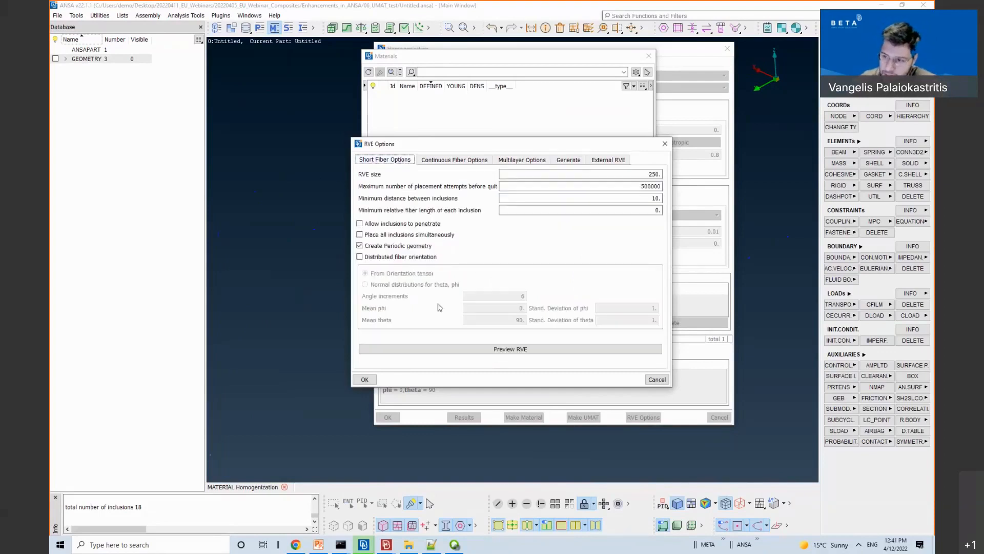
pyautogui.click(463, 353)
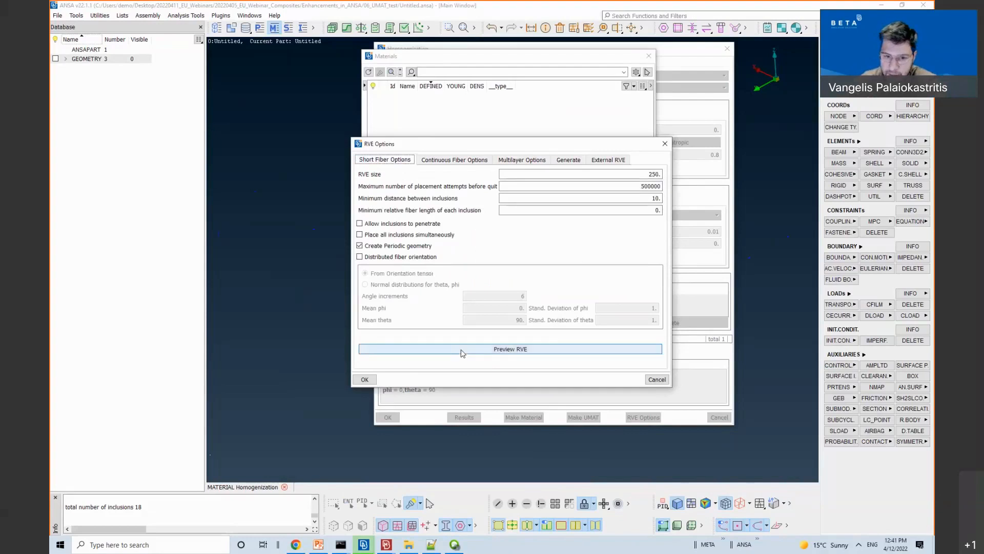
pyautogui.click(570, 163)
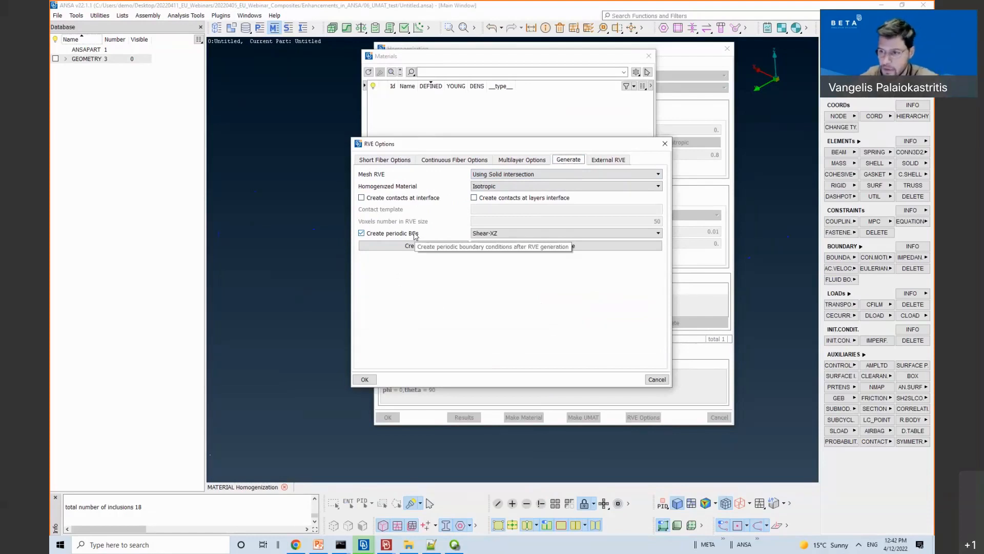
pyautogui.click(479, 233)
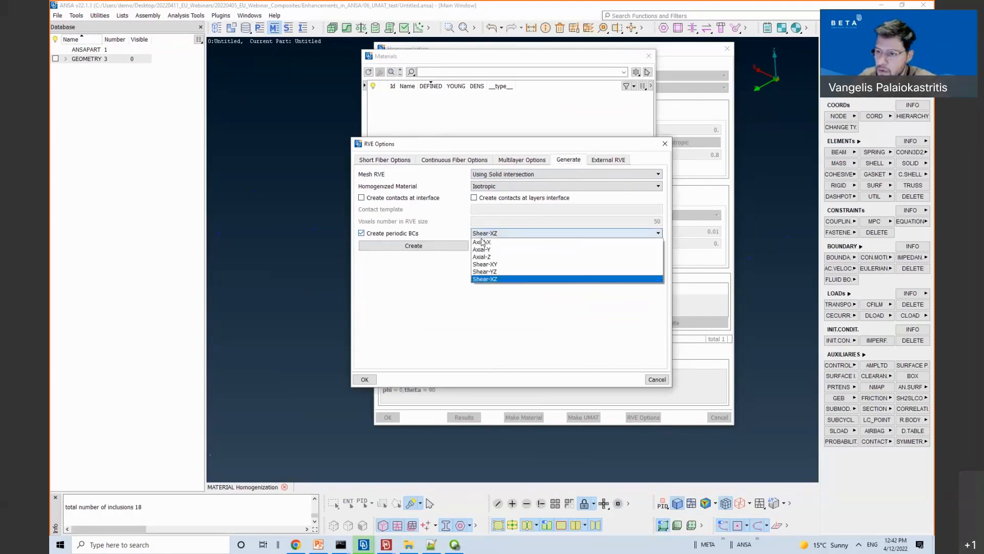
pyautogui.click(483, 243)
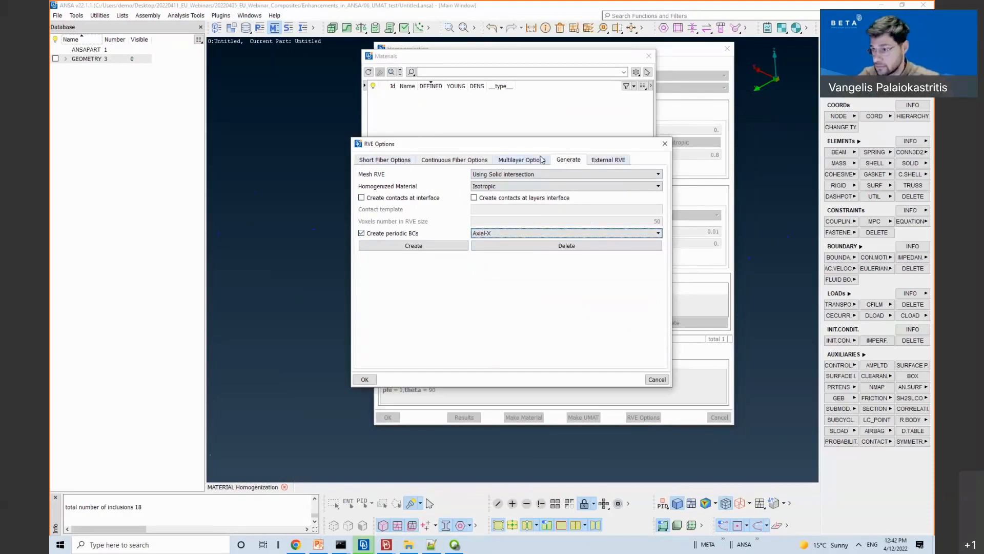
pyautogui.click(605, 160)
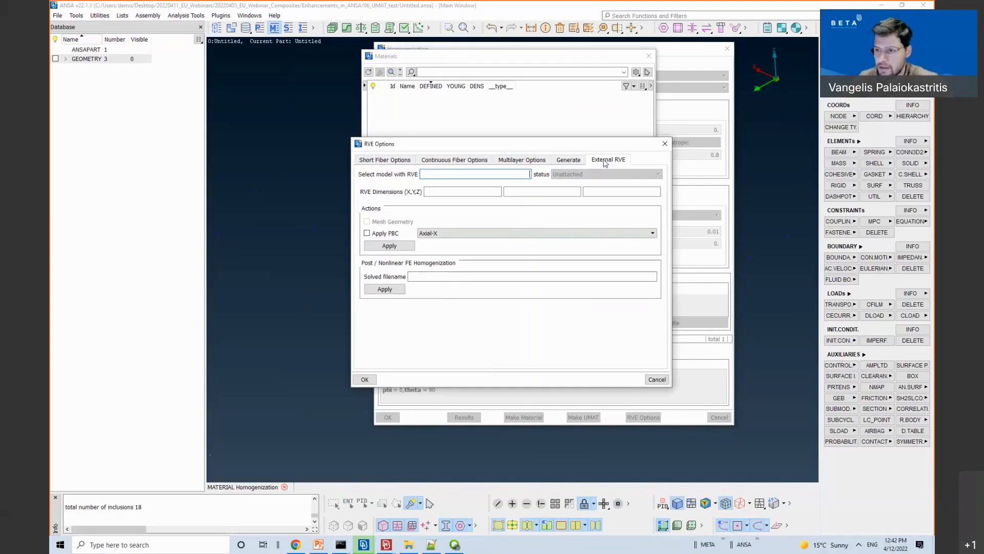
# Step: Review the External RVE model field, keeping Axial-X as the PBC load case
pyautogui.click(454, 176)
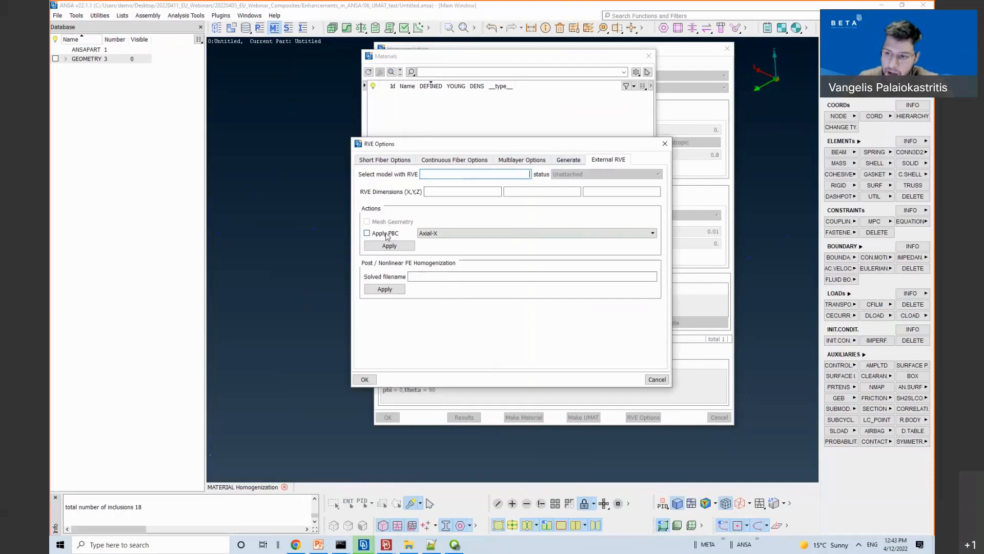
pyautogui.click(446, 234)
pyautogui.click(447, 241)
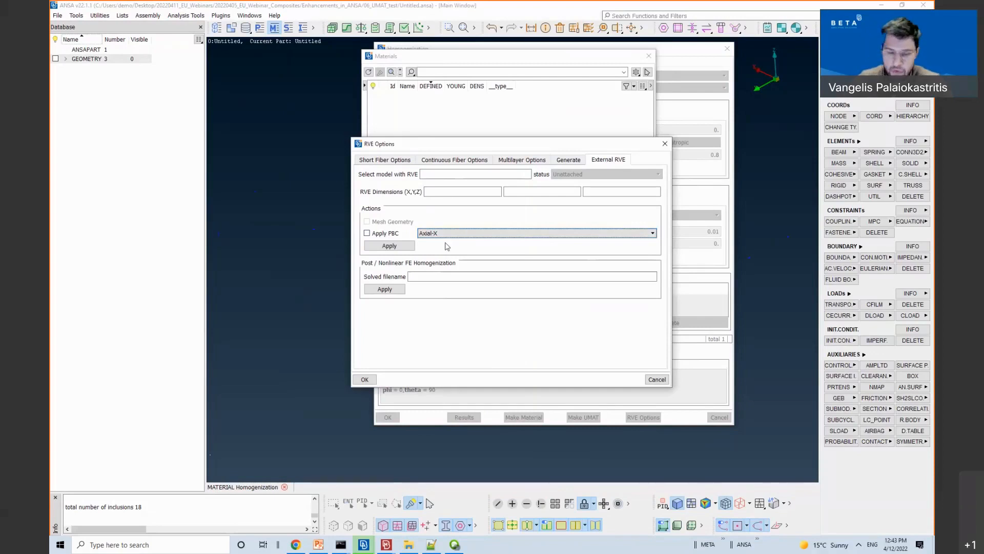
pyautogui.click(570, 160)
pyautogui.click(604, 162)
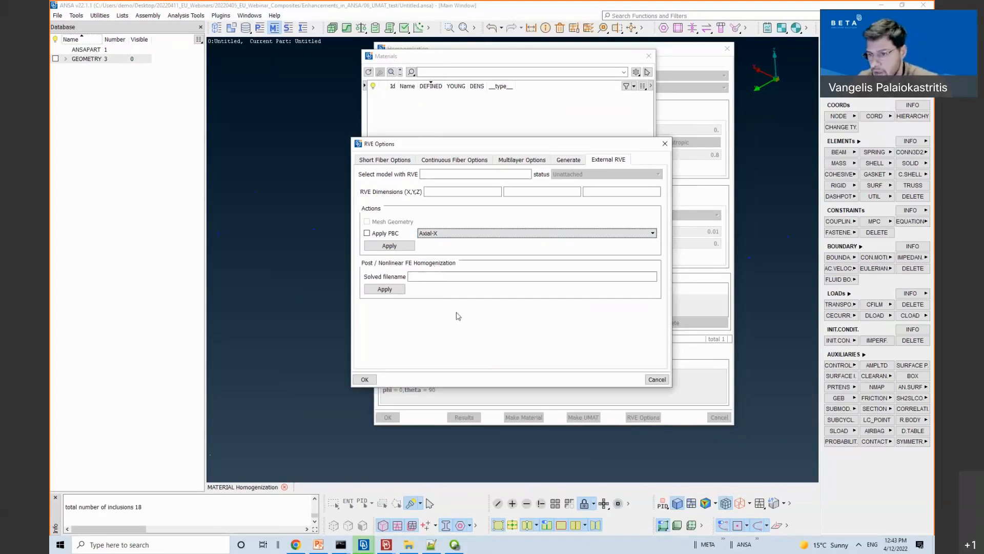
# Step: Discard the session and open ExternalRVE_woven_meshed.ansa from 07_RVE_treatment/demofiles
pyautogui.press('Escape')
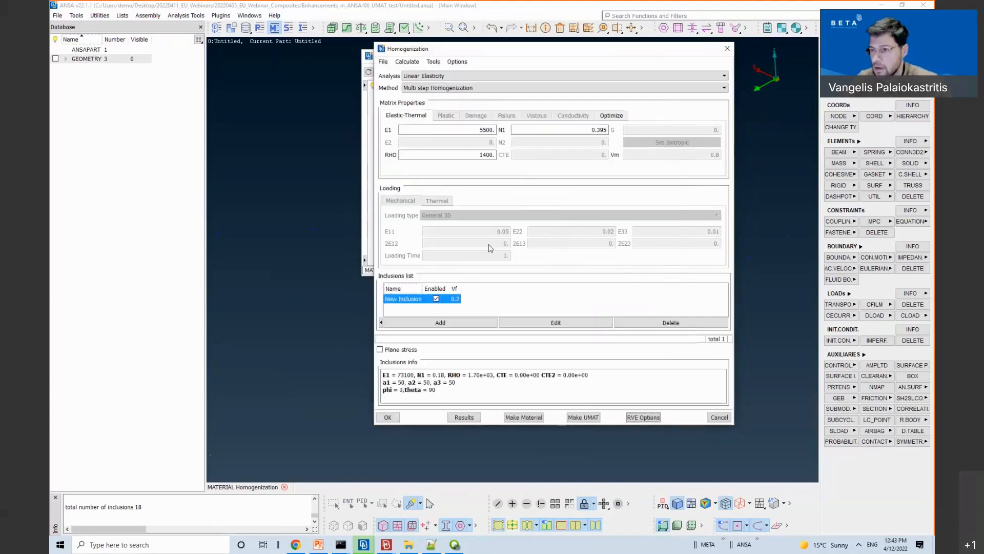
pyautogui.press('Escape')
pyautogui.press('Escape')
pyautogui.press('Escape')
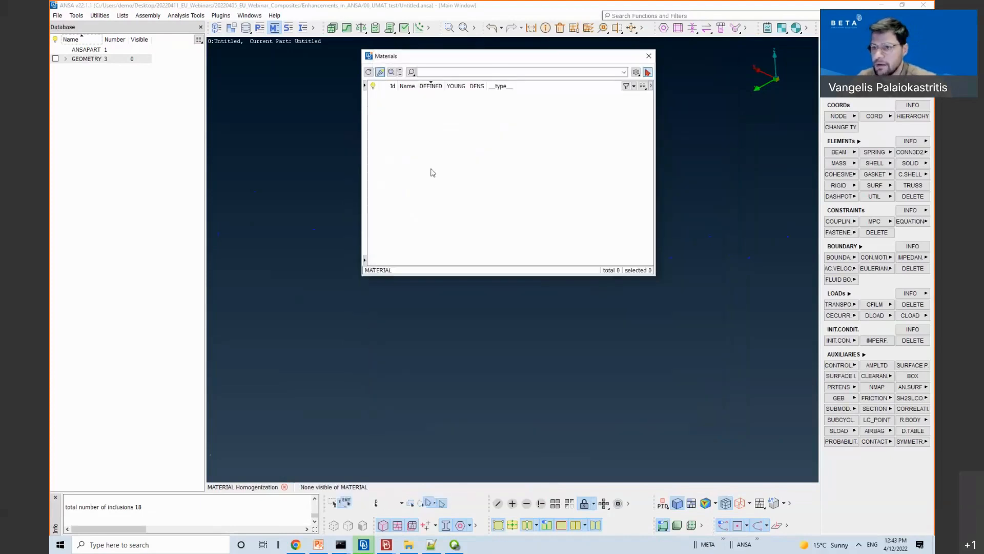
pyautogui.hotkey('ctrl', 'o')
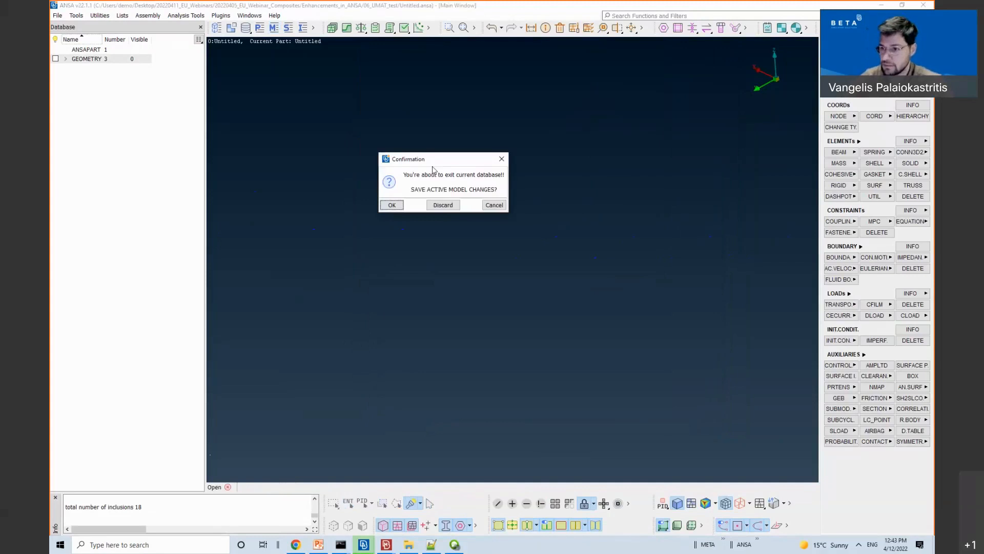
pyautogui.click(439, 204)
pyautogui.click(229, 110)
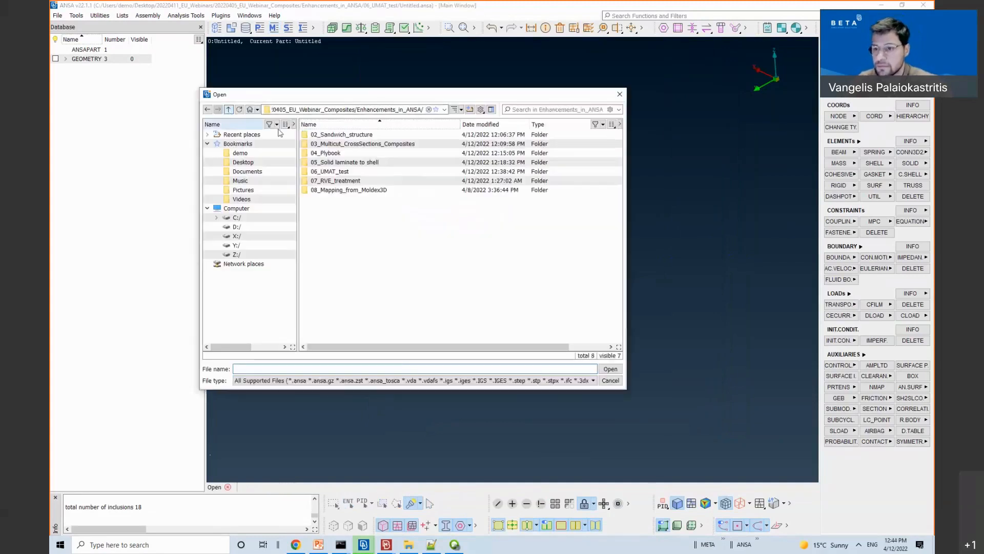
pyautogui.doubleClick(345, 180)
pyautogui.doubleClick(329, 135)
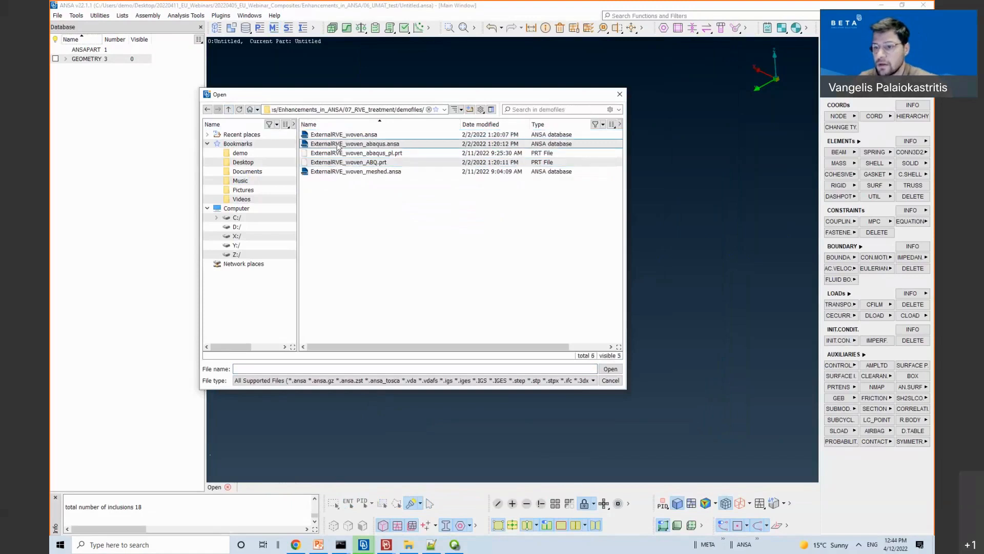
pyautogui.doubleClick(336, 171)
pyautogui.keyDown('ctrl'); pyautogui.moveTo(410, 257); pyautogui.dragTo(450, 242); pyautogui.keyUp('ctrl')
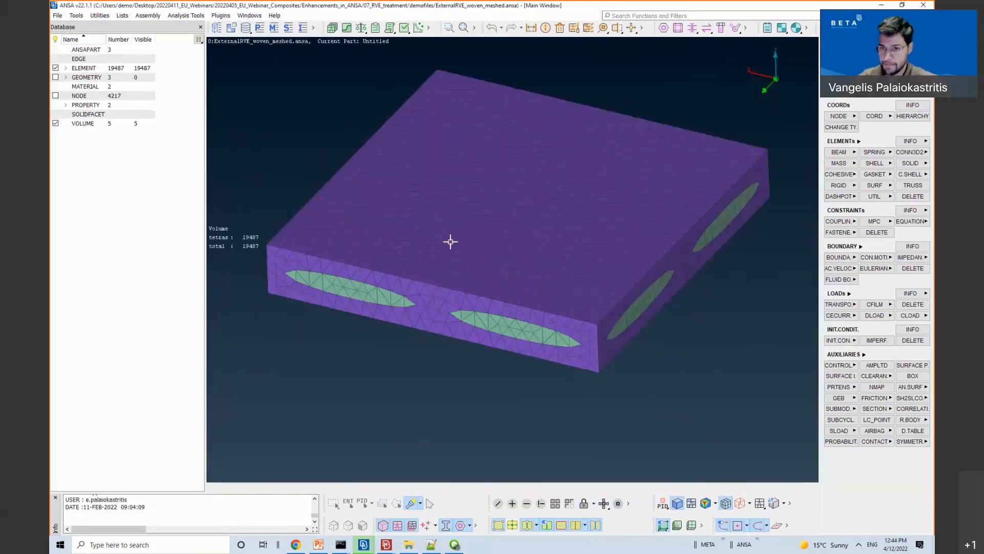
# Step: Create a new material by homogenization and clear it to Linear Elasticity defaults
pyautogui.click(274, 29)
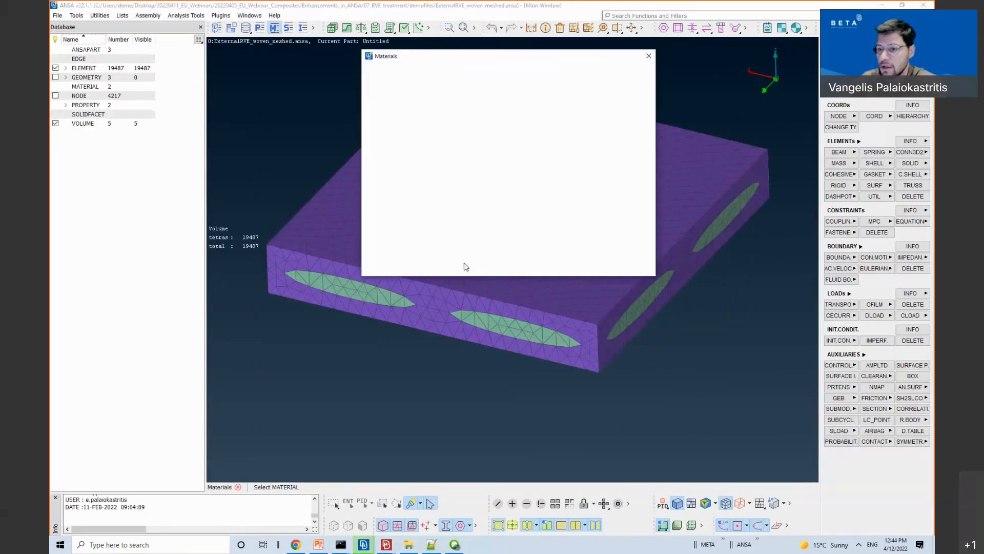
pyautogui.rightClick(490, 166)
pyautogui.moveTo(533, 226)
pyautogui.click(630, 231)
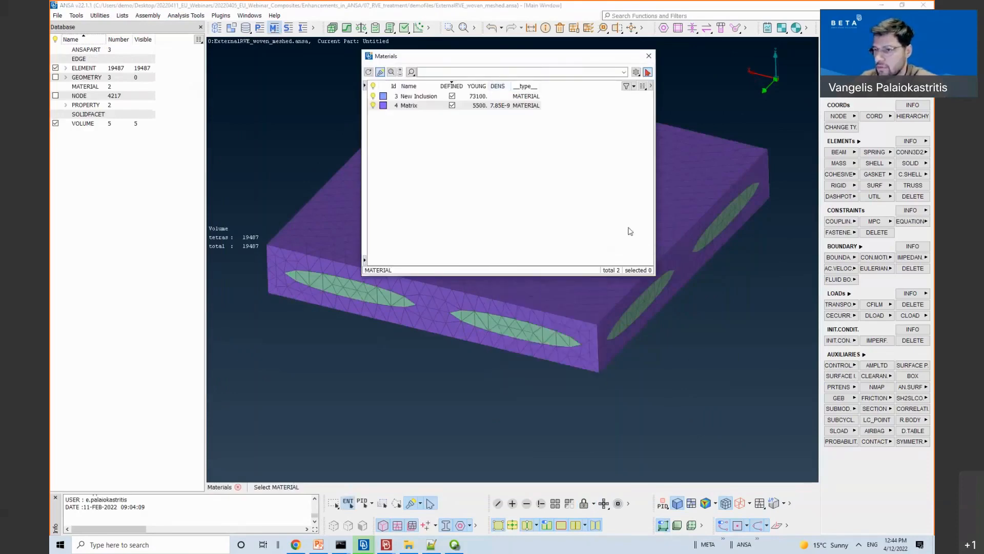
pyautogui.moveTo(617, 50); pyautogui.dragTo(730, 44)
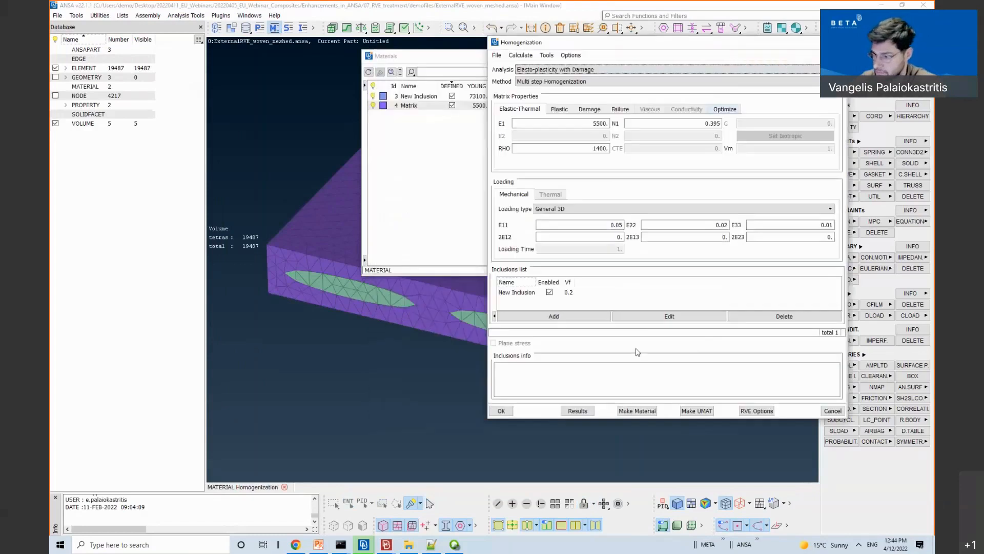
pyautogui.click(528, 292)
pyautogui.click(497, 55)
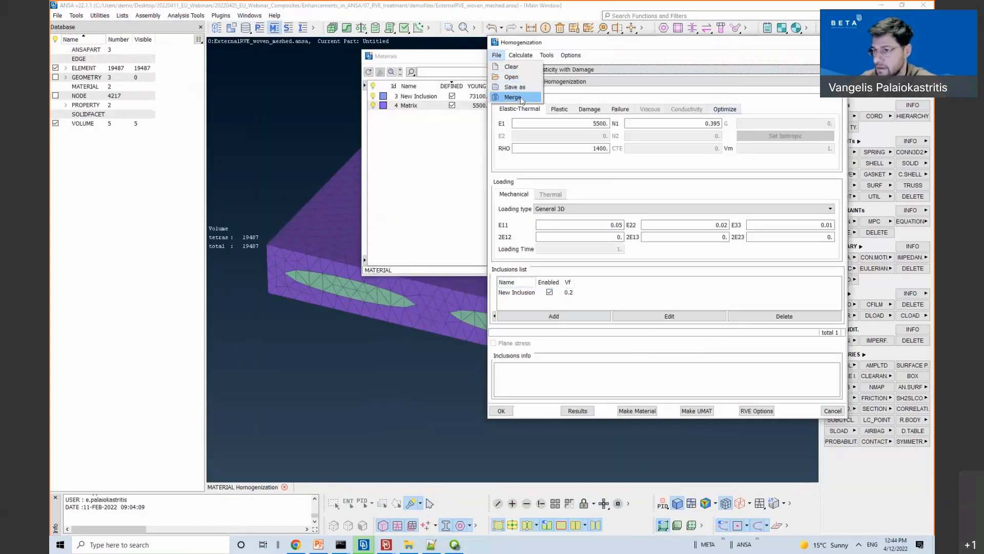
pyautogui.click(511, 66)
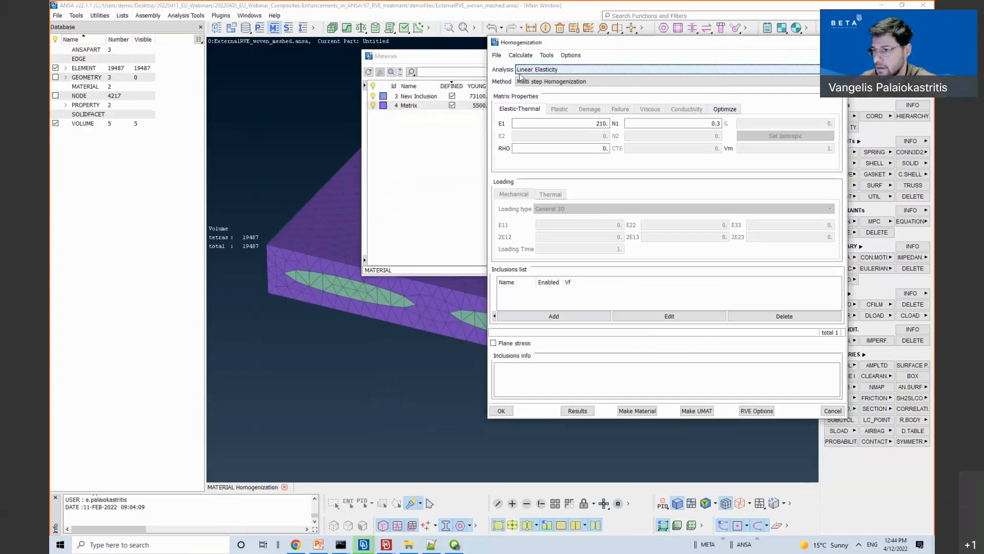
# Step: Bring up the External RVE model list offering ExternalRVE_woven_meshed.ansa
pyautogui.click(750, 411)
pyautogui.click(608, 160)
pyautogui.click(490, 175)
# Step: Attach model 0, ExternalRVE_woven_meshed.ansa, as the external RVE with periodic boundary conditions enabled
pyautogui.click(490, 175)
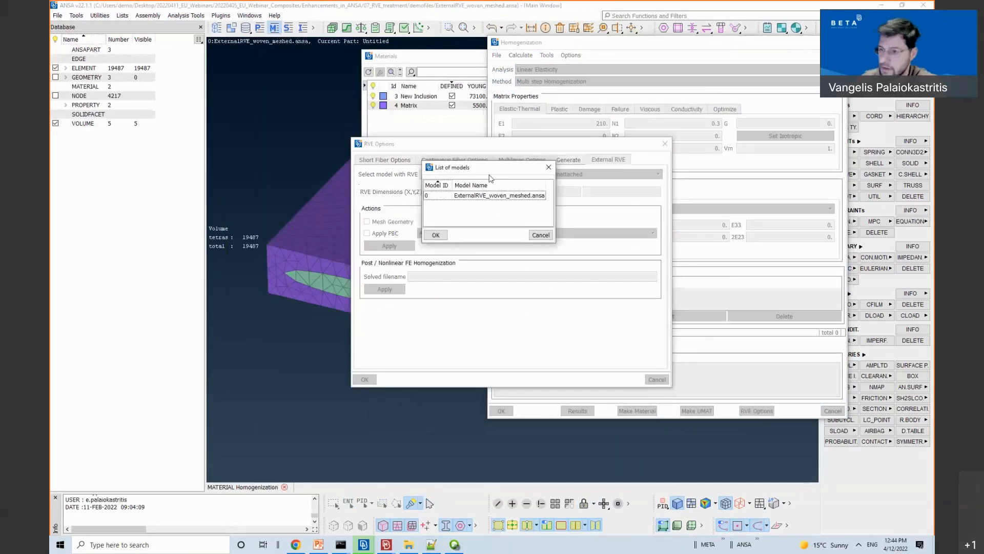
pyautogui.click(487, 196)
pyautogui.click(434, 235)
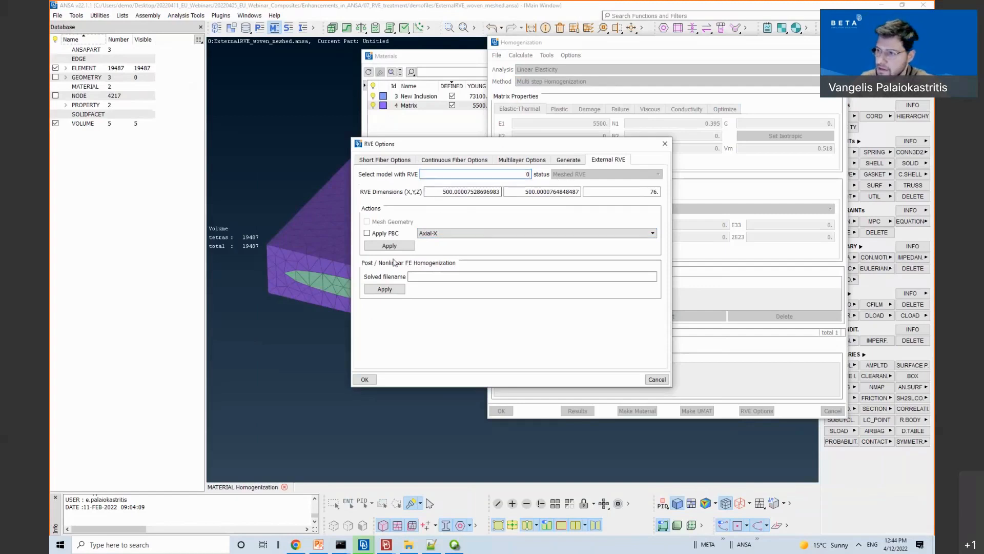
pyautogui.click(367, 233)
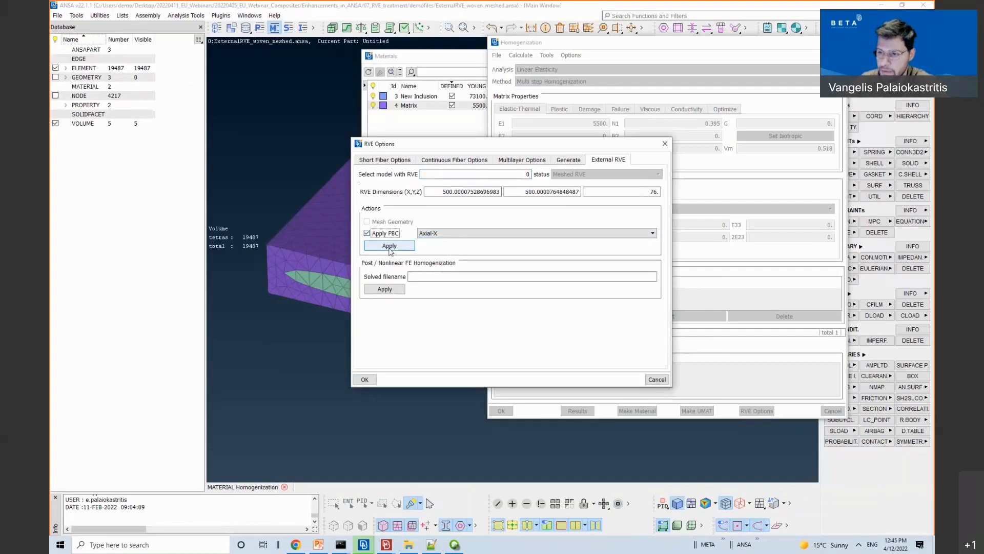
pyautogui.click(361, 378)
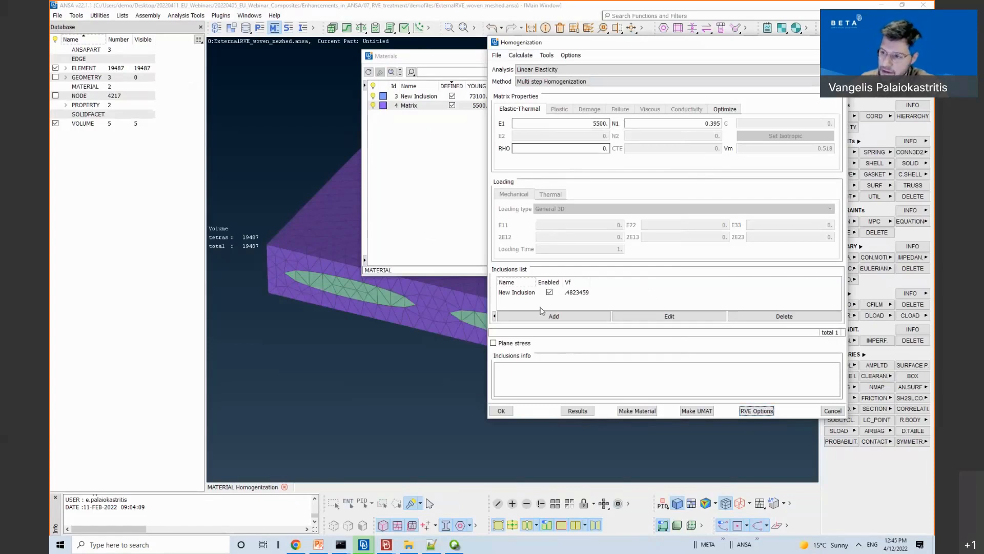
# Step: Generate Axial-X periodic boundary conditions, adding 2940 constraints, 5 boundaries and 2 steps
pyautogui.click(513, 293)
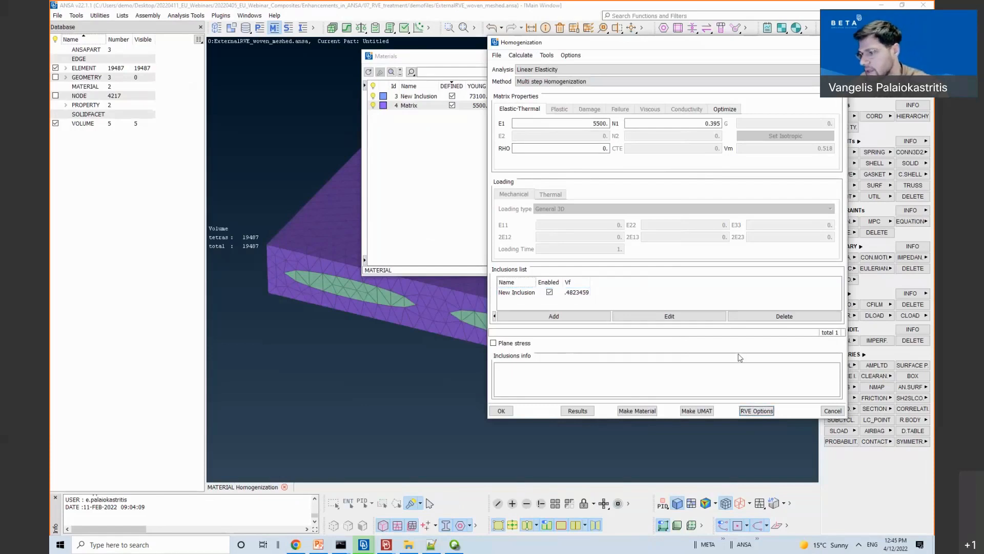
pyautogui.click(756, 411)
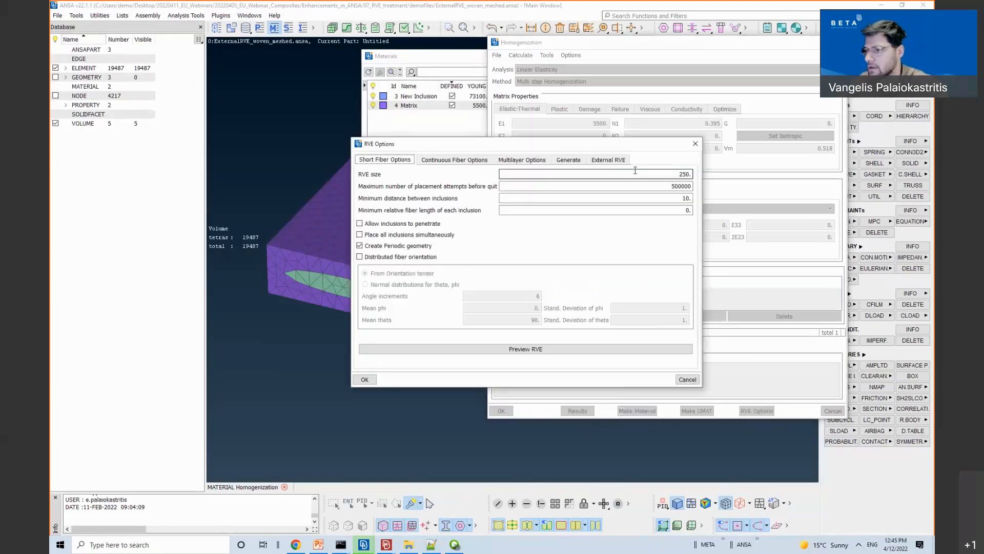
pyautogui.click(608, 159)
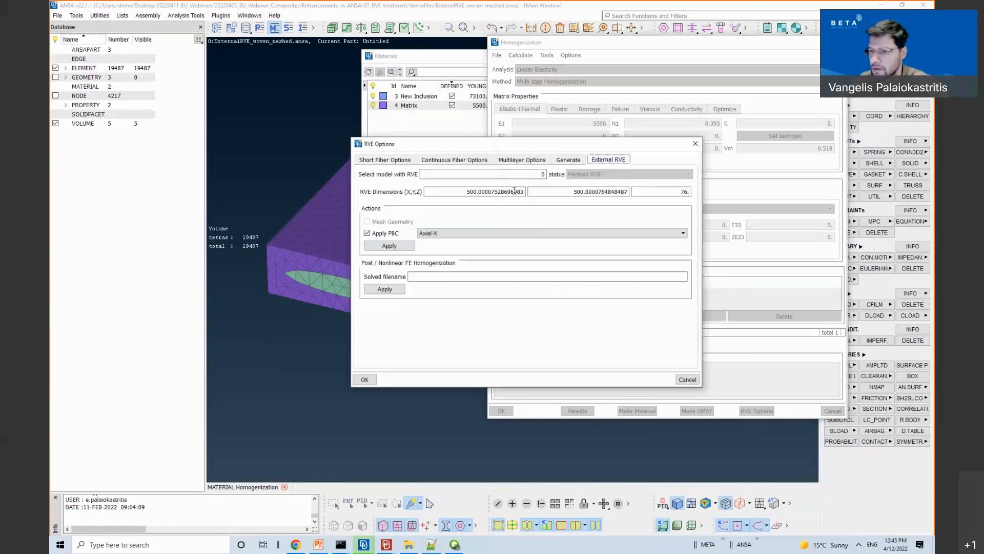
pyautogui.click(403, 247)
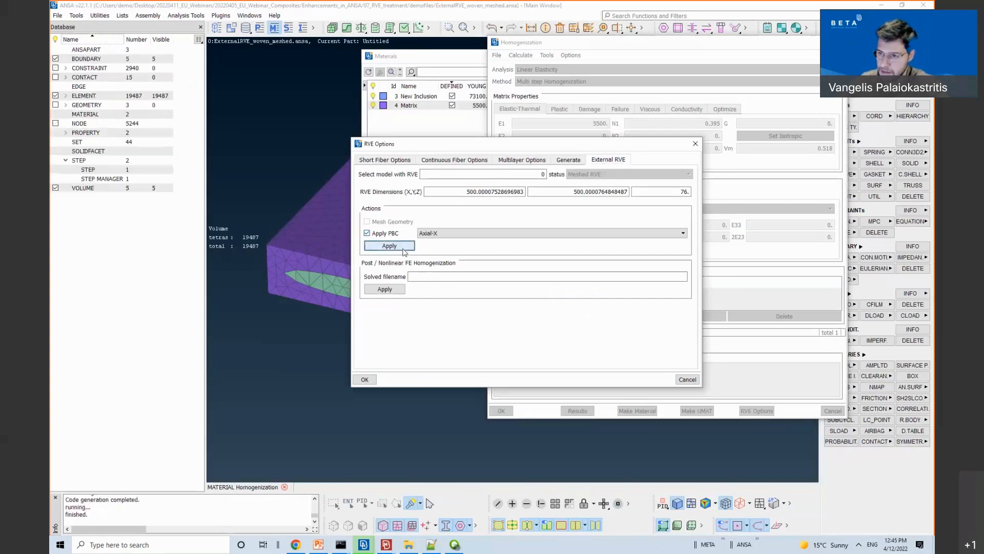
pyautogui.click(370, 377)
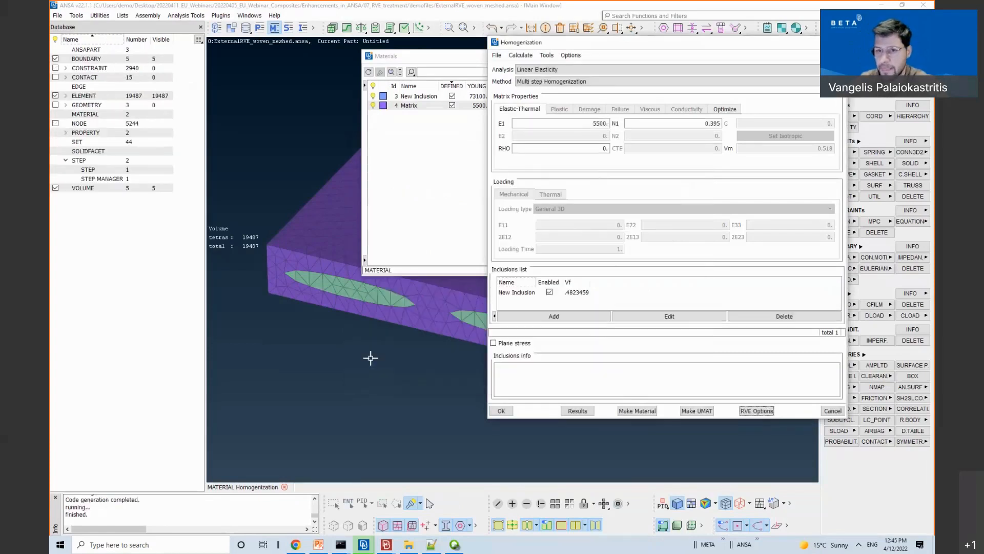
# Step: Collapse the homogenization and materials windows and view the generated constraints on the model
pyautogui.click(469, 43)
pyautogui.doubleClick(617, 44)
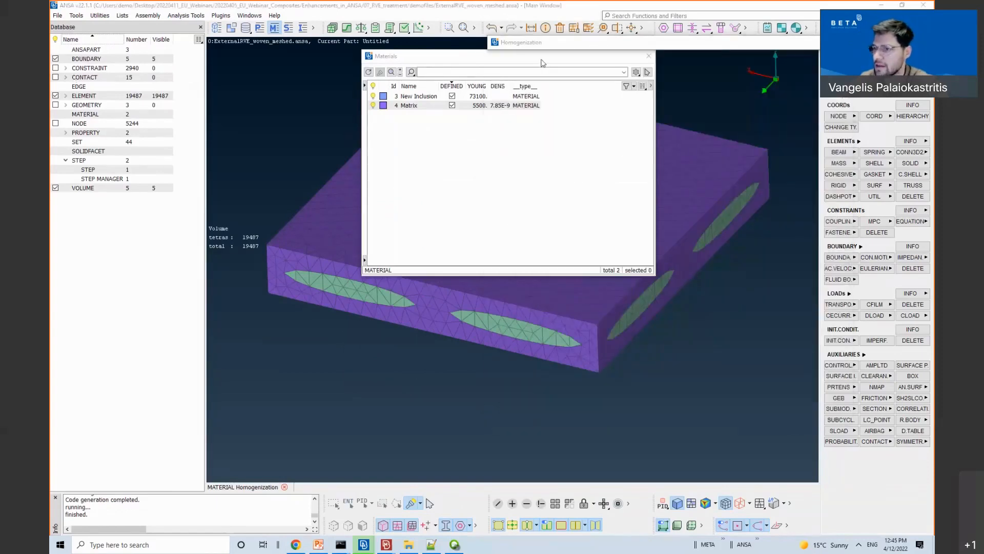
pyautogui.doubleClick(524, 59)
pyautogui.click(55, 68)
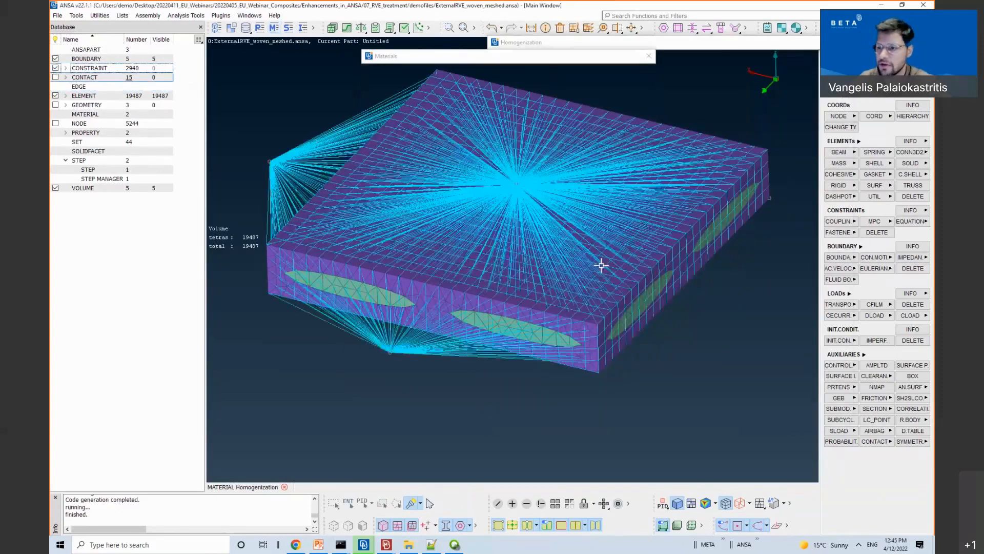
pyautogui.scroll(-4, 601, 265)
pyautogui.keyDown('ctrl'); pyautogui.moveTo(570, 257); pyautogui.dragTo(620, 259); pyautogui.keyUp('ctrl')
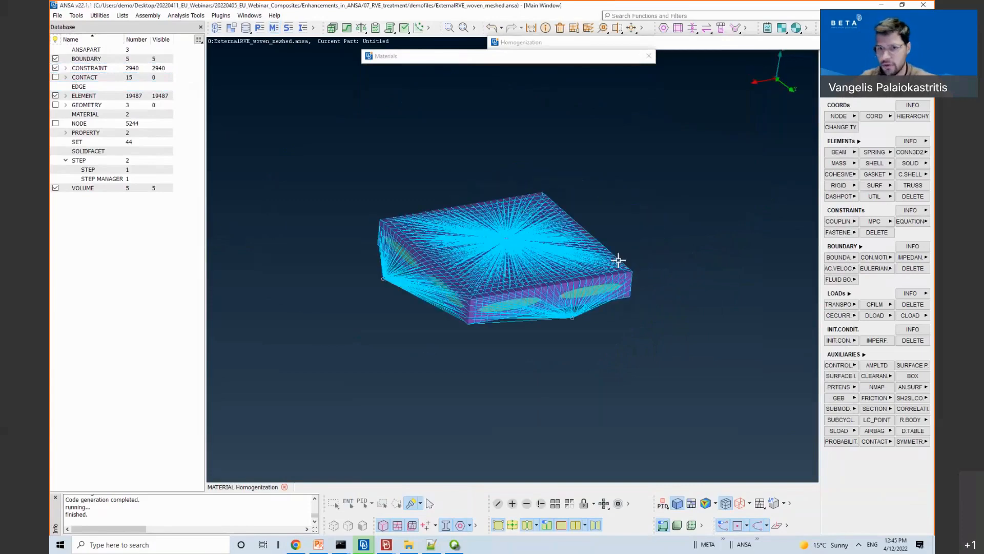
# Step: Check the Anonymous STEP's output requests: RF, U node output and E, EVOL, IVOL, S element output
pyautogui.doubleClick(101, 171)
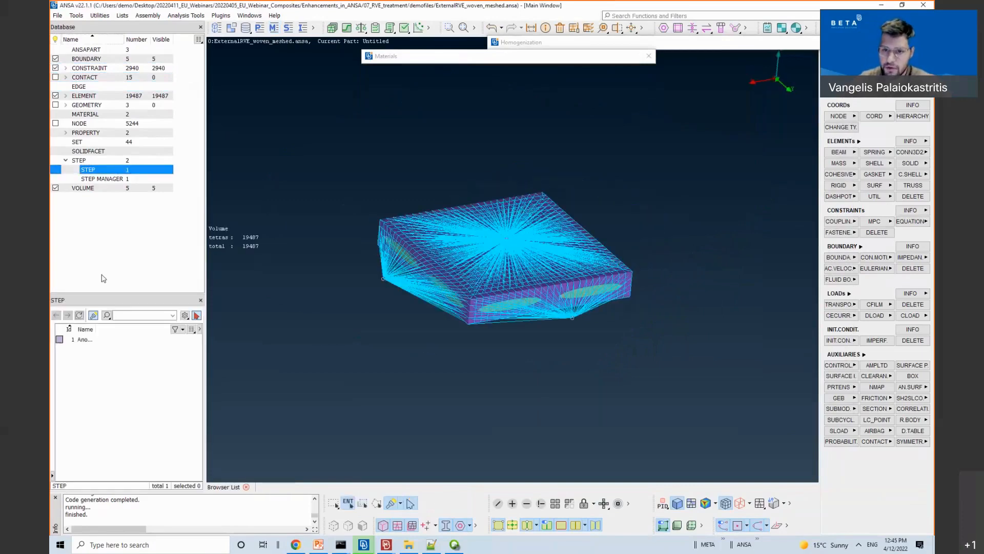
pyautogui.click(96, 340)
pyautogui.doubleClick(95, 340)
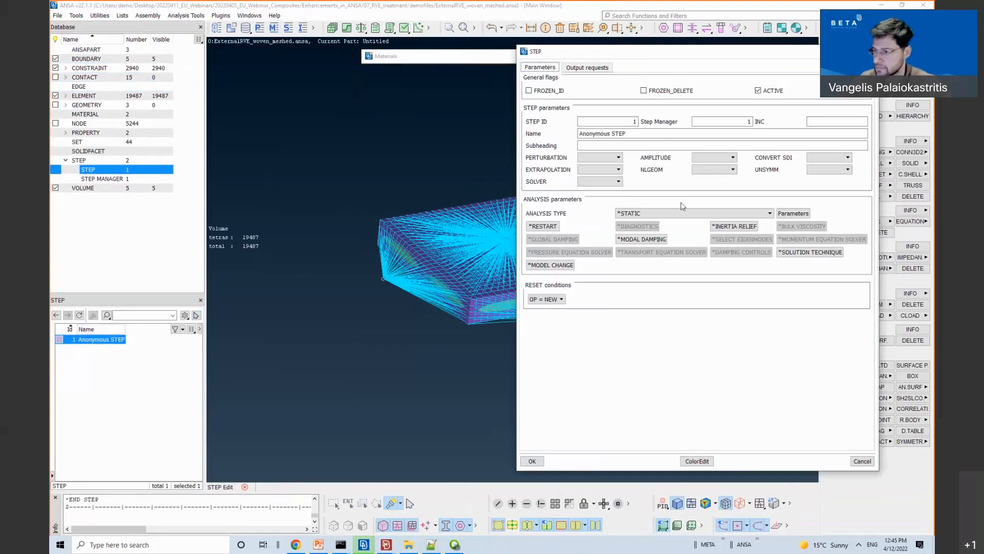
pyautogui.click(586, 67)
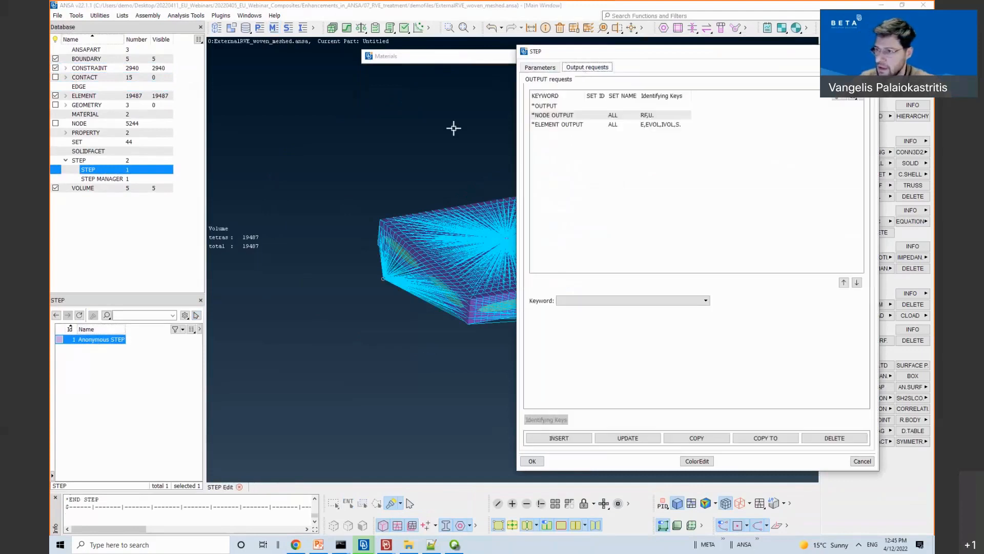
pyautogui.press('Escape')
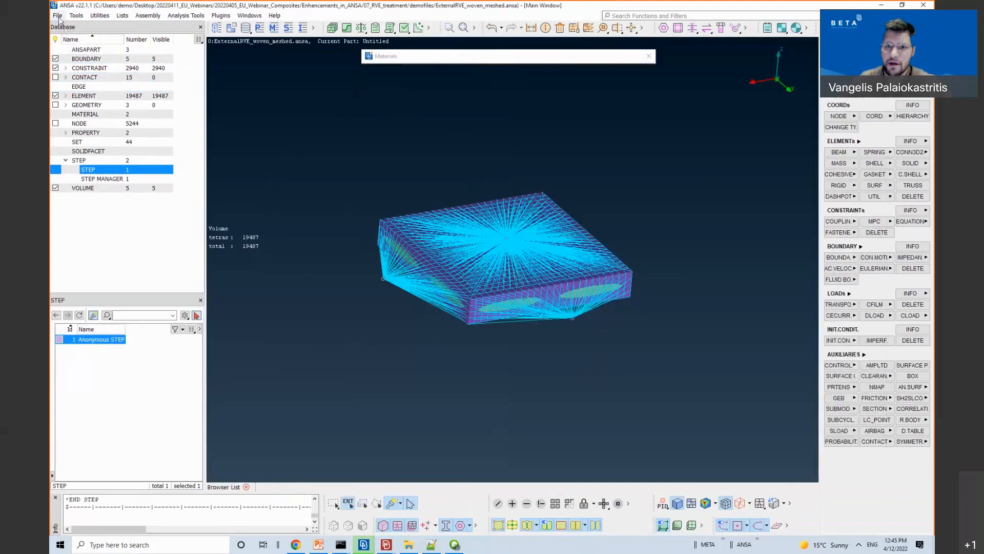
# Step: Look over the File > Output options without exporting, then switch to the META window
pyautogui.click(59, 18)
pyautogui.moveTo(84, 97)
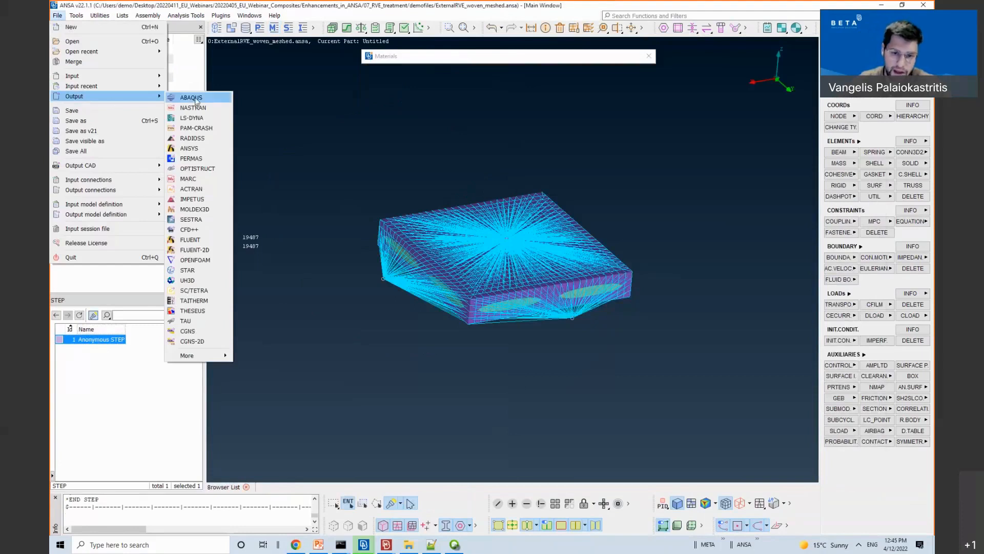
pyautogui.click(303, 105)
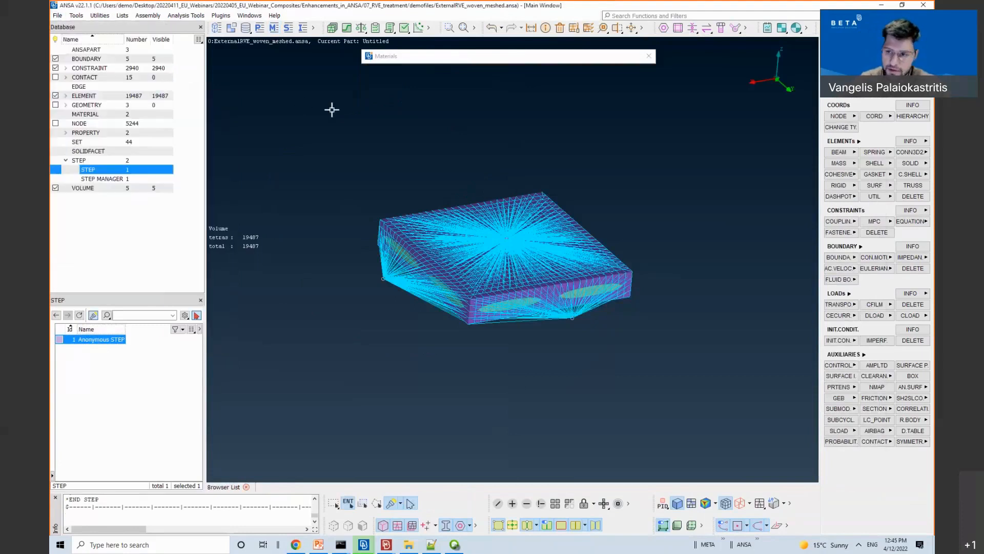
pyautogui.click(385, 543)
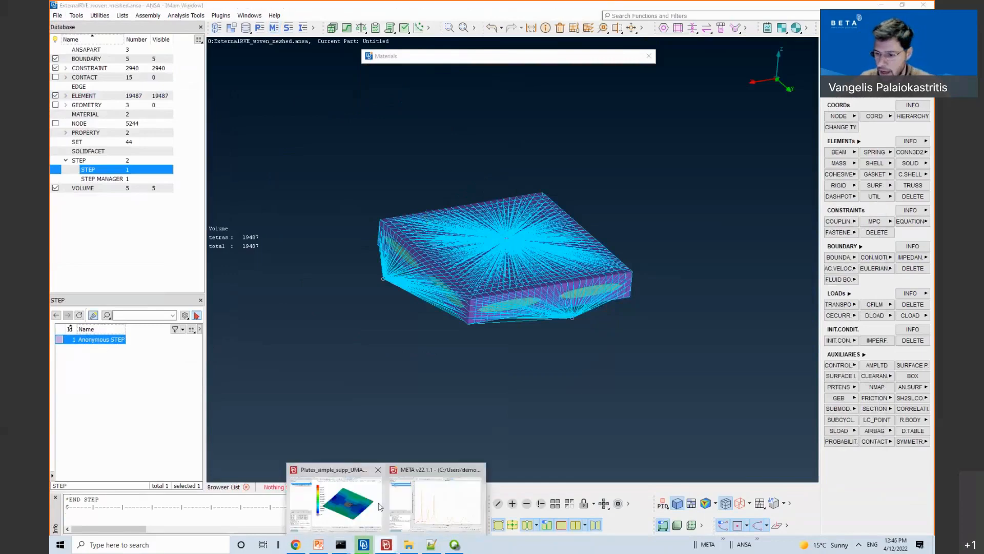
pyautogui.click(340, 501)
# Step: Replace the plate model with ExternalRVE_woven_abaqus_pl.inp from 07_RVE_treatment/demofiles
pyautogui.click(72, 38)
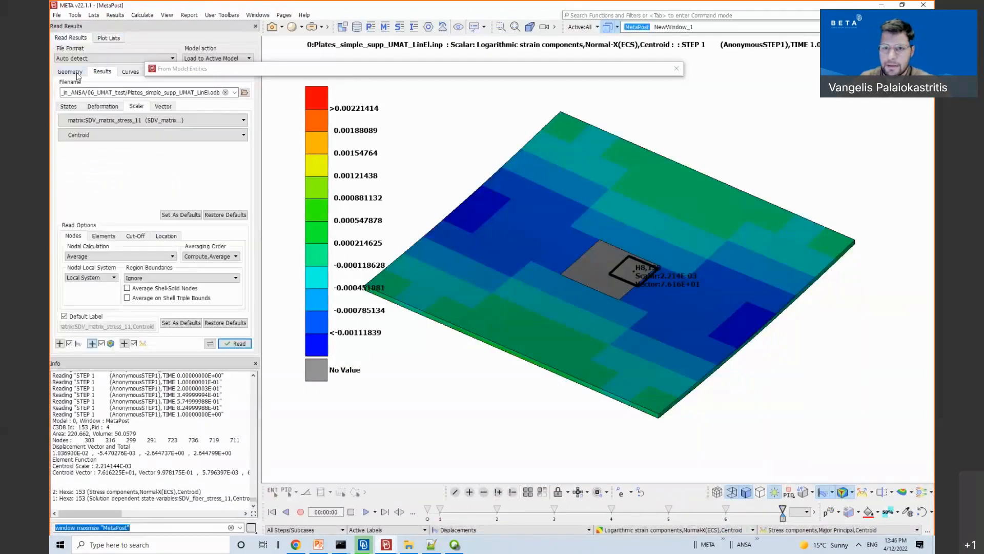
pyautogui.click(245, 93)
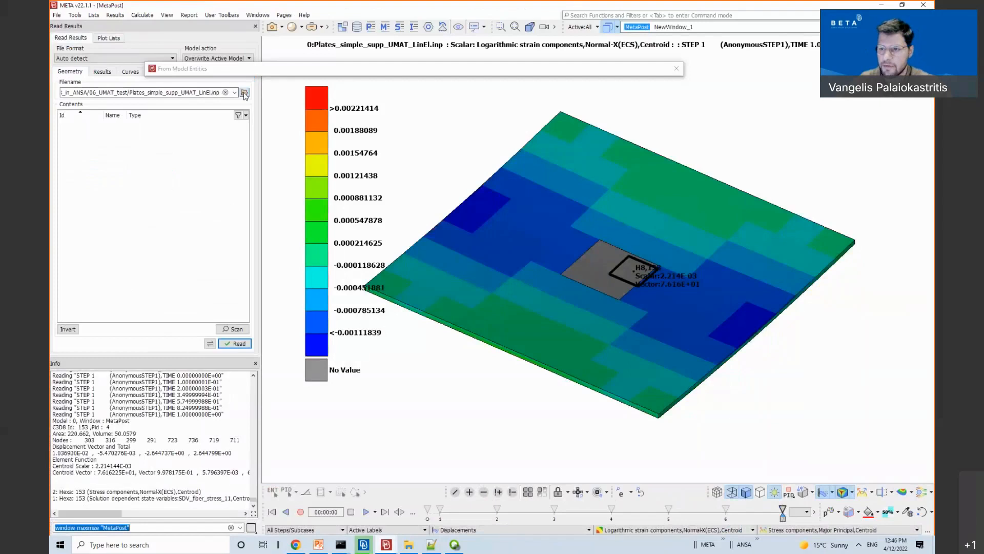
pyautogui.click(286, 145)
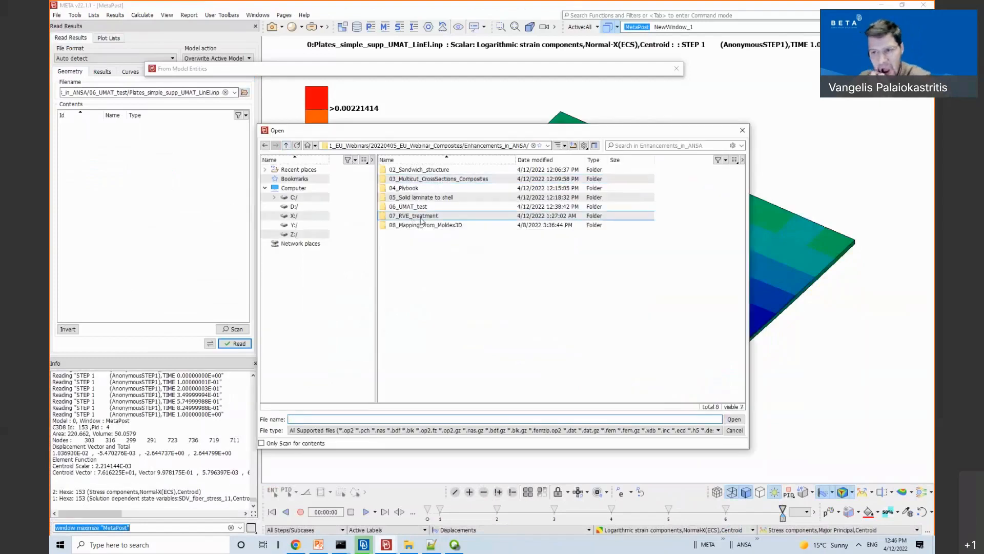
pyautogui.doubleClick(420, 217)
pyautogui.doubleClick(432, 170)
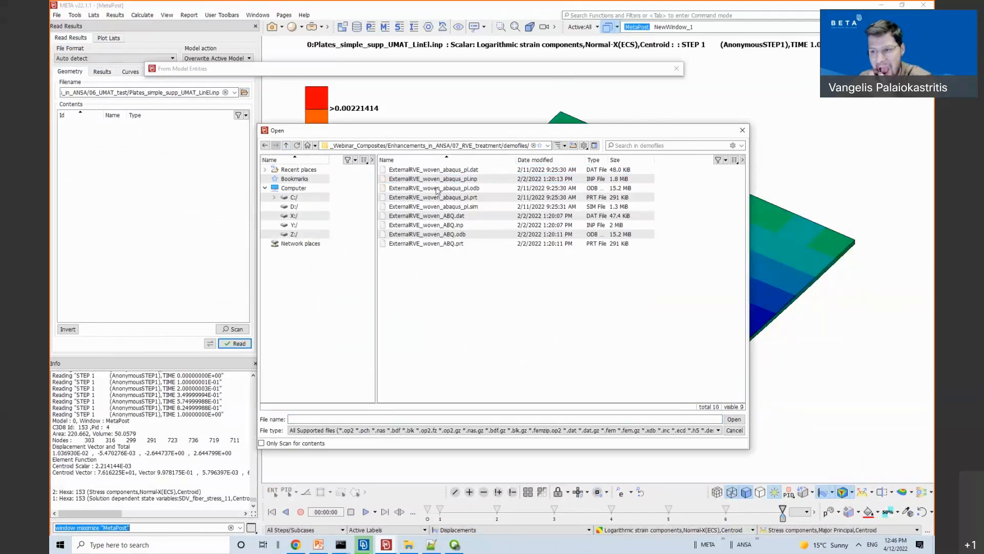
pyautogui.doubleClick(458, 179)
pyautogui.click(460, 308)
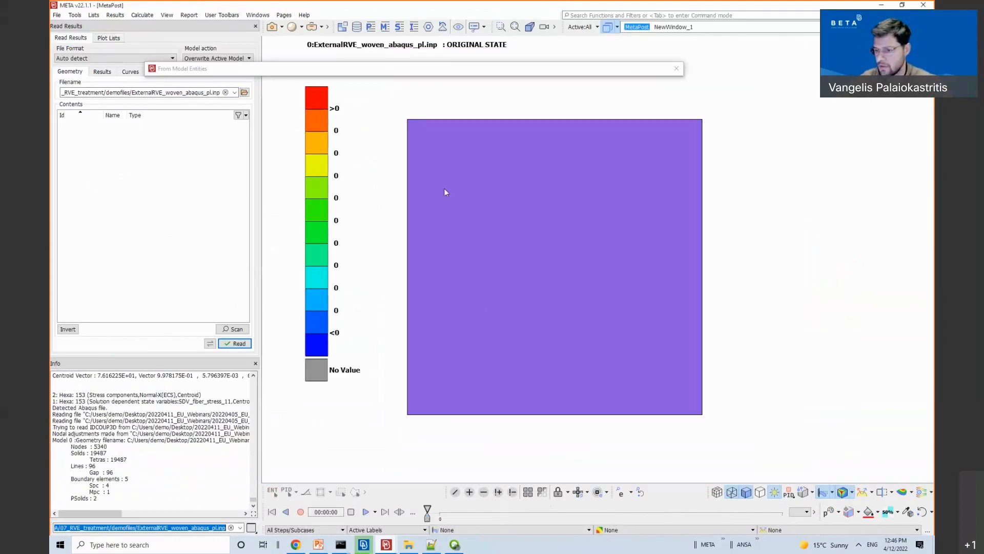
# Step: Read the .odb Von Mises stress results at centroids for all states
pyautogui.click(102, 72)
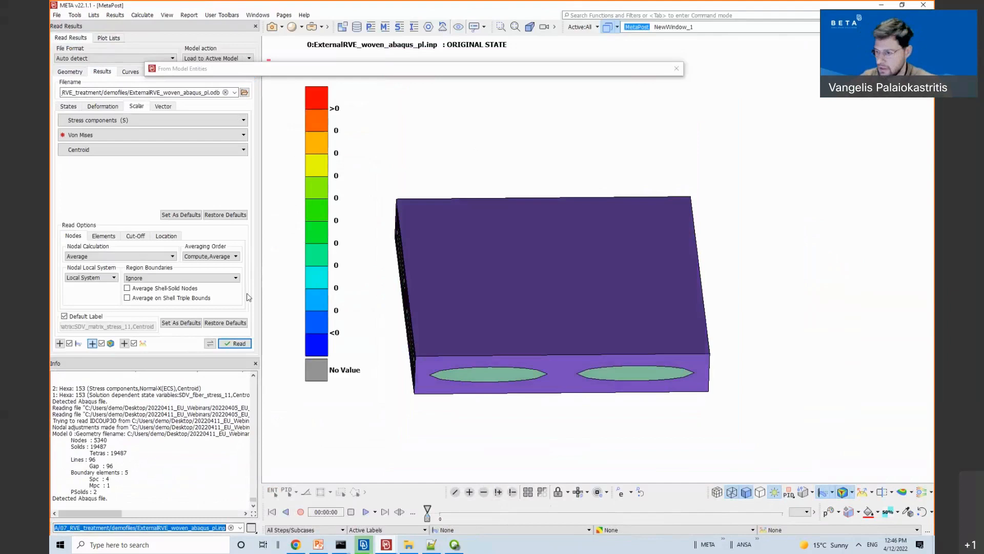
pyautogui.keyDown('ctrl'); pyautogui.moveTo(549, 323); pyautogui.dragTo(606, 301); pyautogui.keyUp('ctrl')
pyautogui.keyDown('ctrl'); pyautogui.moveTo(606, 301); pyautogui.dragTo(698, 306, button='middle'); pyautogui.keyUp('ctrl')
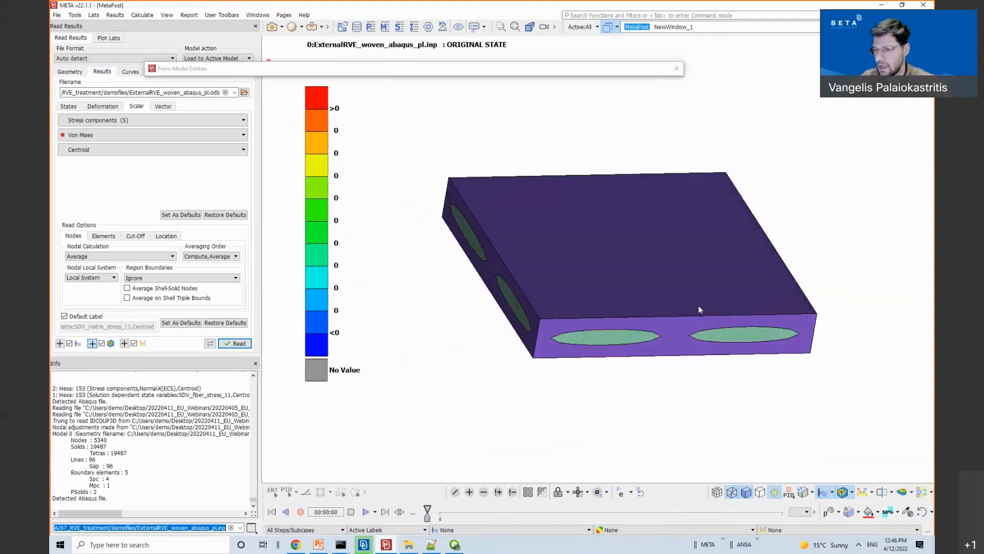
pyautogui.keyDown('ctrl'); pyautogui.moveTo(698, 306); pyautogui.dragTo(685, 316); pyautogui.keyUp('ctrl')
pyautogui.click(239, 344)
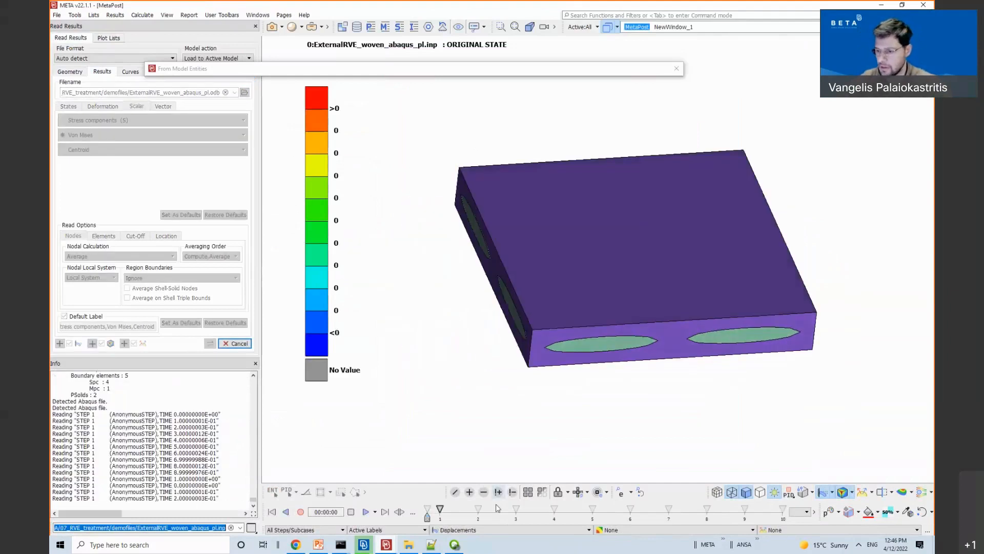
# Step: Close the From Model Entities bar and advance the Von Mises results to the last state
pyautogui.click(677, 68)
pyautogui.click(429, 510)
pyautogui.moveTo(431, 511); pyautogui.dragTo(783, 512)
pyautogui.keyDown('ctrl'); pyautogui.moveTo(678, 330); pyautogui.dragTo(709, 397); pyautogui.keyUp('ctrl')
pyautogui.scroll(-5, 713, 506)
pyautogui.scroll(5, 708, 505)
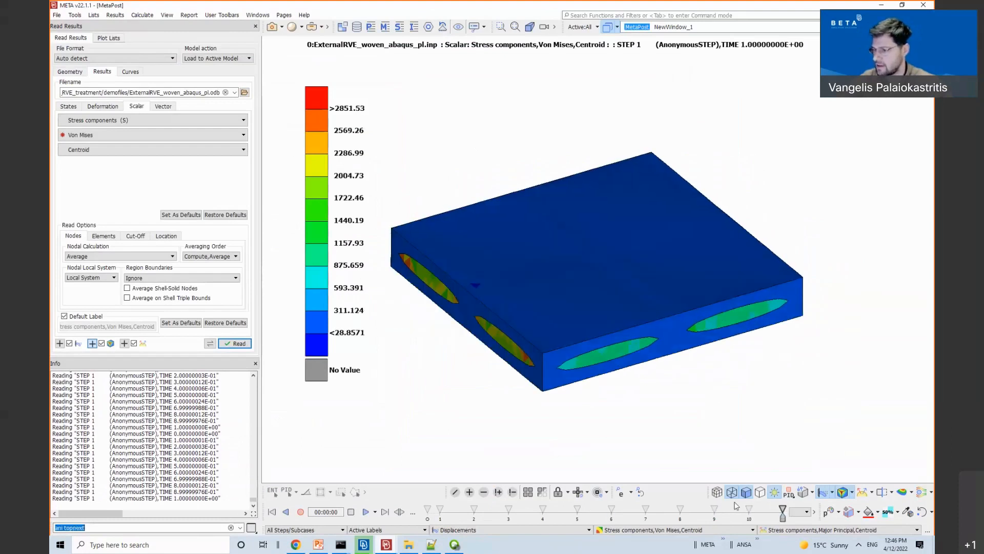
# Step: Set the deformation multiplier to 5 and view the deformed RVE contour isometrically
pyautogui.click(842, 492)
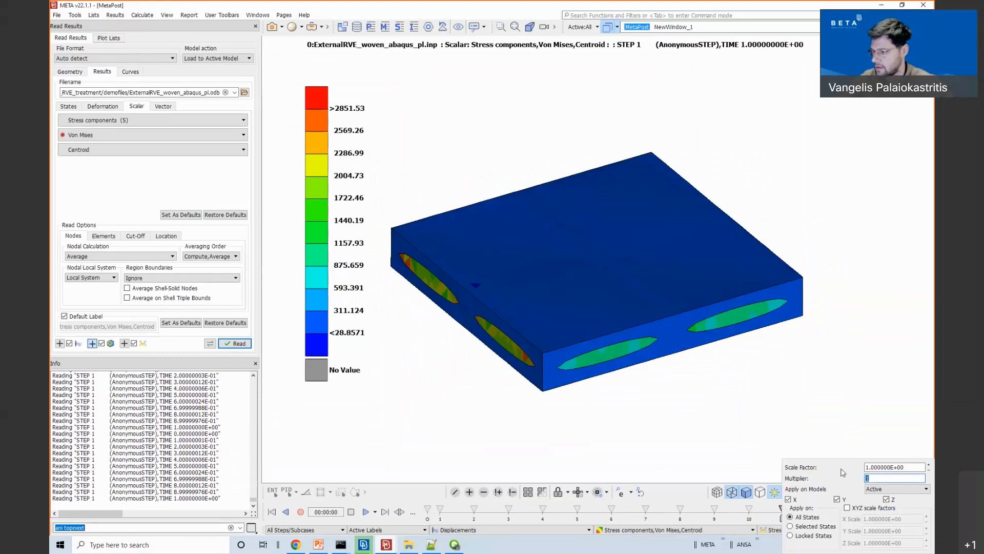
pyautogui.write('5')
pyautogui.press('Return')
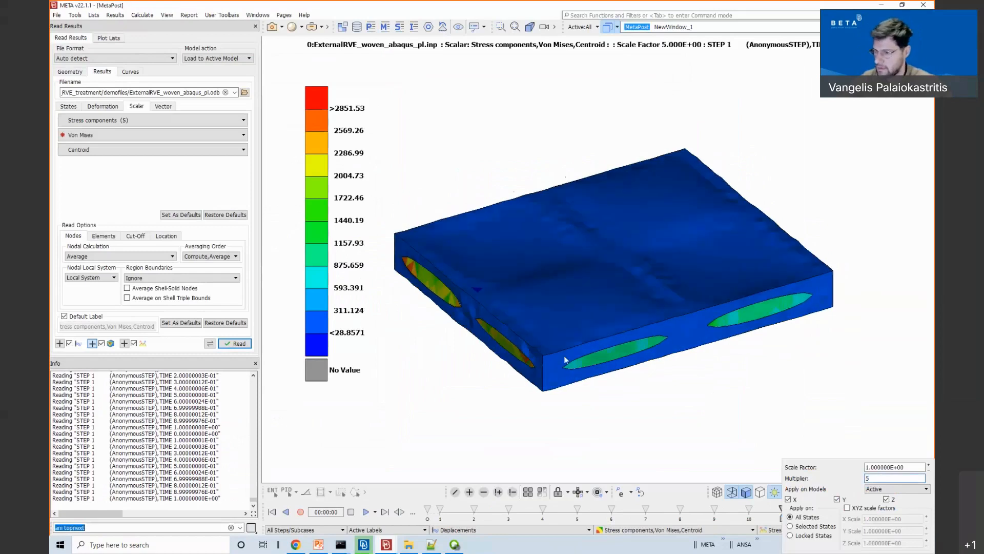
pyautogui.moveTo(651, 333)
pyautogui.keyDown('ctrl'); pyautogui.mouseDown()
pyautogui.moveTo(573, 369)
pyautogui.moveTo(585, 348)
pyautogui.moveTo(638, 344)
pyautogui.mouseUp(); pyautogui.keyUp('ctrl')
pyautogui.press('F10')
pyautogui.scroll(-6, 665, 511)
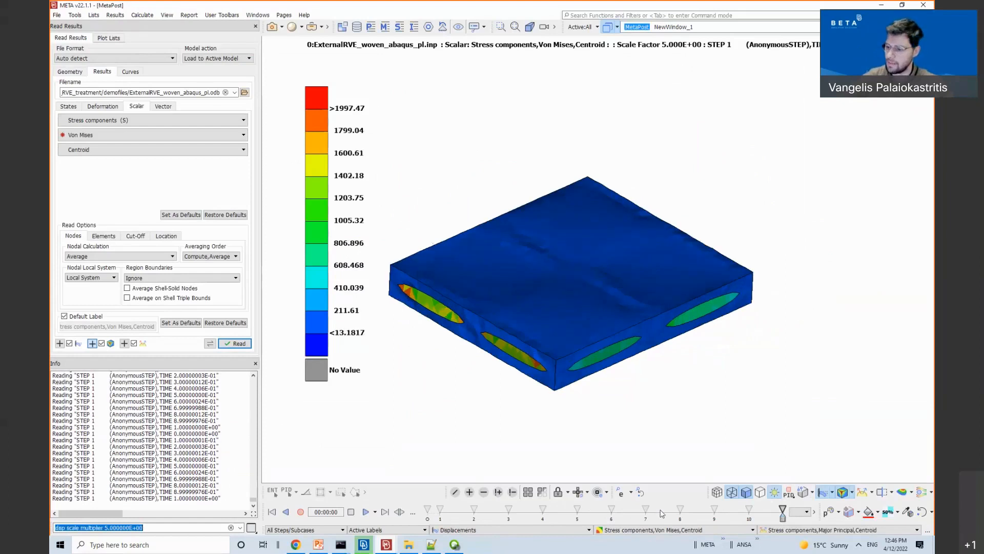
pyautogui.scroll(6, 666, 512)
pyautogui.scroll(-5, 667, 514)
pyautogui.scroll(5, 668, 513)
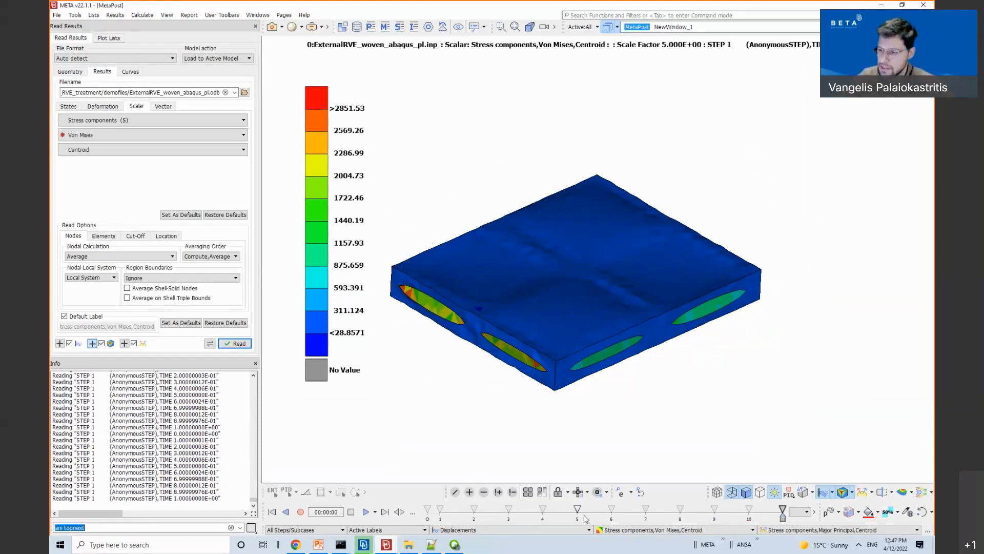
pyautogui.scroll(-5, 583, 514)
pyautogui.scroll(5, 607, 526)
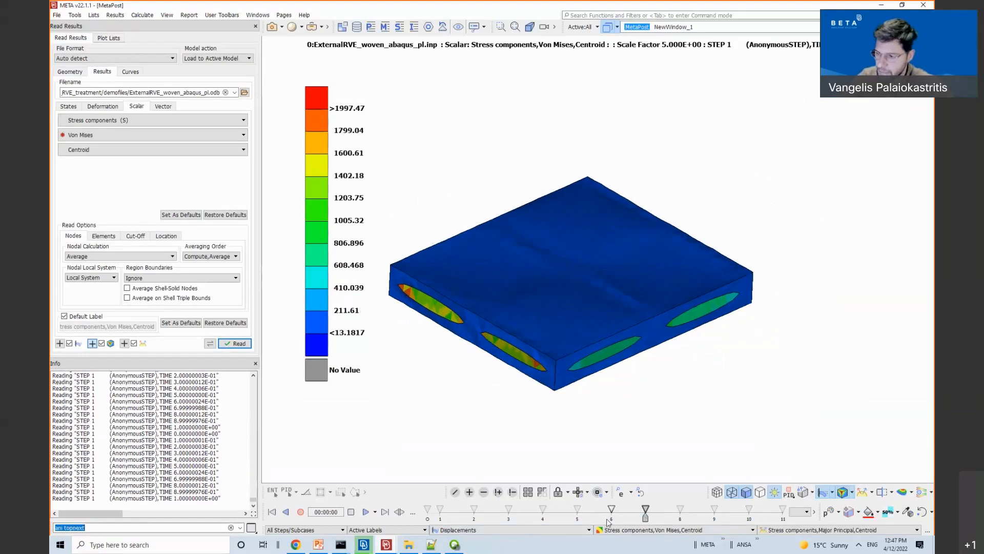
pyautogui.scroll(-4, 608, 523)
pyautogui.scroll(4, 609, 522)
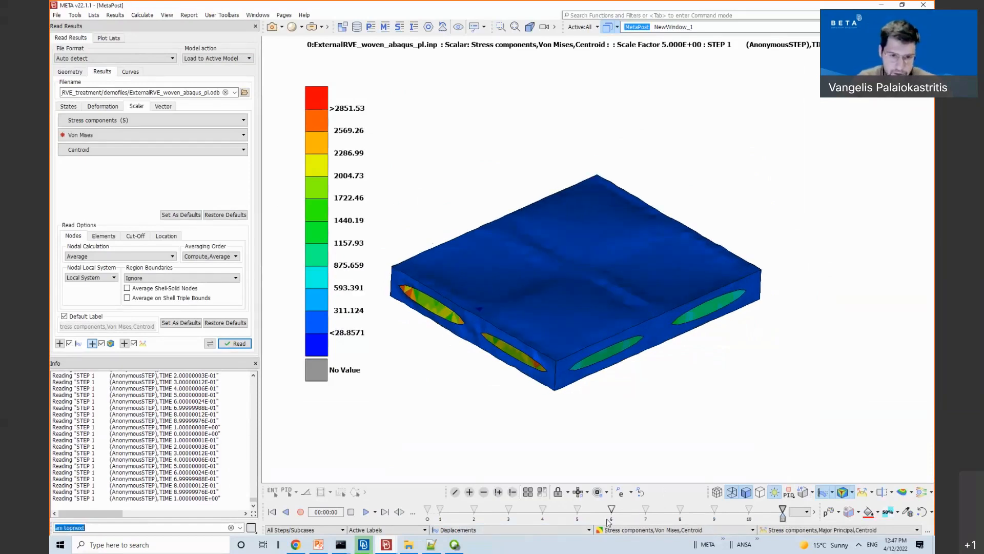
pyautogui.scroll(-4, 607, 523)
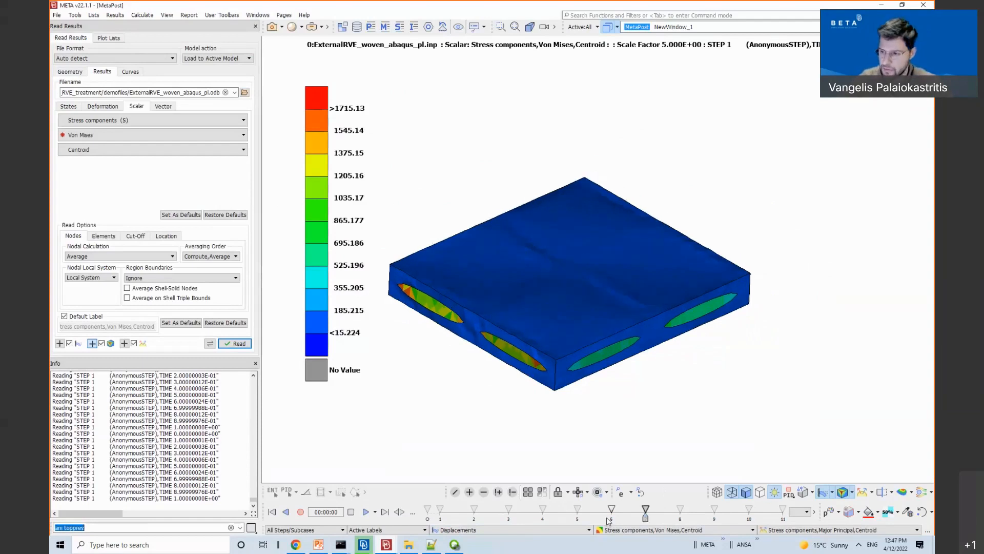
pyautogui.scroll(4, 613, 519)
pyautogui.scroll(3, 613, 518)
pyautogui.scroll(-3, 614, 518)
pyautogui.scroll(3, 614, 518)
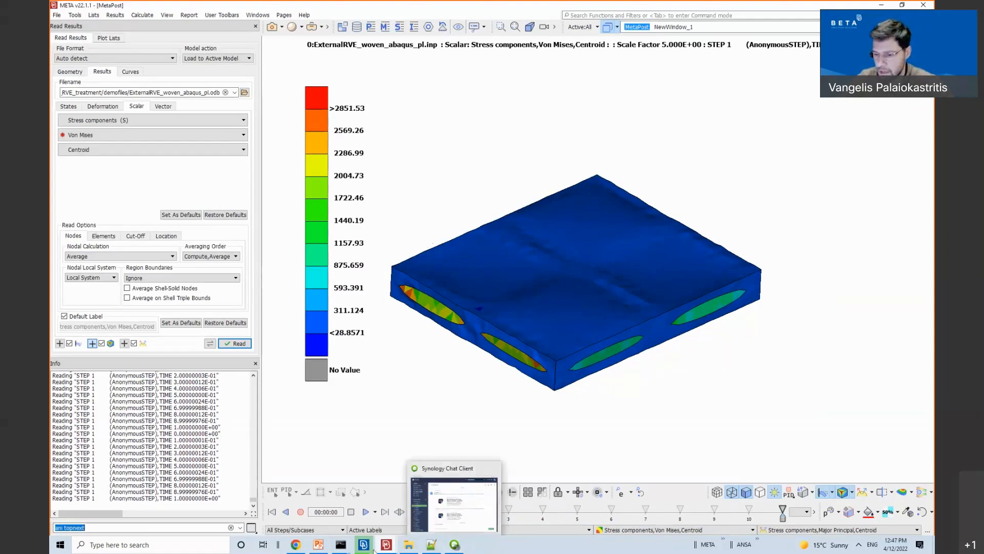
pyautogui.moveTo(365, 547)
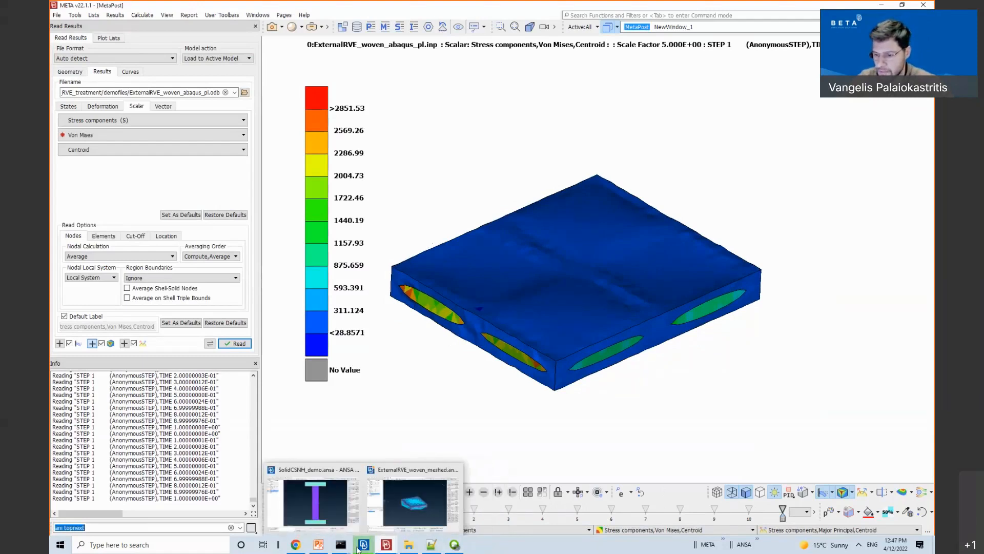
# Step: Start a new empty ANSA database, discarding the current model's changes
pyautogui.click(393, 503)
pyautogui.hotkey('ctrl', 'n')
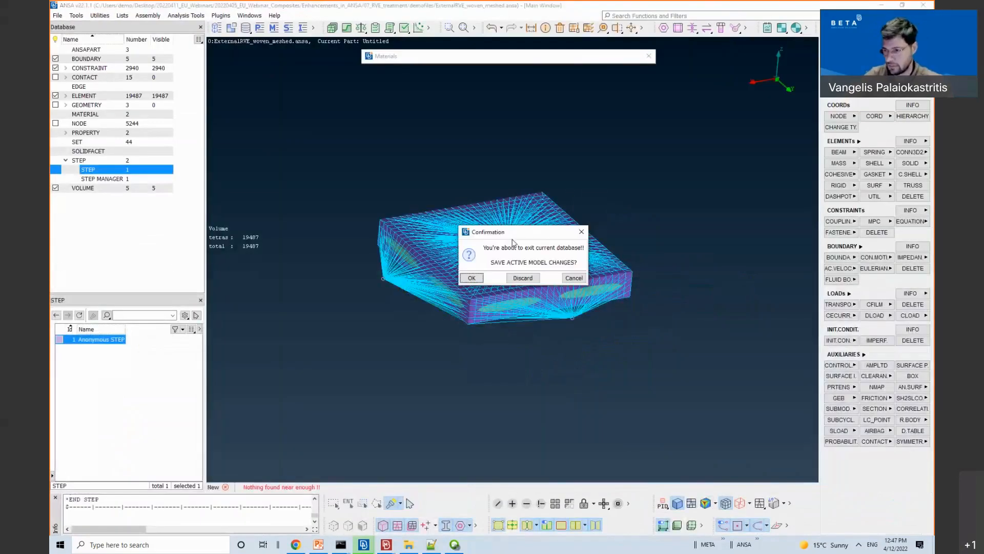
pyautogui.click(523, 278)
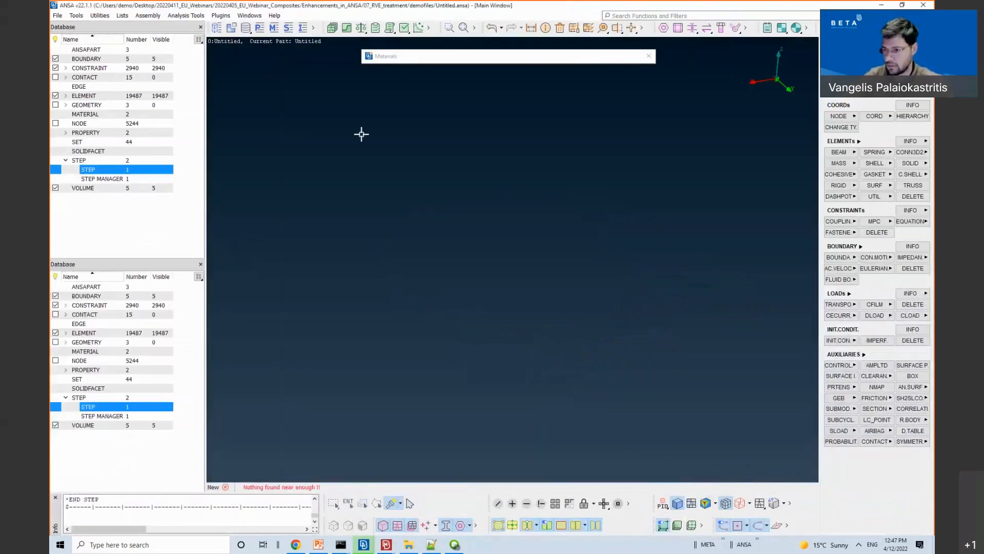
# Step: Import ExternalRVE_woven_abaqus_pl.inp as an ABAQUS input, set to Overwrite current model
pyautogui.click(57, 15)
pyautogui.moveTo(79, 76)
pyautogui.click(187, 76)
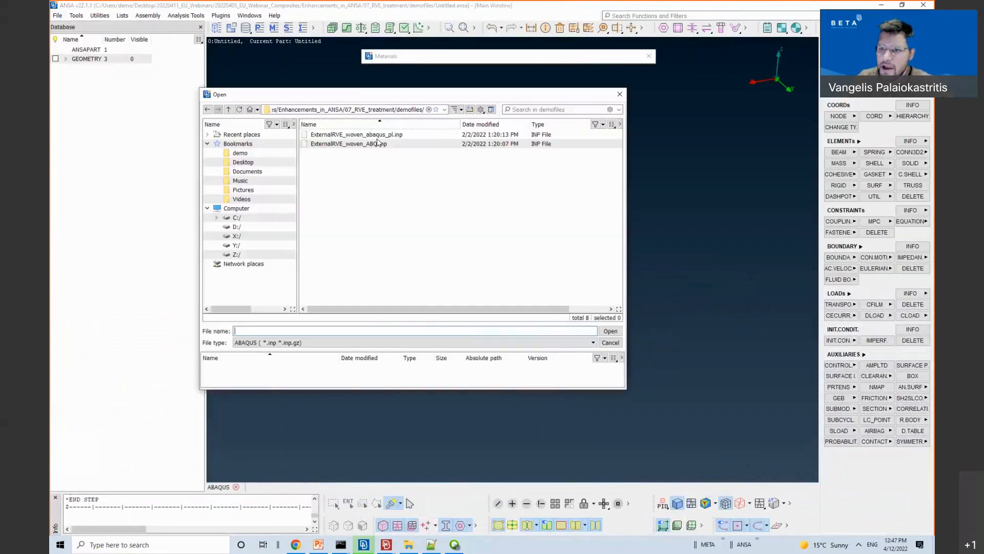
pyautogui.click(360, 135)
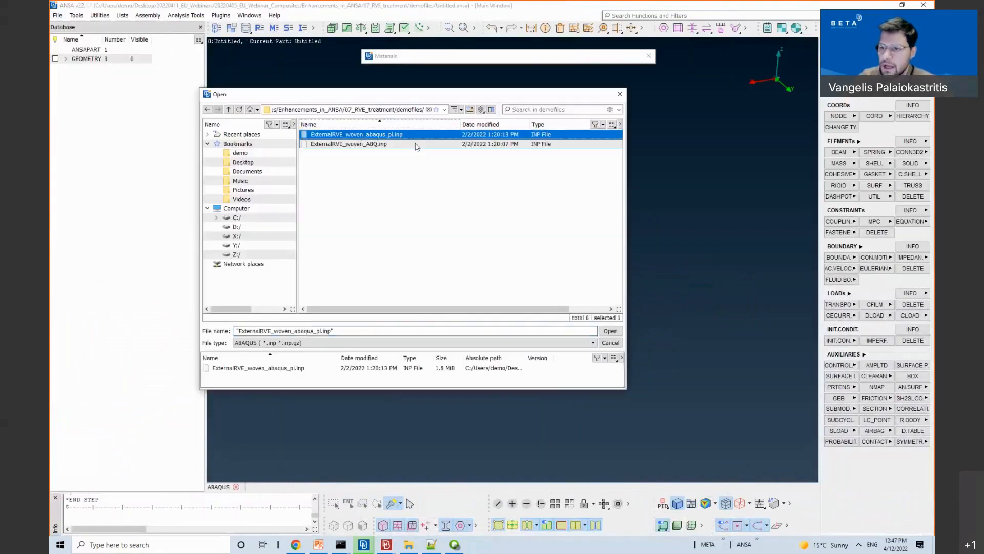
pyautogui.press('Return')
pyautogui.click(402, 193)
pyautogui.click(382, 200)
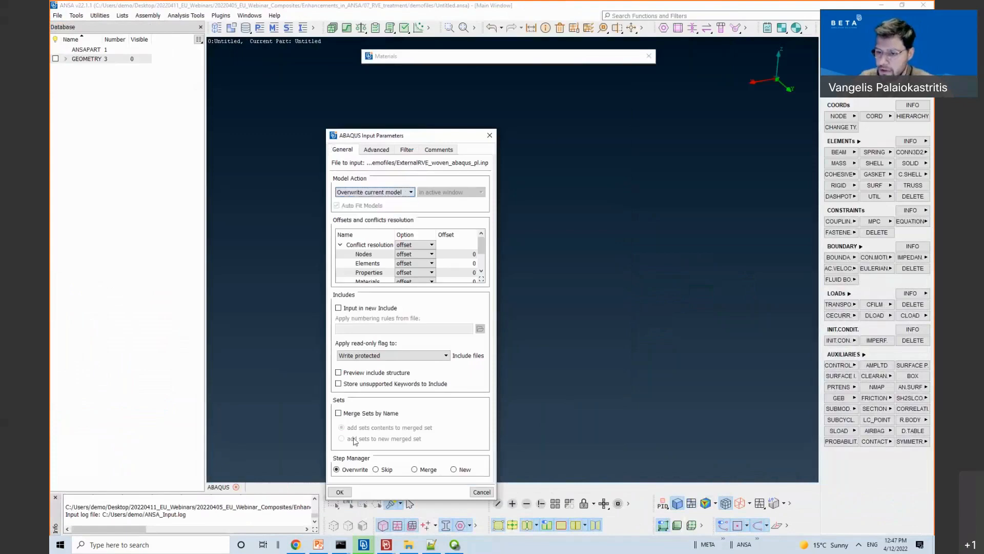
pyautogui.click(340, 492)
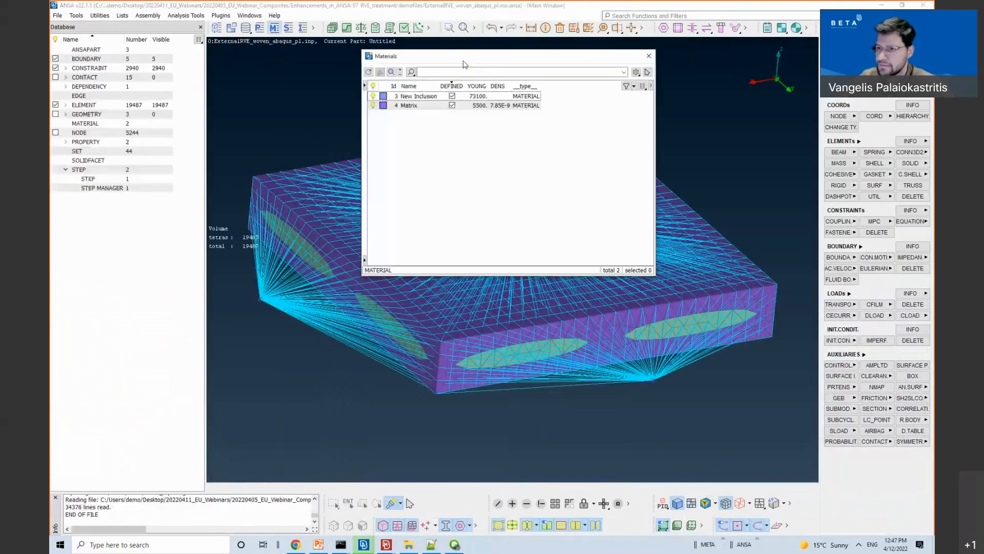
# Step: Create a new material by Homogenization and clear its settings to defaults
pyautogui.rightClick(485, 156)
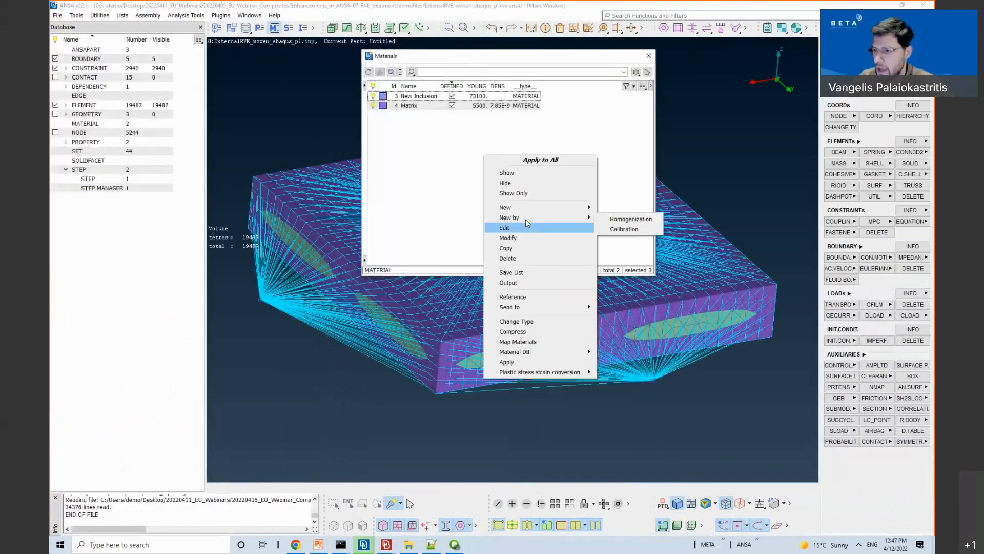
pyautogui.click(614, 219)
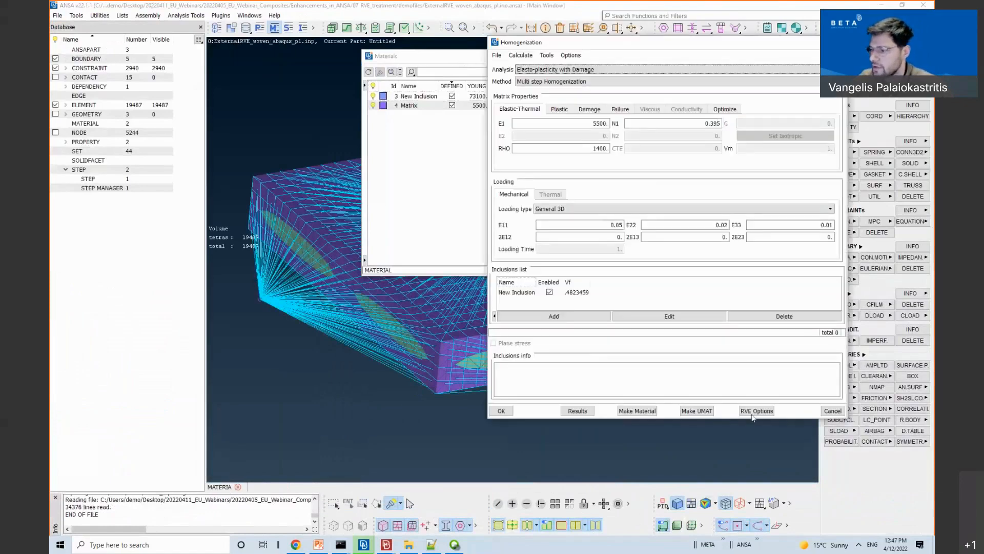
pyautogui.click(757, 411)
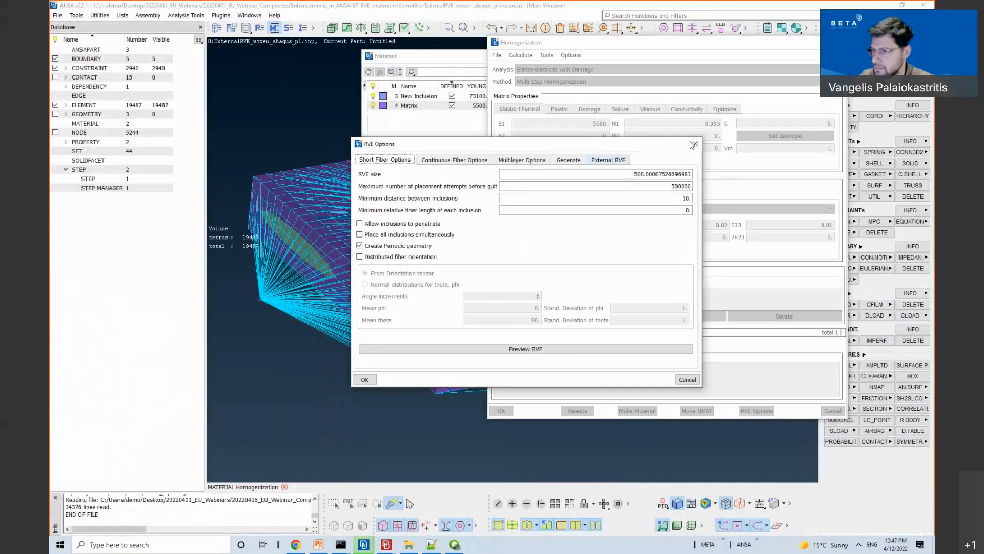
pyautogui.click(694, 144)
pyautogui.click(496, 55)
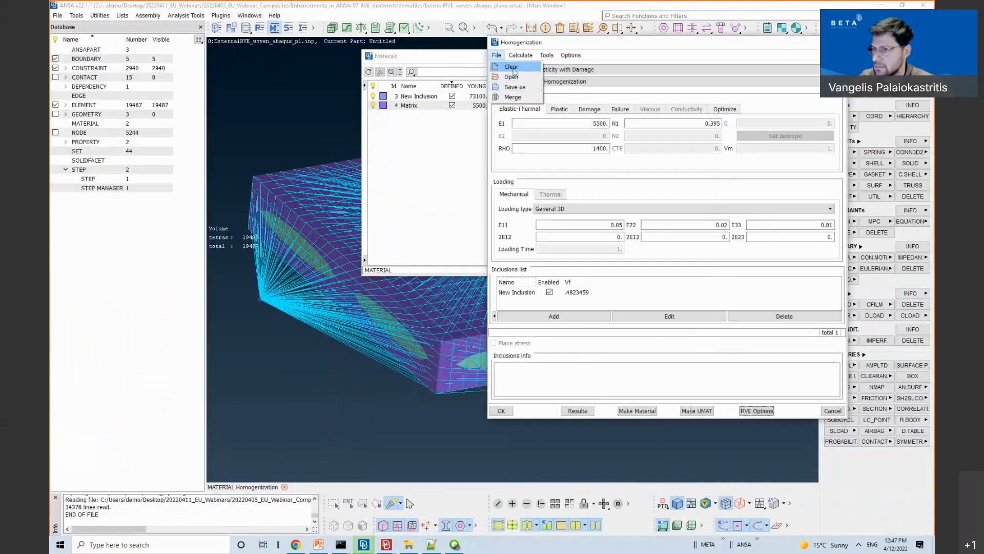
pyautogui.click(513, 68)
# Step: Attach model 0 as the external RVE and select the solved ExternalRVE_woven_abaqus_pl.inp results file
pyautogui.click(756, 411)
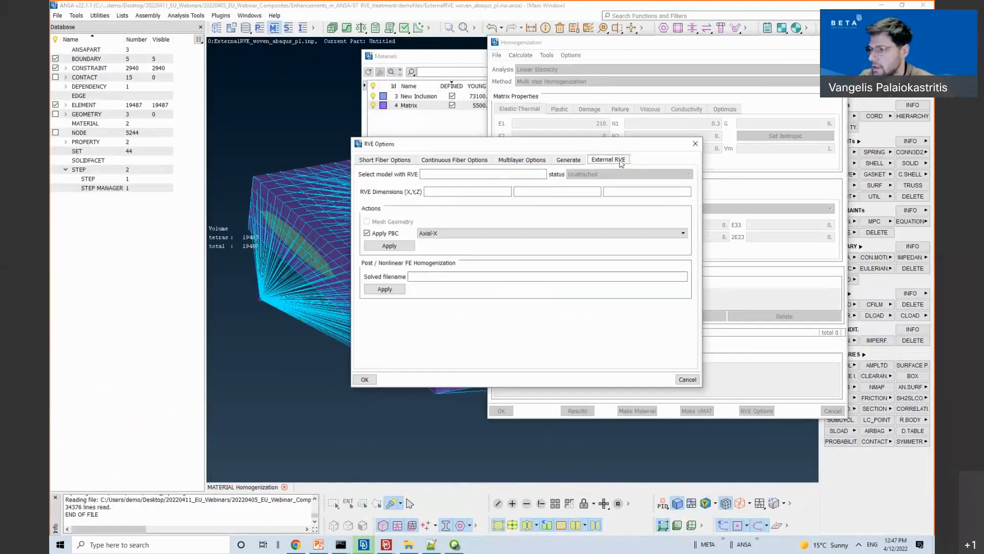
pyautogui.click(464, 174)
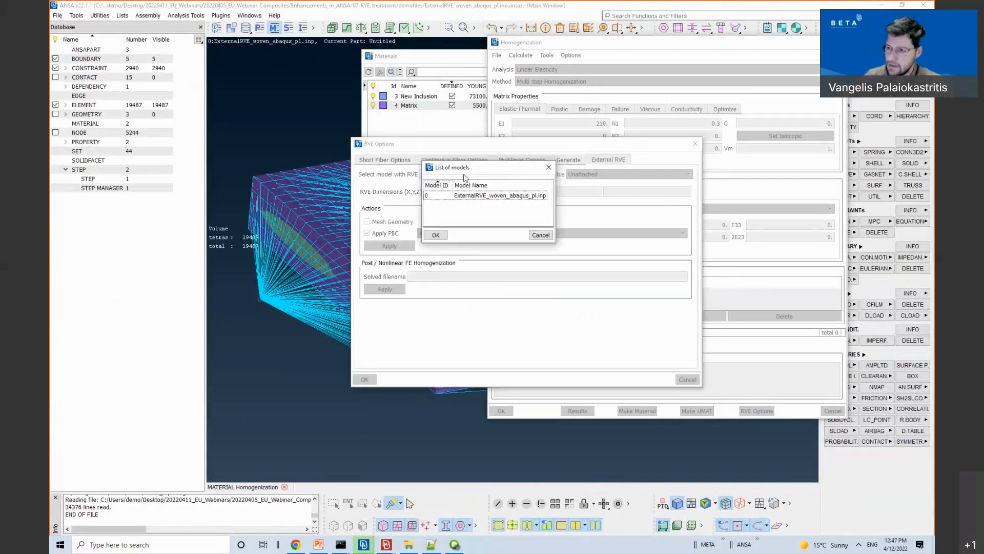
pyautogui.click(461, 195)
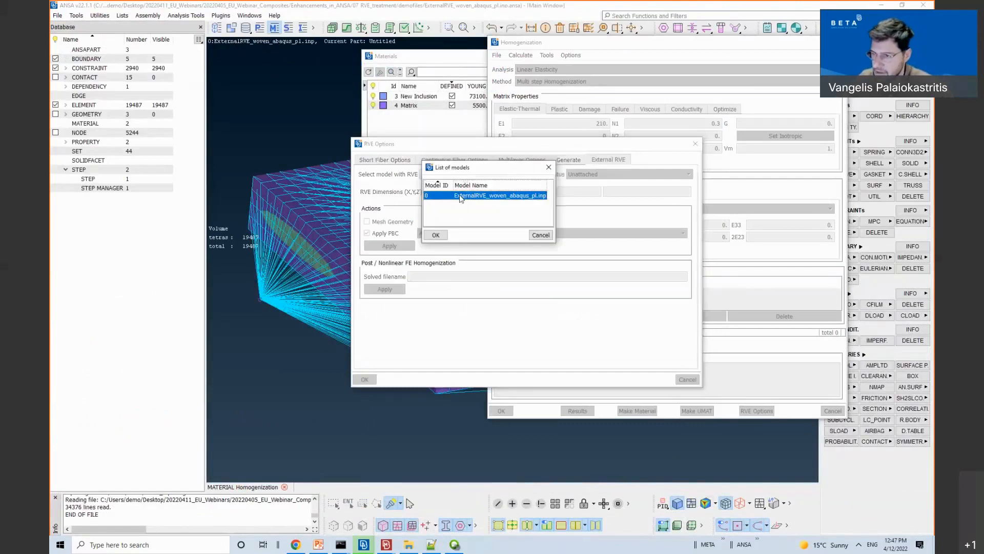
pyautogui.click(436, 236)
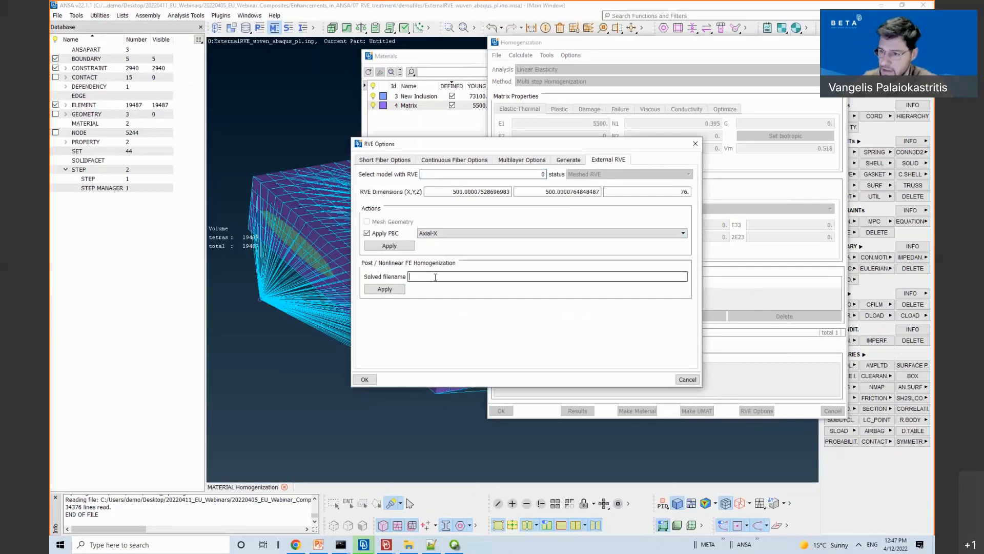
pyautogui.click(435, 276)
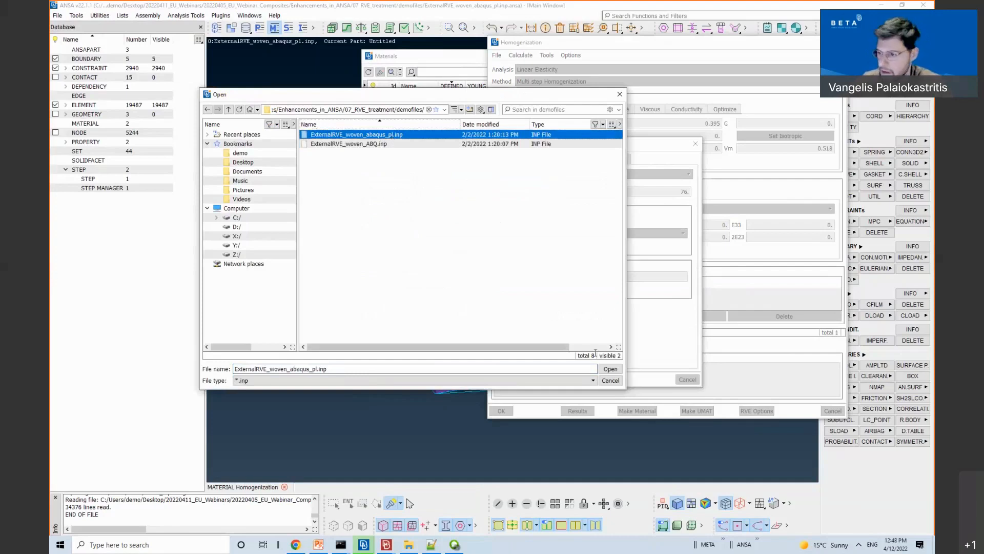
pyautogui.click(610, 368)
# Step: Run the nonlinear FE homogenization post-processing and position the stress–strain curves window
pyautogui.click(382, 289)
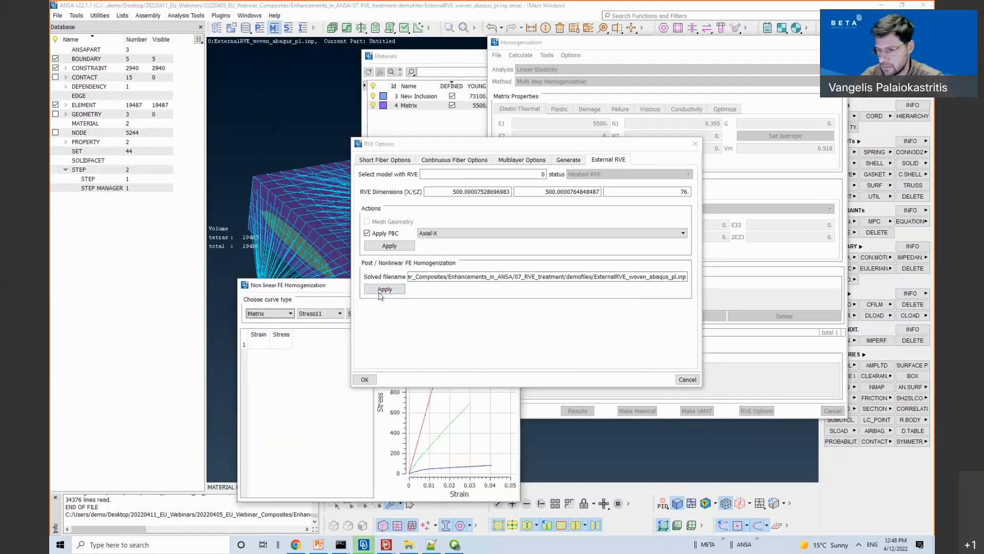
pyautogui.moveTo(318, 285); pyautogui.dragTo(278, 115)
pyautogui.moveTo(474, 151); pyautogui.dragTo(593, 127)
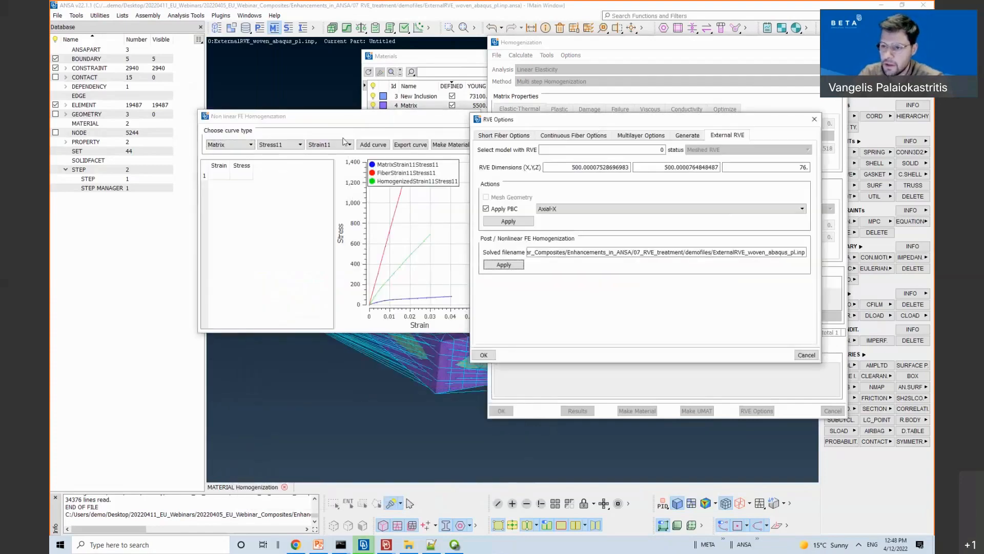
pyautogui.moveTo(342, 116); pyautogui.dragTo(283, 138)
# Step: Inspect the homogenized, matrix and fiber curve tables; homogenized reaches 690.164563 at strain 0.02999
pyautogui.click(342, 293)
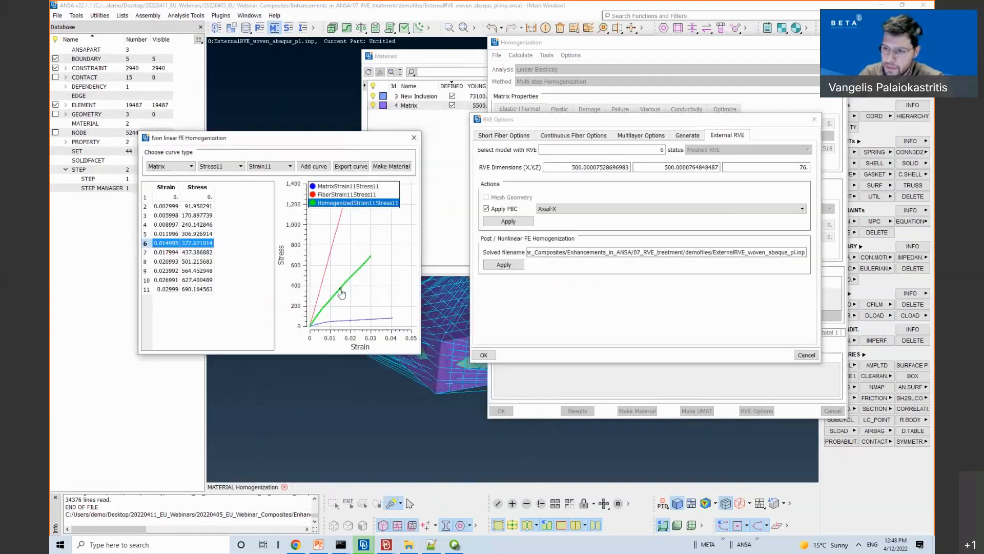
pyautogui.click(348, 323)
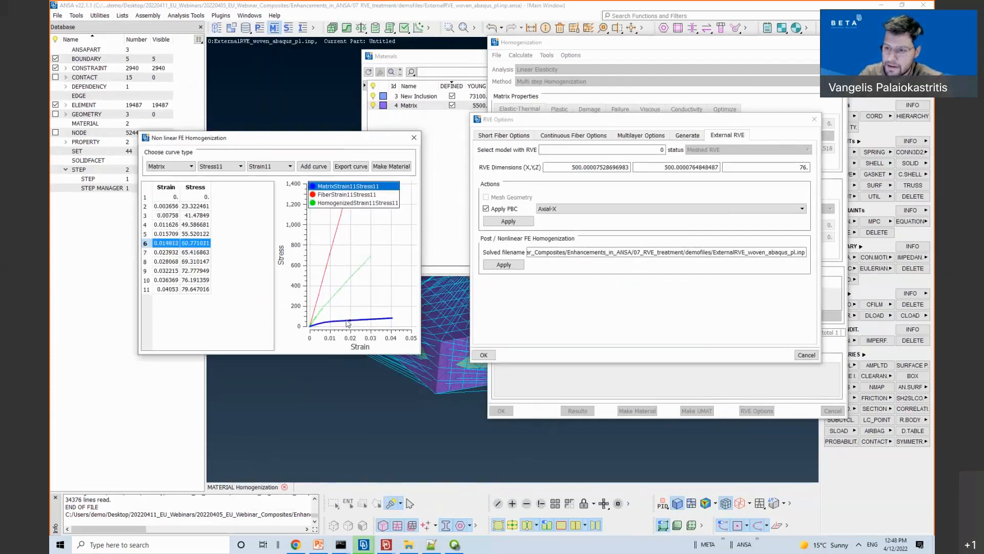
pyautogui.click(333, 296)
pyautogui.click(322, 283)
pyautogui.click(338, 289)
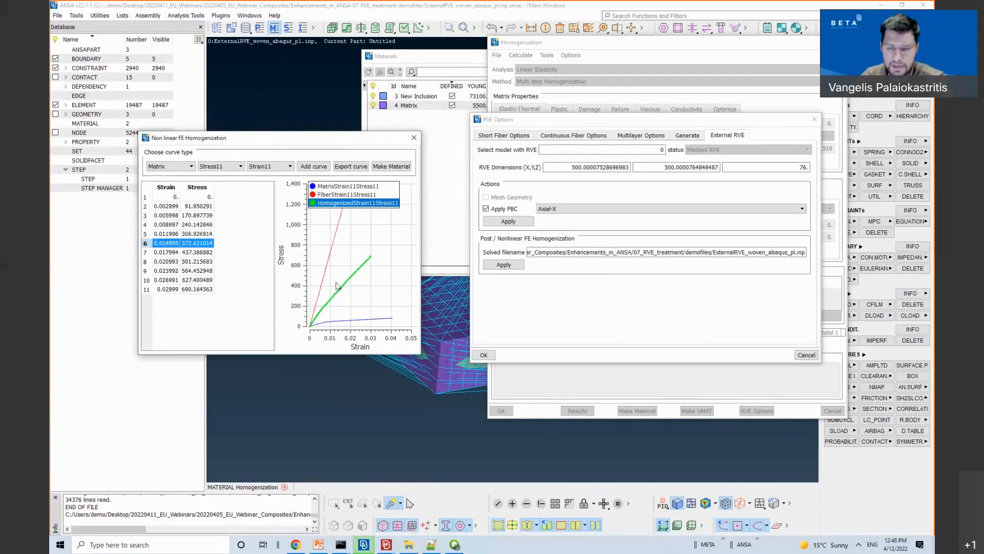
# Step: Make a plastic material from the homogenized VonMises curve with Poisson ratio 0.28
pyautogui.click(384, 167)
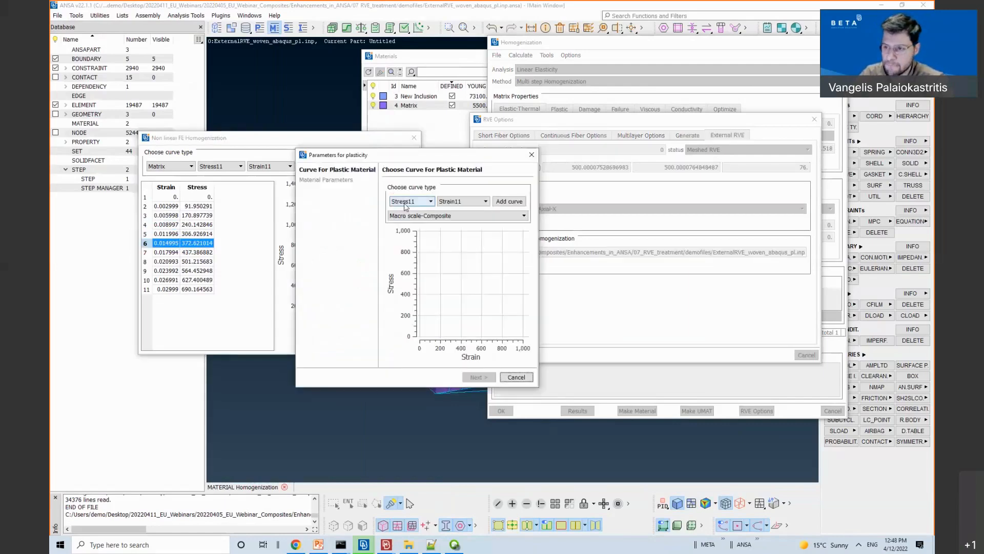
pyautogui.click(405, 201)
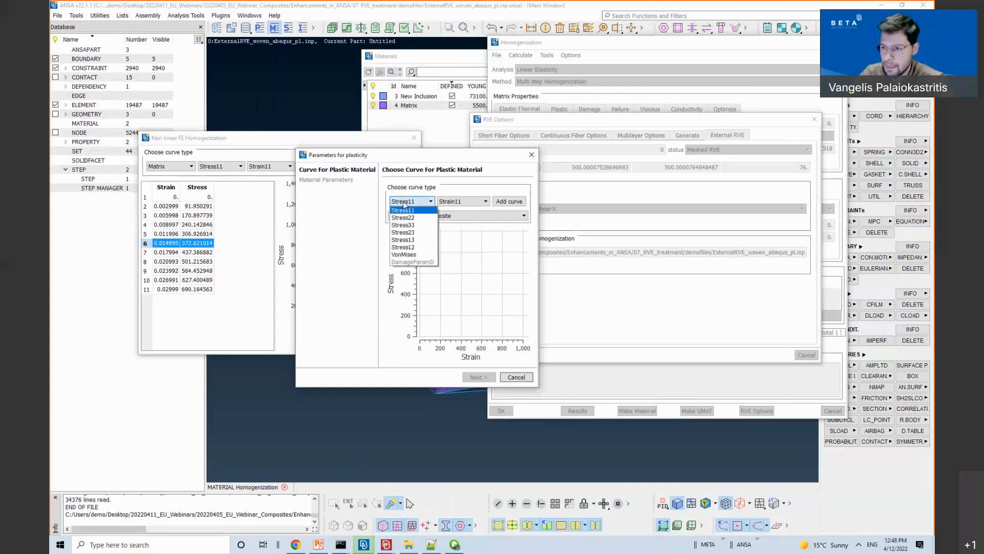
pyautogui.click(404, 254)
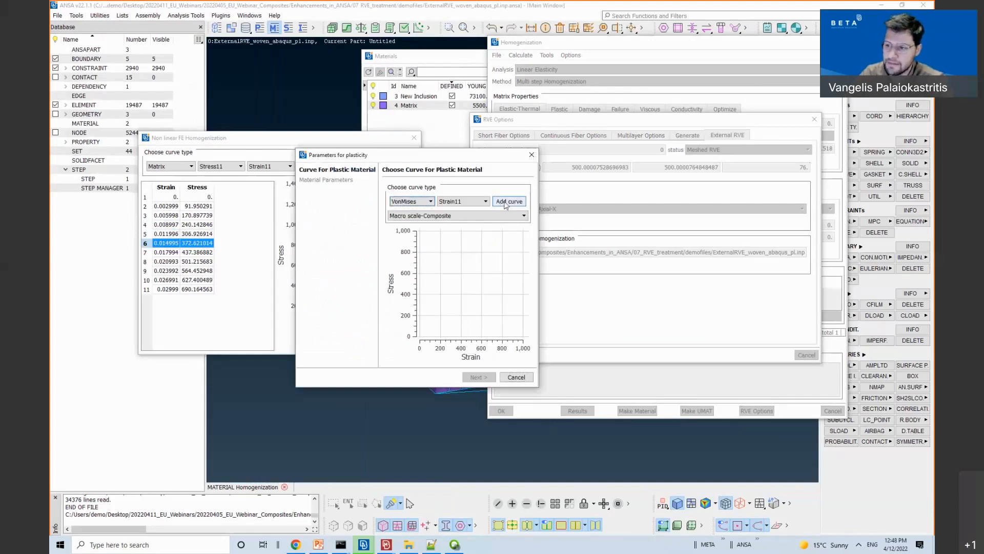
pyautogui.click(507, 201)
pyautogui.click(476, 376)
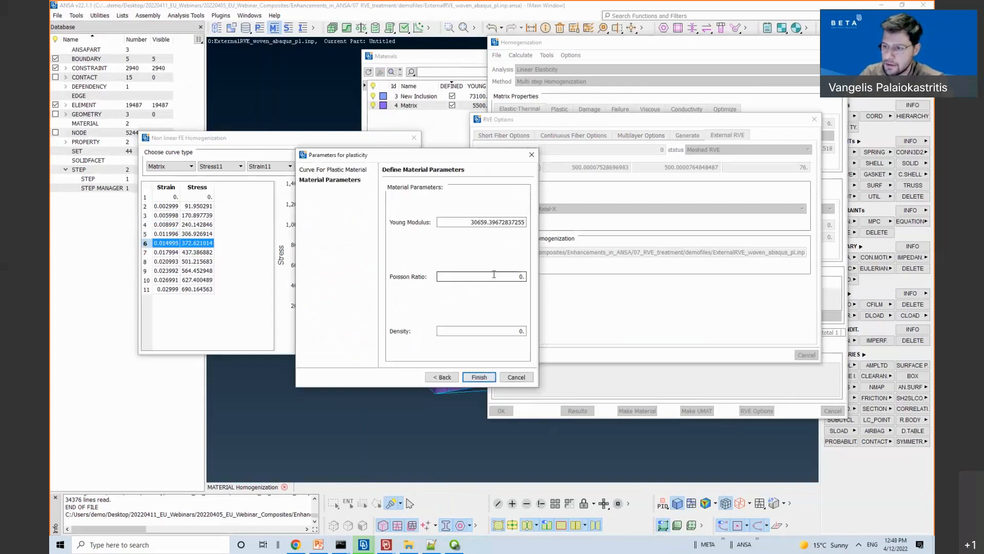
pyautogui.doubleClick(500, 276)
pyautogui.write('0.28')
pyautogui.click(480, 377)
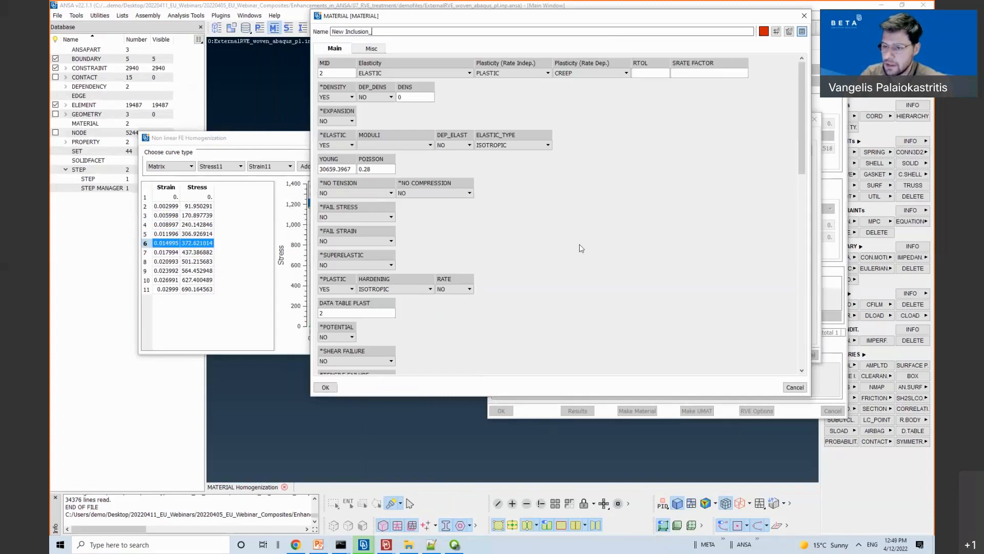
# Step: Check the plasticity data table, close the homogenization dialogs, and switch the deck to NASTRAN
pyautogui.scroll(-5, 581, 248)
pyautogui.click(365, 175)
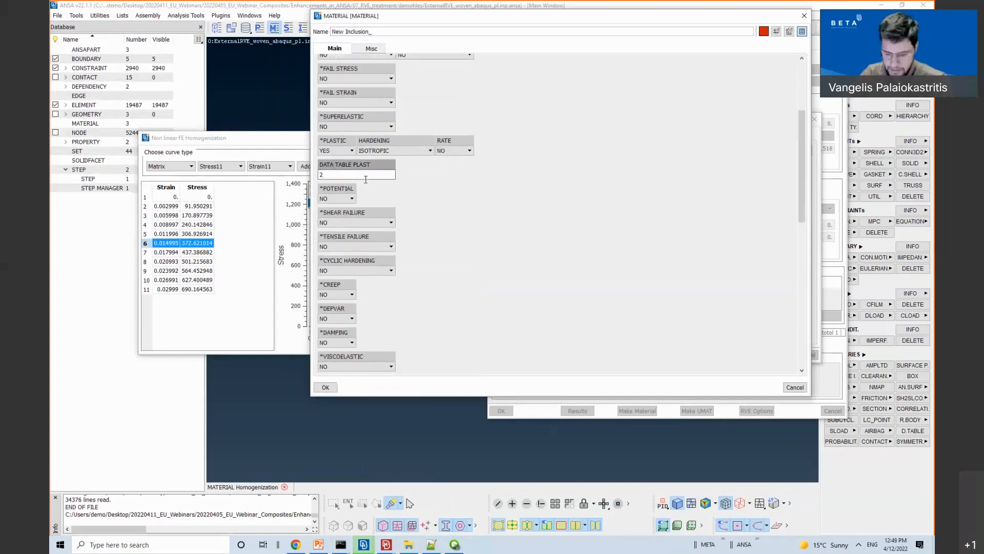
pyautogui.doubleClick(365, 176)
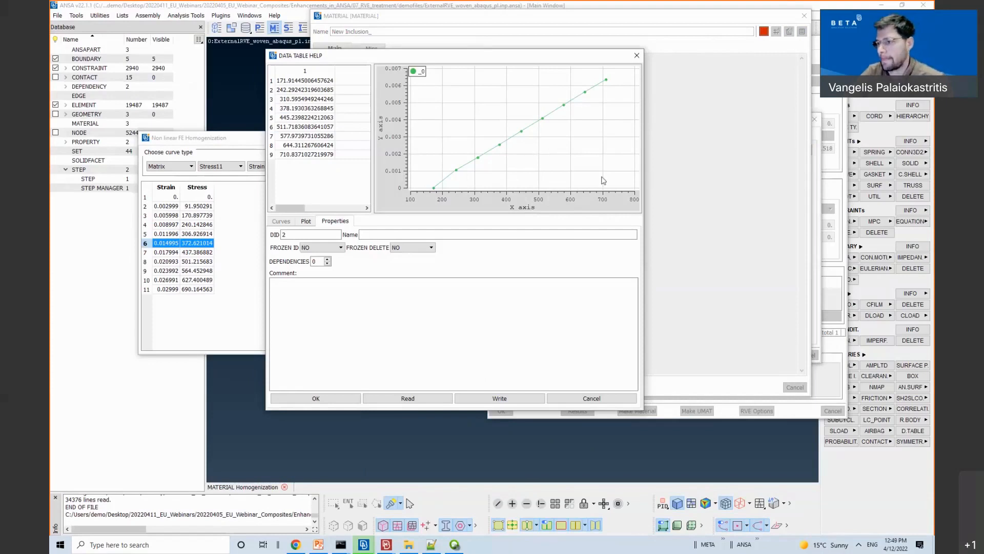
pyautogui.press('Escape')
pyautogui.press('Escape')
pyautogui.press('Escape')
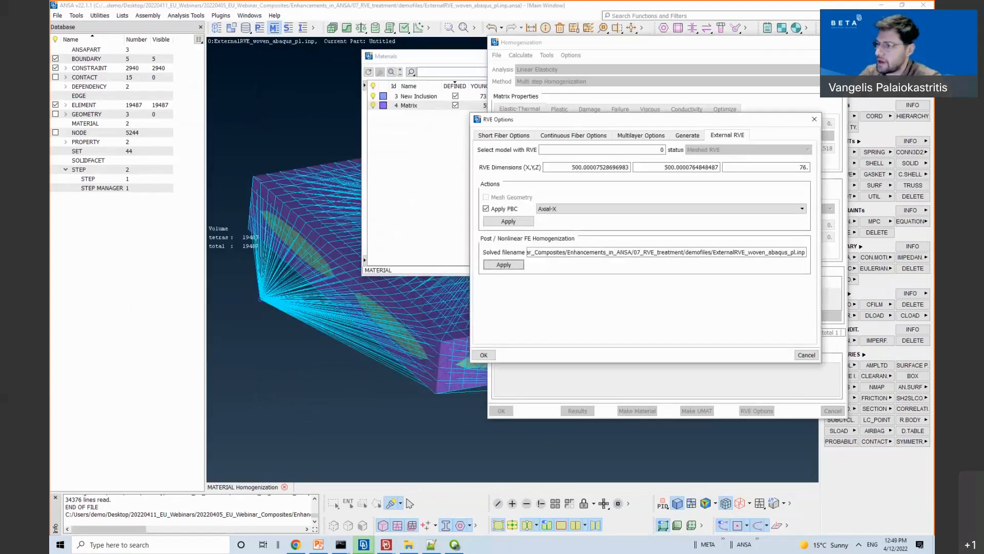
pyautogui.press('Escape')
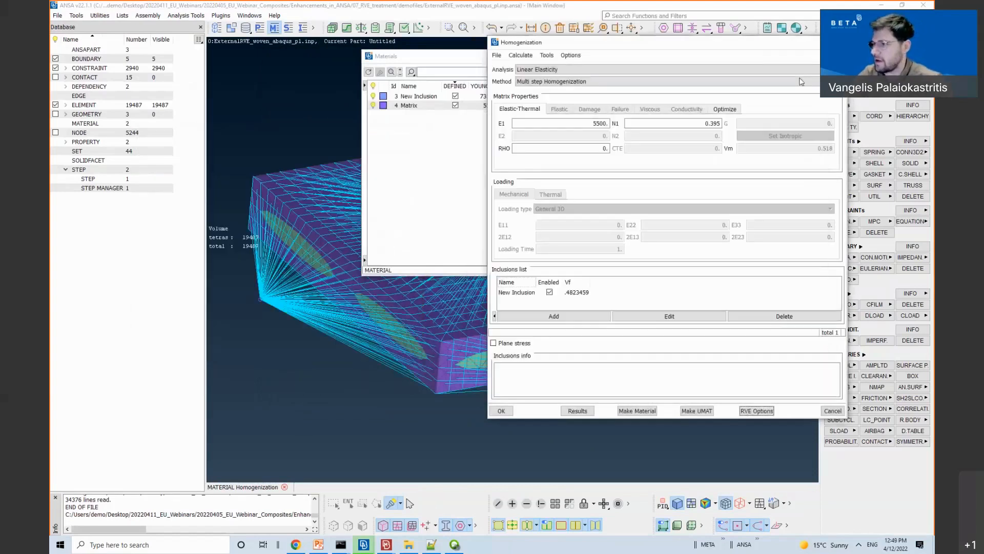
pyautogui.click(865, 28)
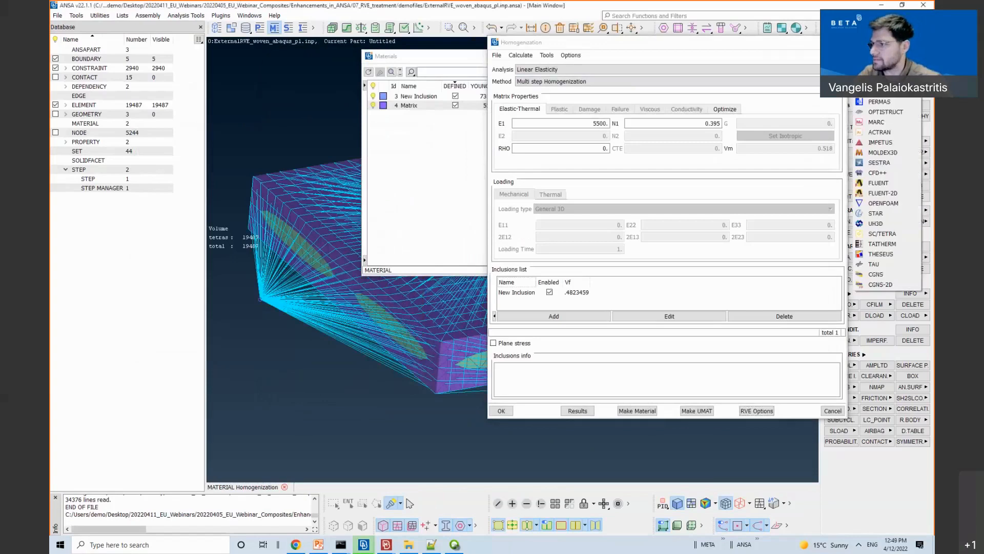
pyautogui.click(879, 41)
pyautogui.click(497, 147)
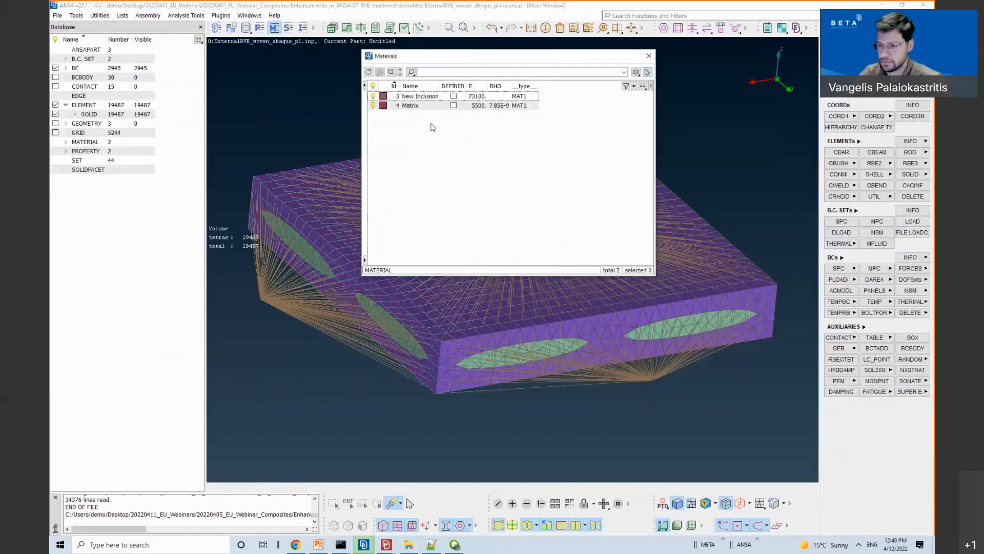
# Step: Mark all materials as defined, select the Matrix material and review available new material types
pyautogui.rightClick(432, 131)
pyautogui.click(416, 132)
pyautogui.click(454, 96)
pyautogui.click(453, 105)
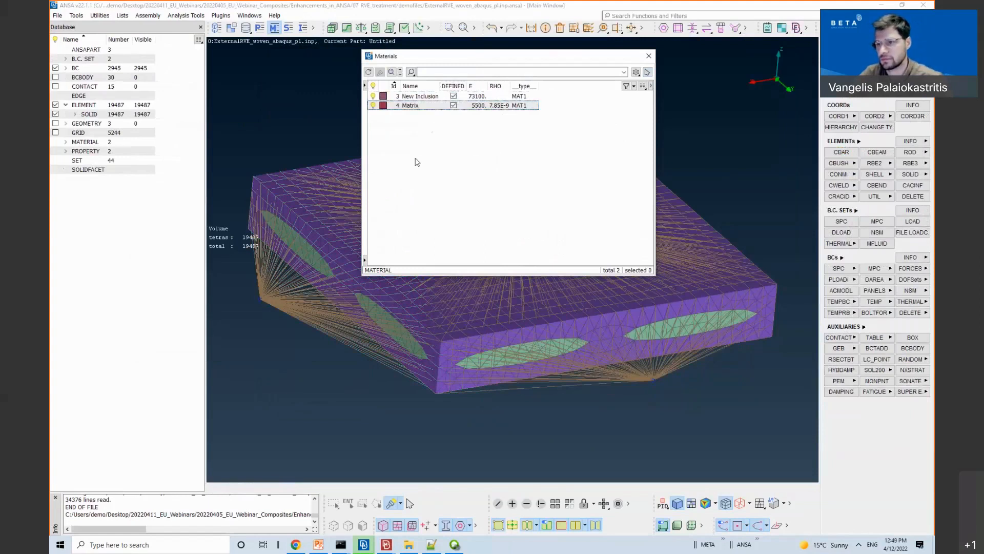
pyautogui.rightClick(416, 159)
pyautogui.moveTo(419, 215)
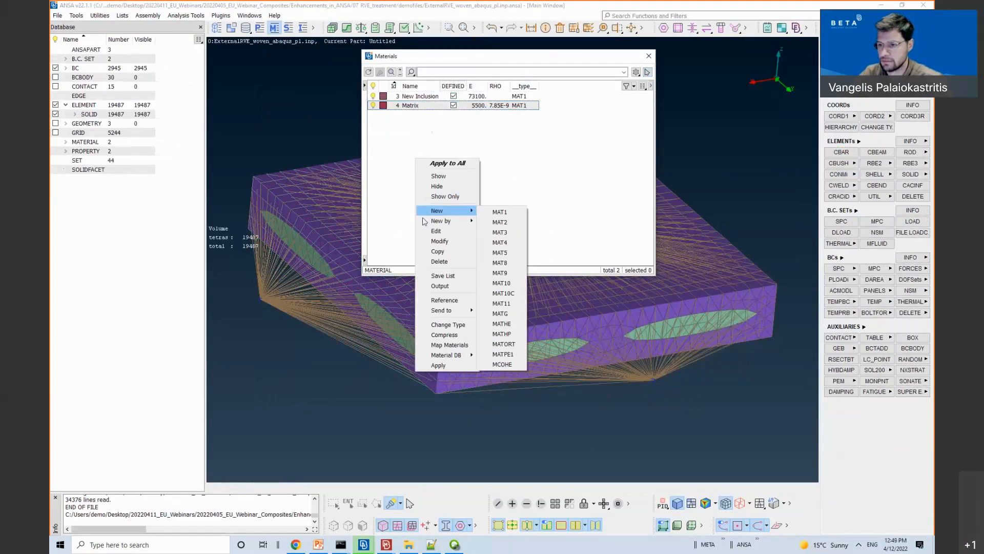
pyautogui.click(89, 29)
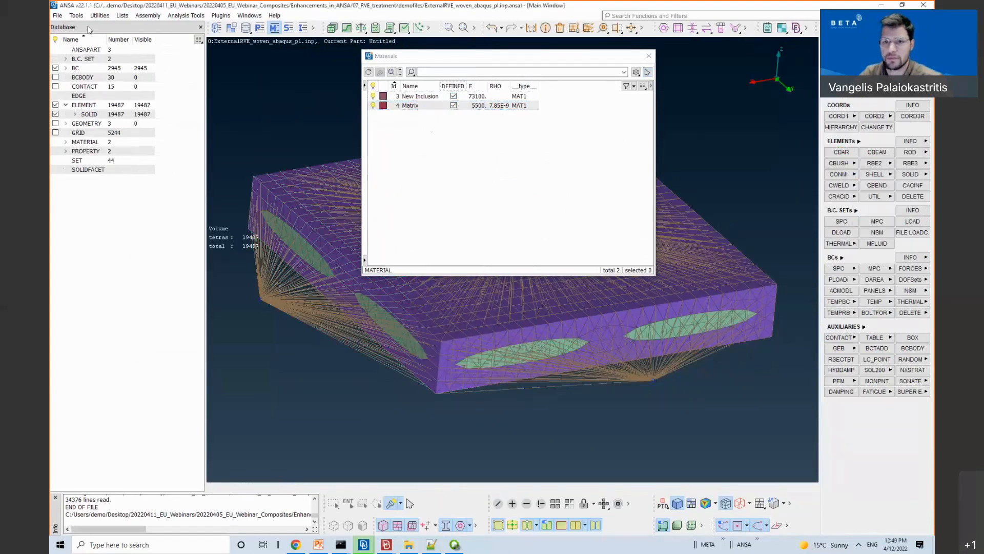
# Step: Reopen the recent ExternalRVE_woven_meshed.ansa model, discarding unsaved changes
pyautogui.click(57, 16)
pyautogui.moveTo(84, 52)
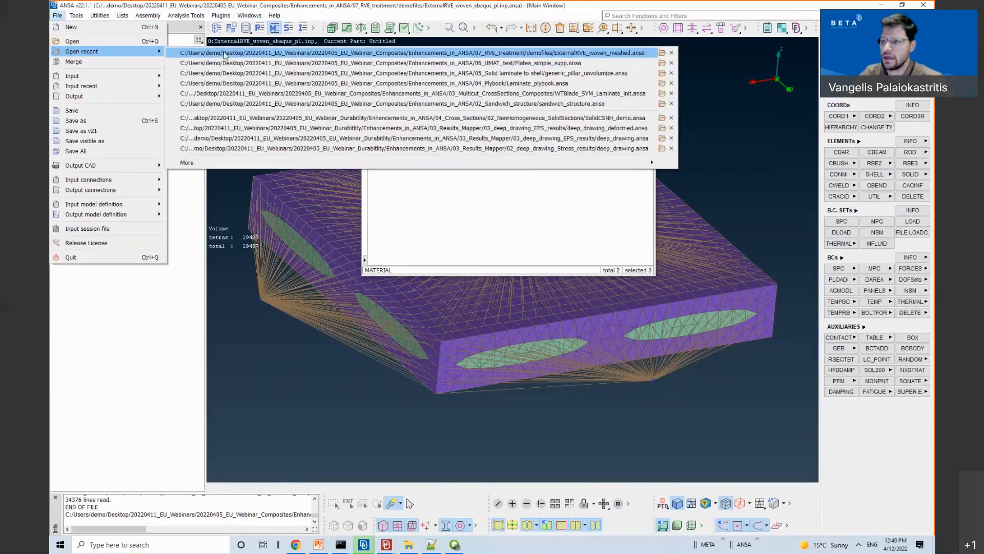
pyautogui.moveTo(224, 55)
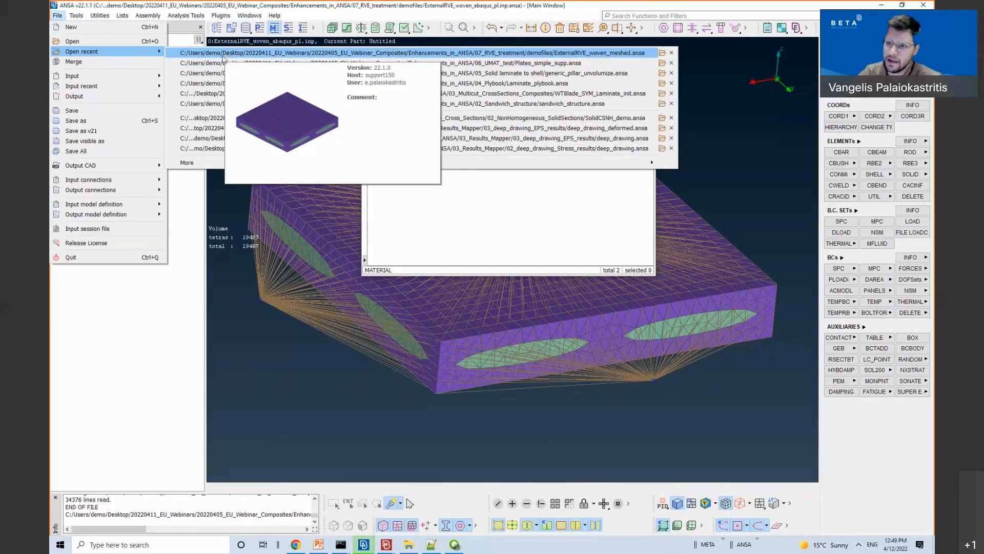
pyautogui.click(224, 53)
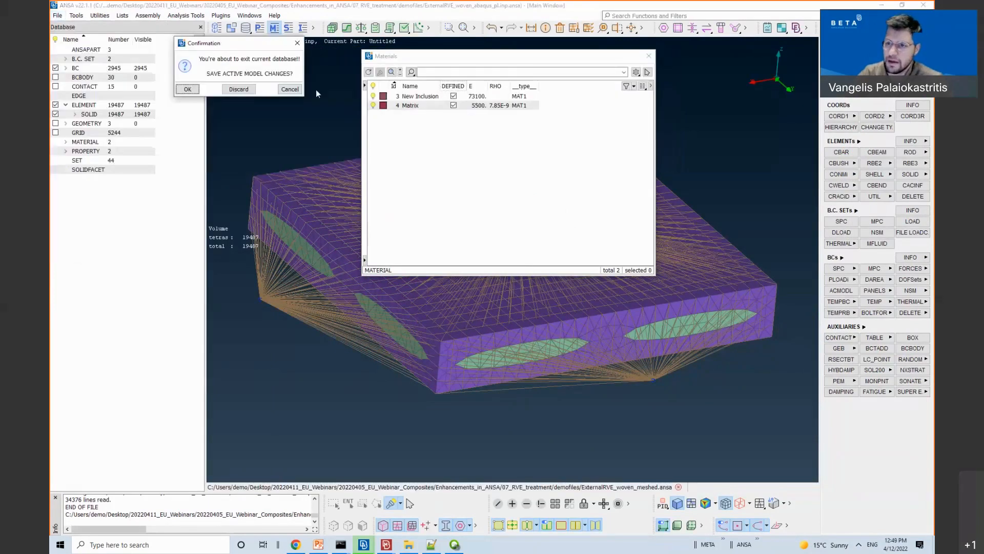
pyautogui.click(238, 89)
# Step: Delete materials 1, 5 and 6, then create a new Homogenization material
pyautogui.rightClick(440, 134)
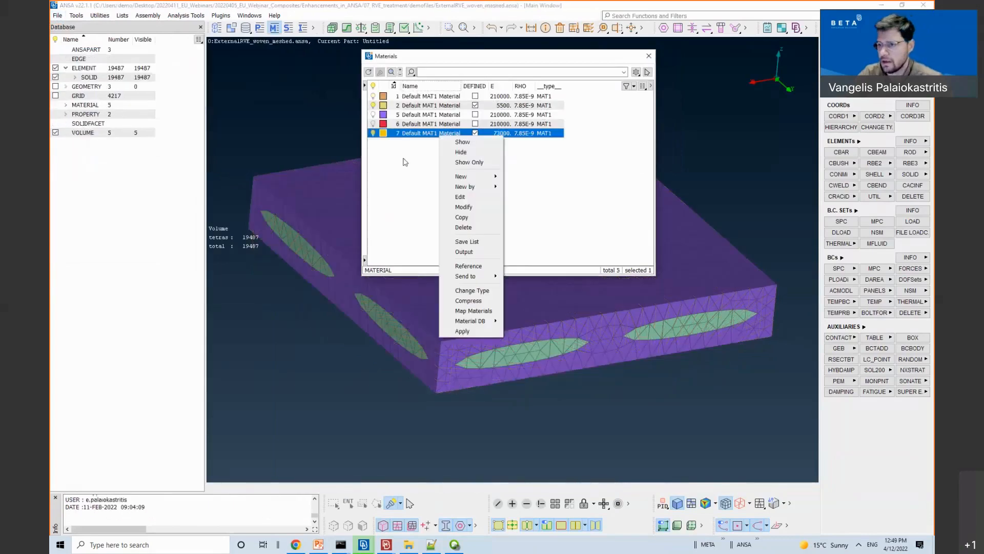
pyautogui.click(403, 158)
pyautogui.click(434, 125)
pyautogui.keyDown('ctrl'); pyautogui.click(434, 117); pyautogui.keyUp('ctrl')
pyautogui.keyDown('ctrl'); pyautogui.click(433, 97); pyautogui.keyUp('ctrl')
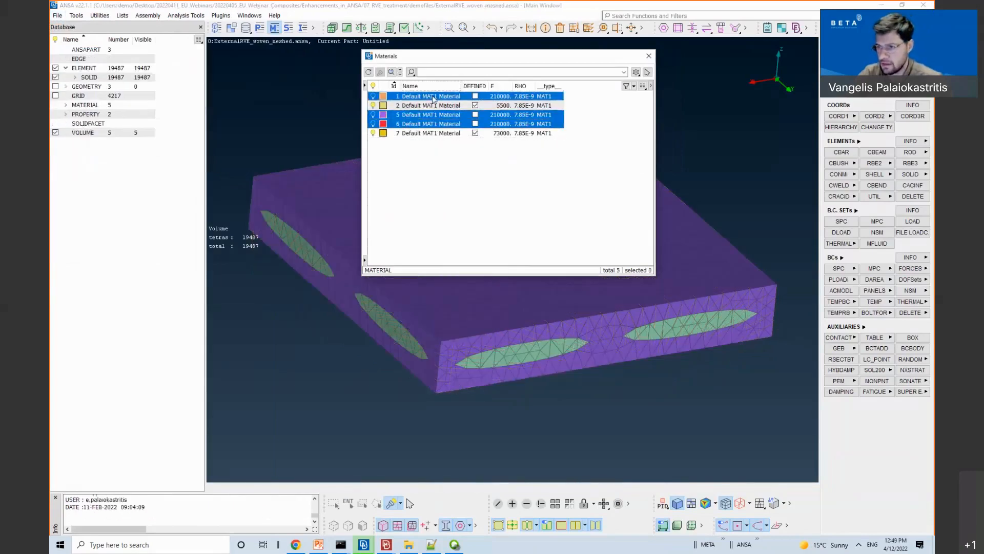
pyautogui.press('Delete')
pyautogui.press('Return')
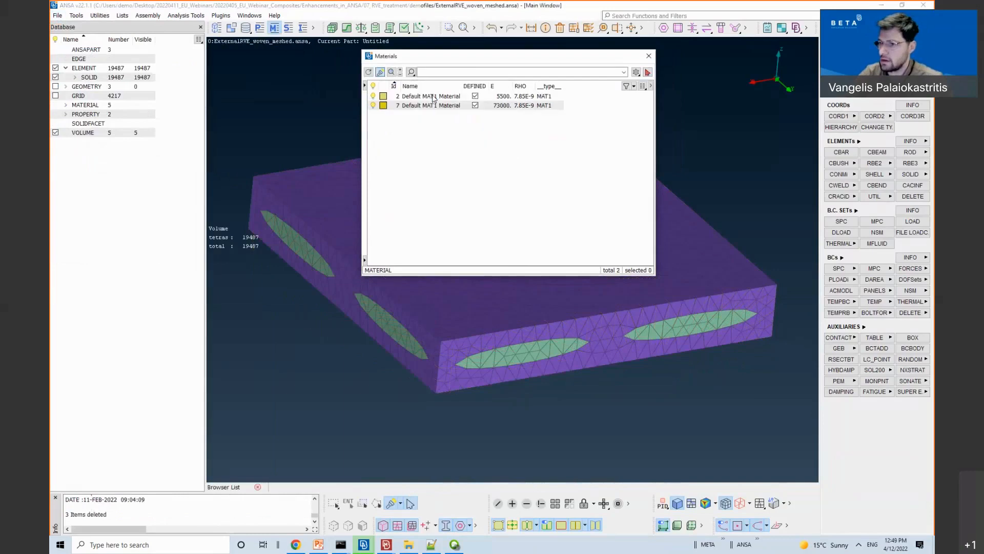
pyautogui.rightClick(506, 192)
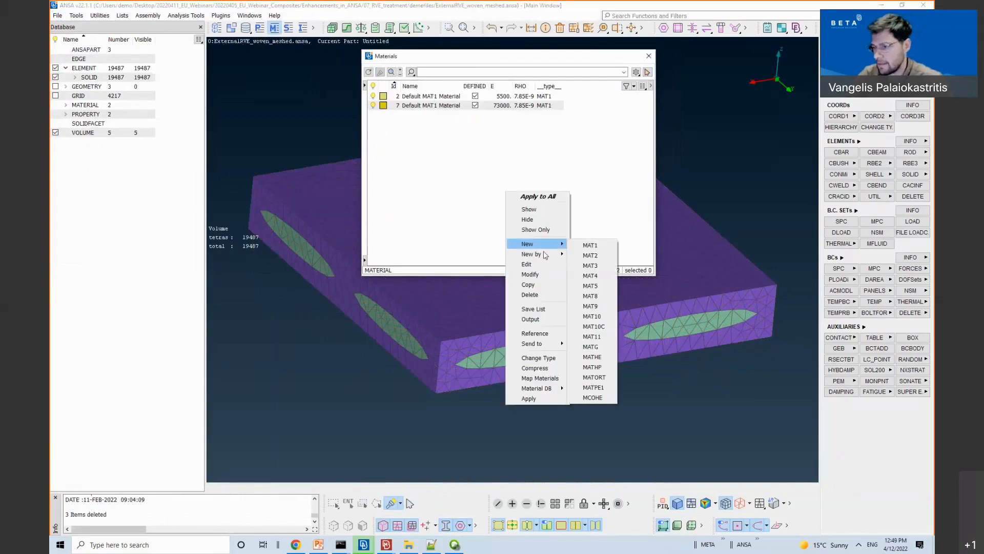
pyautogui.click(586, 256)
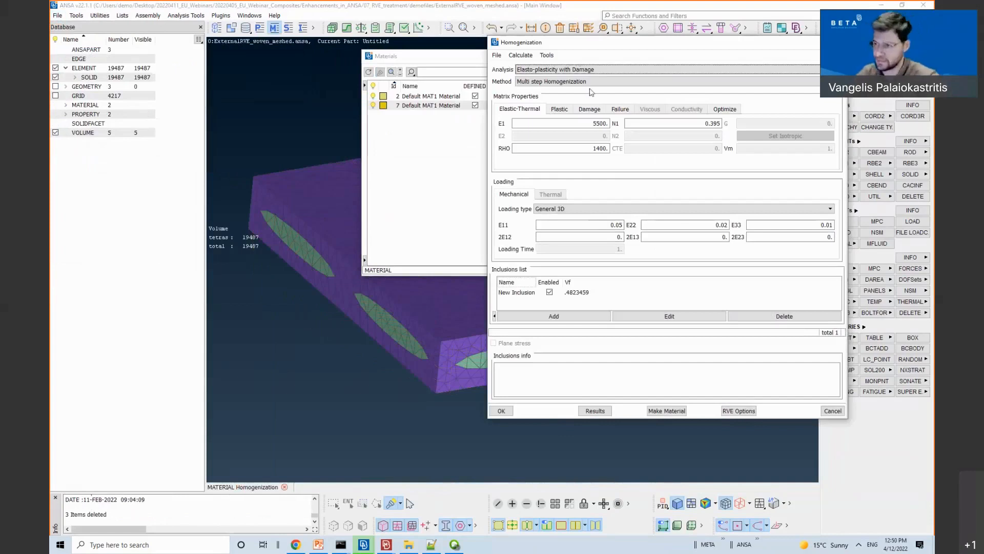
# Step: Set the analysis to Linear Elasticity and the method to FE Homogenization
pyautogui.click(574, 71)
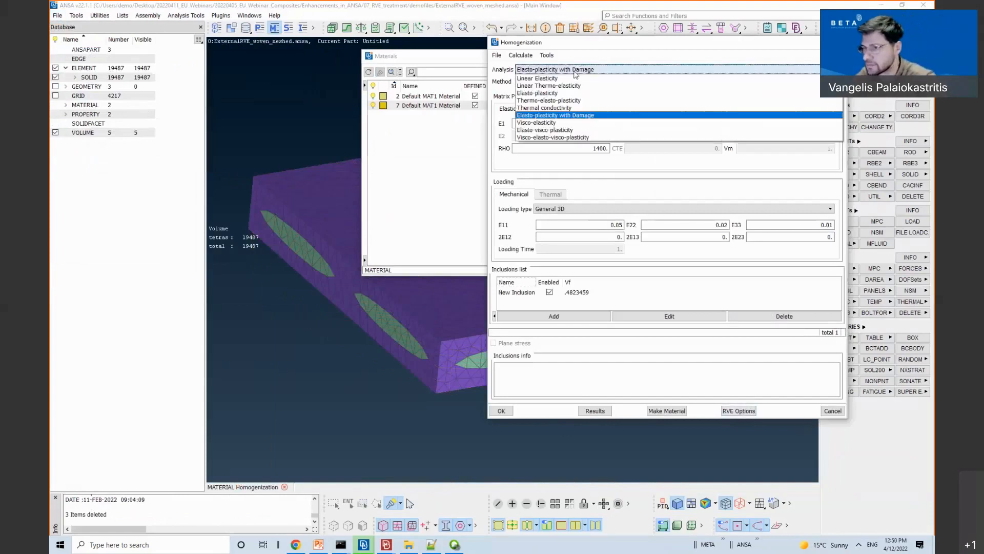
pyautogui.click(536, 78)
pyautogui.click(536, 81)
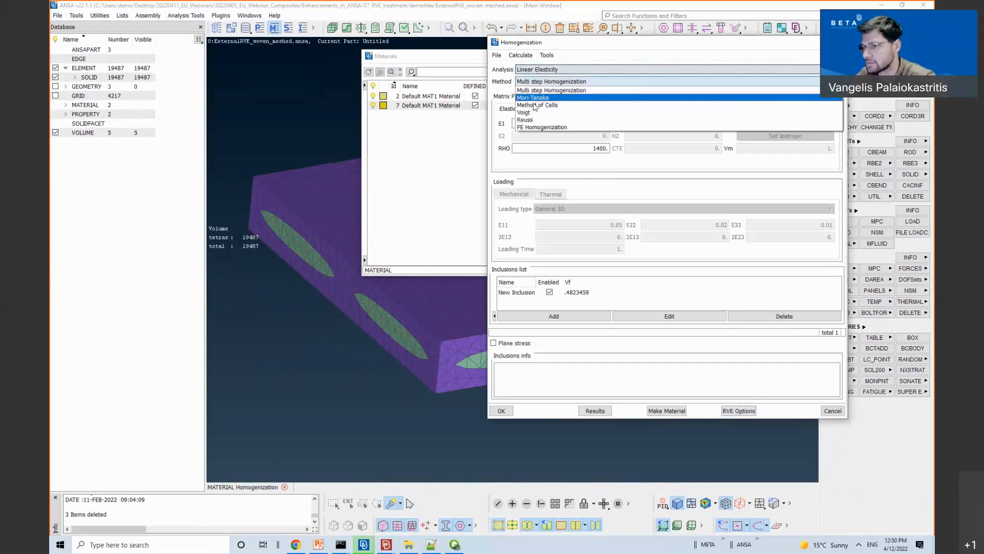
pyautogui.click(542, 127)
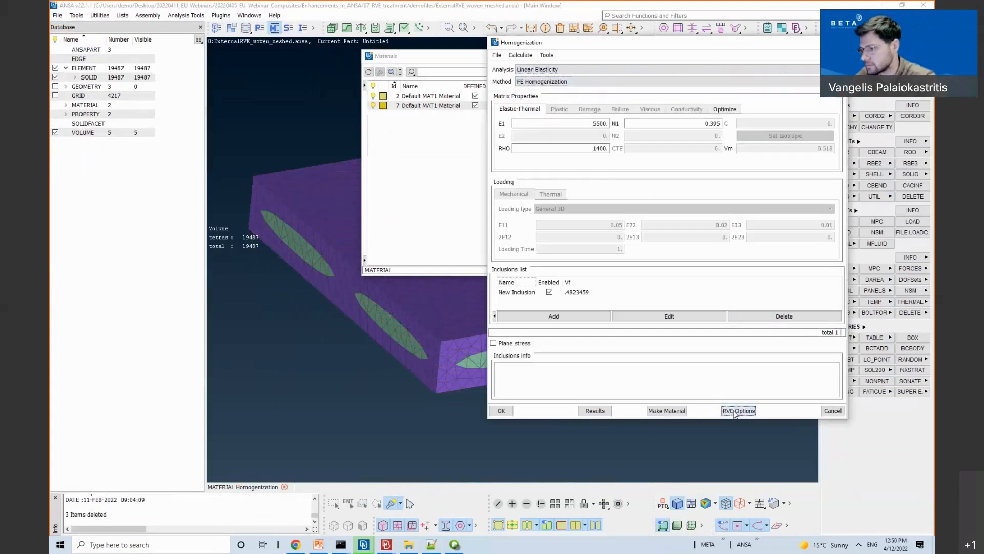
# Step: In the External RVE settings, clear the solved filename and select the ExternalRVE_woven_meshed.ansa model
pyautogui.click(738, 411)
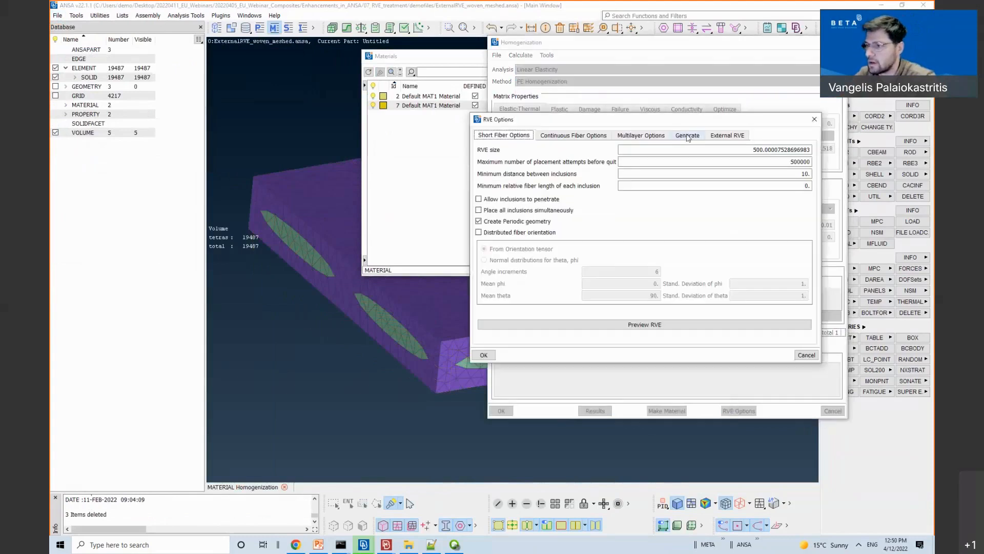
pyautogui.click(722, 136)
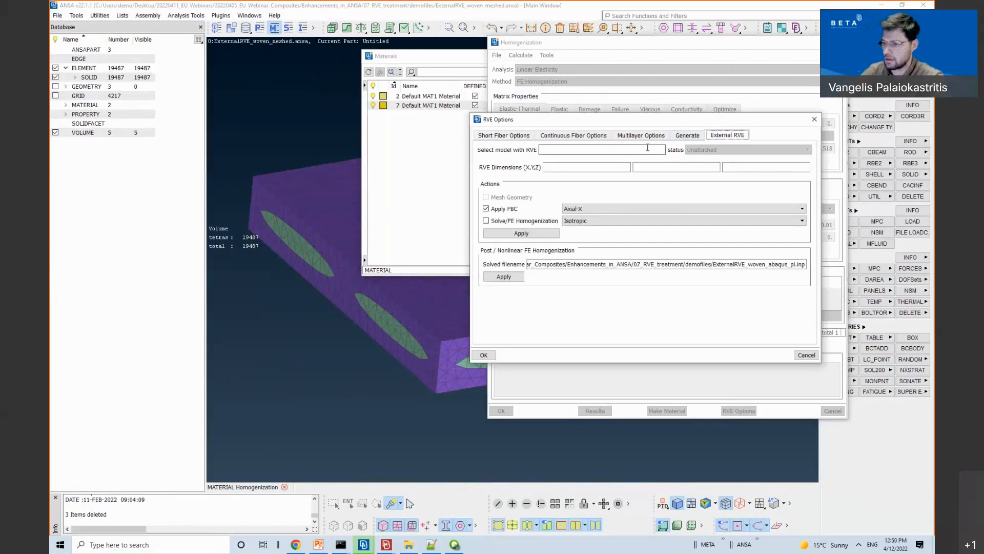
pyautogui.tripleClick(620, 263)
pyautogui.press('Delete')
pyautogui.click(593, 148)
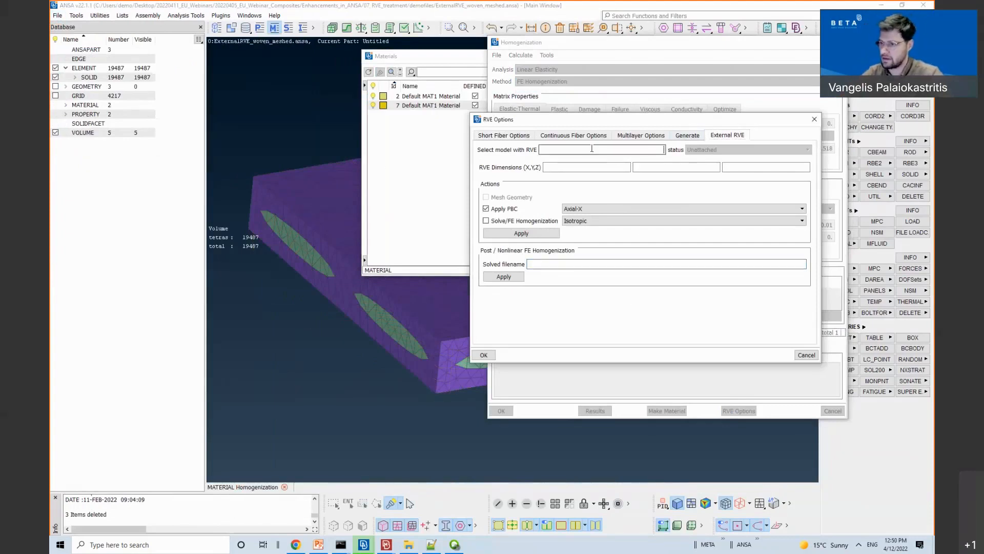
pyautogui.click(512, 197)
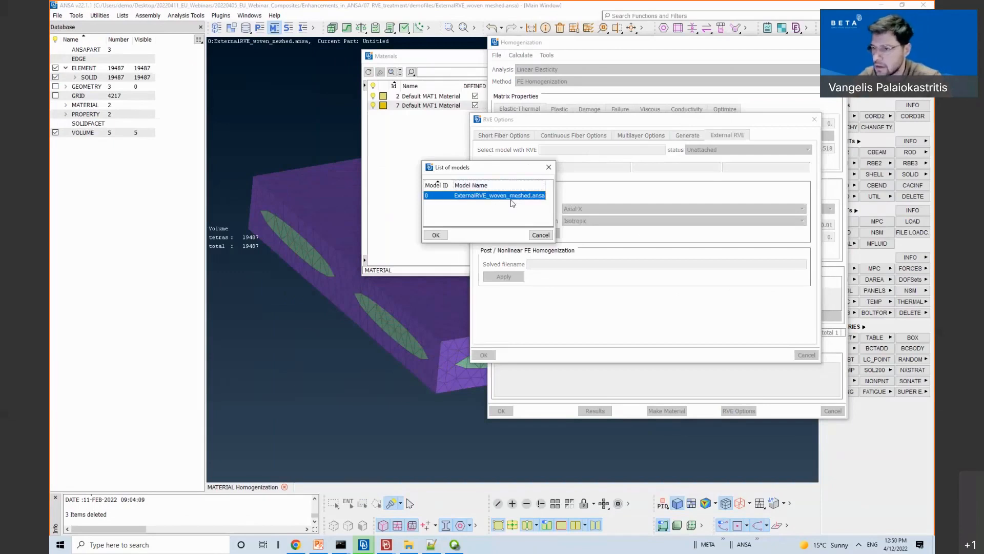
pyautogui.click(443, 234)
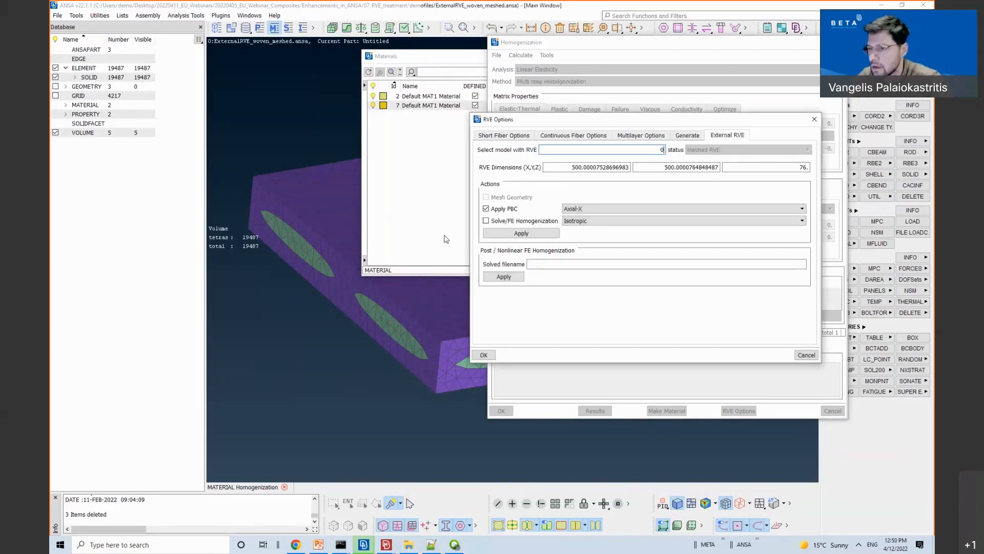
# Step: Enable Solve/FE Homogenization with PBCs for FE homogenization and Orthotropic symmetry
pyautogui.click(485, 222)
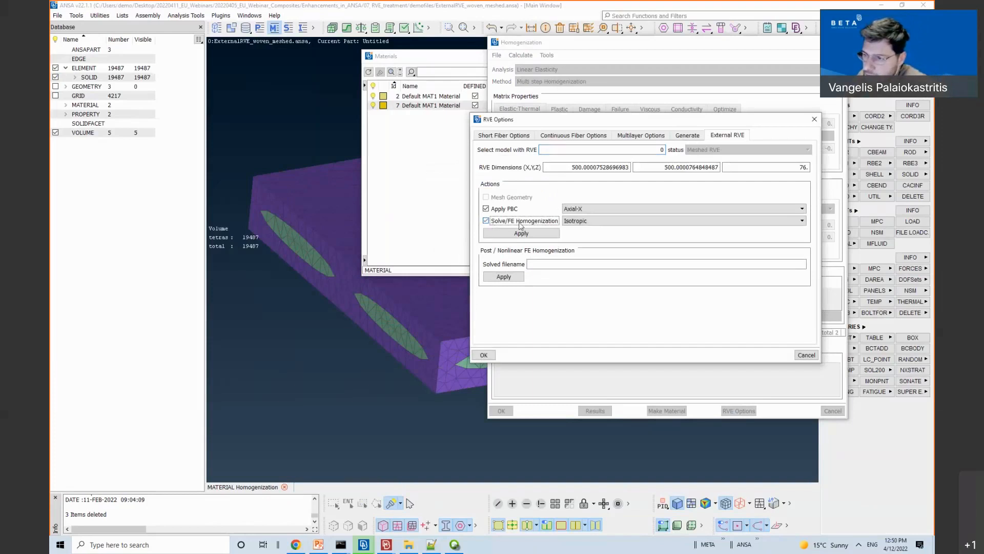
pyautogui.click(580, 211)
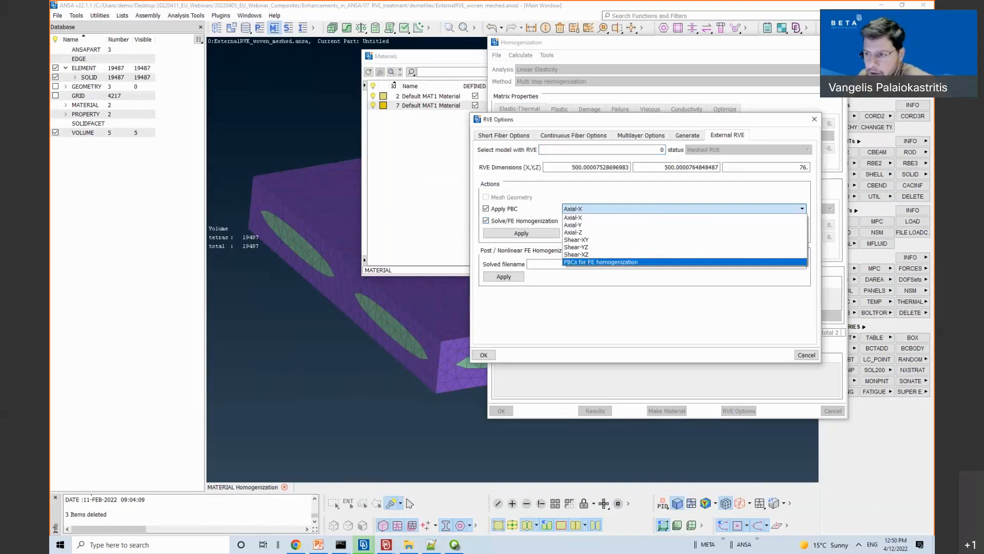
pyautogui.click(588, 262)
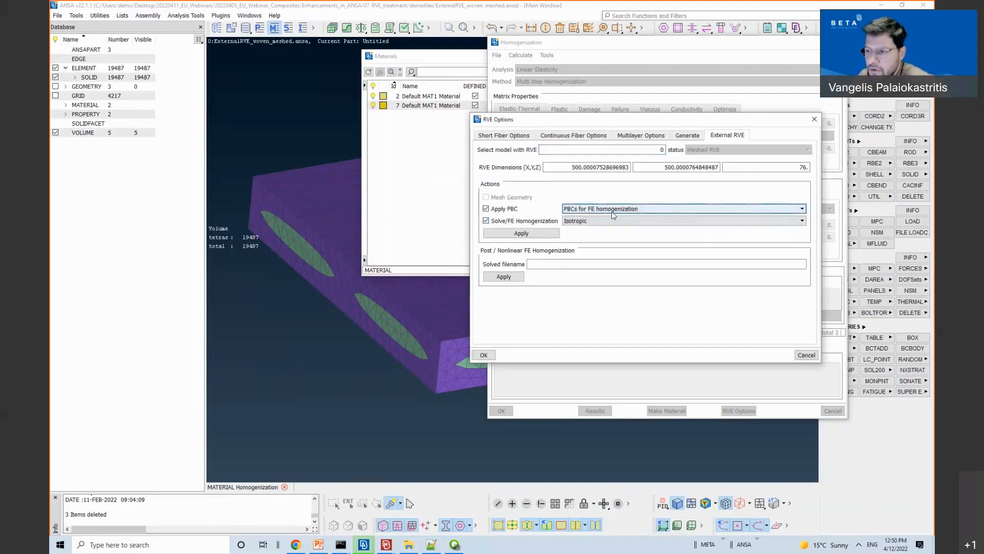
pyautogui.click(580, 221)
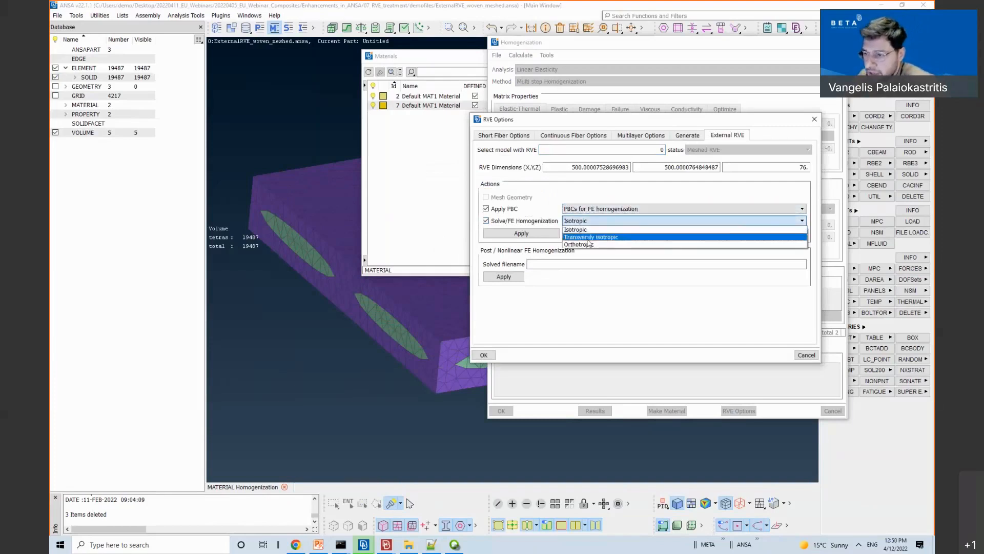
pyautogui.click(589, 245)
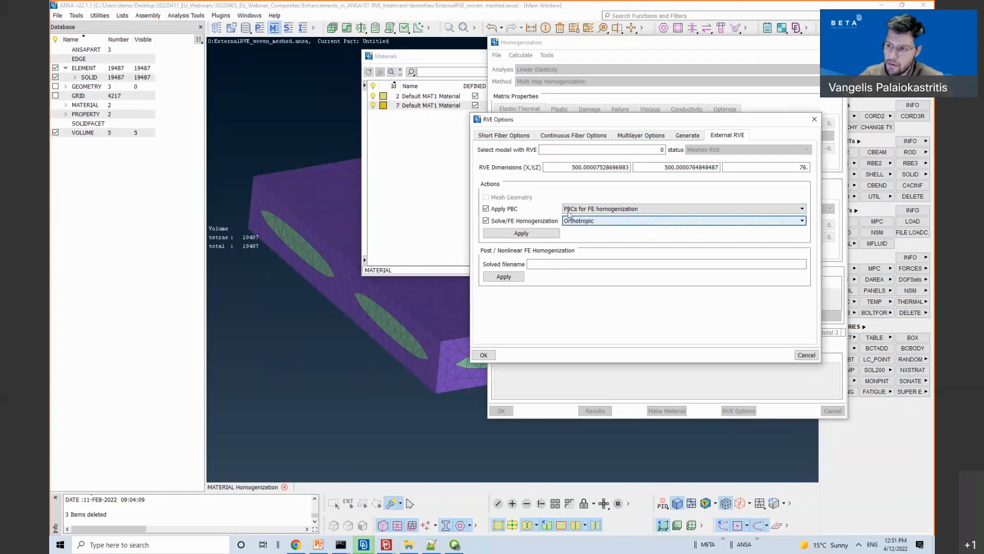
# Step: Apply the PBCs to the external woven RVE so its status reads With BCs
pyautogui.click(536, 235)
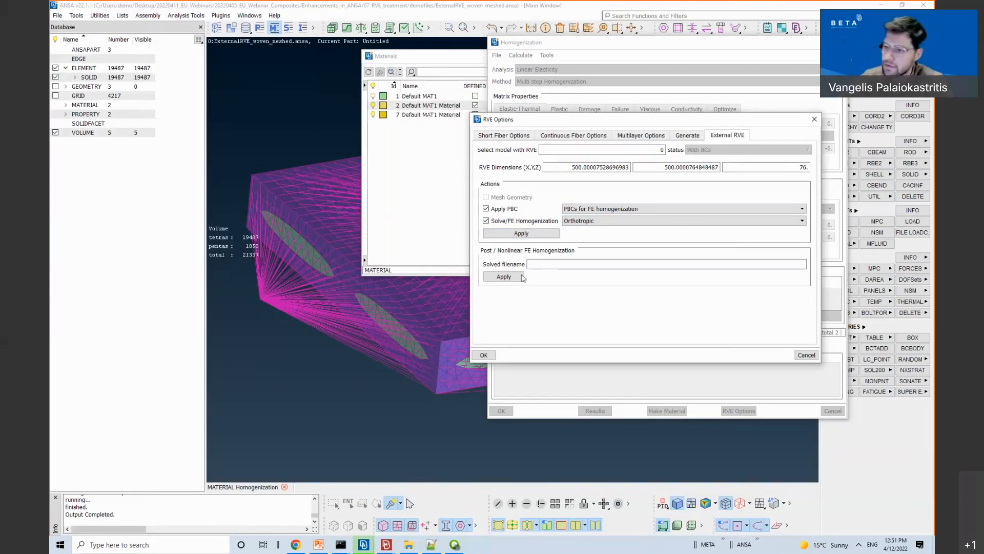
# Step: Switch to the SolidCSNH_demo.ansa session and discard it for a new Untitled model
pyautogui.moveTo(370, 550)
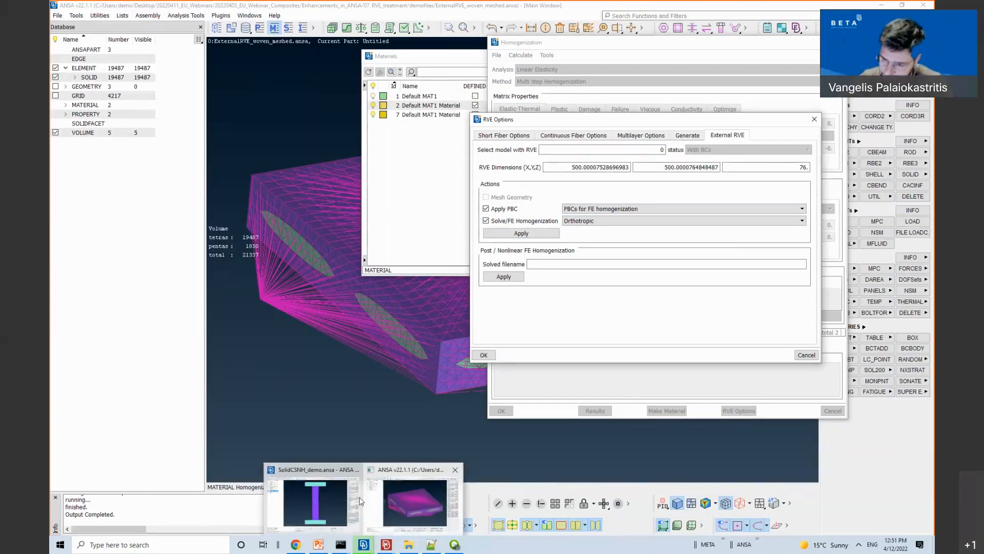
pyautogui.click(340, 495)
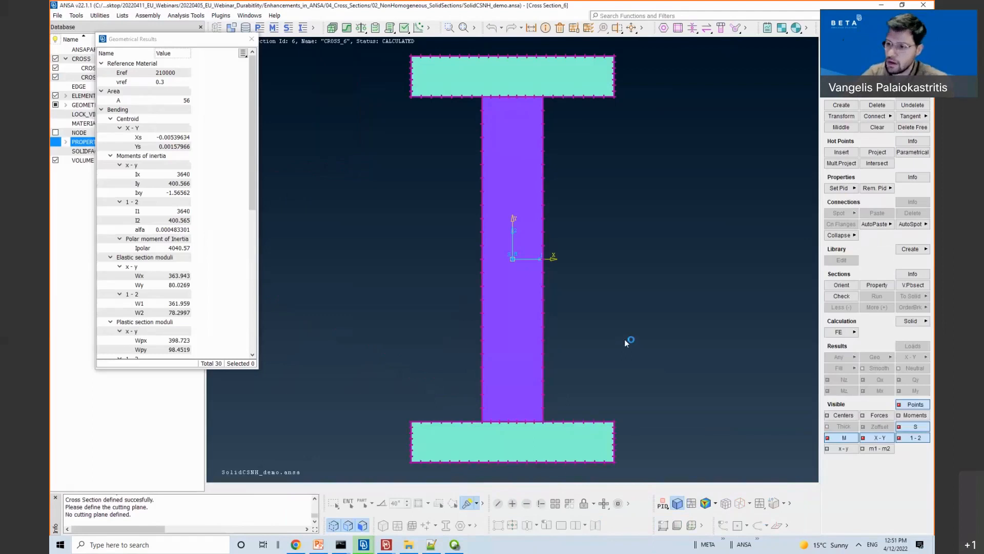
pyautogui.click(632, 378)
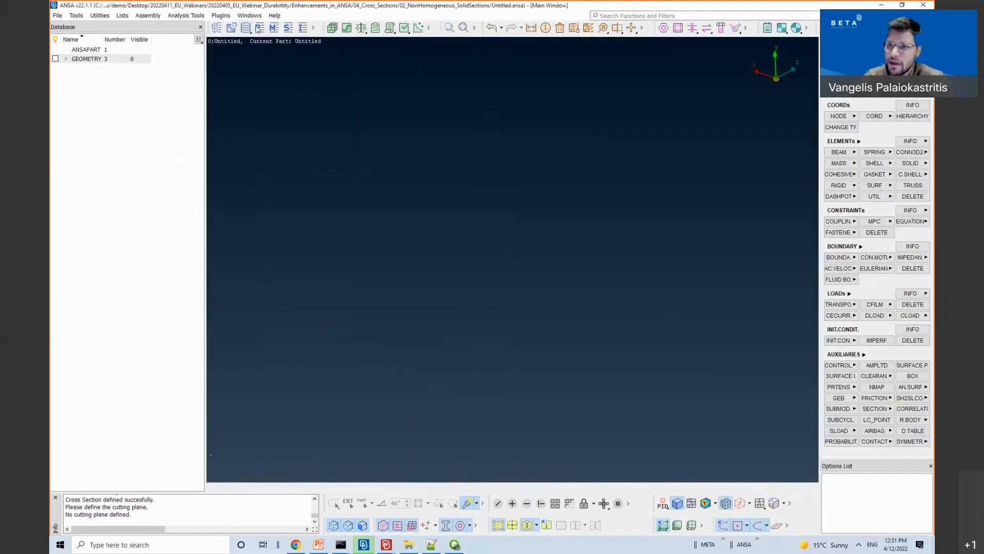
# Step: Confirm the Materials list is empty, then switch to the PowerPoint presentation
pyautogui.click(275, 28)
pyautogui.rightClick(411, 149)
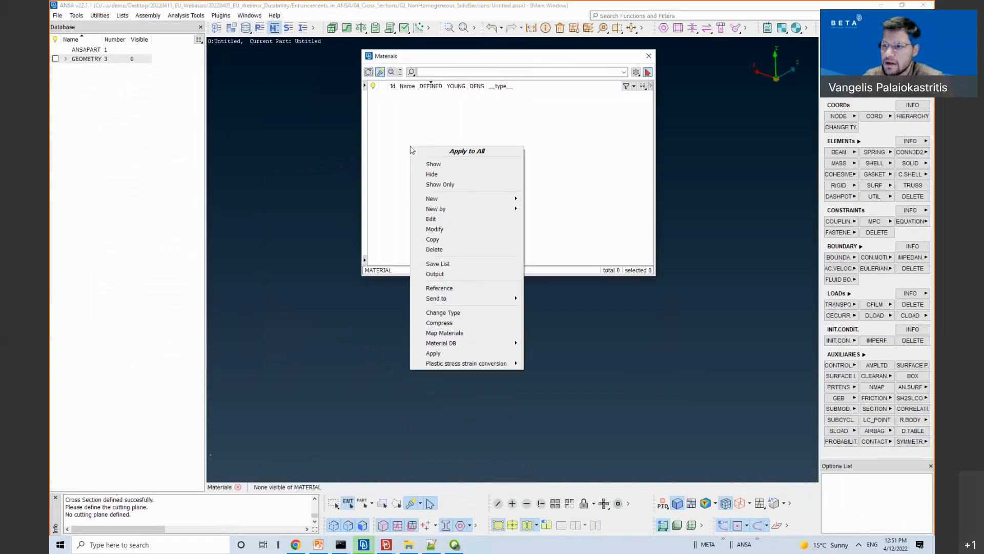
pyautogui.moveTo(449, 210)
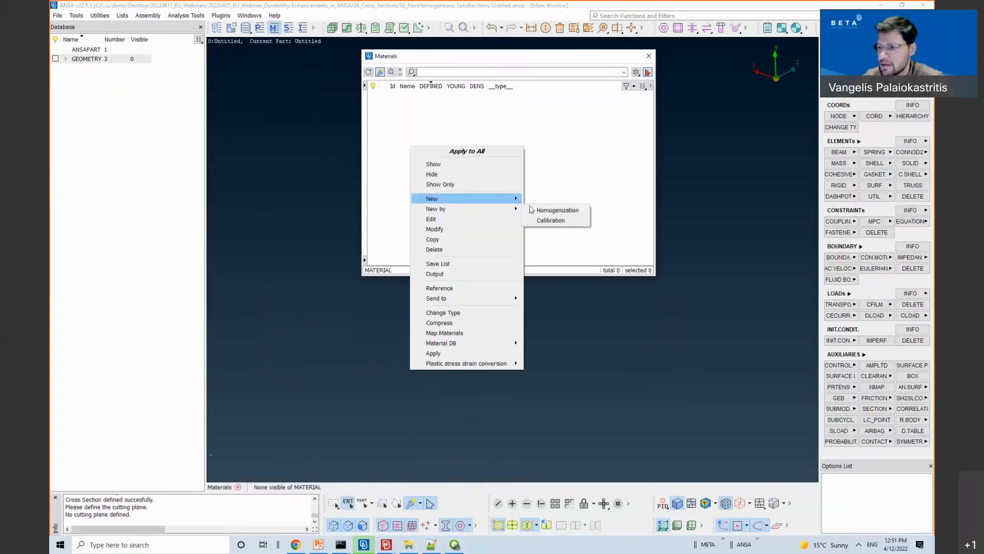
pyautogui.click(711, 283)
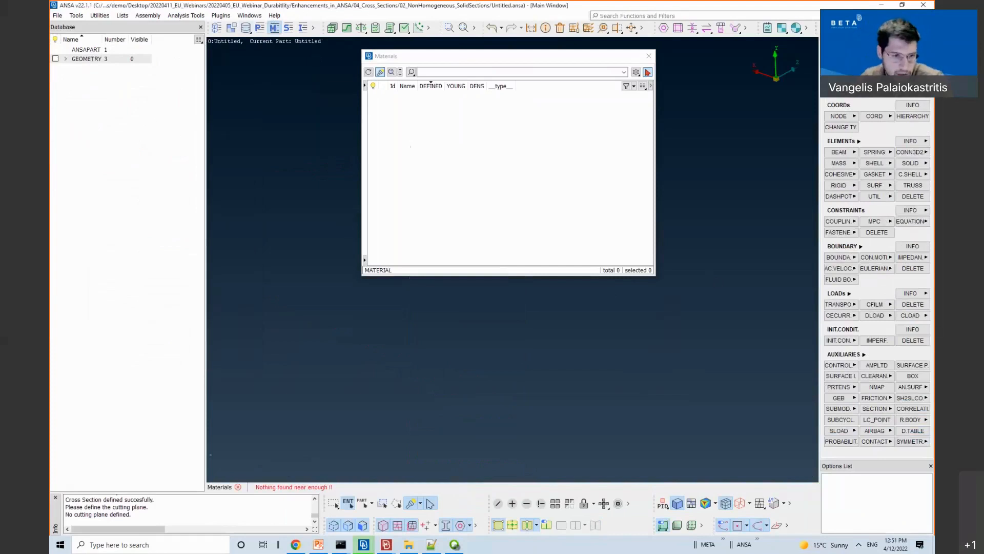
pyautogui.click(319, 544)
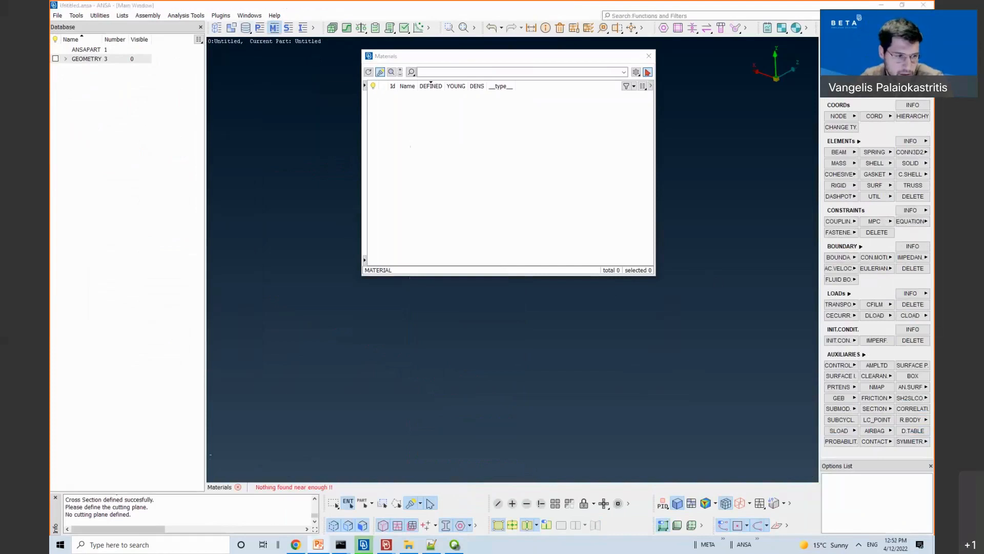
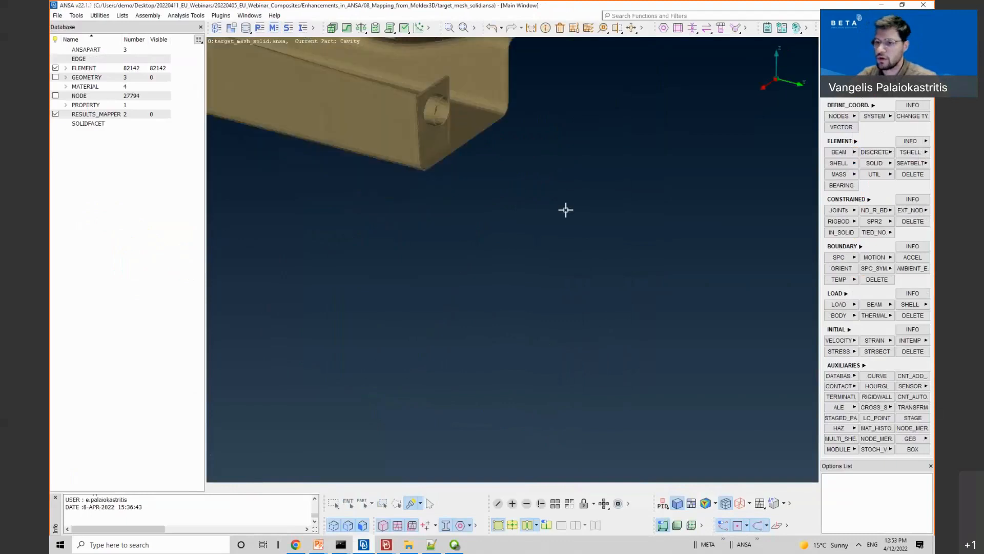
# Step: Open the Moldex3D_Mapper settings from RESULTS_MAPPER and set source_mesh_solid.inp as the source mesh
pyautogui.click(93, 118)
pyautogui.doubleClick(93, 116)
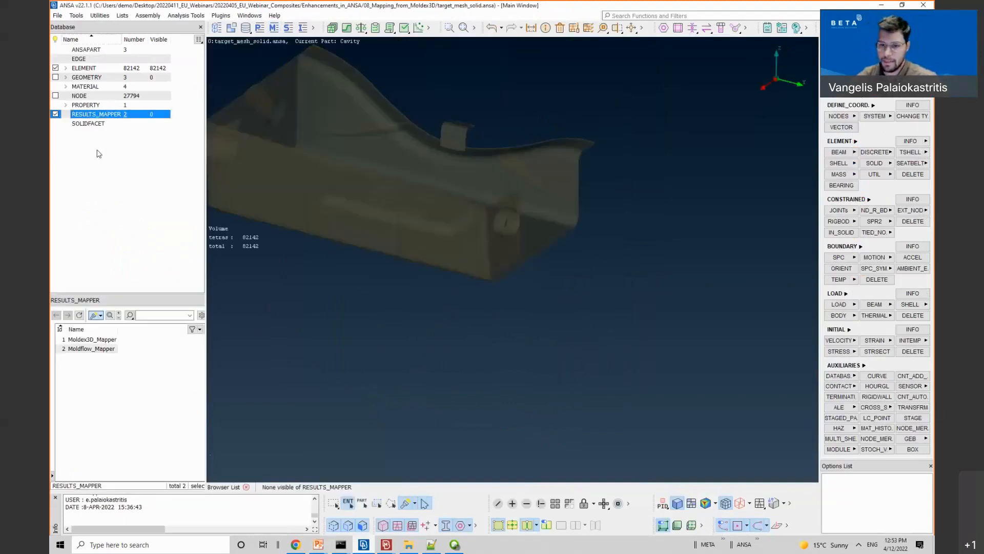
pyautogui.click(92, 340)
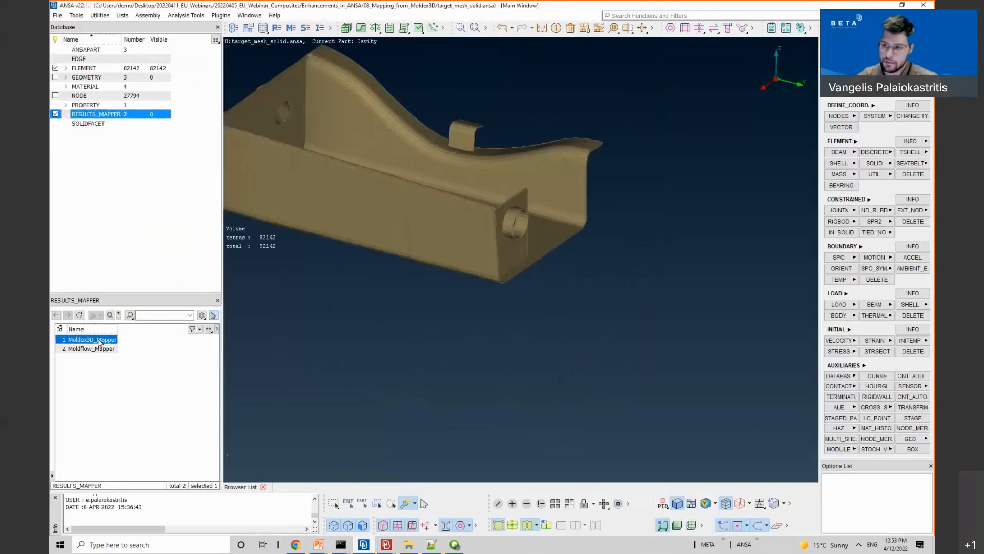
pyautogui.doubleClick(92, 340)
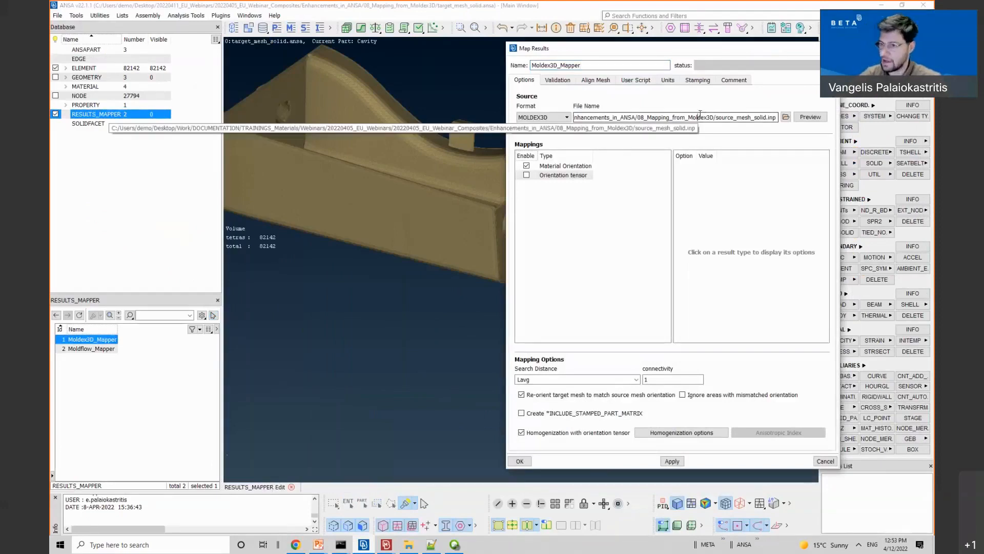
pyautogui.click(785, 117)
pyautogui.doubleClick(401, 135)
# Step: Enable Material Orientation mapping and set the Moldex3d o2d file name to the .o2d orientation file
pyautogui.click(566, 167)
pyautogui.keyDown('ctrl'); pyautogui.moveTo(386, 222); pyautogui.dragTo(439, 176); pyautogui.keyUp('ctrl')
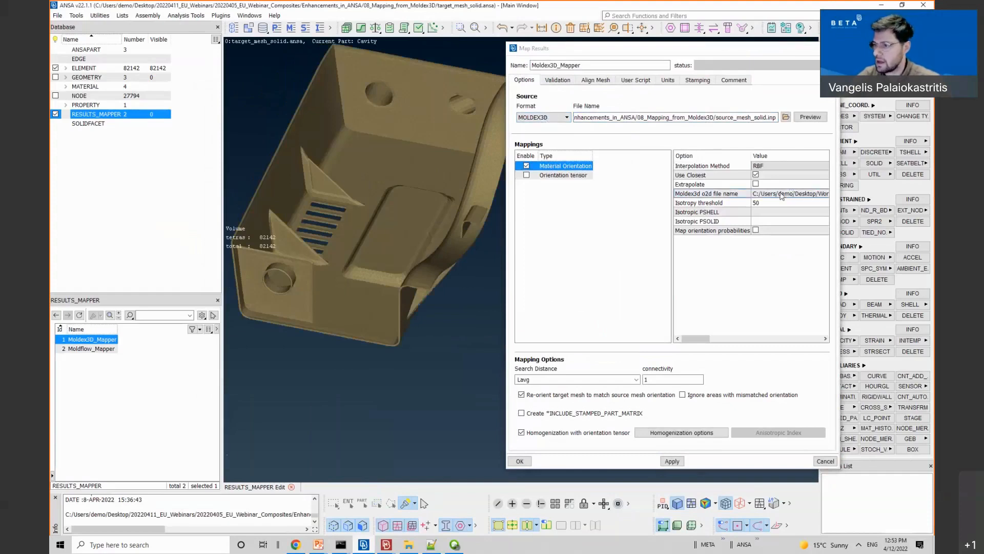
pyautogui.click(781, 196)
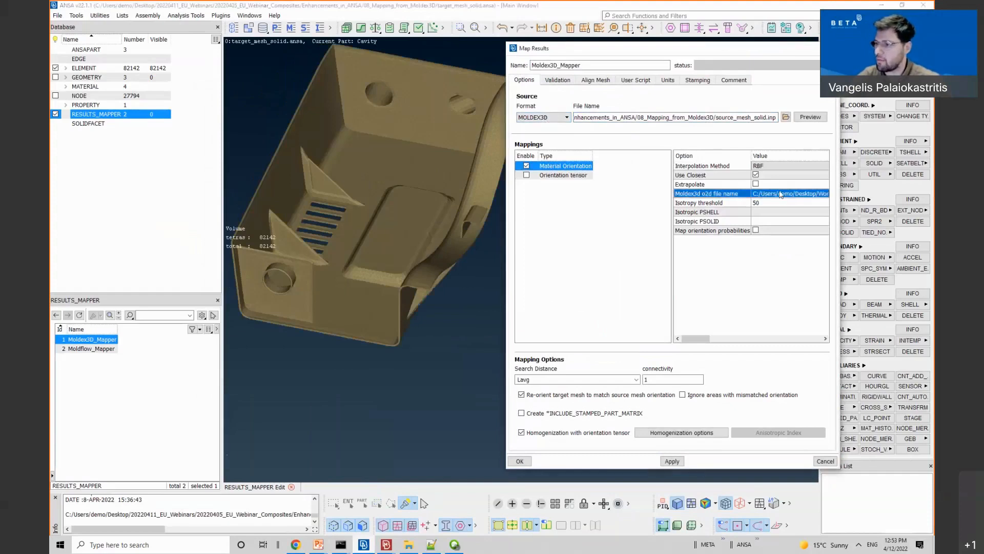
pyautogui.click(793, 193)
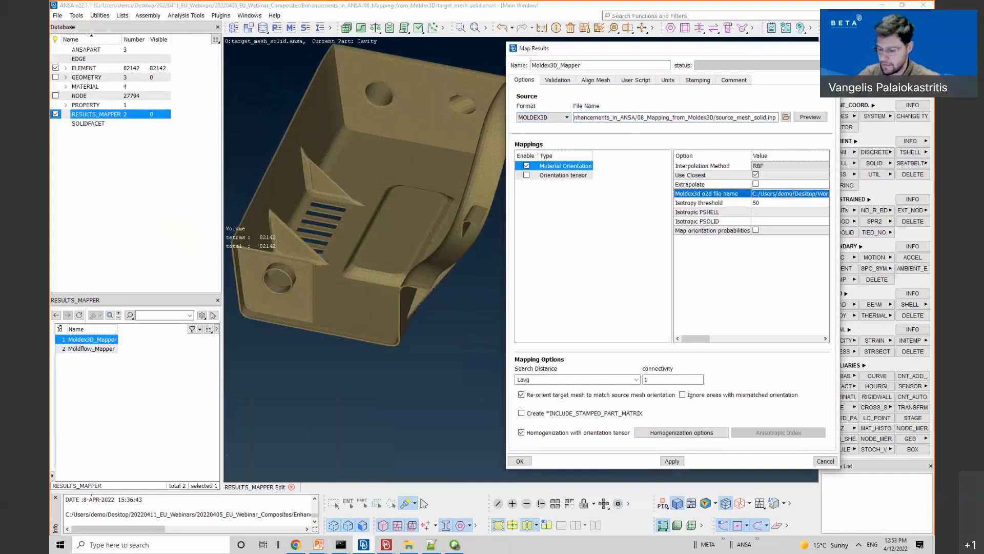
pyautogui.click(793, 195)
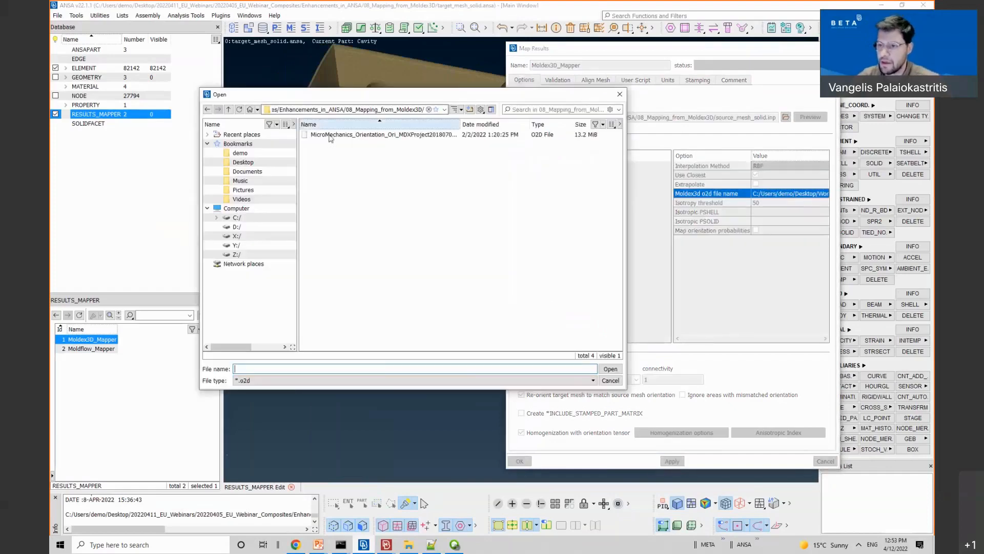
pyautogui.click(331, 136)
pyautogui.doubleClick(331, 135)
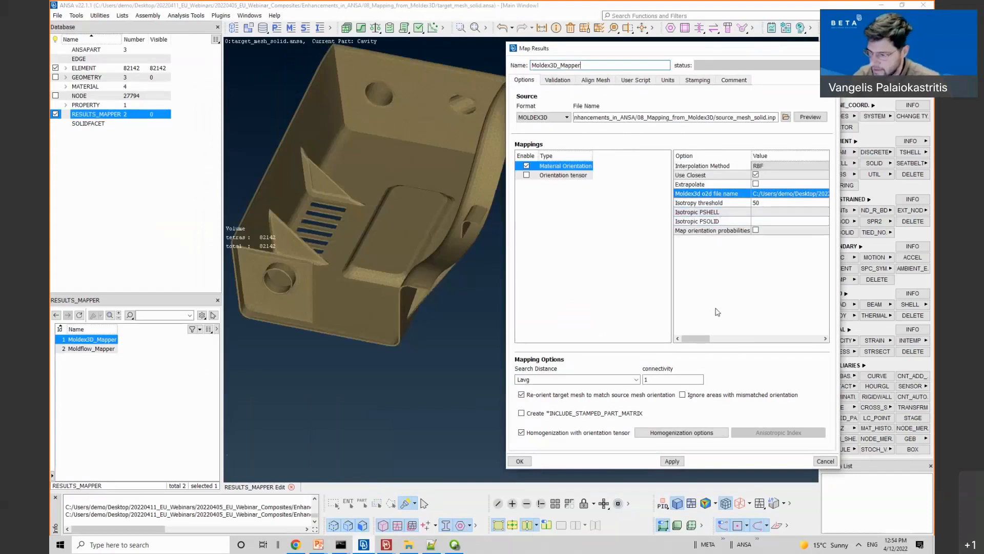
# Step: Accept Linear Thermo-elasticity homogenization (matrix E 180, fiber E1 390, Vf 0.35), then apply and close Map Results
pyautogui.click(650, 433)
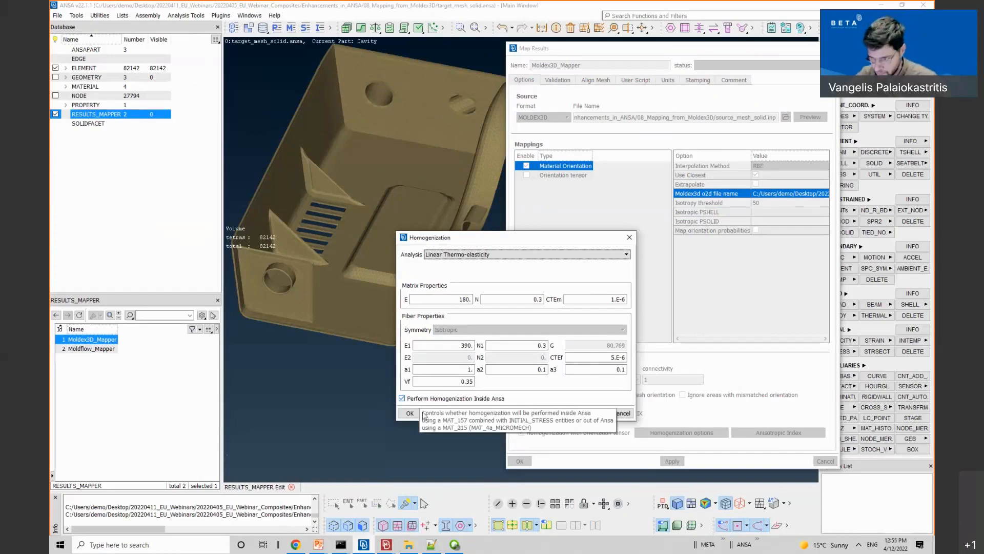
pyautogui.click(410, 413)
pyautogui.click(671, 461)
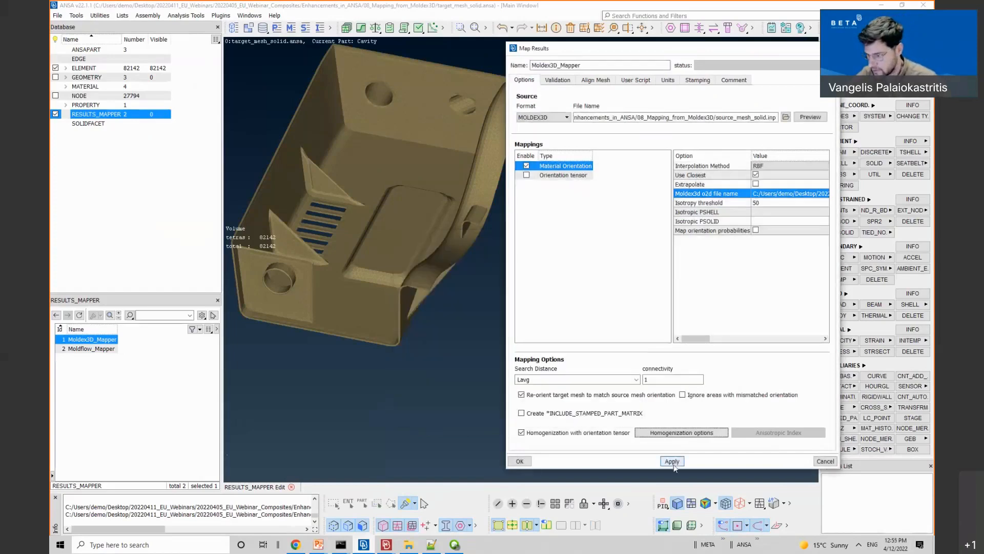
pyautogui.click(519, 461)
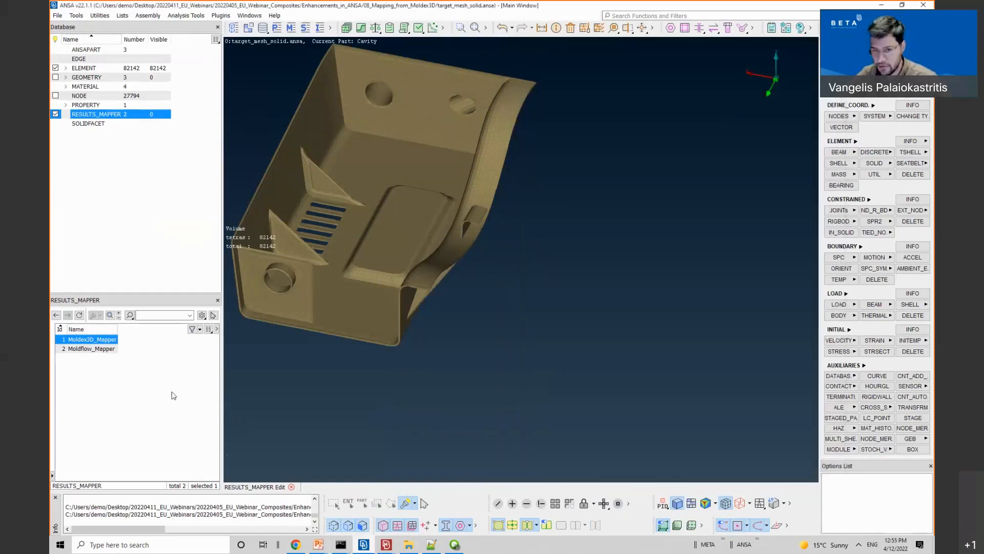
# Step: Apply the Moldex3D_Mapper to map onto the mesh, creating 82142 INITIAL entries plus material and property
pyautogui.rightClick(82, 339)
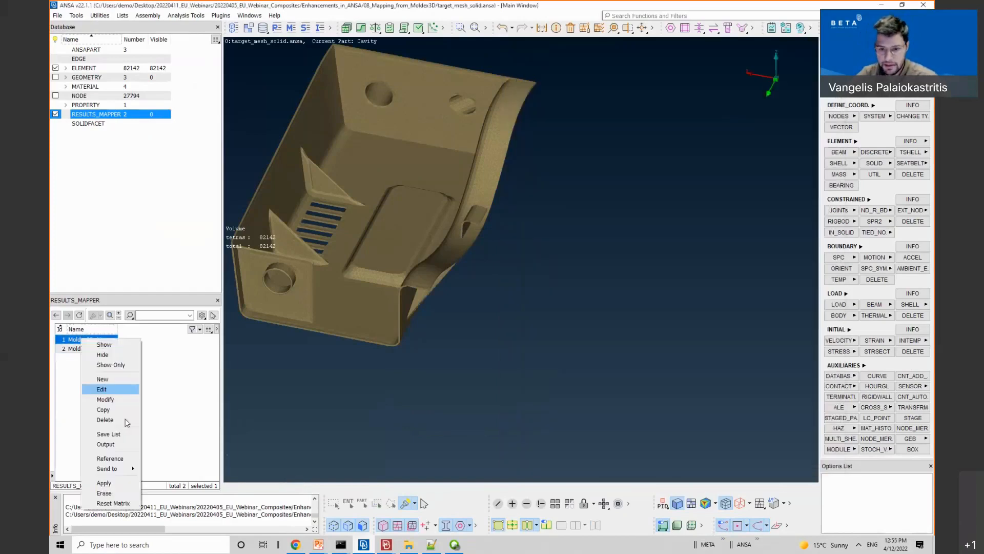
pyautogui.click(120, 482)
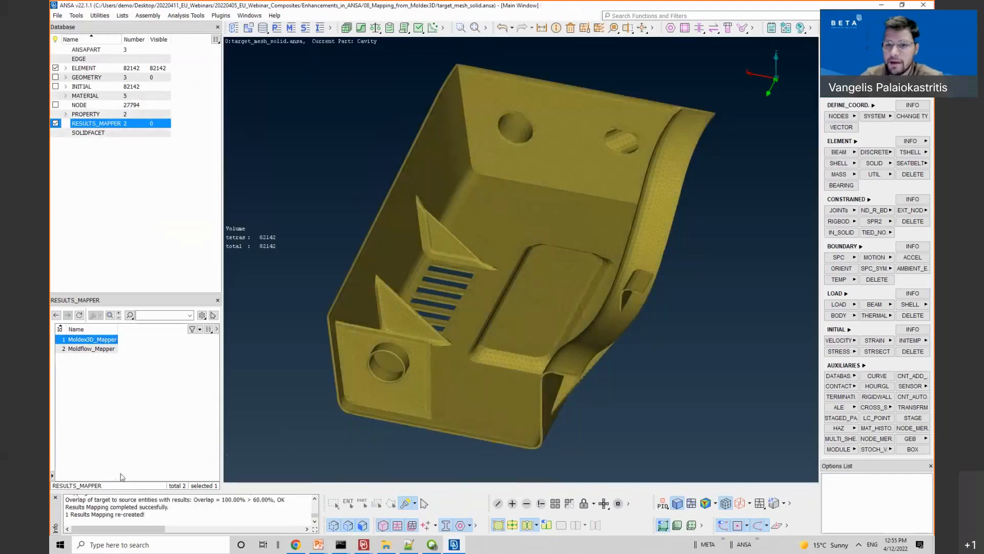
# Step: Expand the INITIAL entries and draw fiber orientations as vectors, hiding the solid Y and Z axes
pyautogui.click(66, 86)
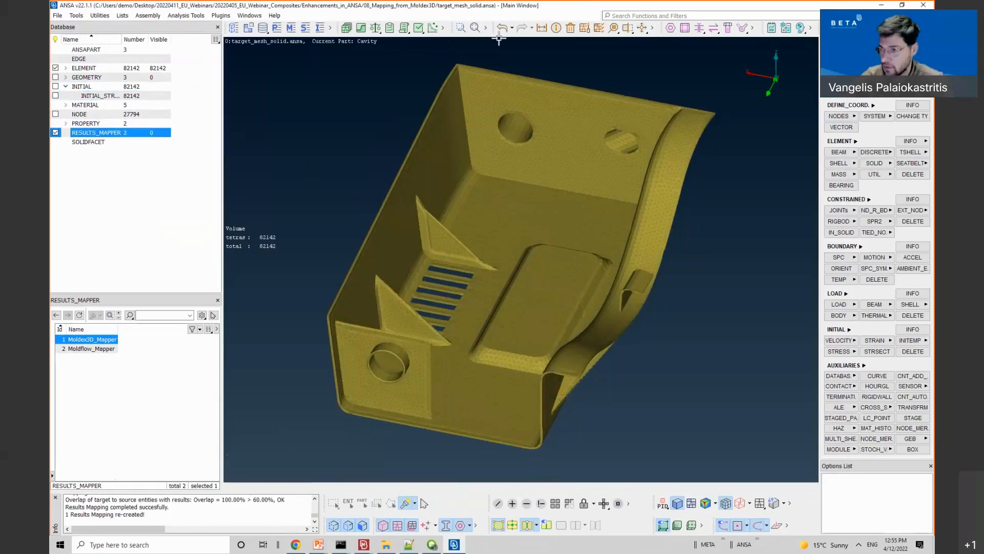
pyautogui.rightClick(654, 30)
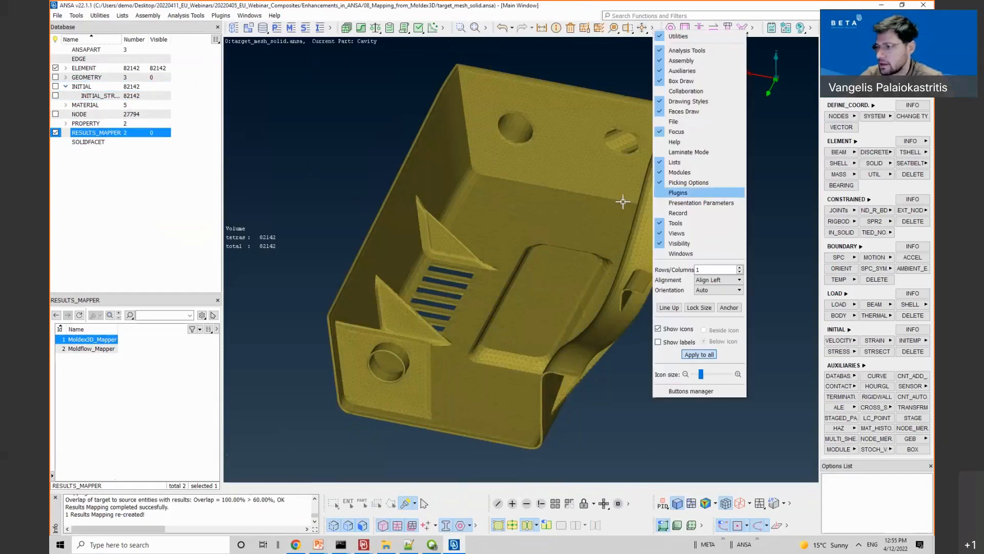
pyautogui.click(701, 202)
pyautogui.click(796, 174)
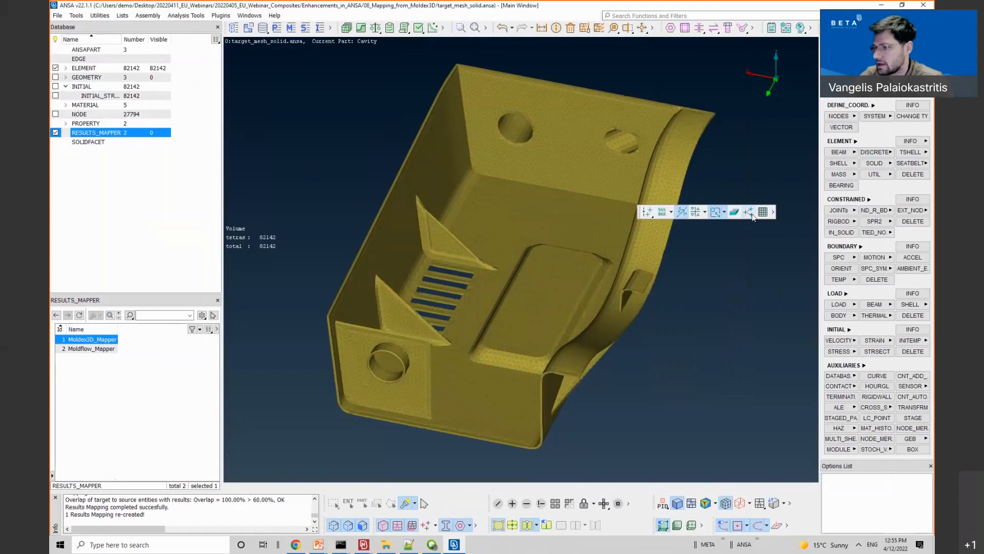
pyautogui.click(705, 211)
pyautogui.click(720, 245)
pyautogui.click(720, 255)
pyautogui.click(718, 225)
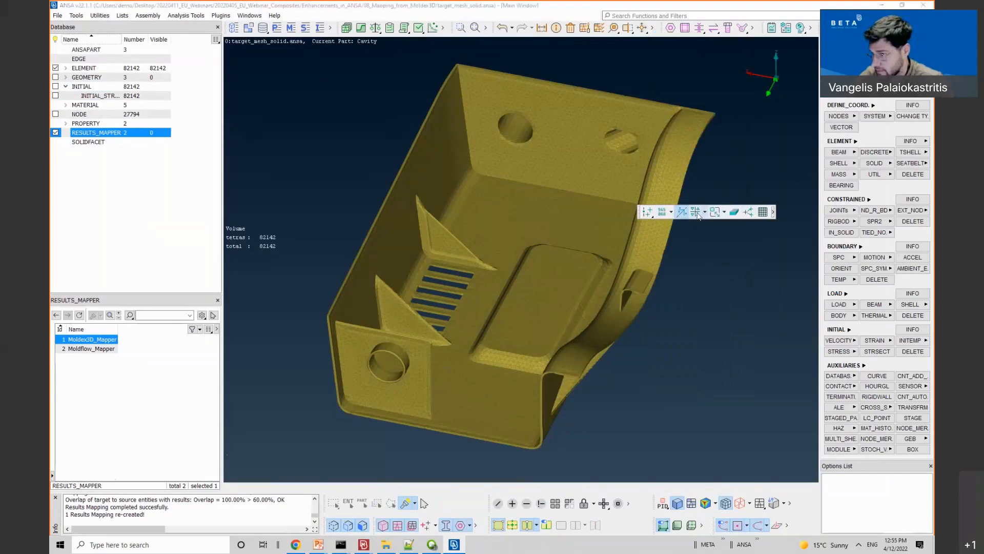
pyautogui.moveTo(659, 324)
pyautogui.keyDown('ctrl'); pyautogui.mouseDown()
pyautogui.moveTo(576, 325)
pyautogui.moveTo(591, 211)
pyautogui.moveTo(512, 191)
pyautogui.moveTo(489, 218)
pyautogui.moveTo(508, 198)
pyautogui.moveTo(446, 209)
pyautogui.mouseUp(); pyautogui.keyUp('ctrl')
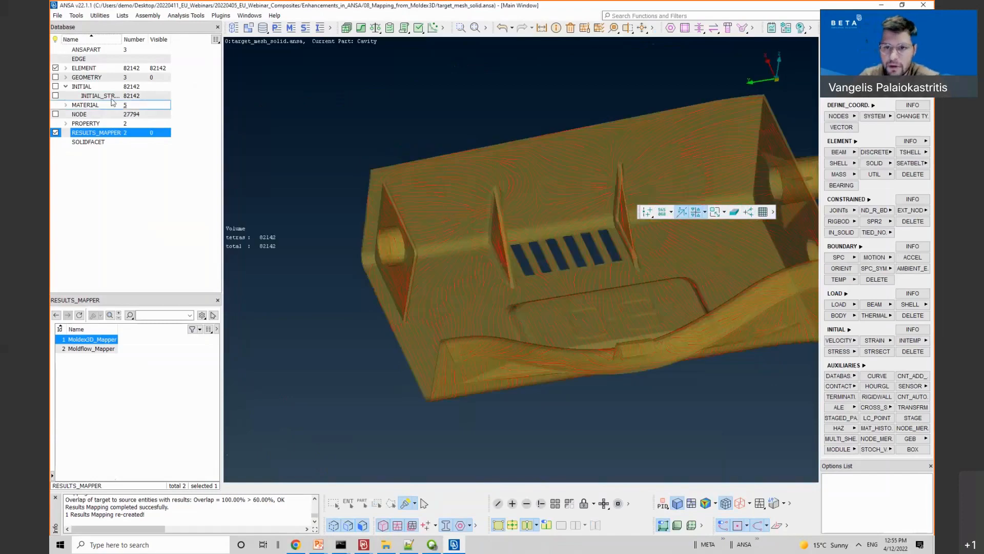
# Step: Open and enlarge the INITIAL_STRESS_SOLID card of entry 67539 to show its stress and HISV values
pyautogui.click(95, 96)
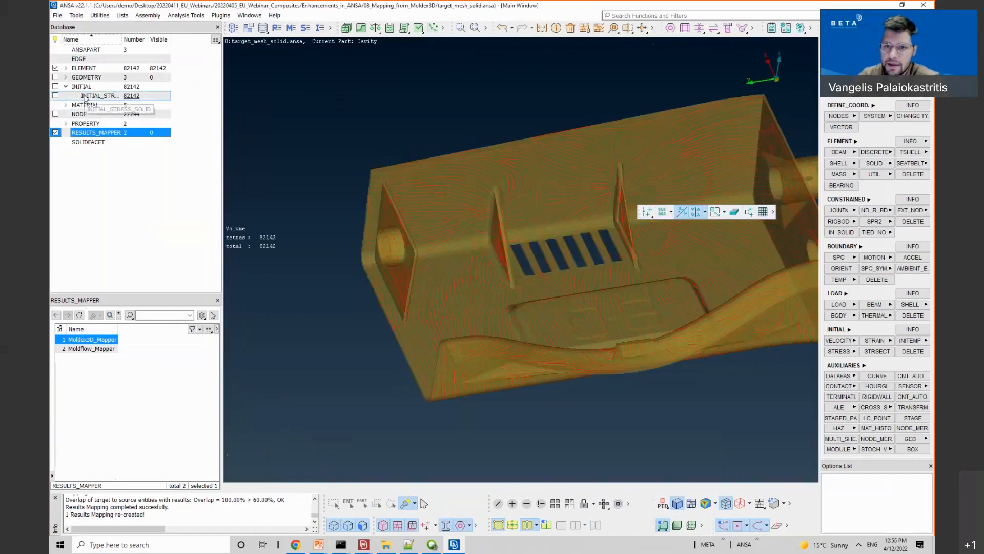
pyautogui.click(451, 212)
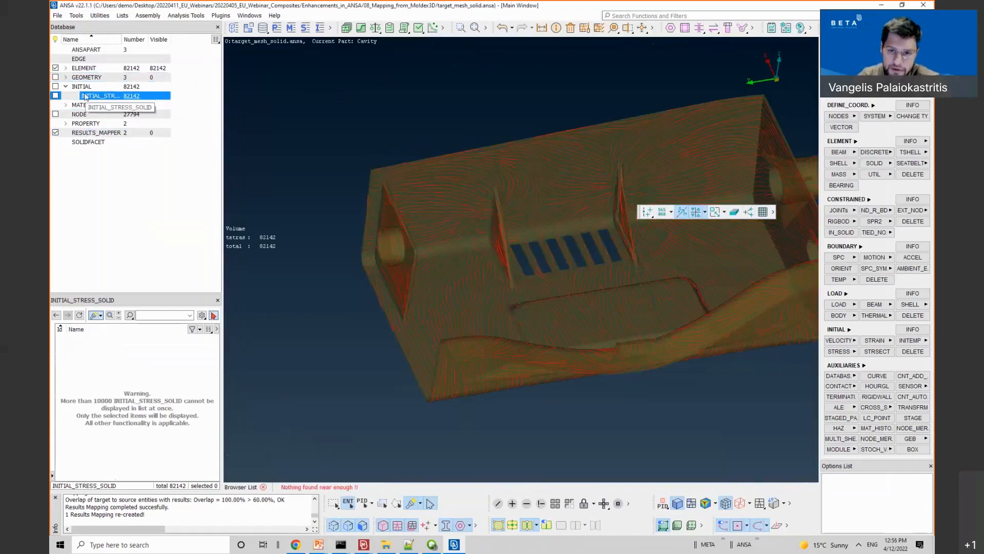
pyautogui.click(107, 98)
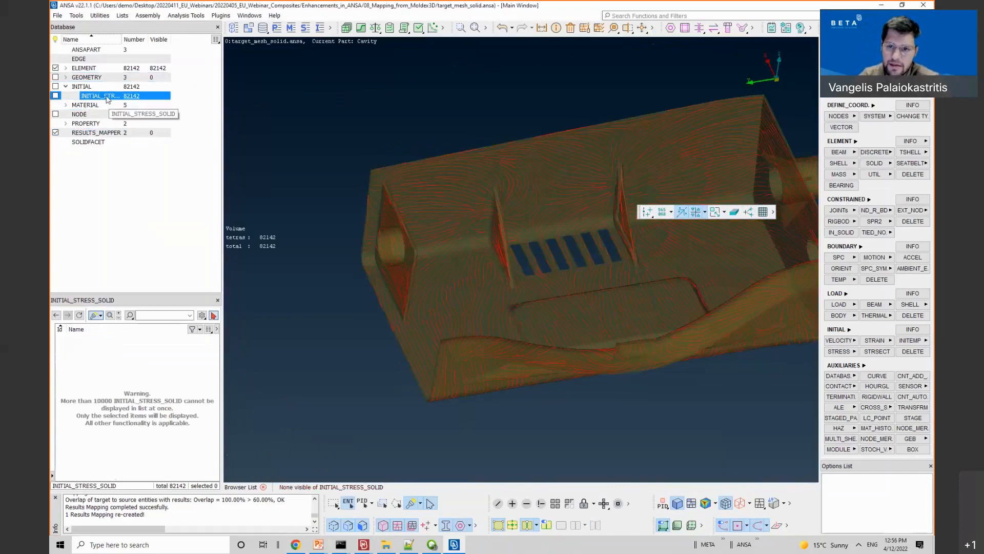
pyautogui.click(55, 96)
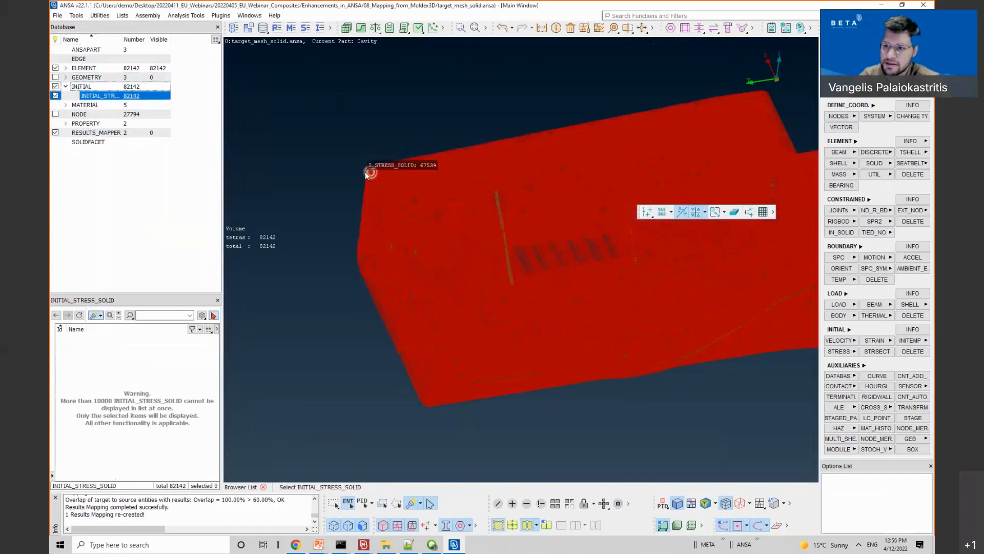
pyautogui.click(370, 172)
pyautogui.click(65, 339)
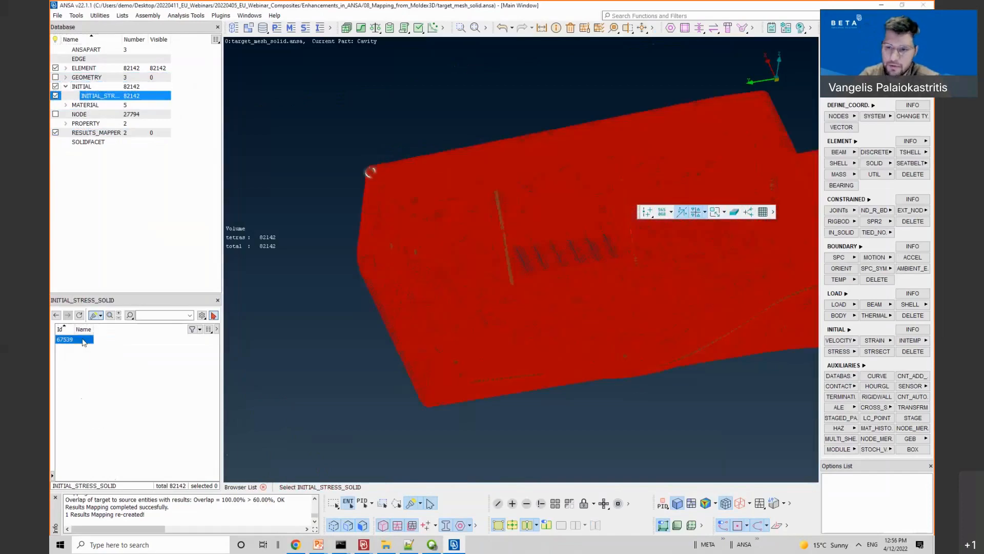
pyautogui.doubleClick(84, 342)
pyautogui.moveTo(224, 249); pyautogui.dragTo(189, 164)
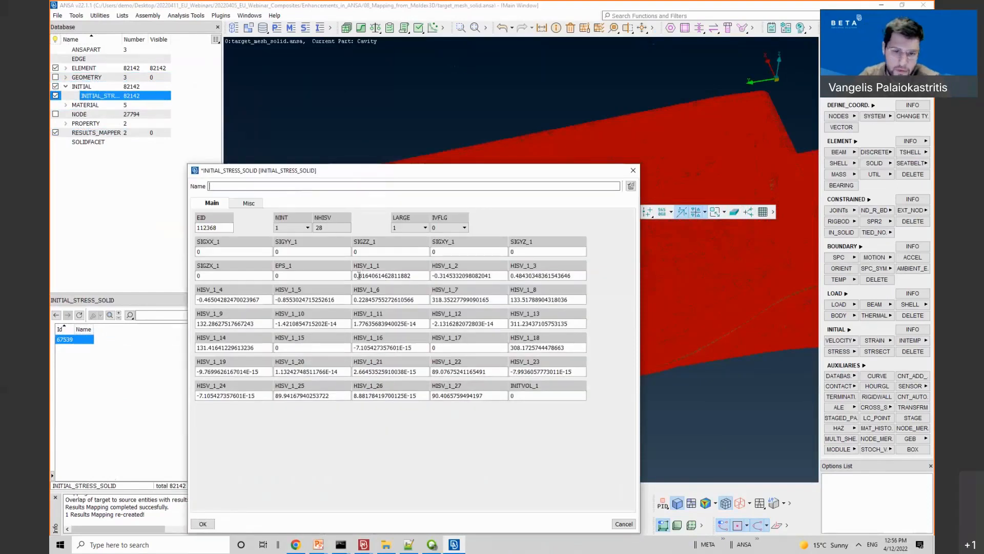
# Step: Inspect the MAT157 anisotropic material 9 card from the Materials list, then close it
pyautogui.click(295, 30)
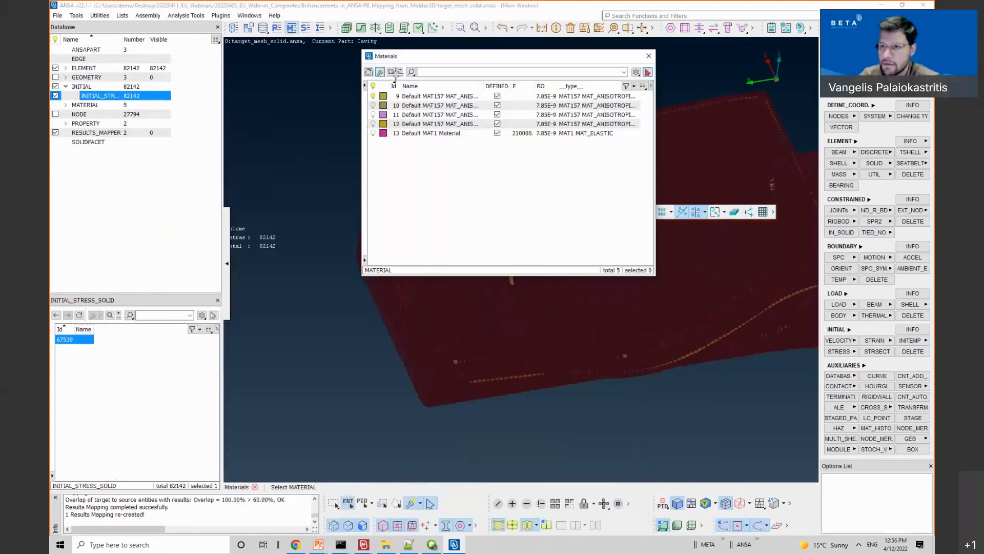
pyautogui.click(424, 97)
pyautogui.doubleClick(425, 102)
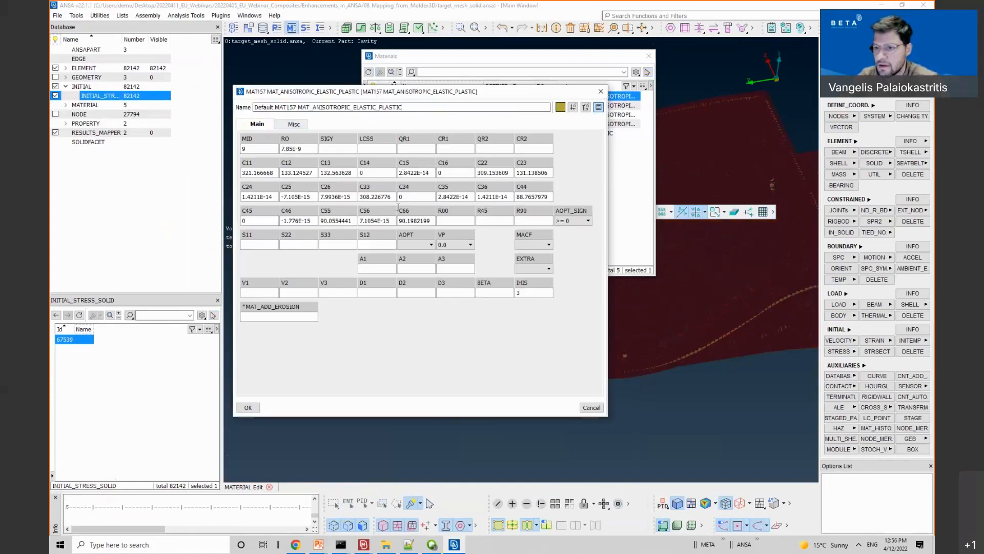
pyautogui.click(602, 94)
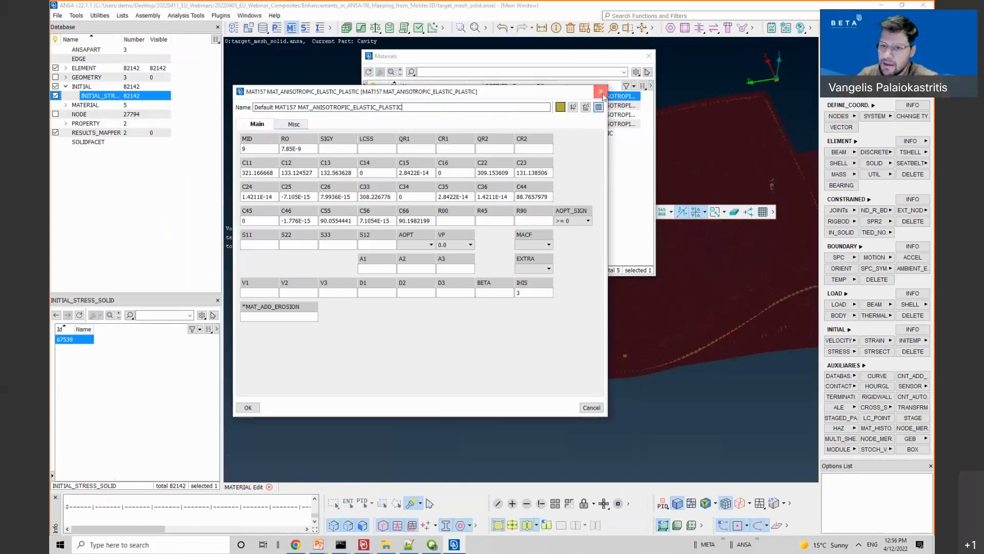
# Step: Review the initial stress card of entry 67539 again, then close the Materials list
pyautogui.click(74, 341)
pyautogui.doubleClick(74, 340)
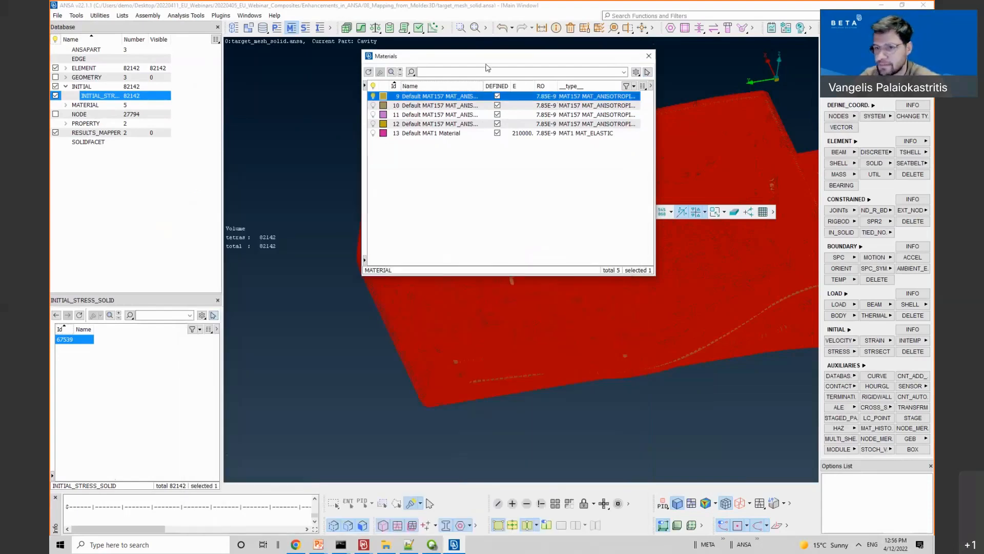
pyautogui.click(649, 57)
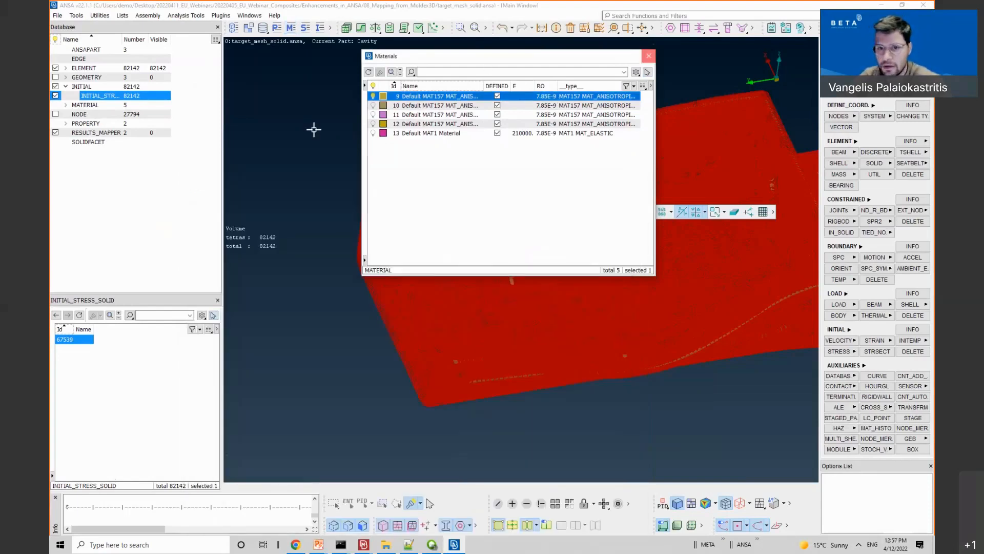
# Step: Erase the existing Moldex3D mapping results and switch the active solver deck
pyautogui.click(97, 132)
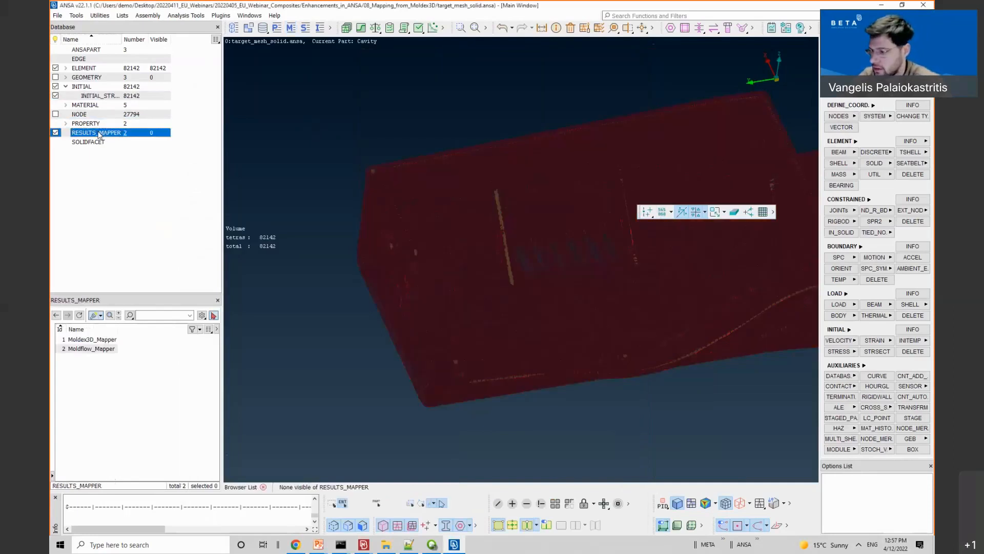
pyautogui.rightClick(79, 343)
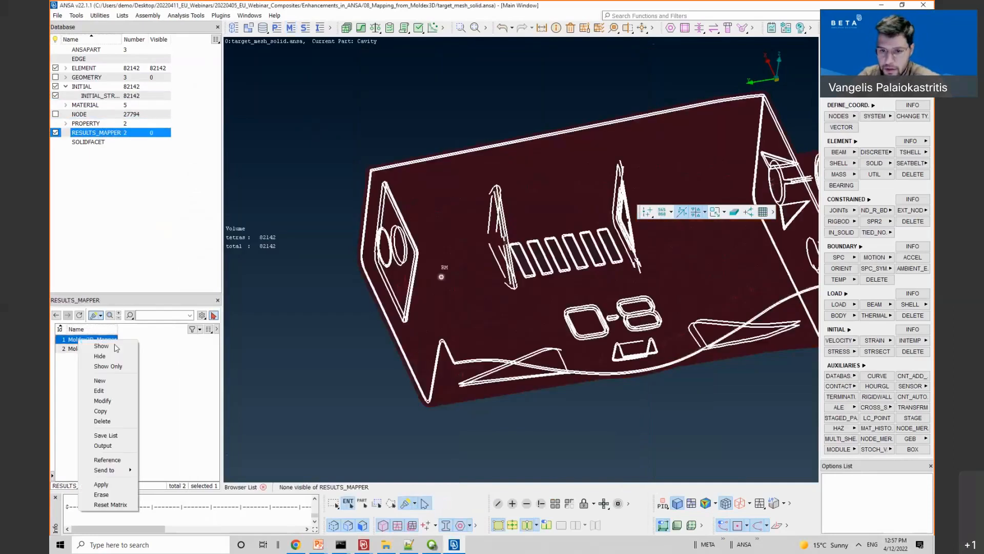
pyautogui.click(105, 484)
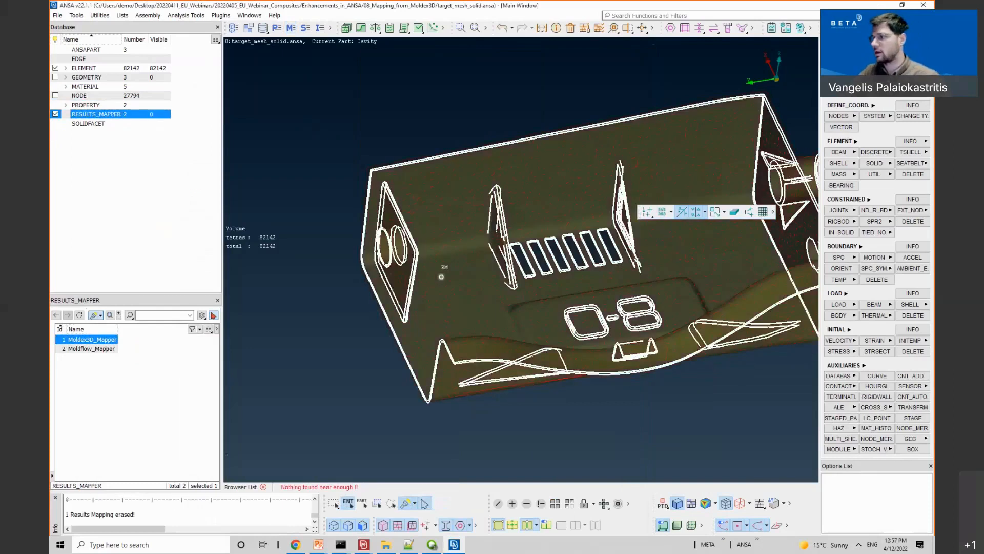
pyautogui.click(873, 28)
pyautogui.click(881, 50)
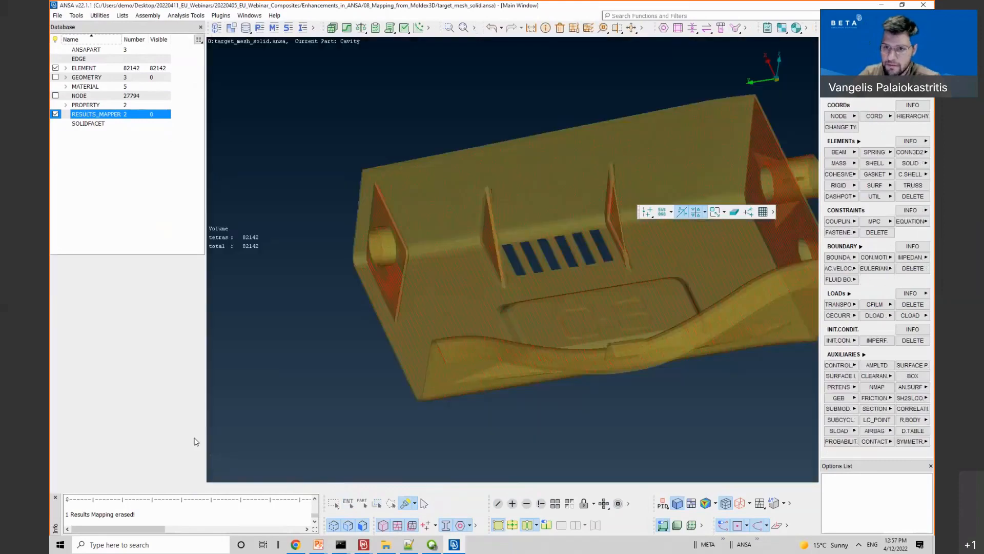
# Step: Reopen the Moldex3D_Mapper settings and set source_mesh_solid.inp as the source mesh
pyautogui.doubleClick(97, 115)
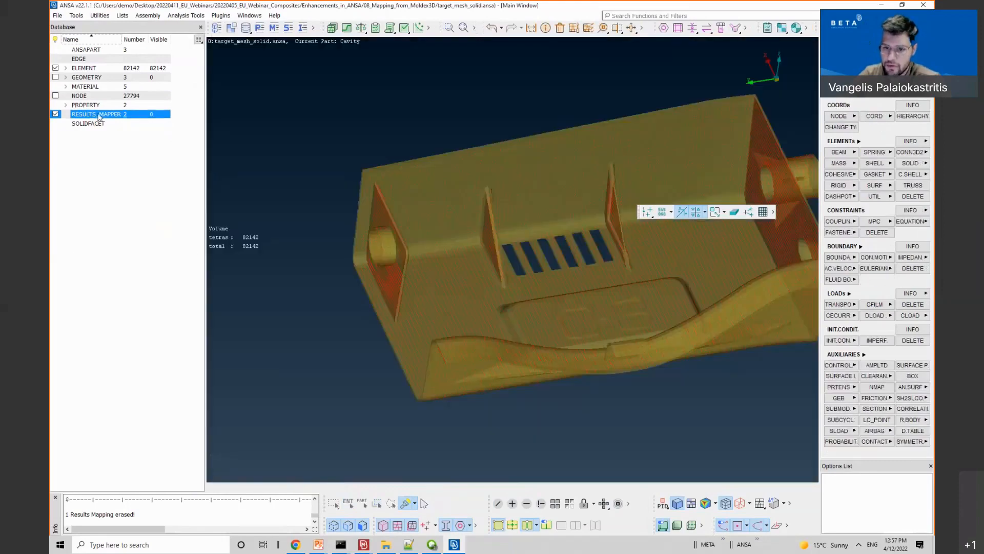
pyautogui.doubleClick(83, 339)
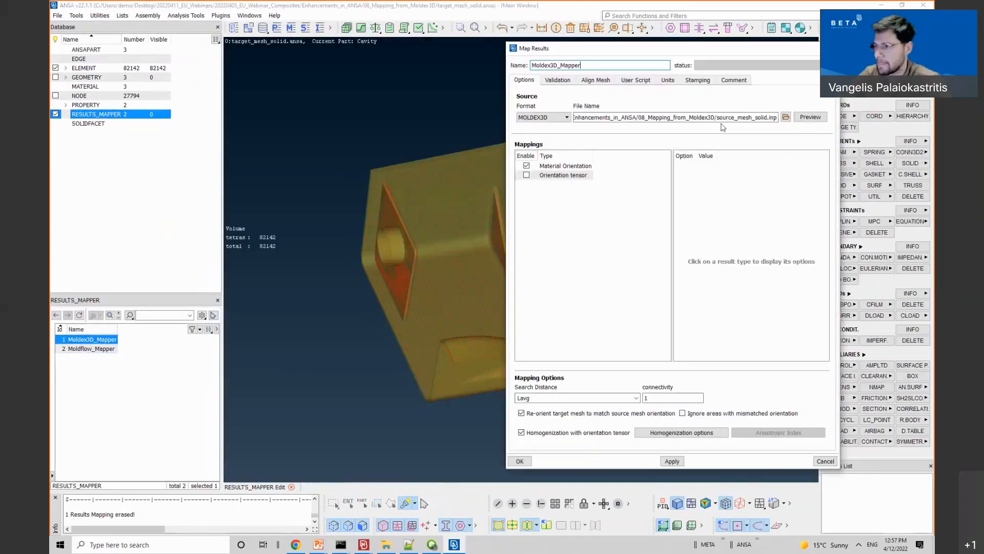
pyautogui.click(720, 118)
pyautogui.doubleClick(721, 120)
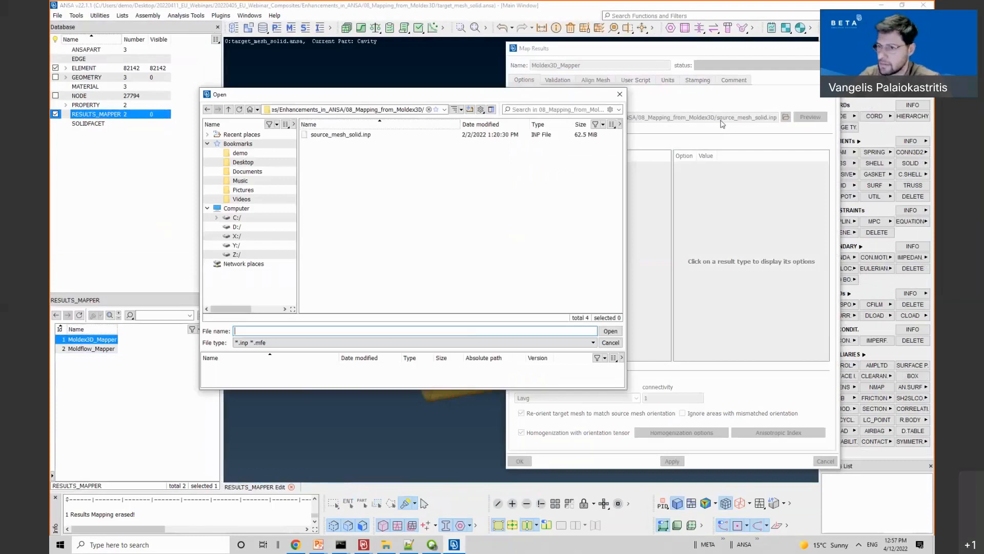
pyautogui.doubleClick(384, 139)
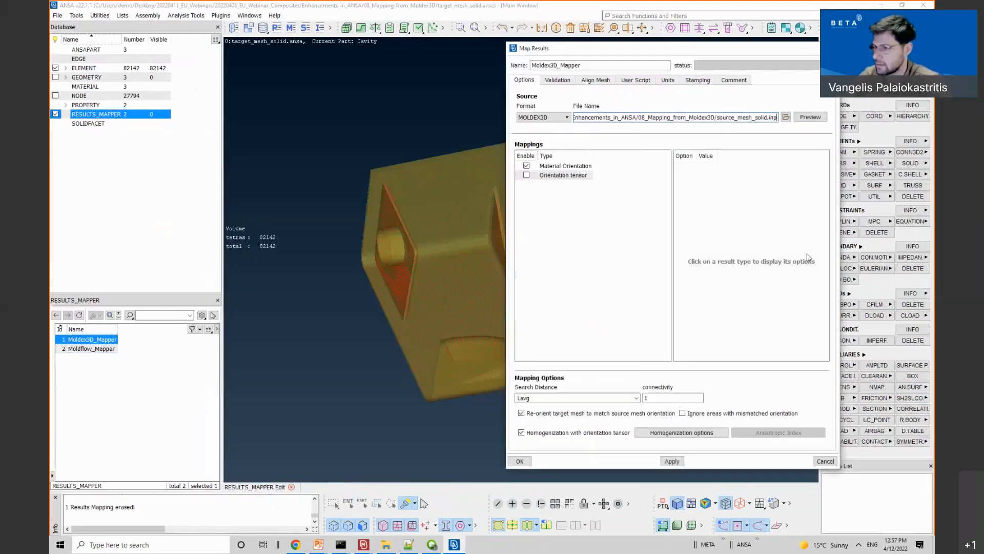
# Step: Point Material Orientation to the o2d orientation file and re-run the mapping with 100% overlap
pyautogui.click(609, 169)
pyautogui.click(768, 196)
pyautogui.click(770, 197)
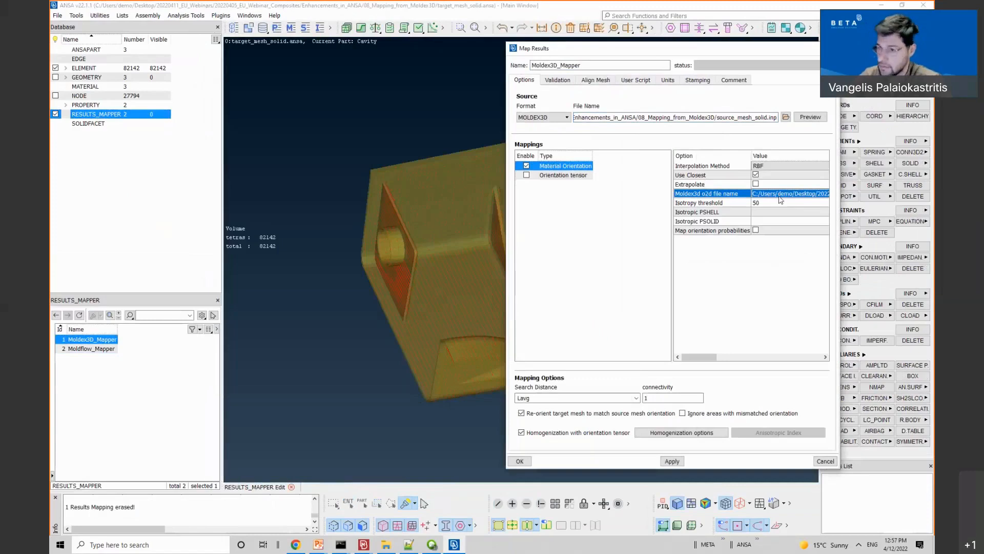
pyautogui.doubleClick(780, 200)
pyautogui.doubleClick(423, 135)
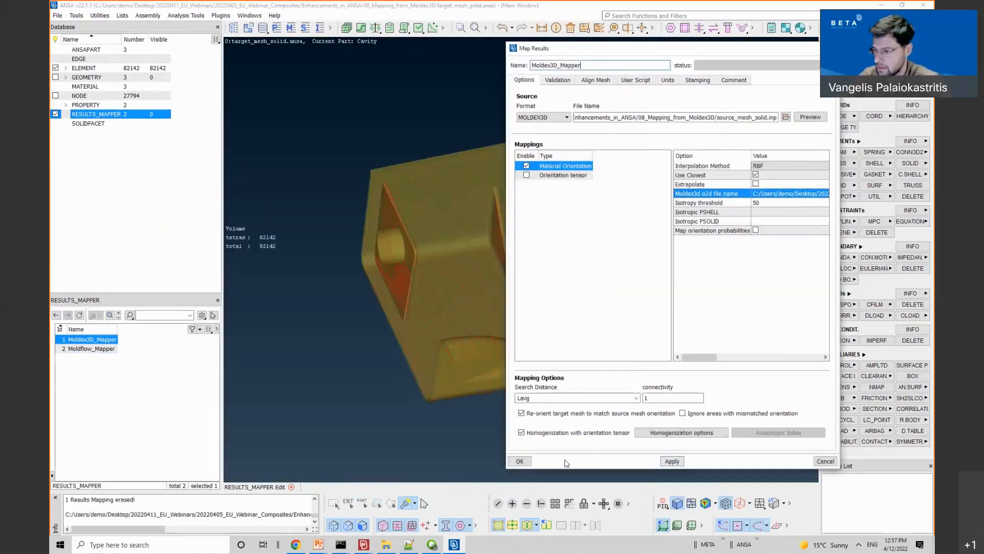
pyautogui.click(519, 460)
pyautogui.rightClick(102, 350)
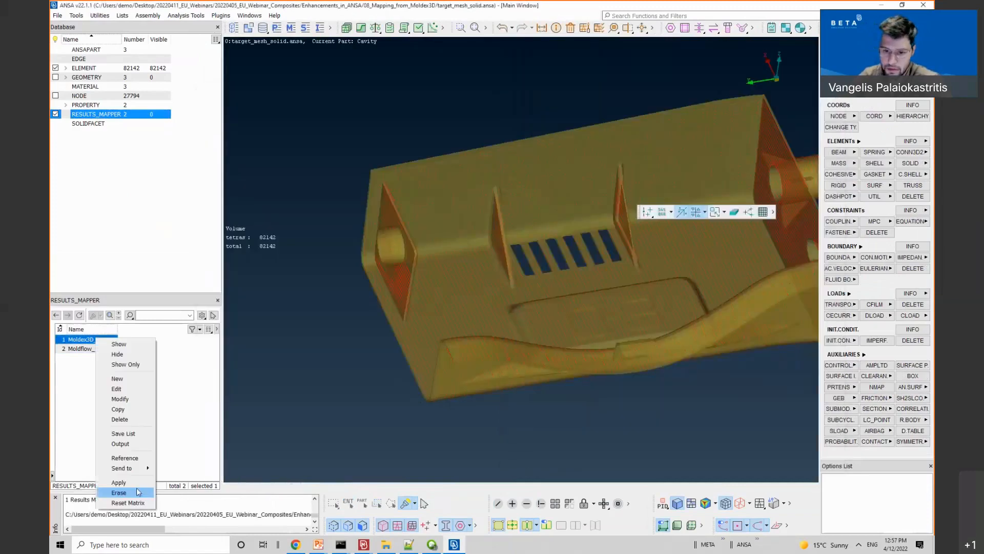
pyautogui.click(134, 481)
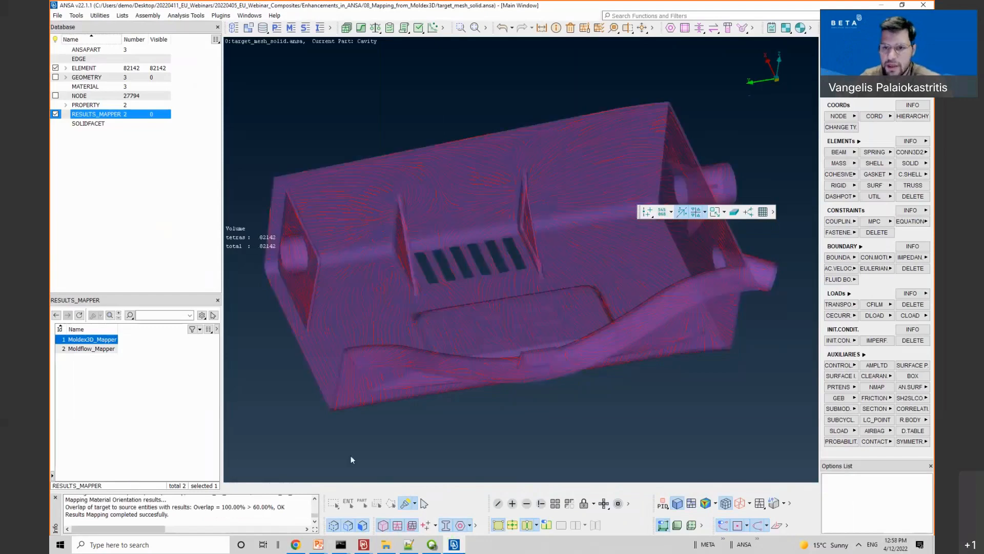
# Step: Open the C3D4 element card of tetra 113747, showing mapped orientation vectors and anisotropic constants
pyautogui.click(66, 68)
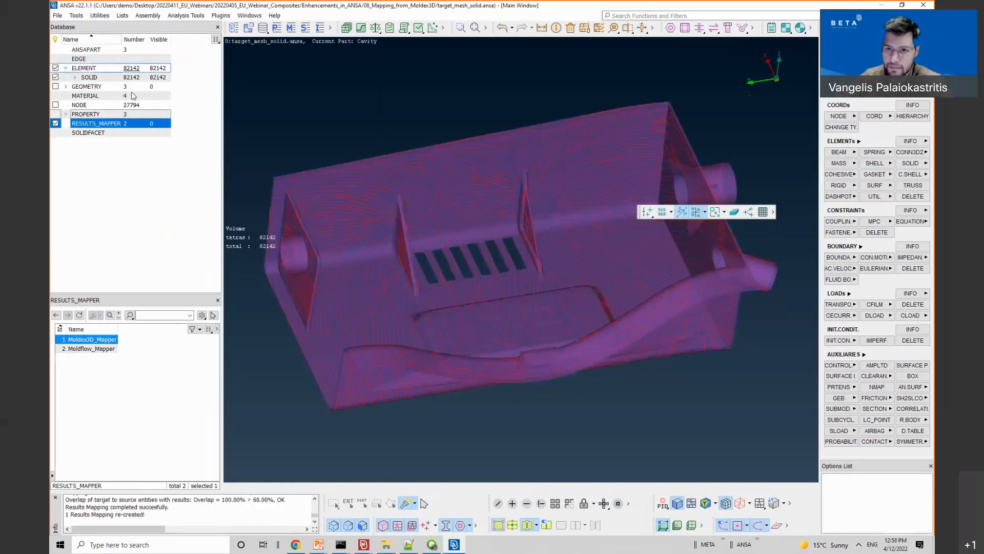
pyautogui.doubleClick(122, 78)
pyautogui.click(352, 179)
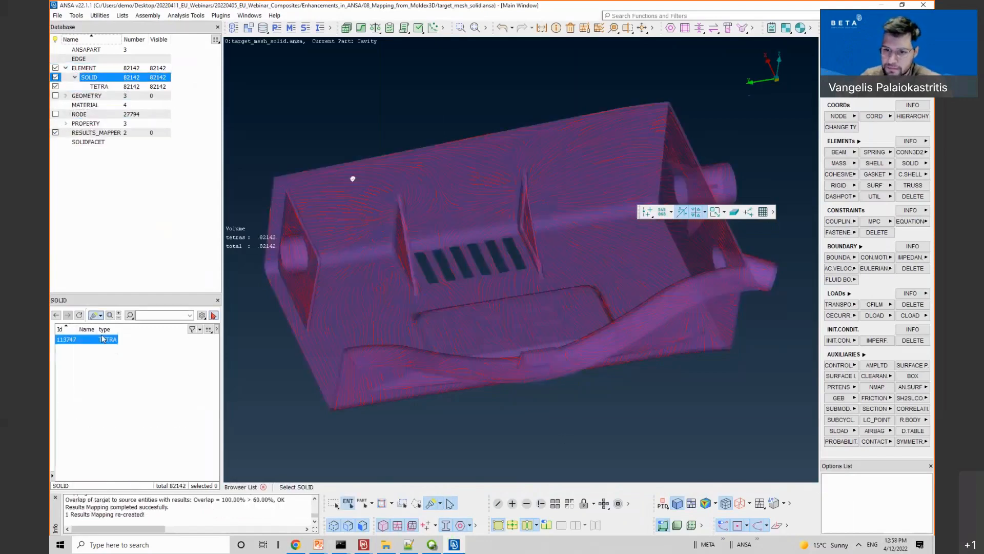
pyautogui.doubleClick(92, 339)
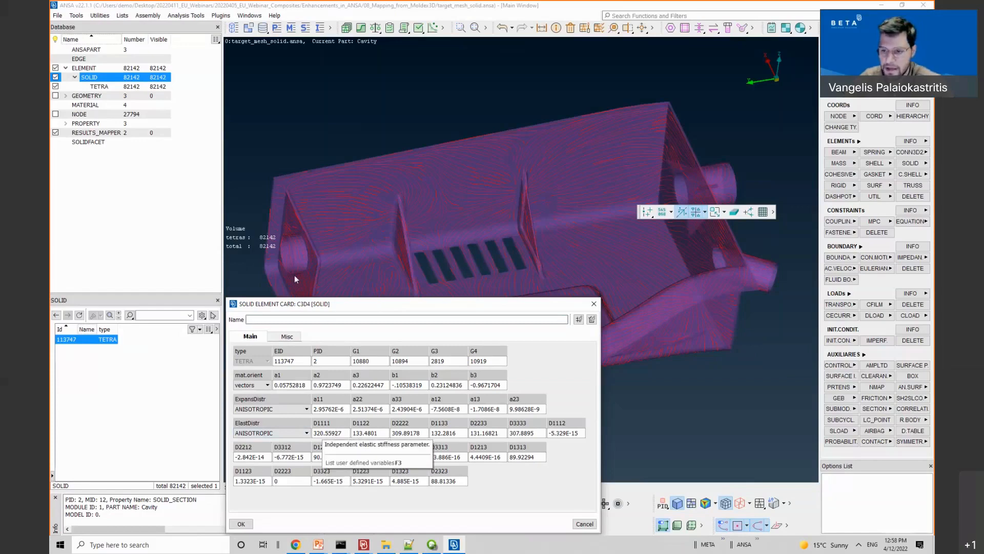
pyautogui.moveTo(267, 307); pyautogui.dragTo(186, 191)
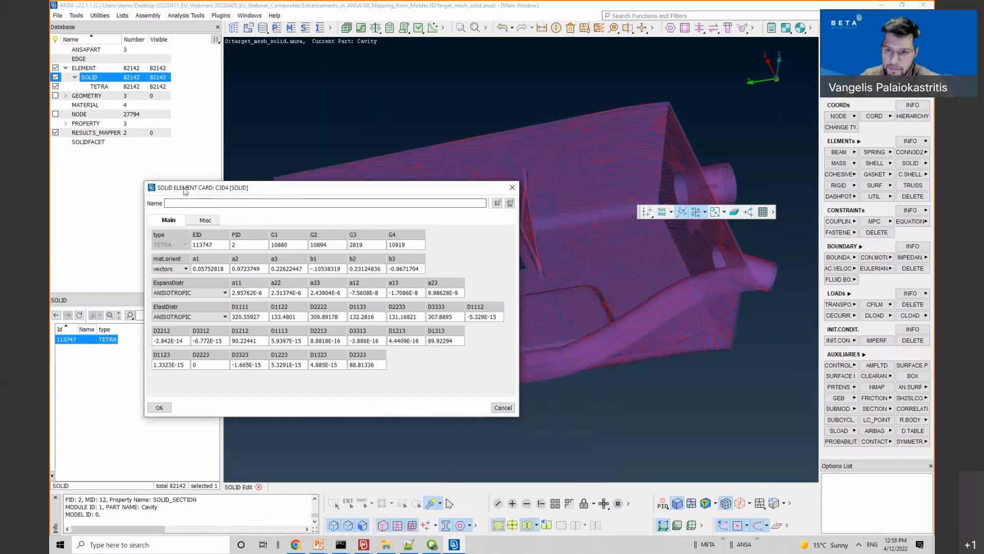